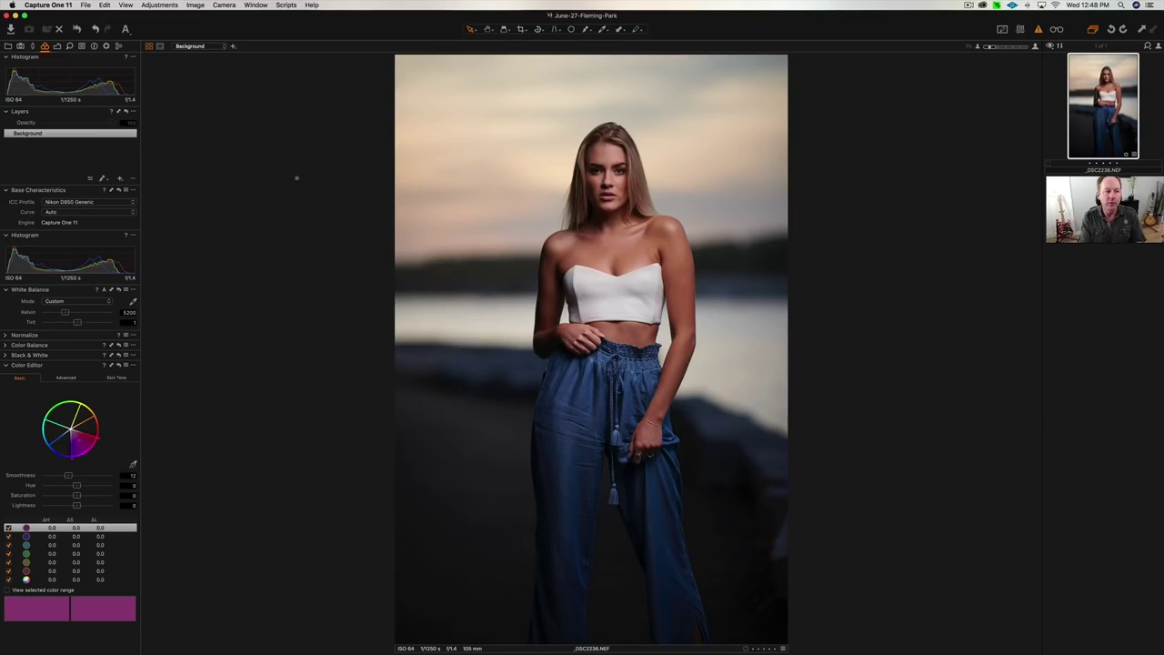
- Reset the photo's adjustments and set Exposure to -0.16 and High Dynamic Range Highlight to 10
key("super+r")
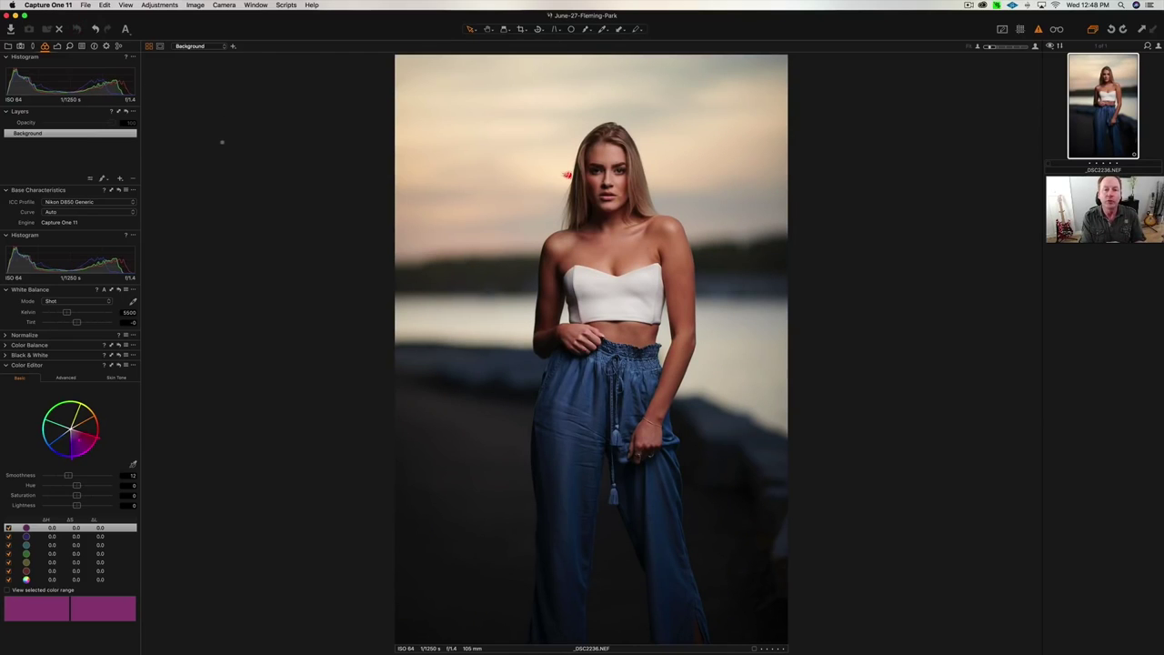
left_click(56, 45)
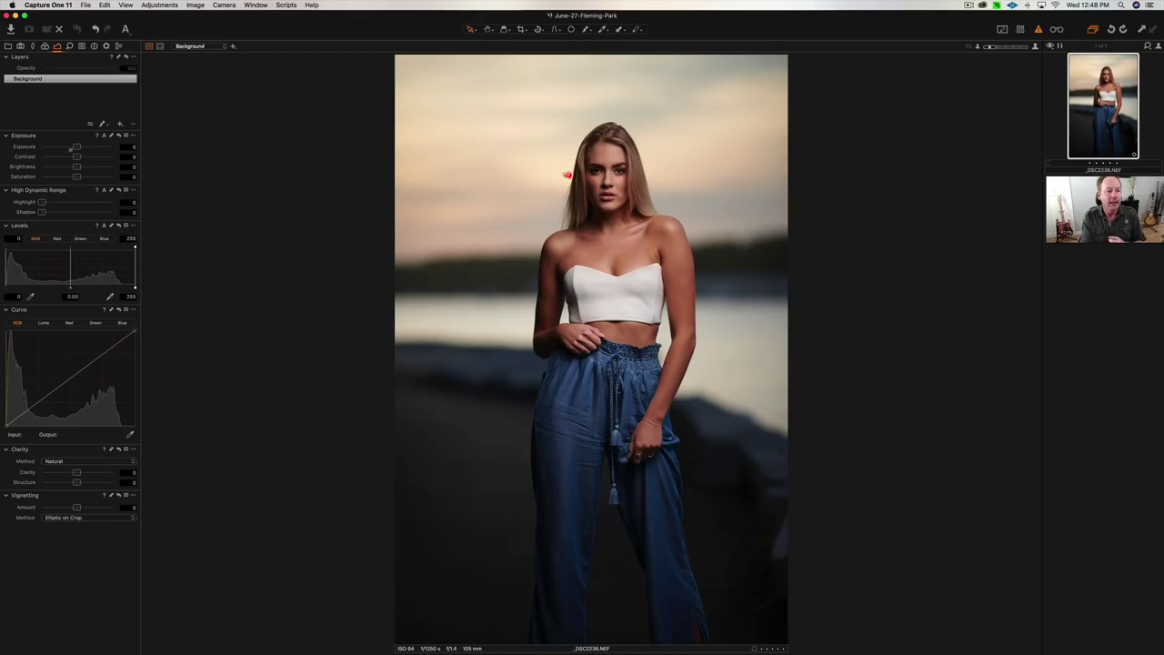
left_click_drag(77, 146, 75, 147)
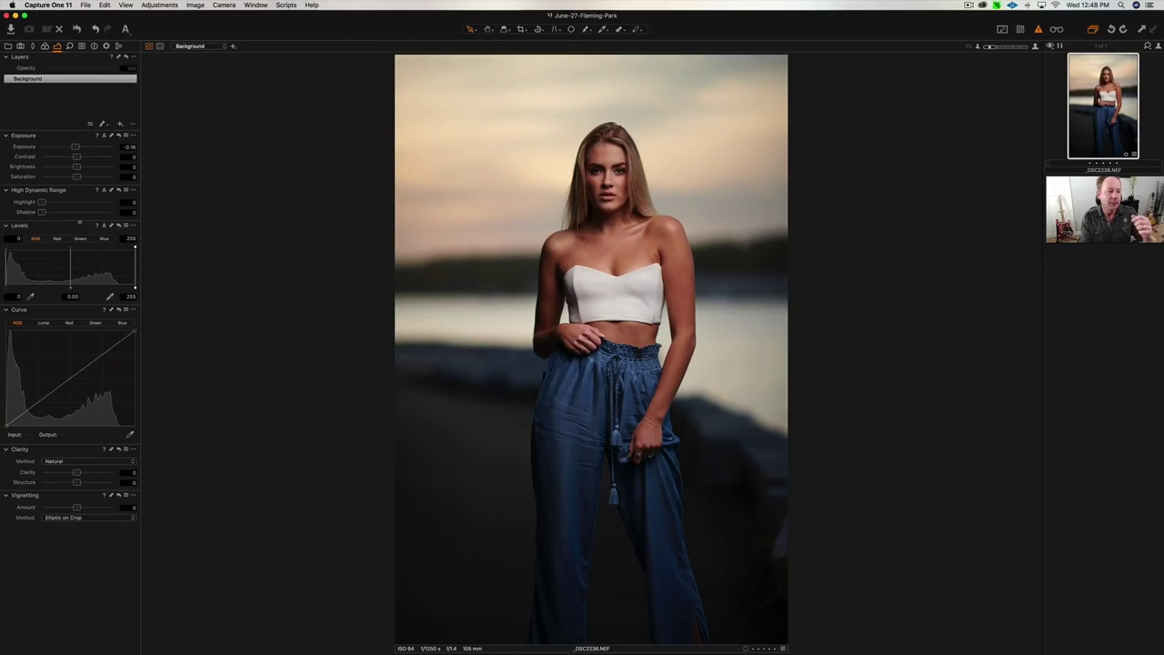
left_click_drag(42, 201, 49, 202)
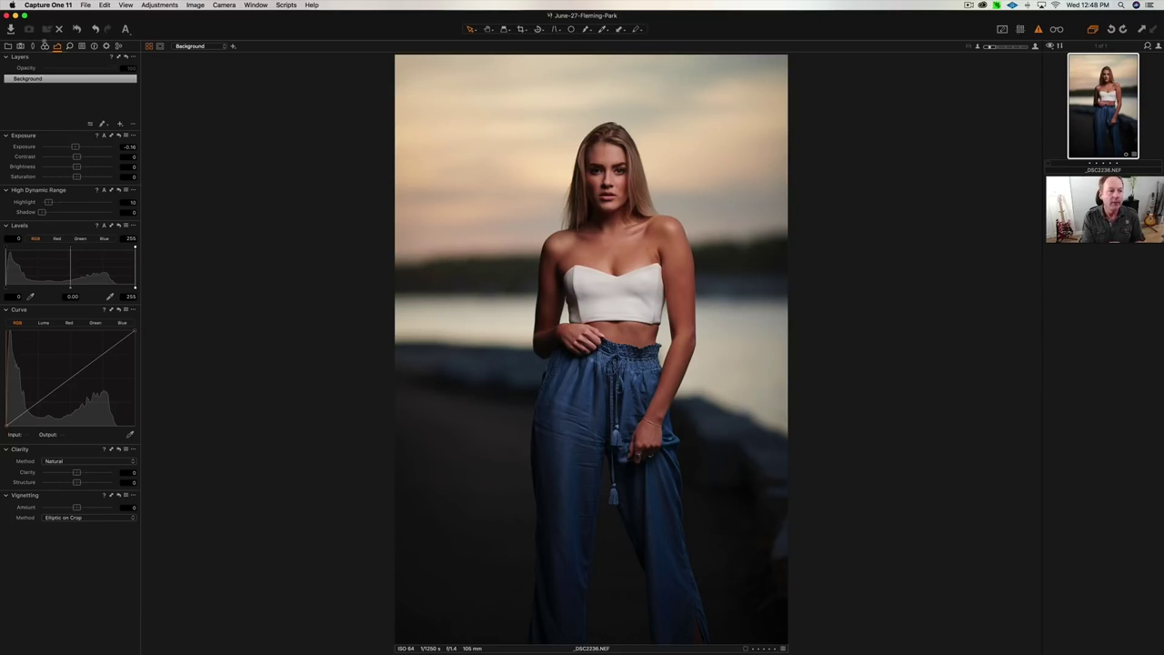
- Try a warmer white balance temperature on the portrait and set Kelvin to 5200
left_click(44, 45)
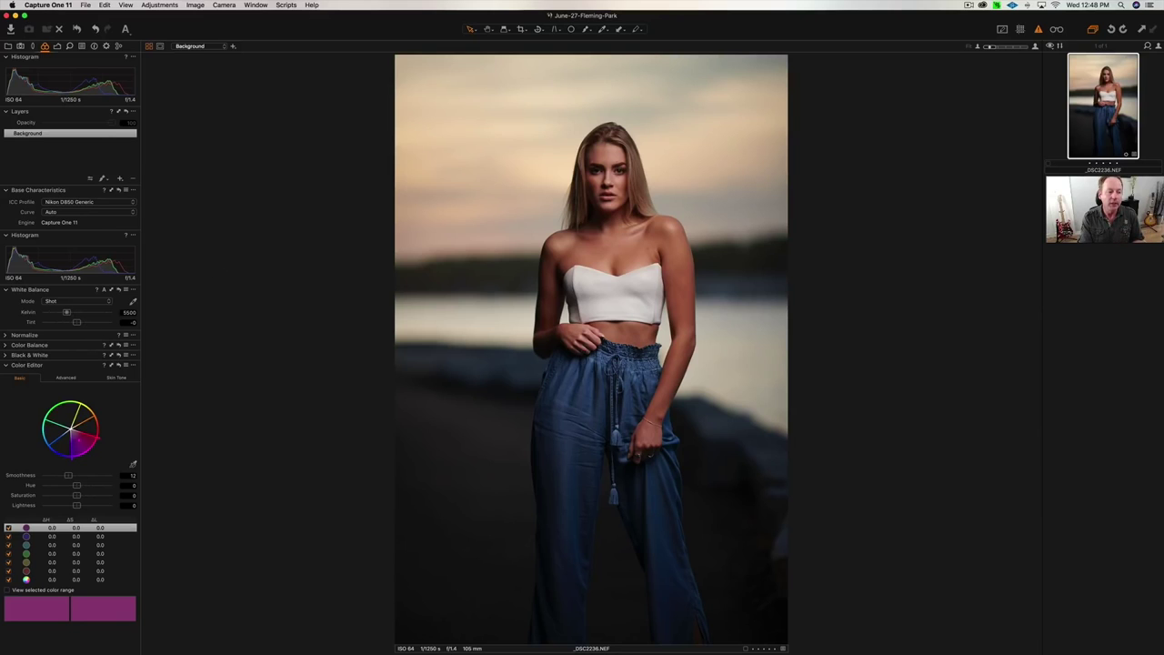
left_click_drag(67, 312, 86, 312)
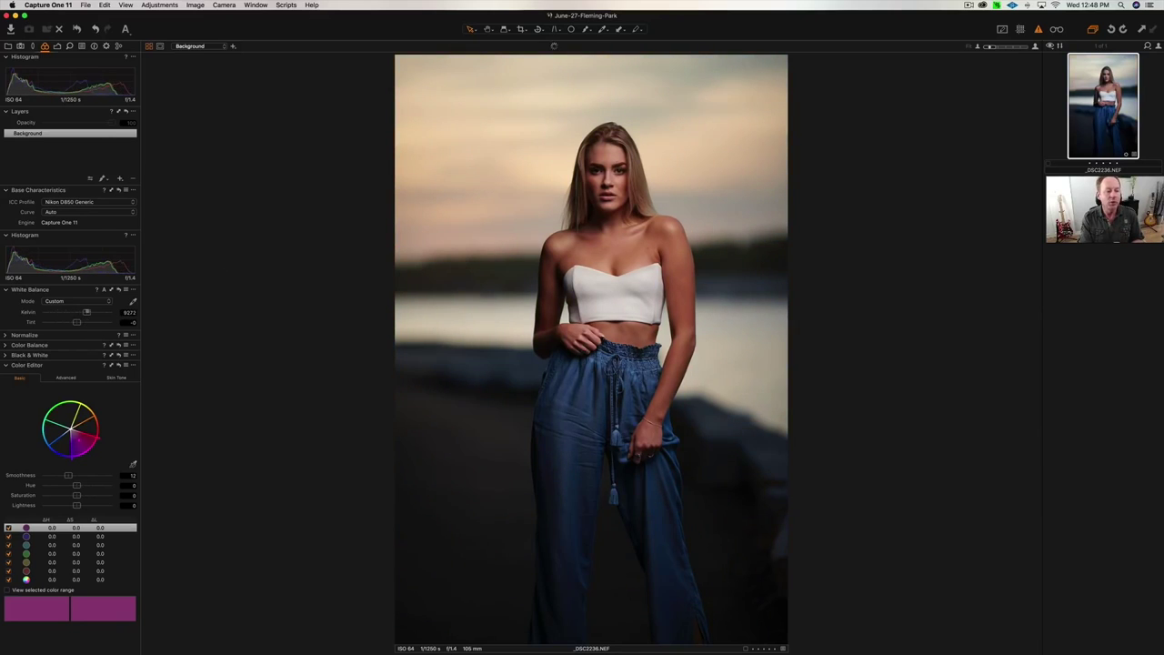
left_click(553, 166)
left_click(127, 312)
key("BackSpace")
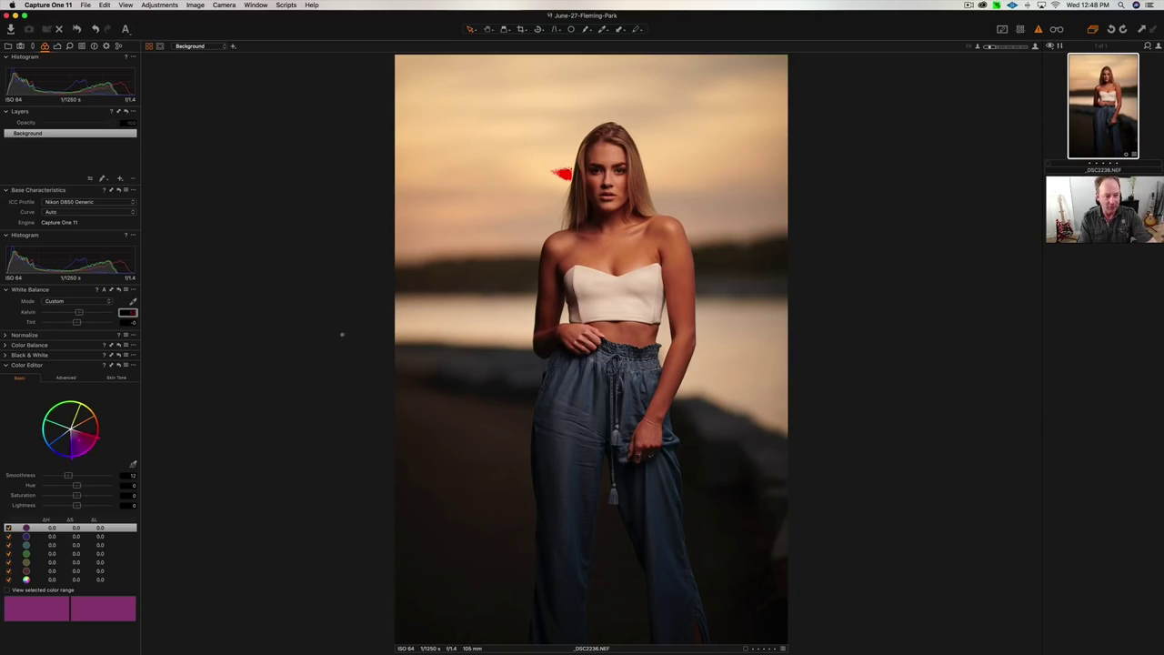
key("Return")
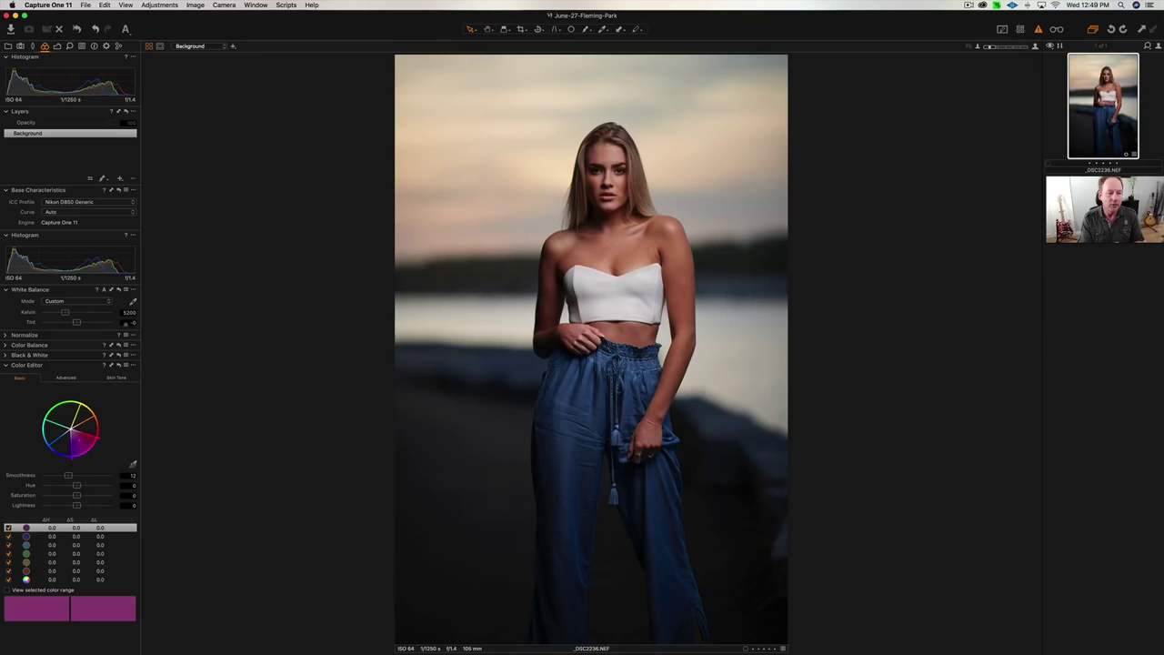
- Try a magenta white balance tint of about 40 and set Tint to 1
left_click_drag(76, 323, 105, 322)
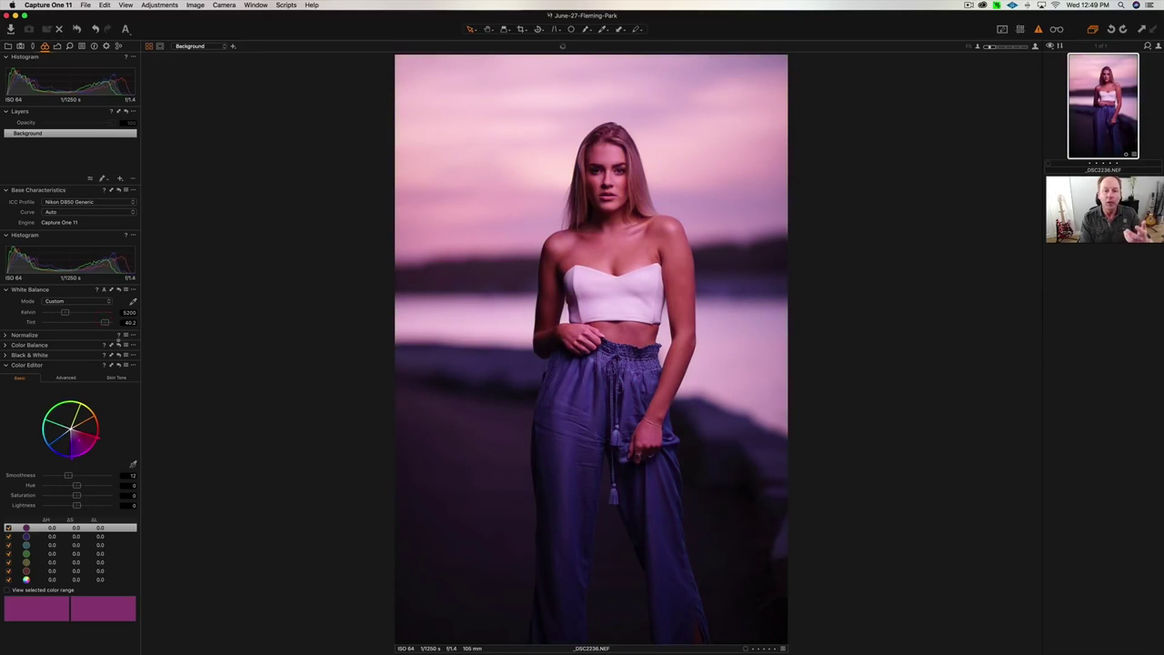
left_click(126, 323)
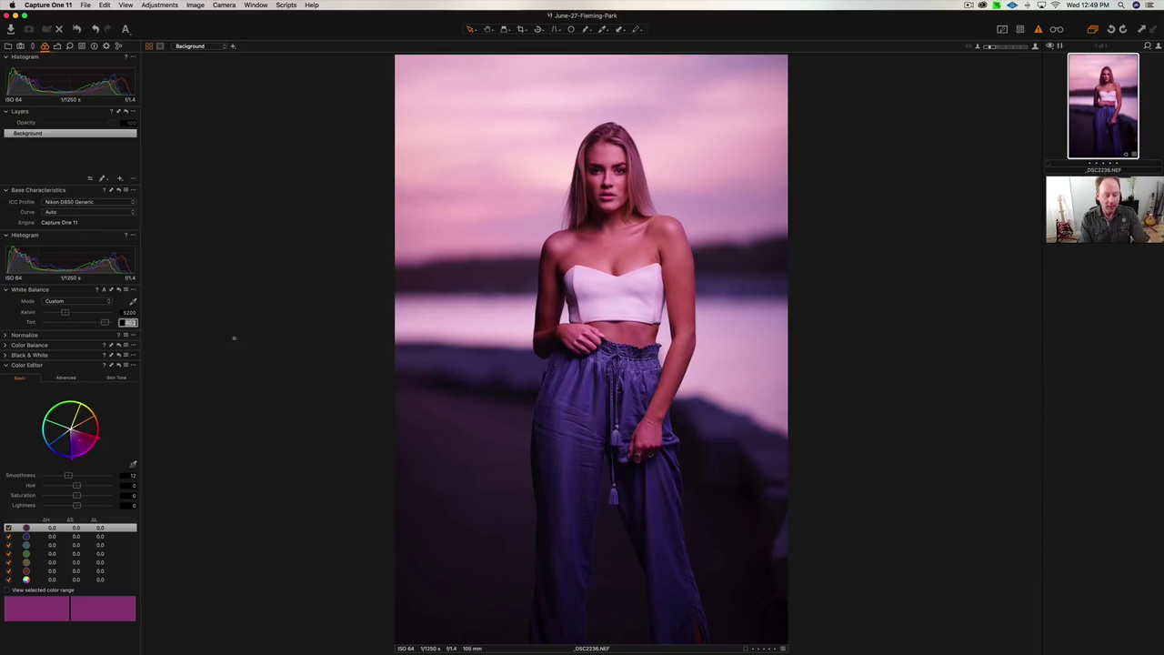
type("0")
key("Return")
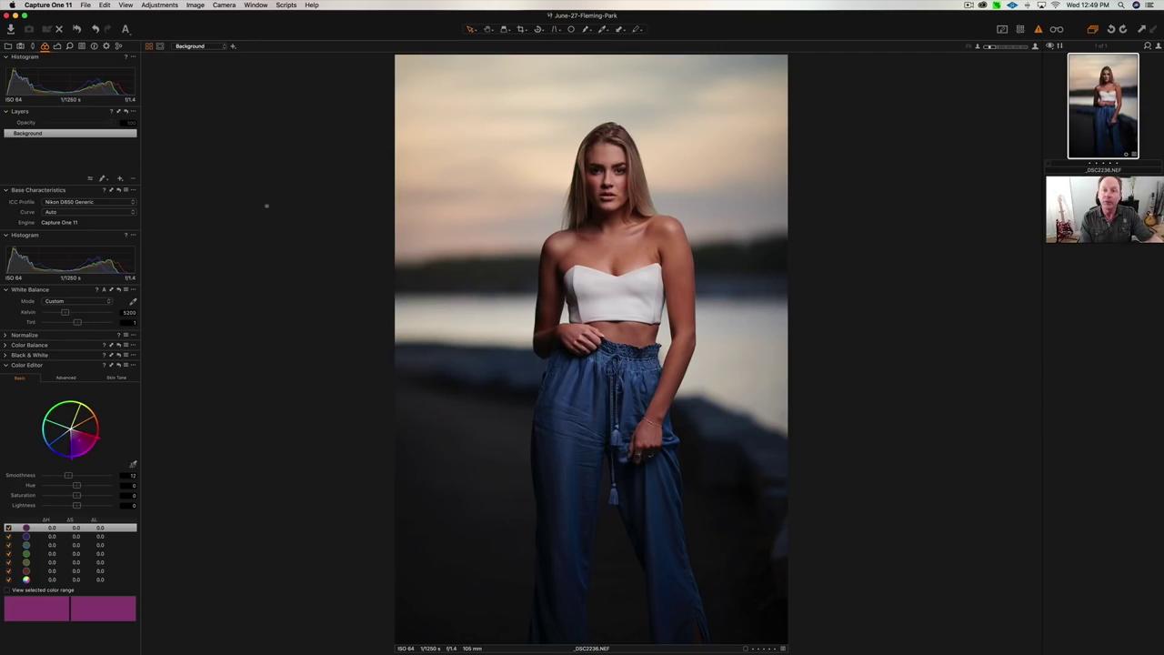
- Open the photo in Photoshop with Edit With and compare it with the finished Instagram portfolio image
left_click(84, 4)
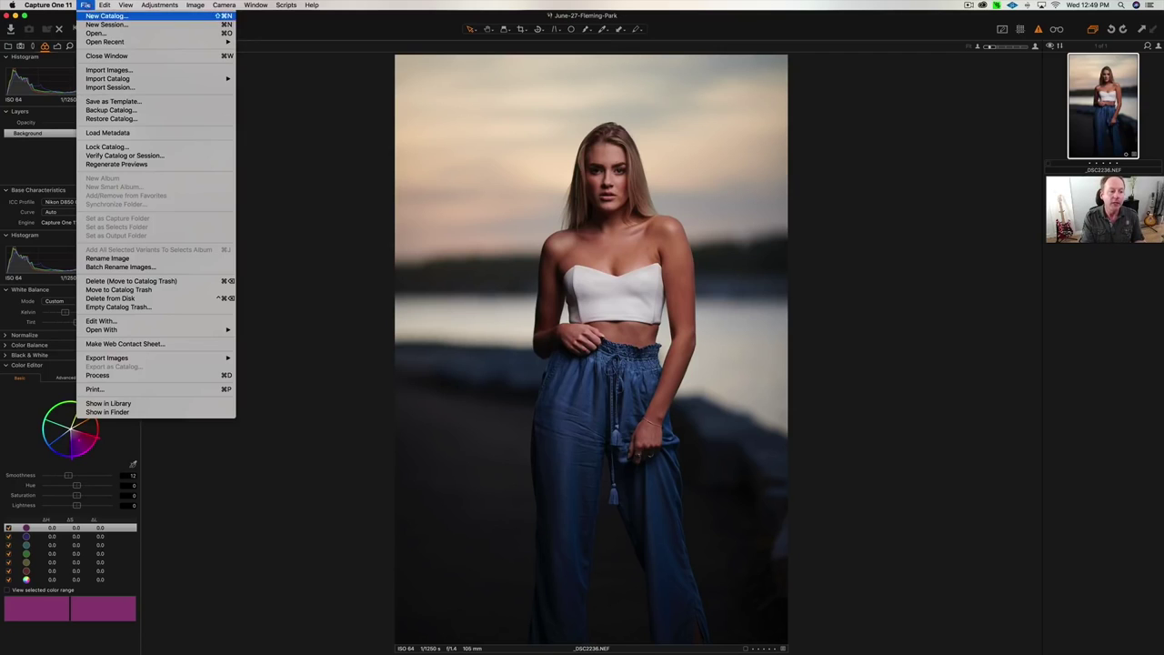
left_click(169, 322)
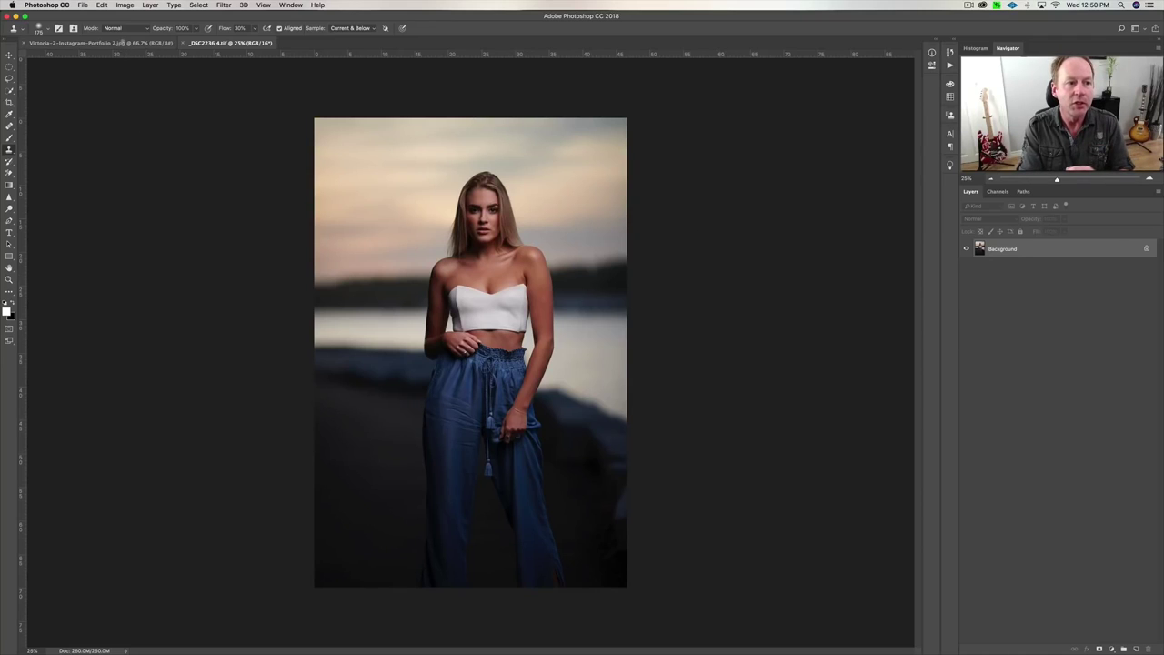
left_click(123, 43)
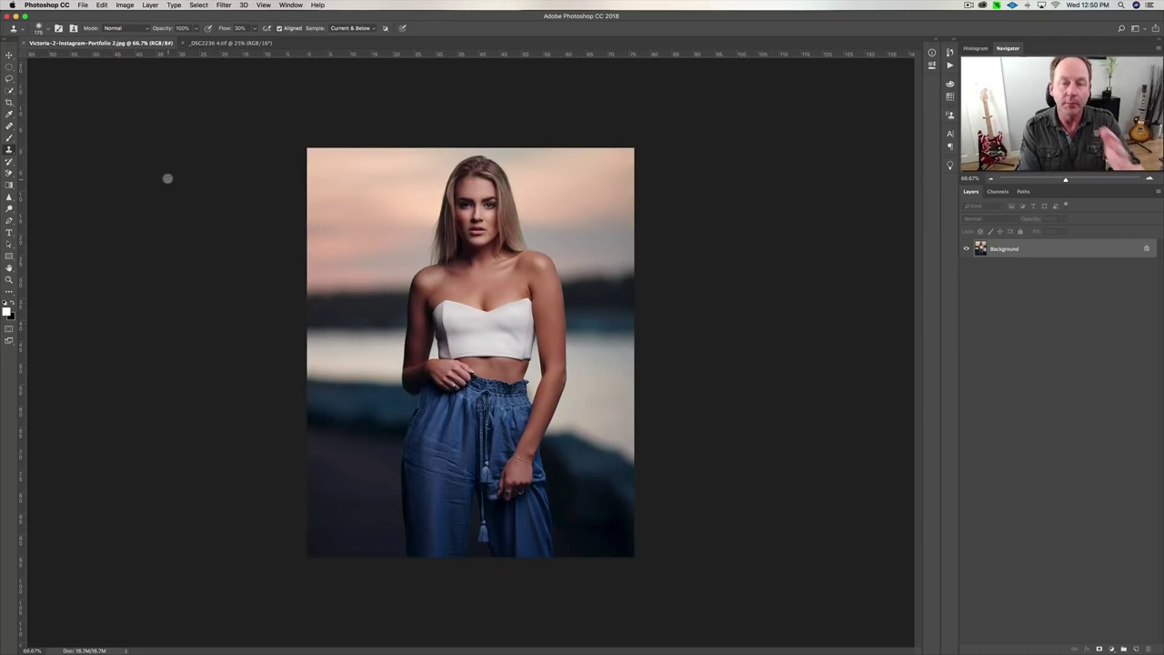
left_click(196, 44)
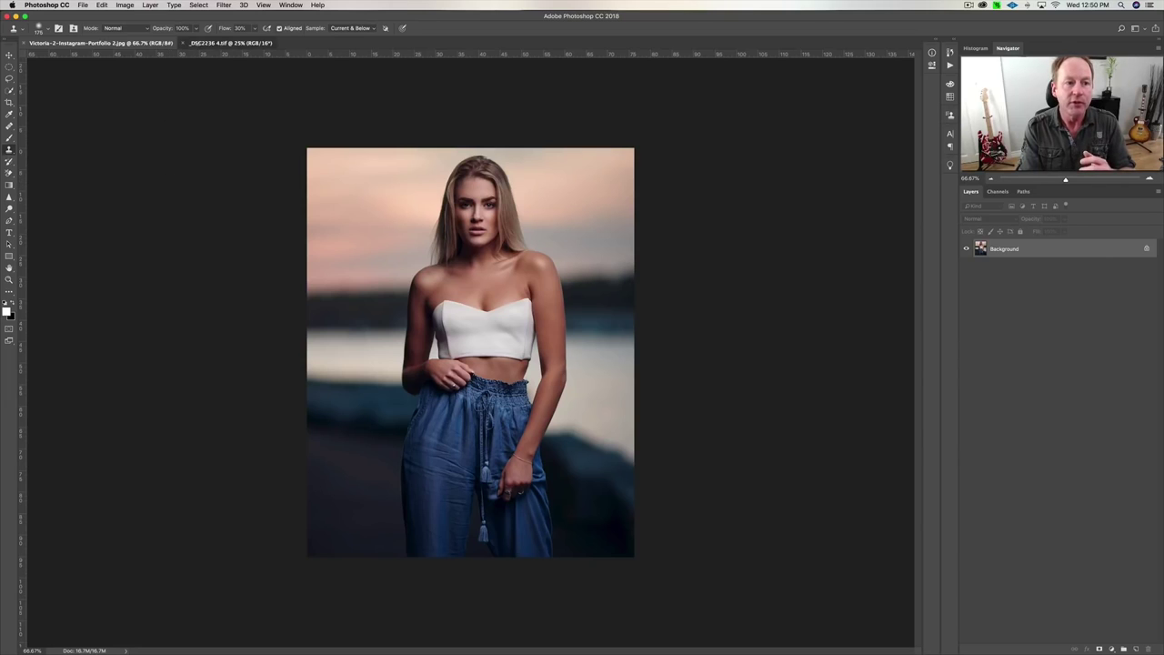
left_click(118, 43)
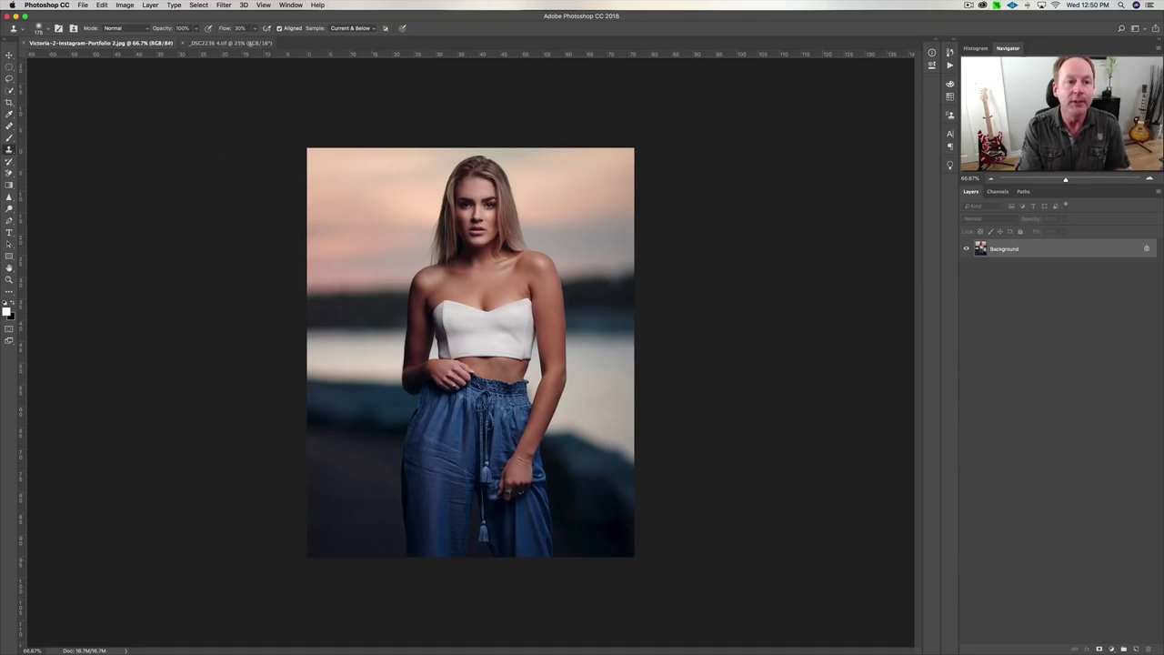
left_click(235, 42)
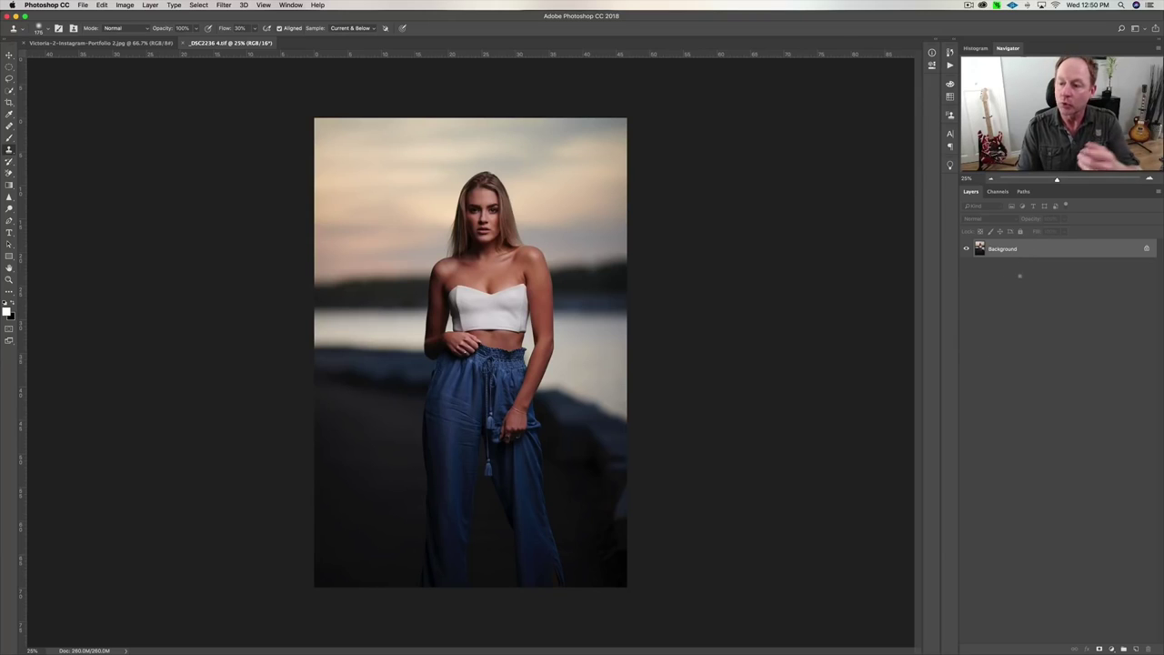
- Duplicate the Background layer twice, stacking both copies above the original
right_click(1046, 251)
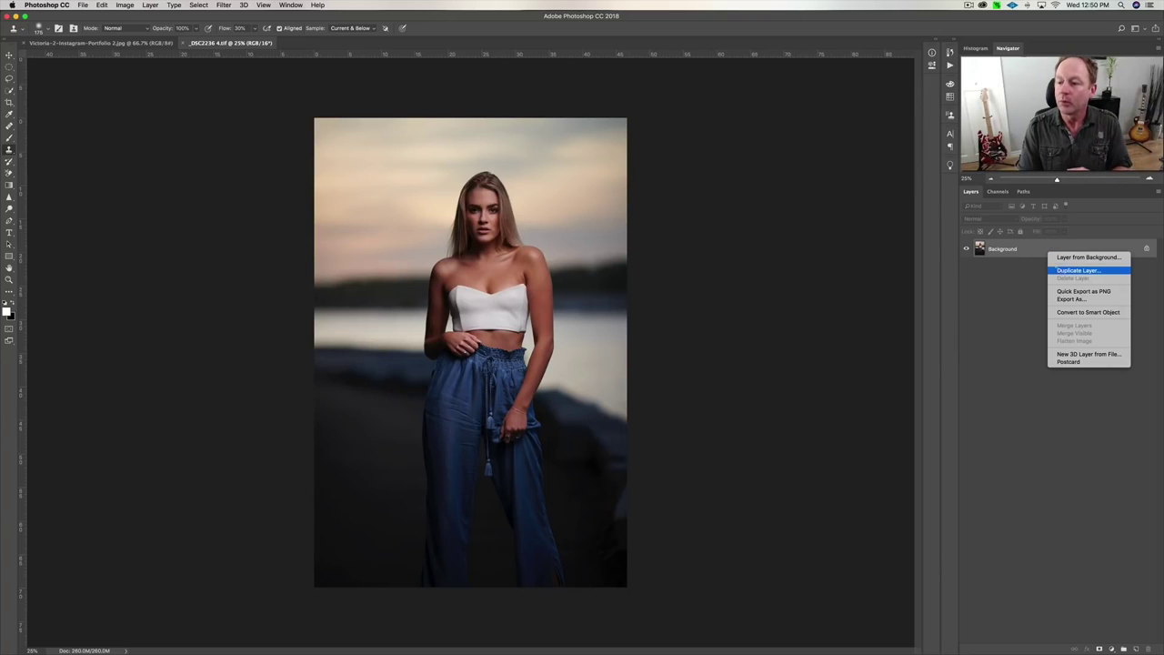
left_click(1055, 271)
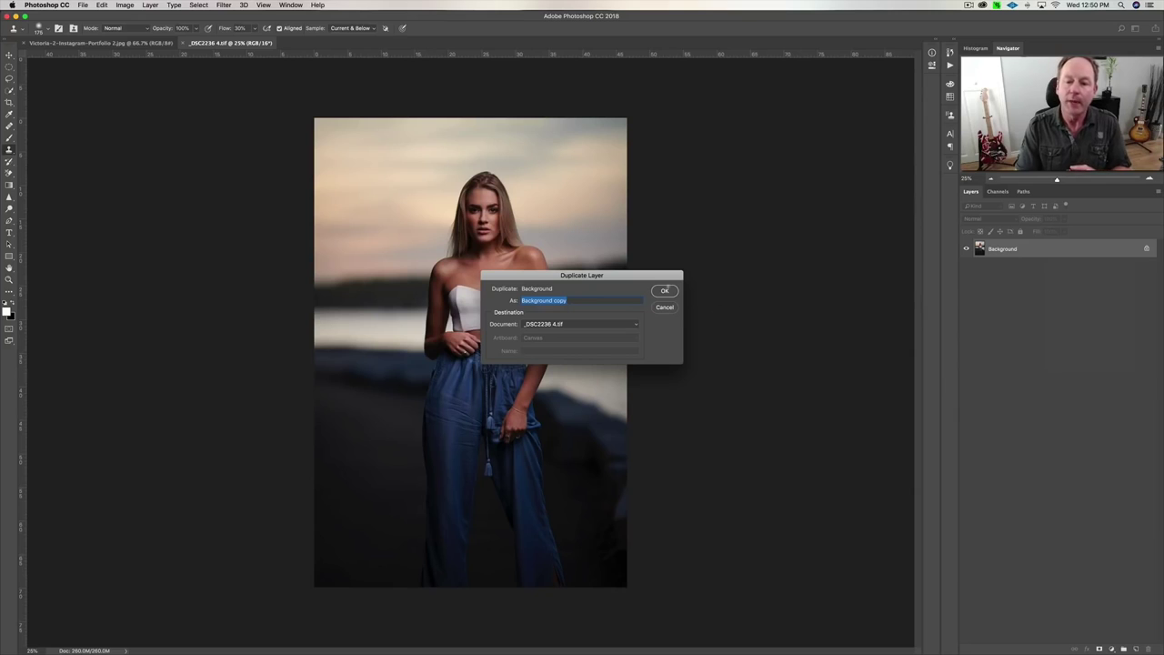
left_click(665, 290)
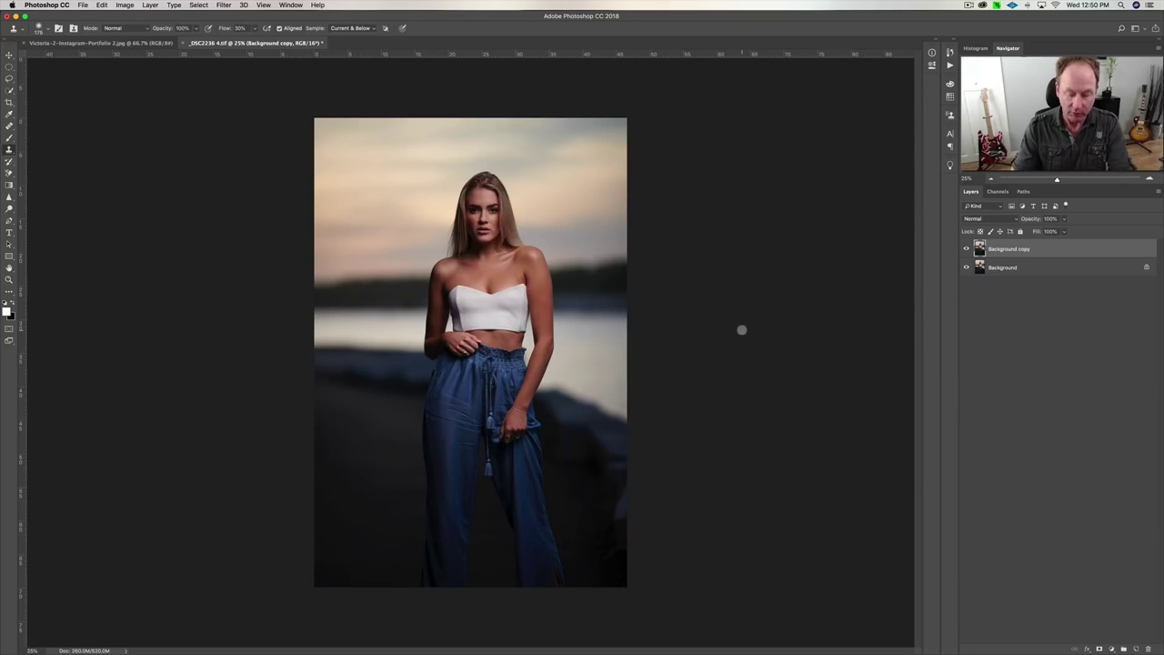
key("super+j")
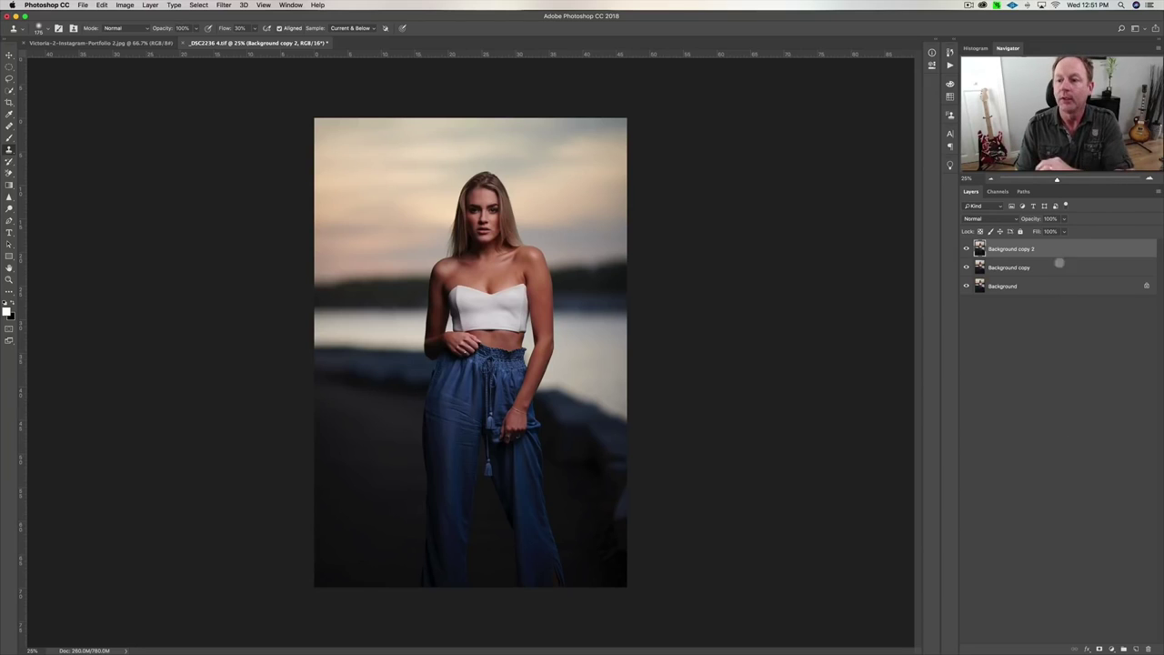
left_click(1007, 218)
left_click(1037, 224)
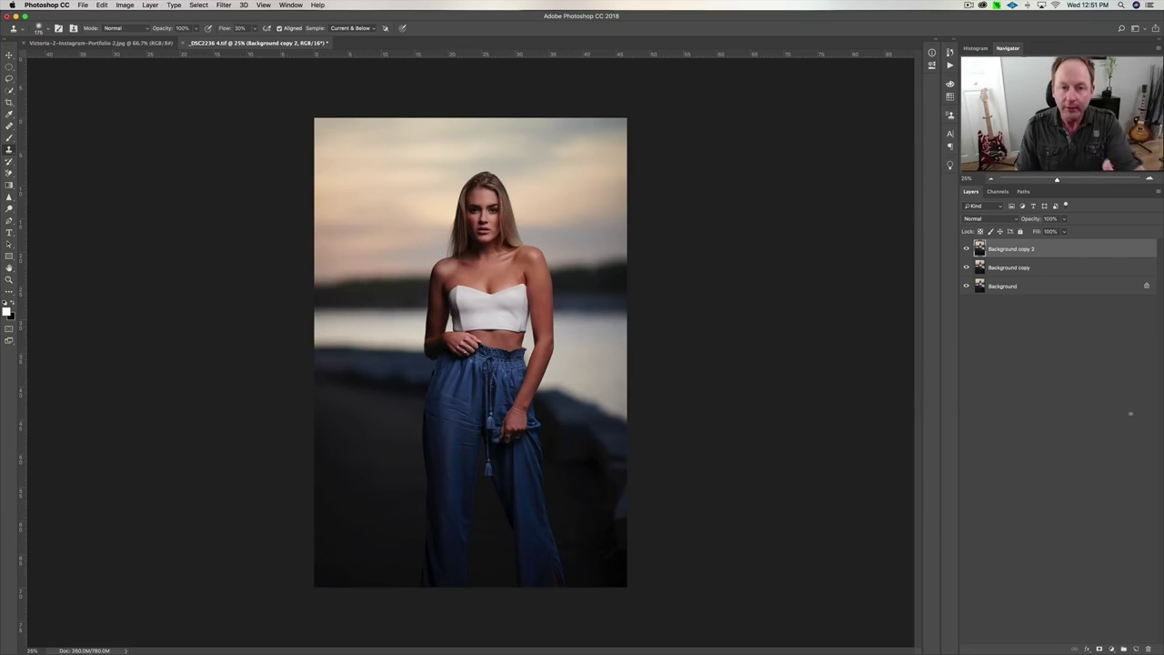
- Add a new empty layer above the two copies and choose the Healing Brush Tool
left_click(1124, 649)
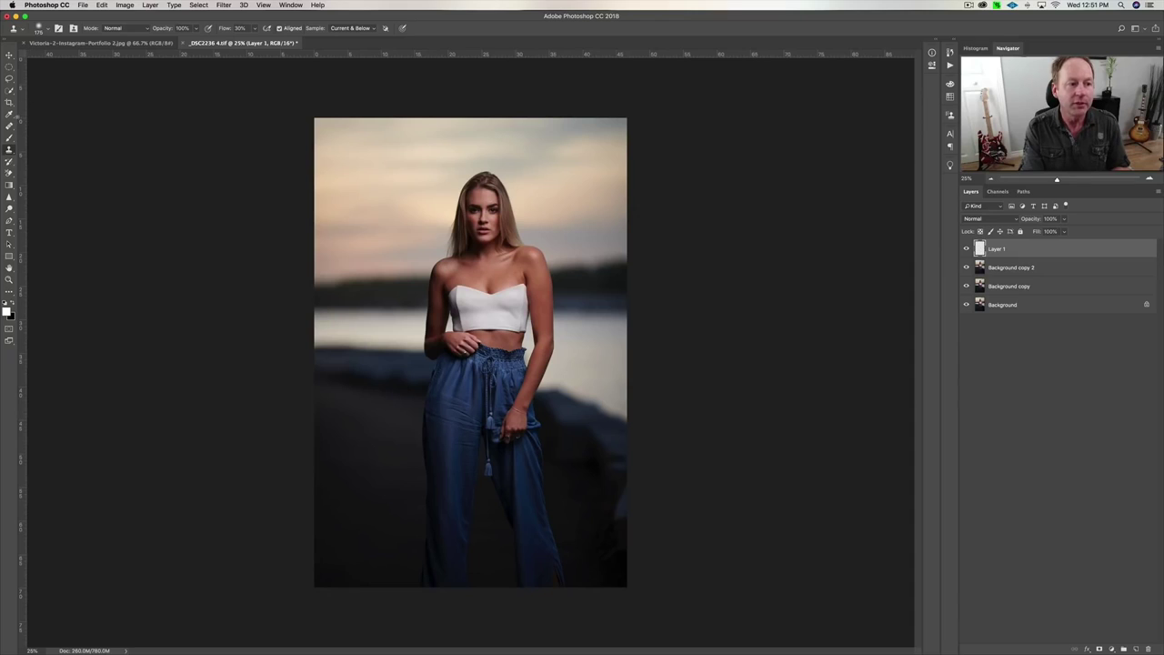
left_click(9, 113)
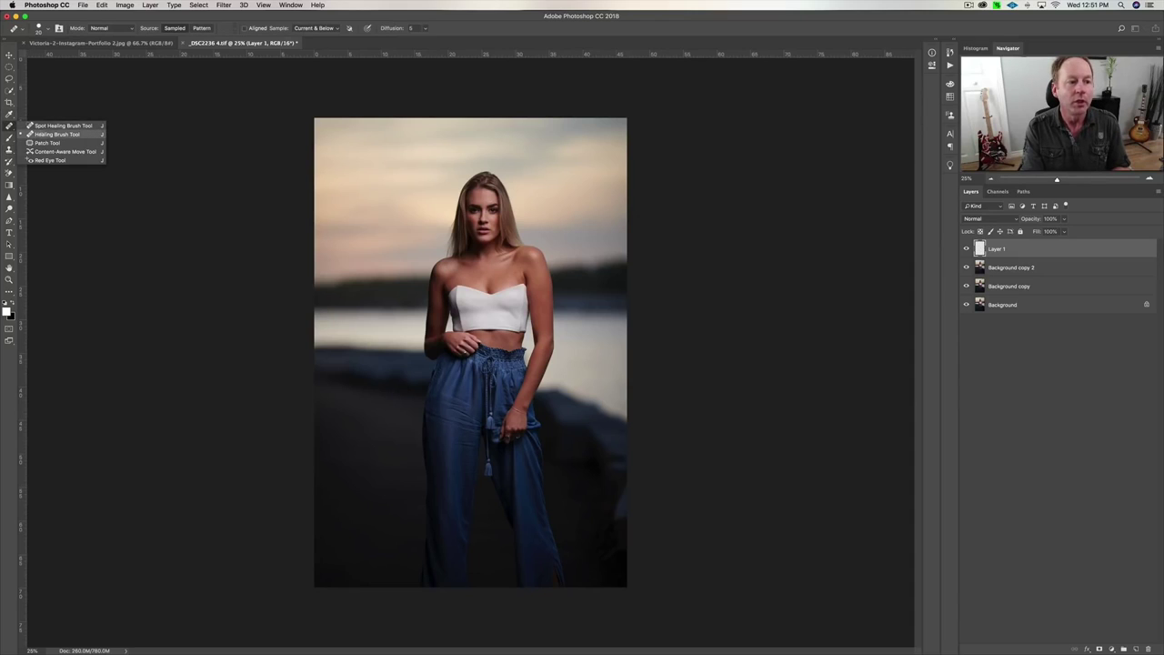
left_click(50, 134)
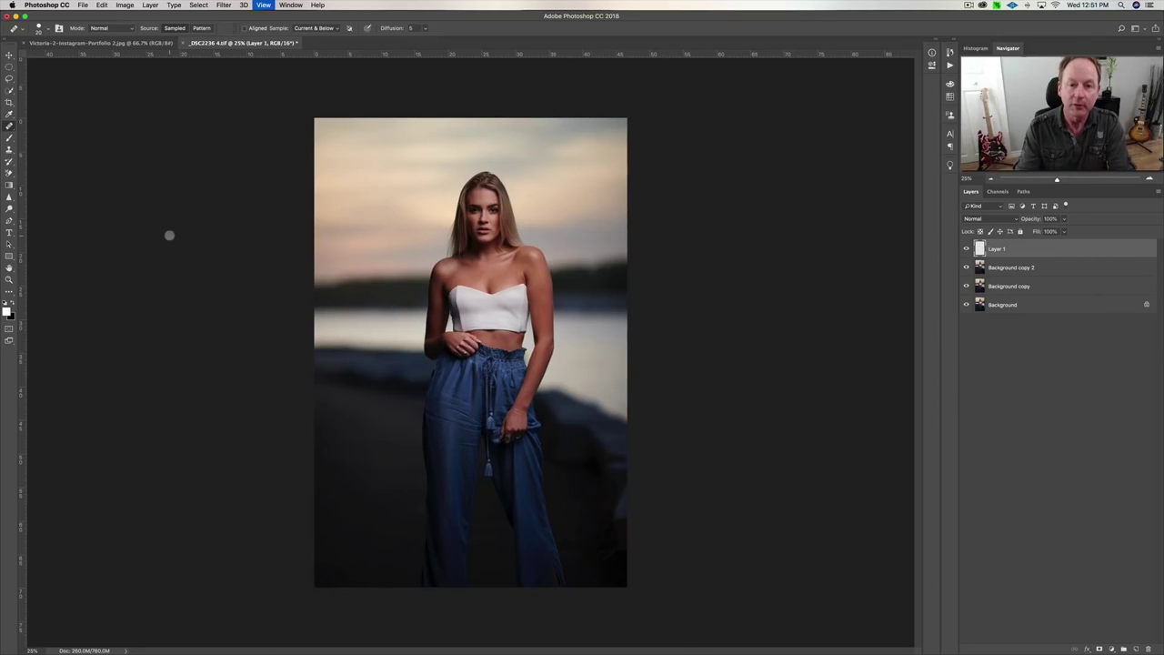
- Examine the model's skin up close from the chest to the face and forehead, at up to 500% magnification
key("super+equal")
key("super+equal")
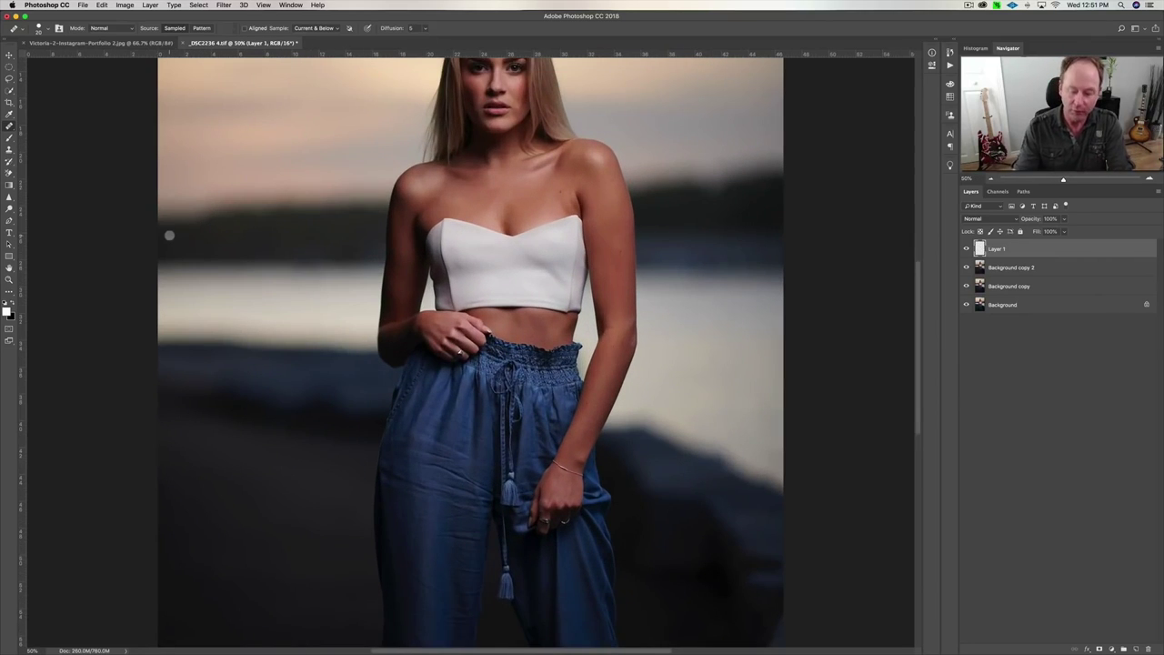
key("super+equal")
key("super+equal")
key("super+equal")
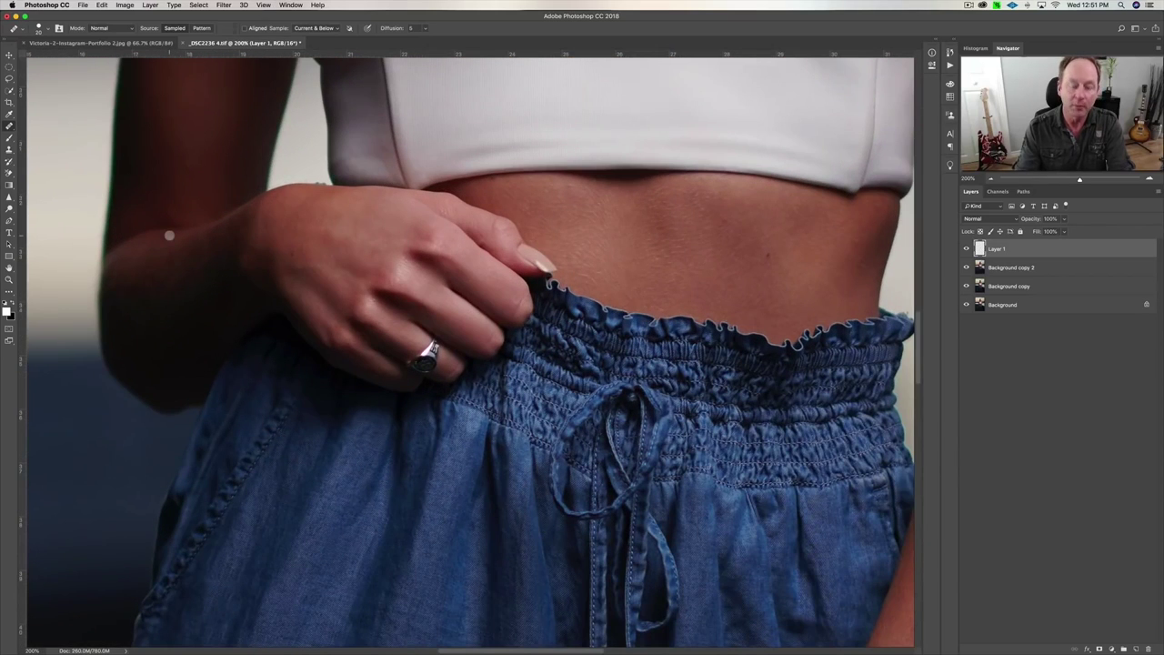
scroll(653, 424, "up", 20)
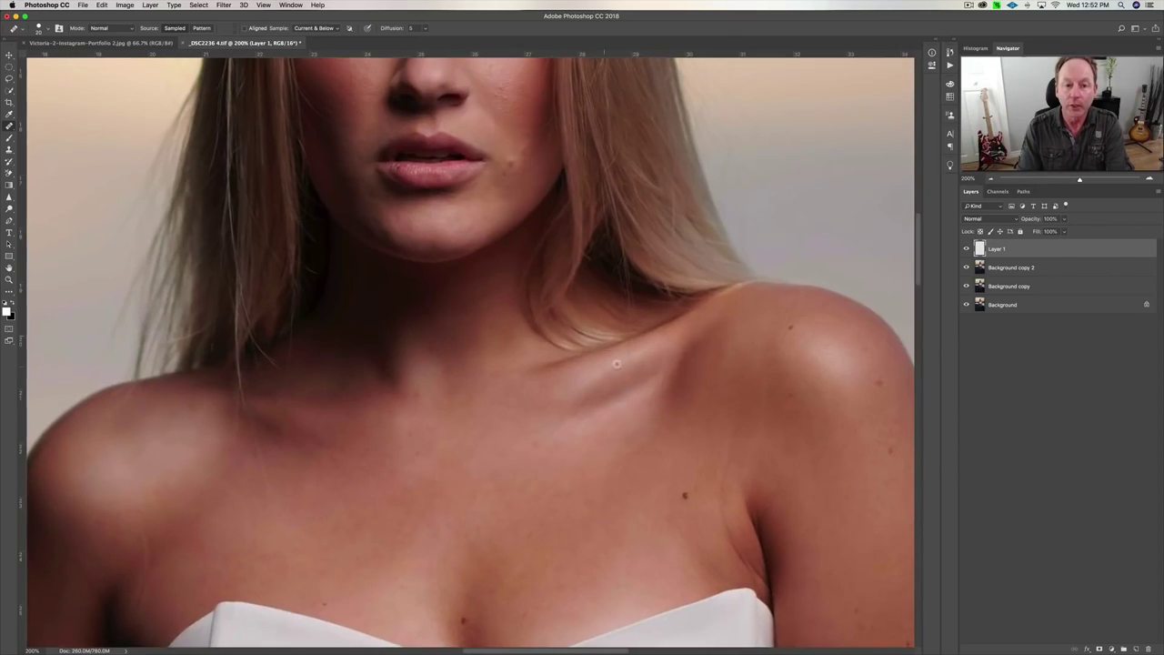
scroll(582, 342, "up", 3)
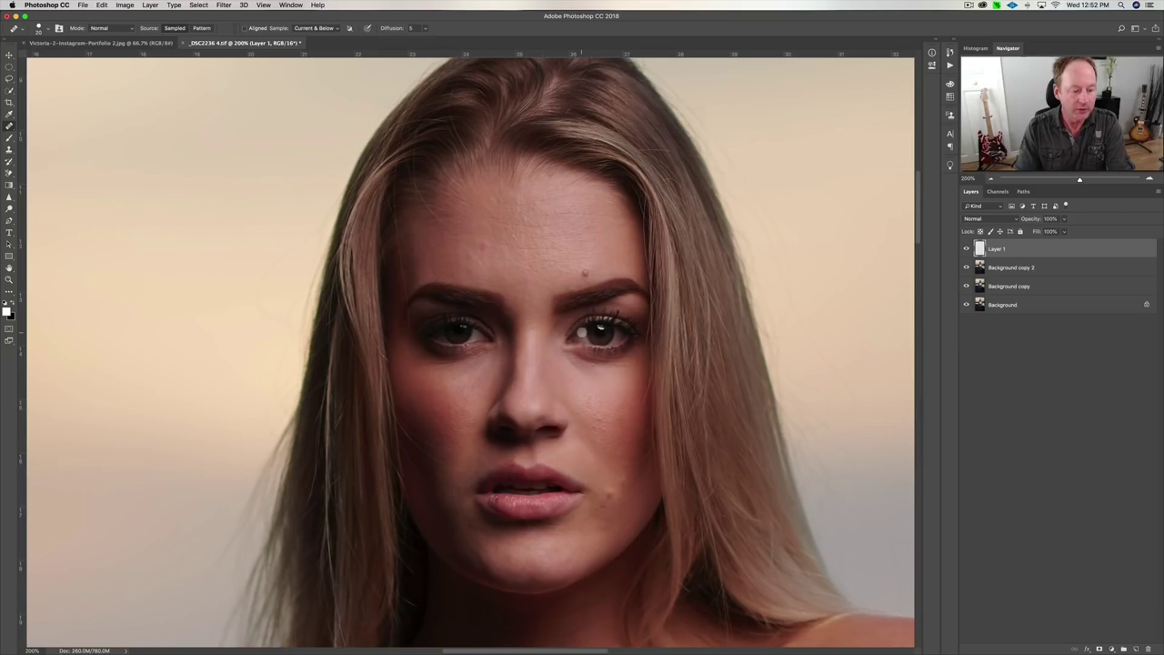
scroll(581, 333, "up", 2)
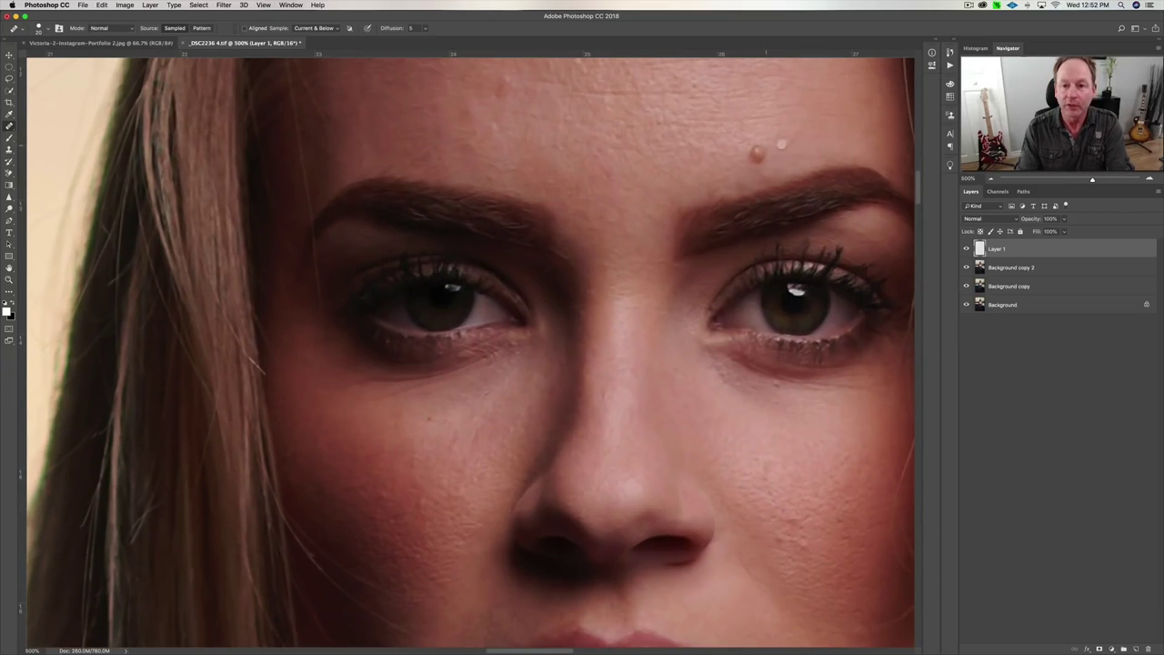
scroll(552, 329, "up", 1)
scroll(552, 330, "up", 2)
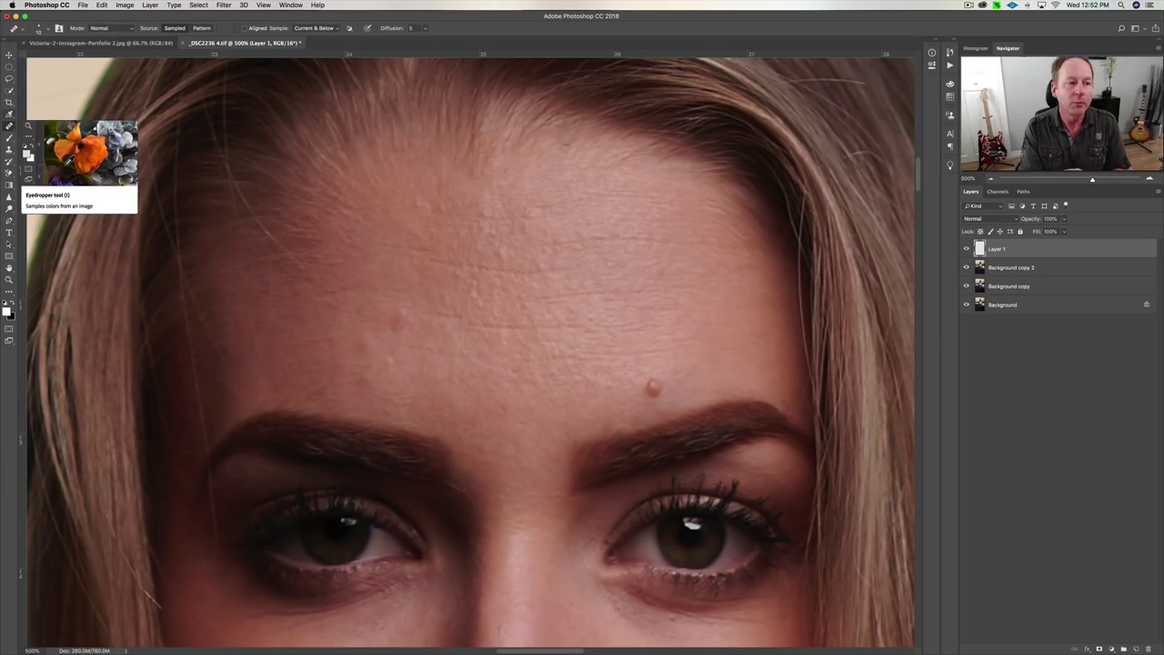
- Set the Eyedropper Tool's sample size to 5 by 5 Average and return to the Healing Brush Tool
left_click(9, 114)
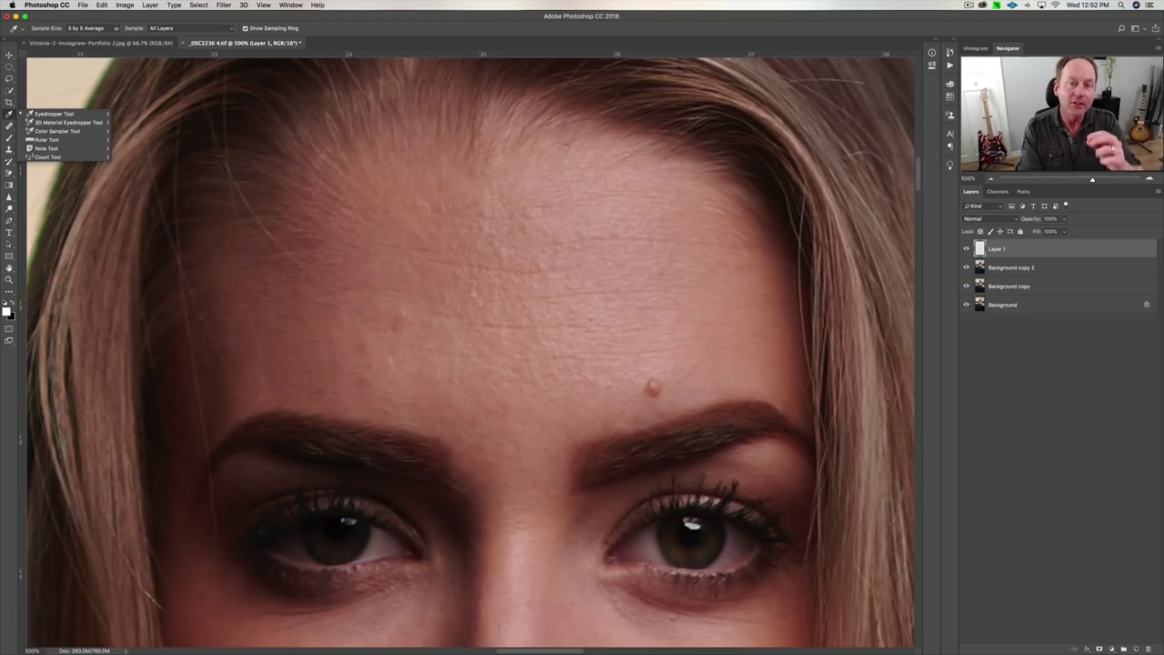
key("Escape")
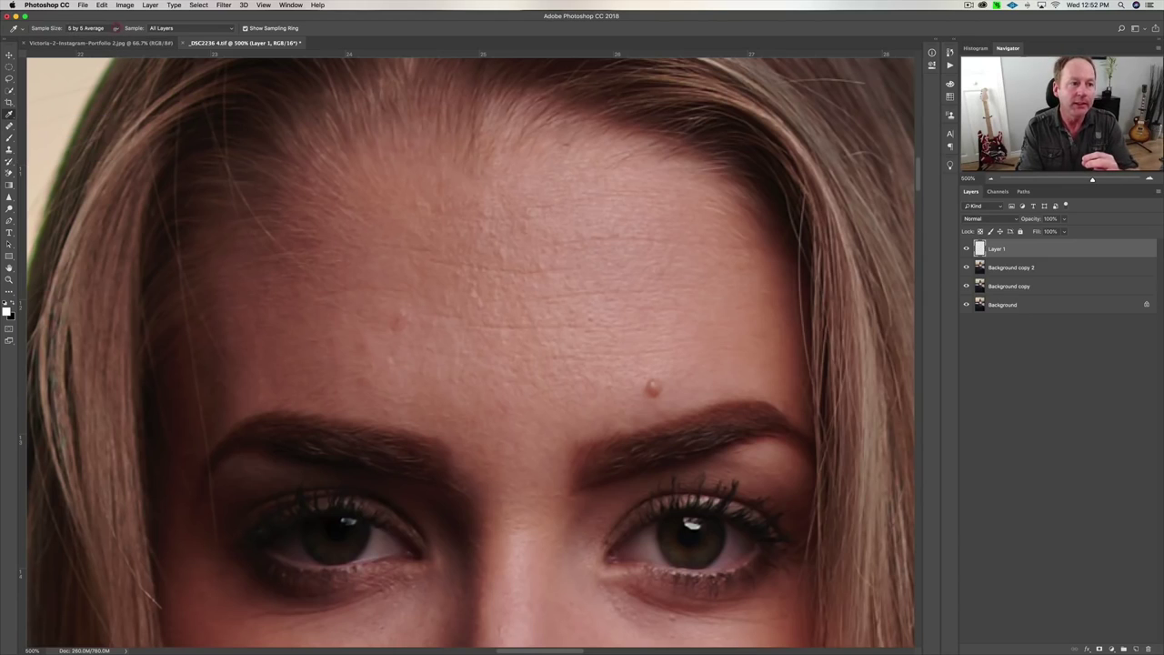
left_click(116, 28)
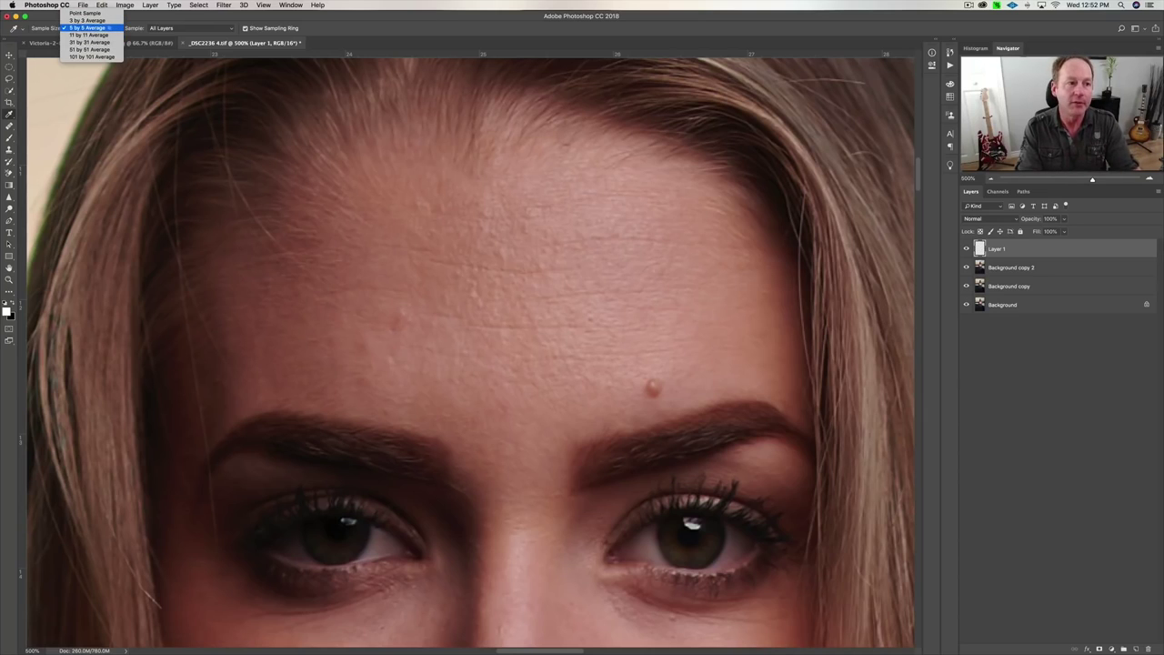
left_click(87, 28)
left_click(9, 126)
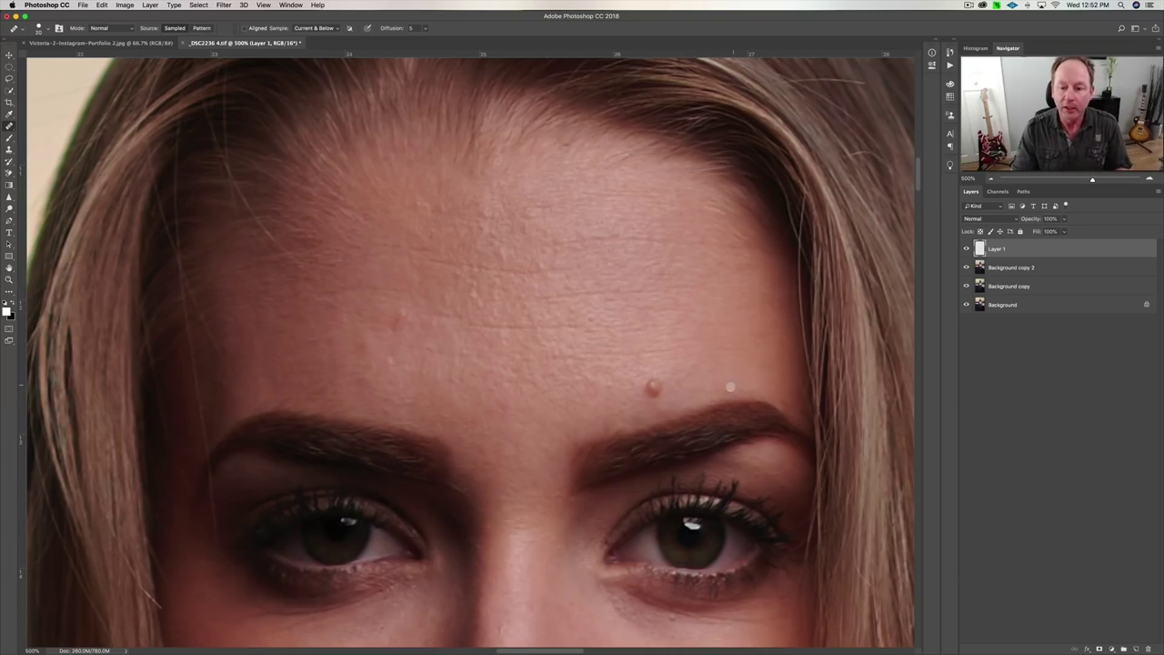
- Heal the mole above the eyebrow and the small blemishes across the forehead on Layer 1
left_click(654, 389)
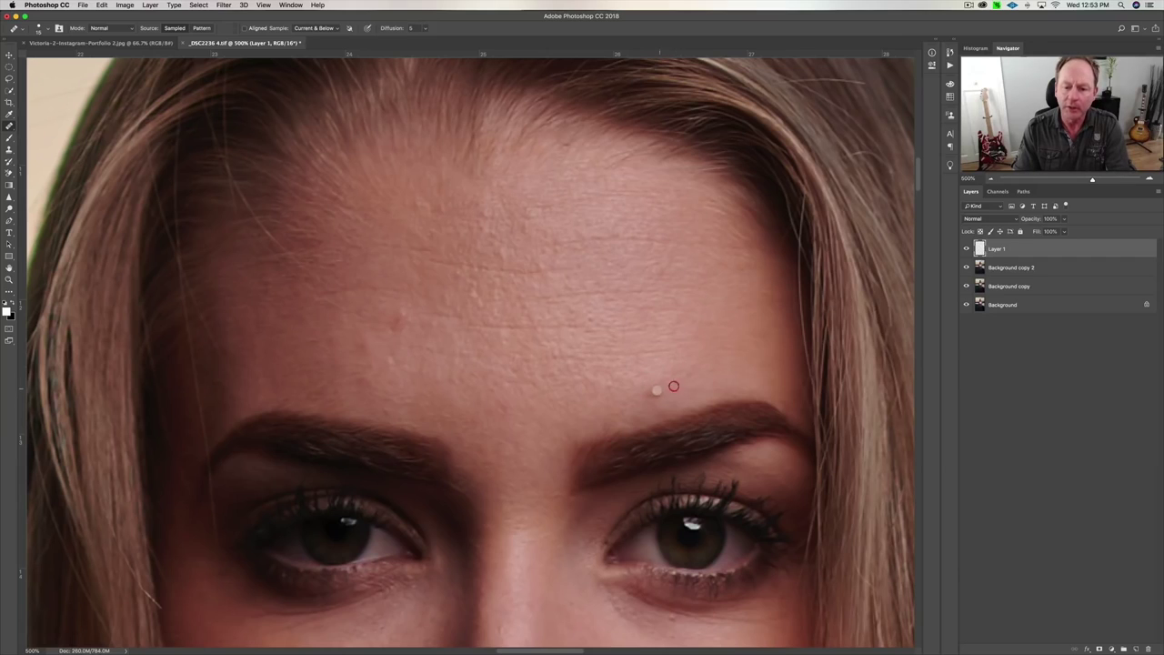
left_click(652, 389)
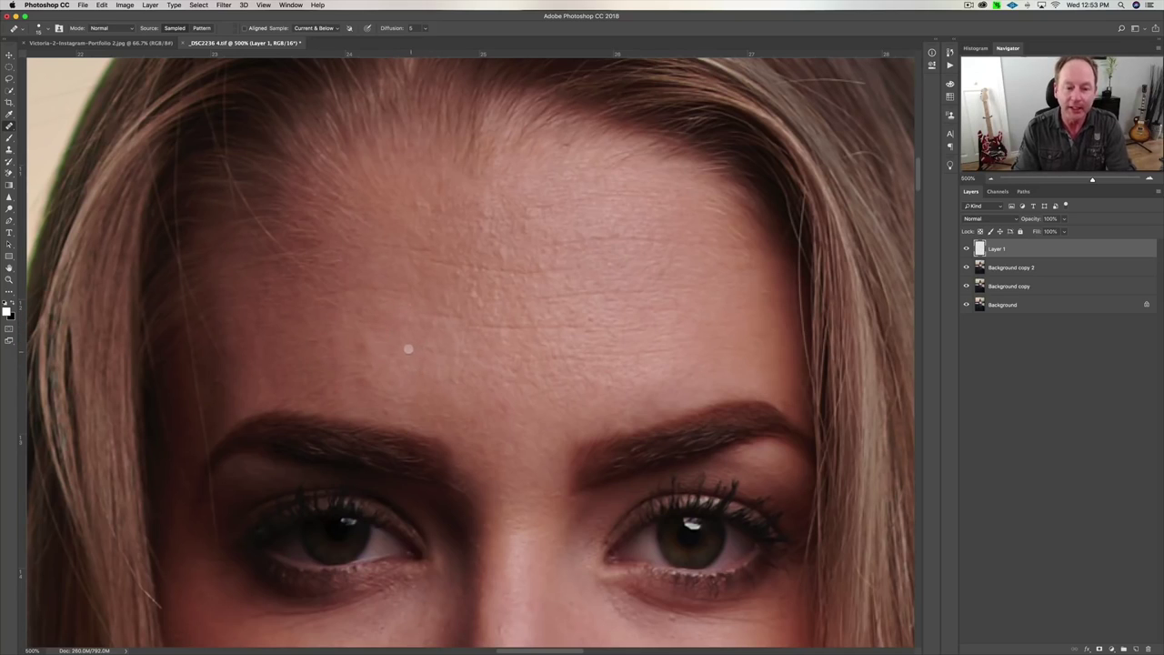
left_click(399, 363)
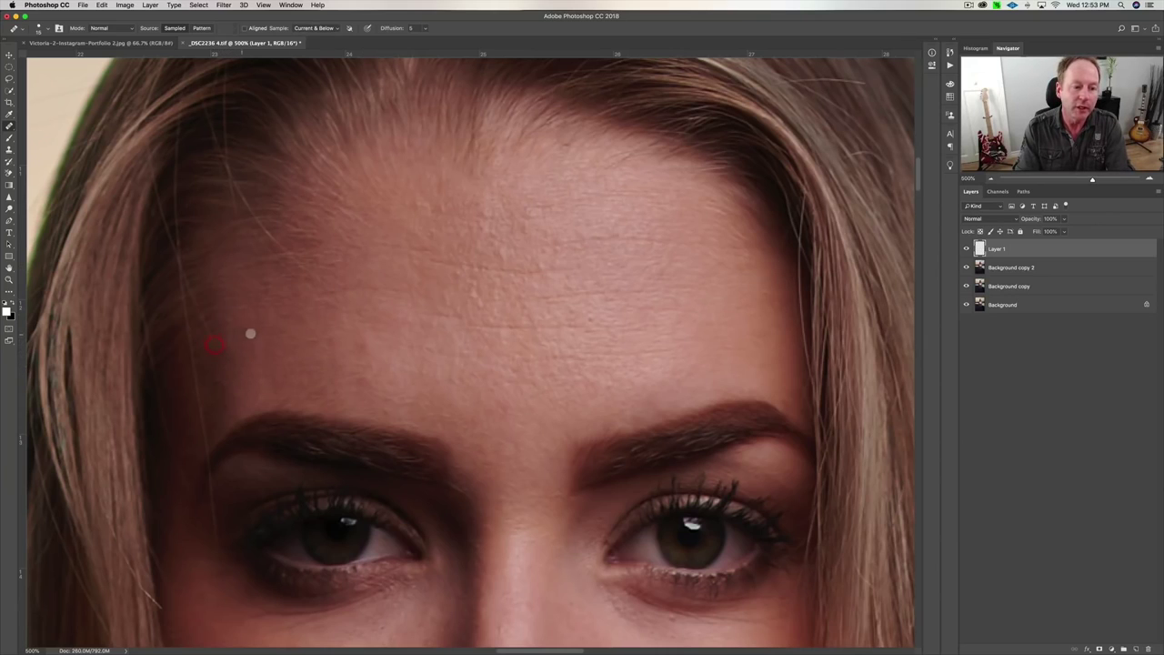
left_click(296, 285)
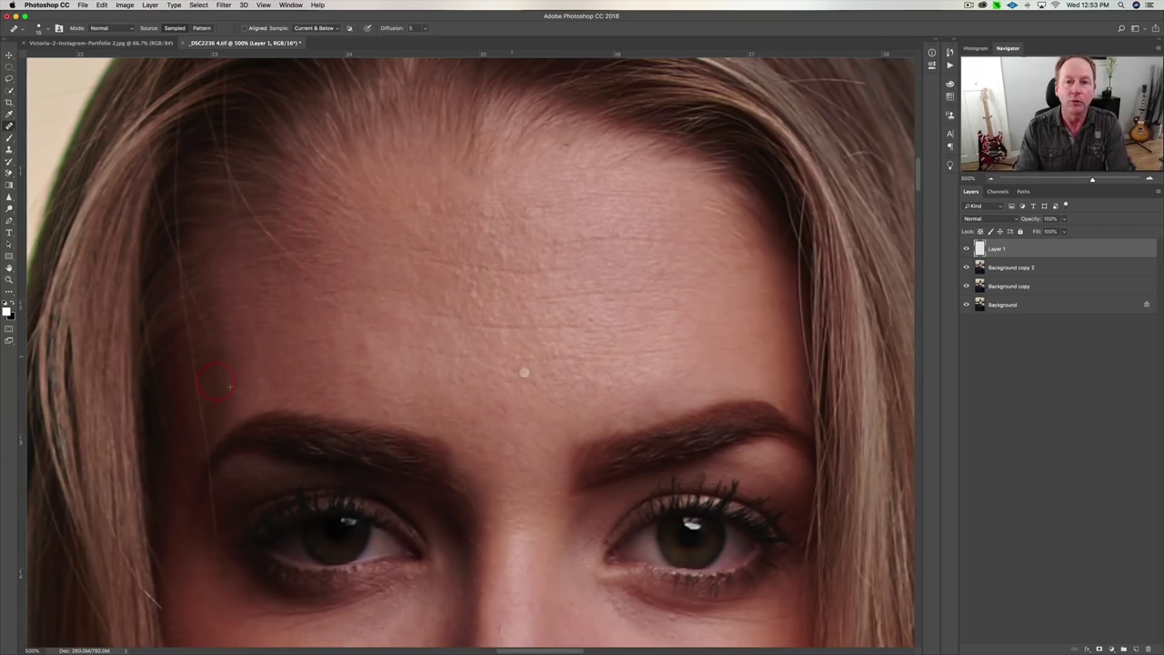
left_click(537, 378)
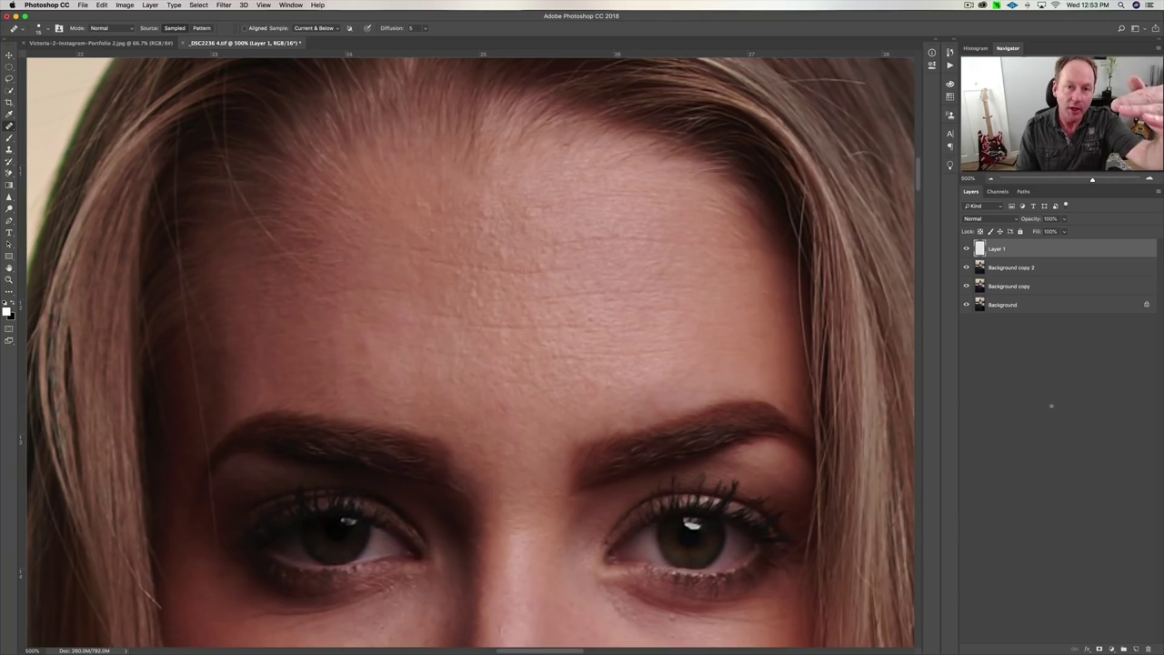
- Add a top layer named dodge in Soft Light mode, filled with the neutral 50% gray
key("super+minus")
key("super+minus")
key("super+minus")
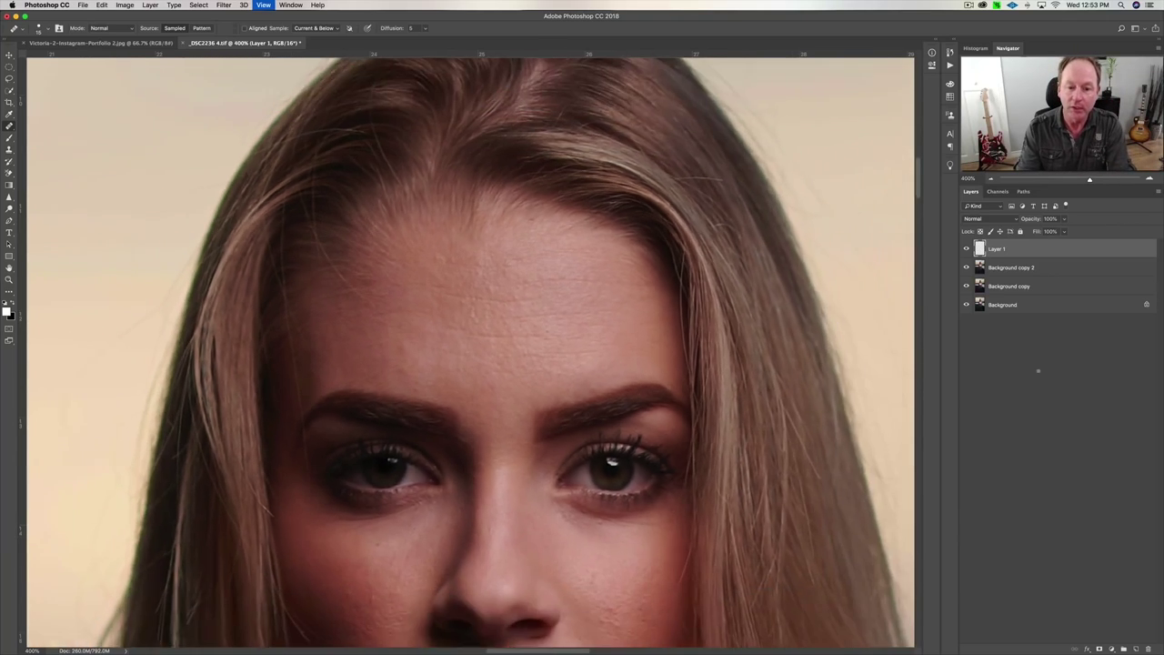
key("super+minus")
key("super+minus")
key("super+minus")
key("super+minus")
key("super+minus")
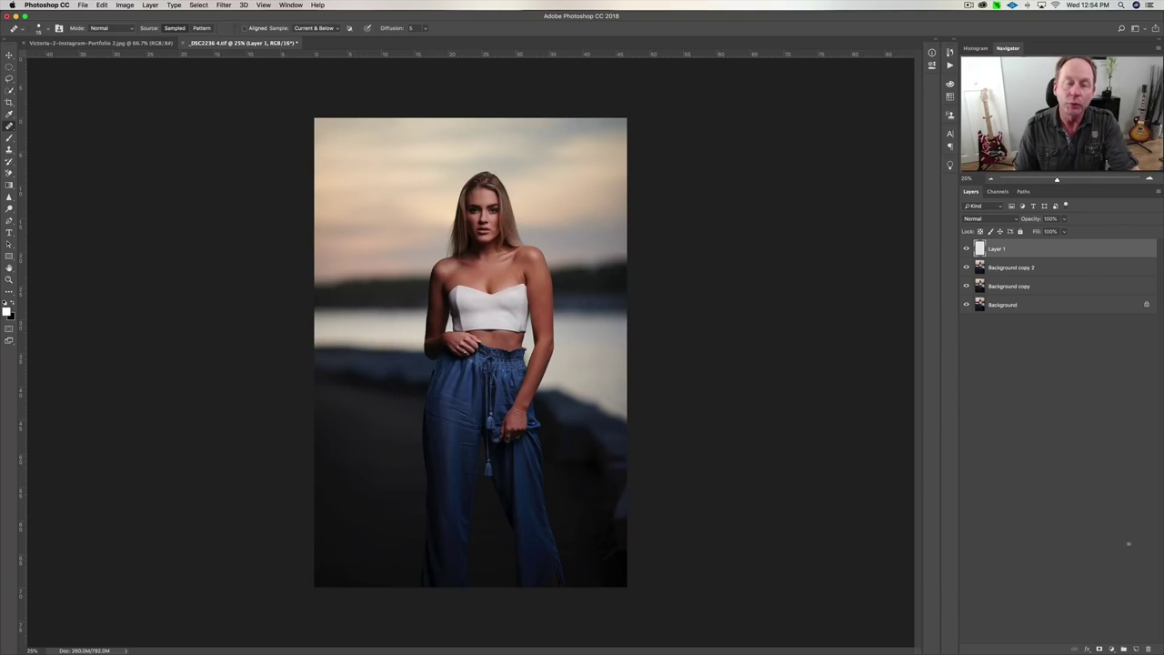
left_click(1137, 647, "alt")
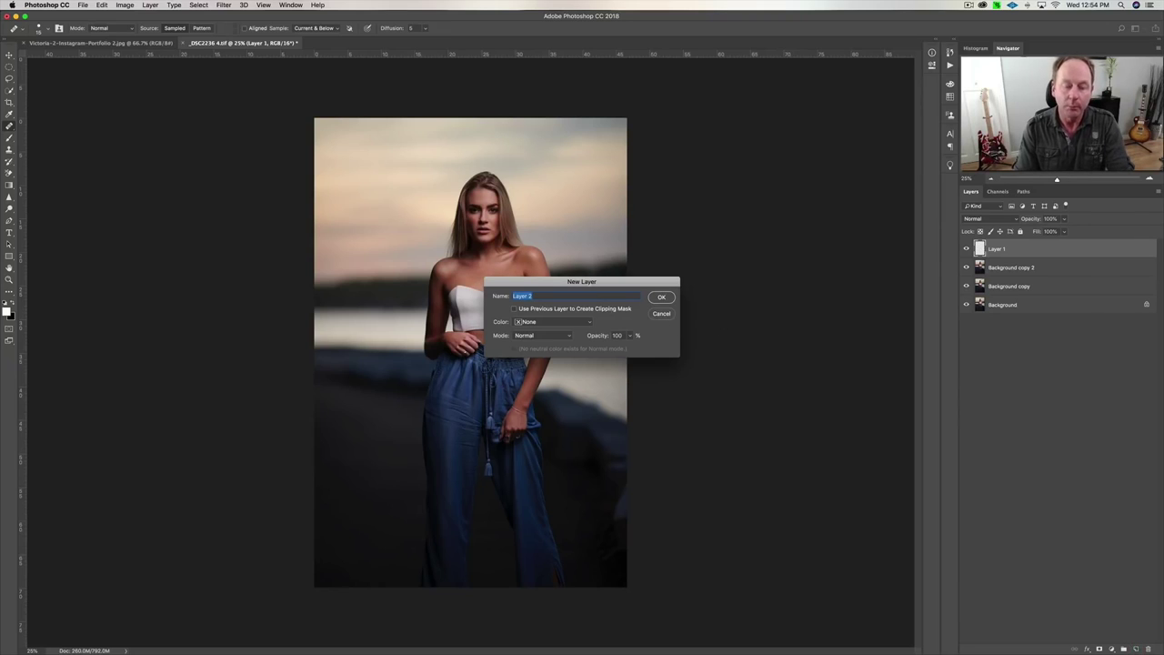
type("dodge")
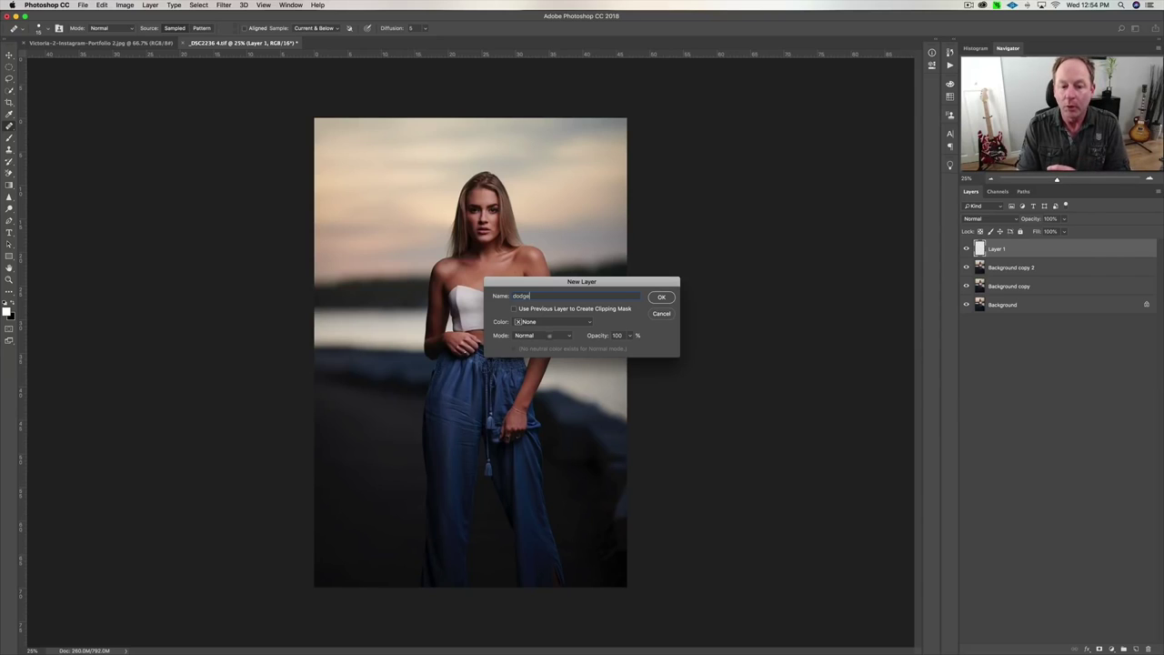
left_click(544, 335)
left_click(537, 450)
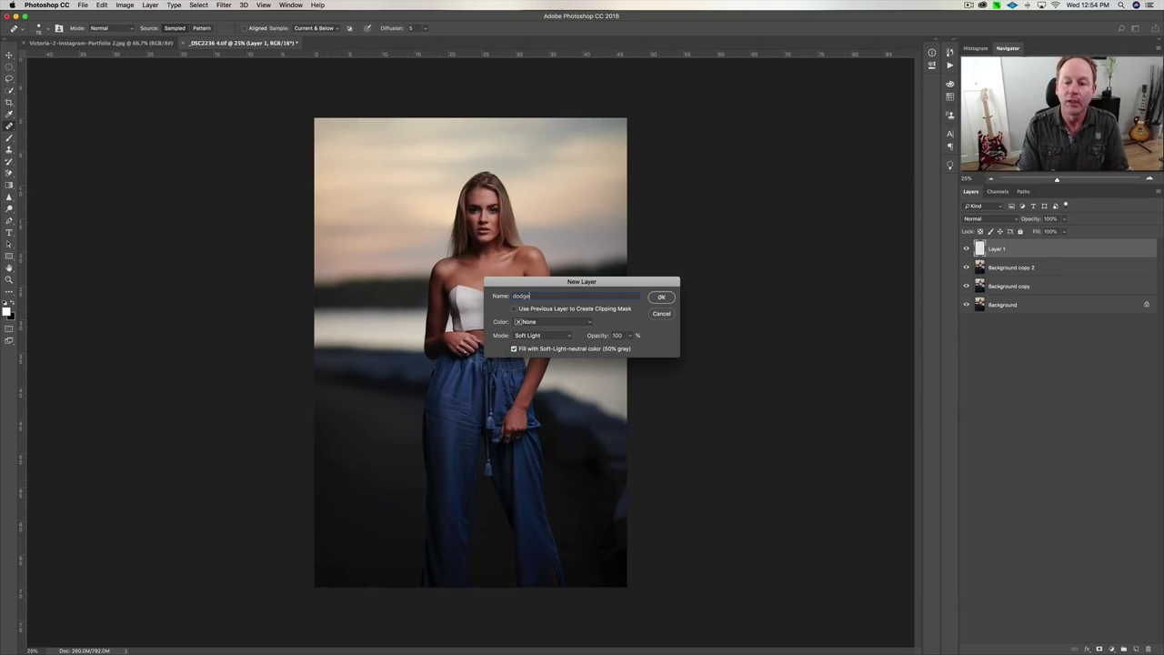
left_click(661, 297)
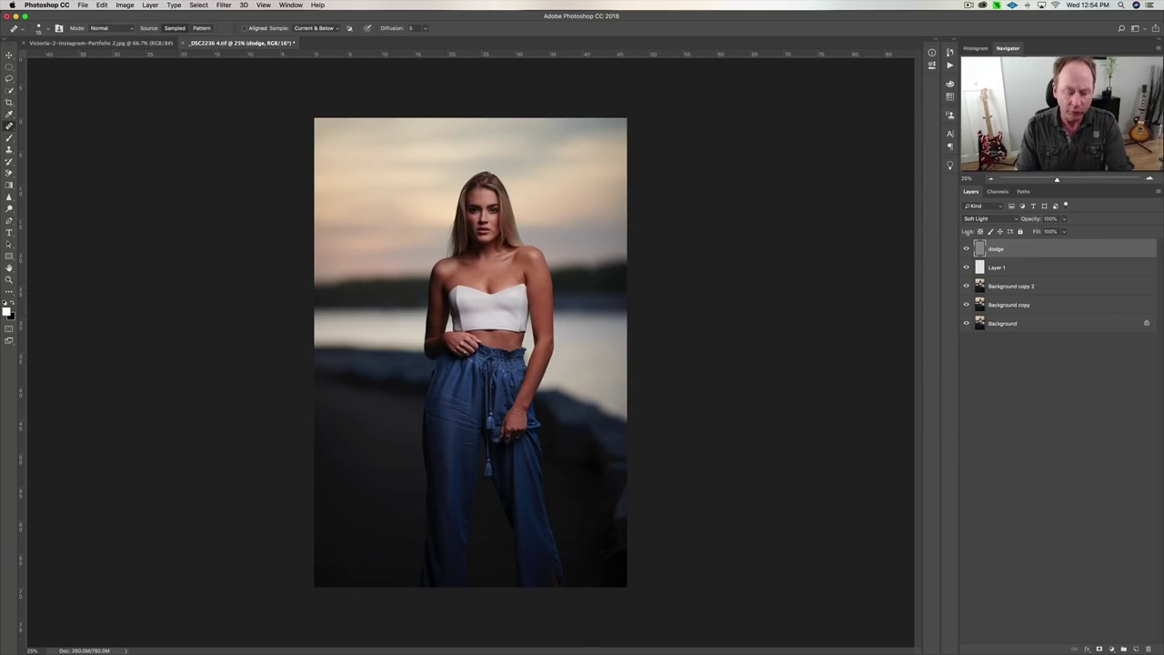
- Examine the model up close from the waist to the forehead, ending on the forehead at 500% magnification
key("super+equal")
key("super+equal")
key("super+equal")
key("super+equal")
key("super+equal")
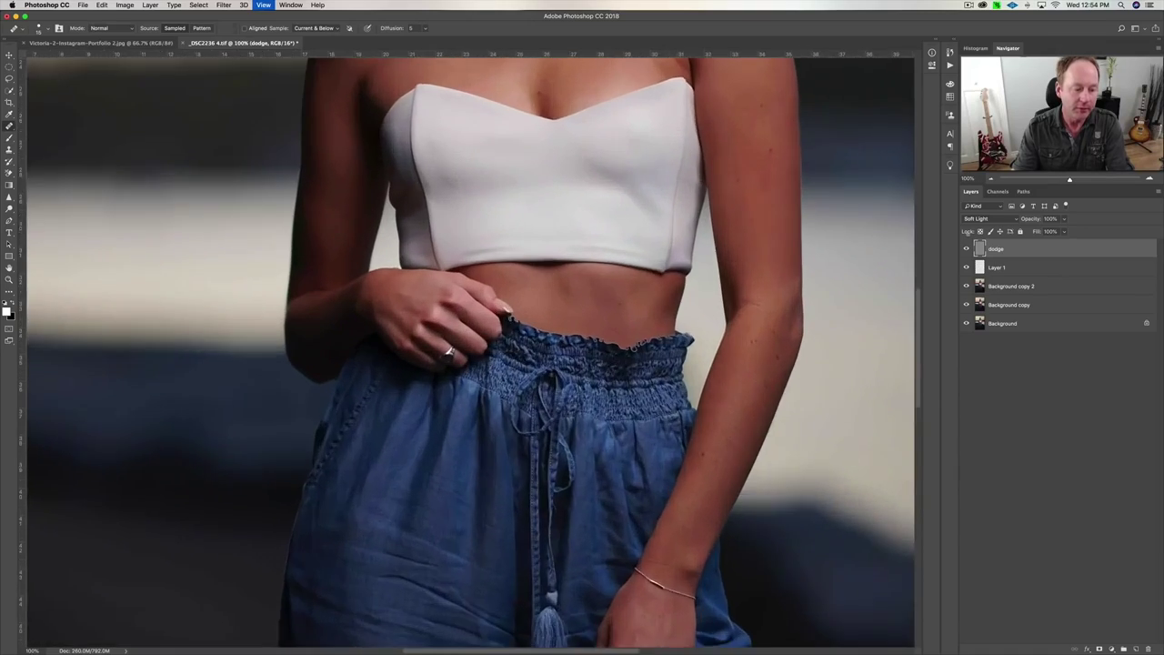
key("super+equal")
scroll(470, 352, "up", 5)
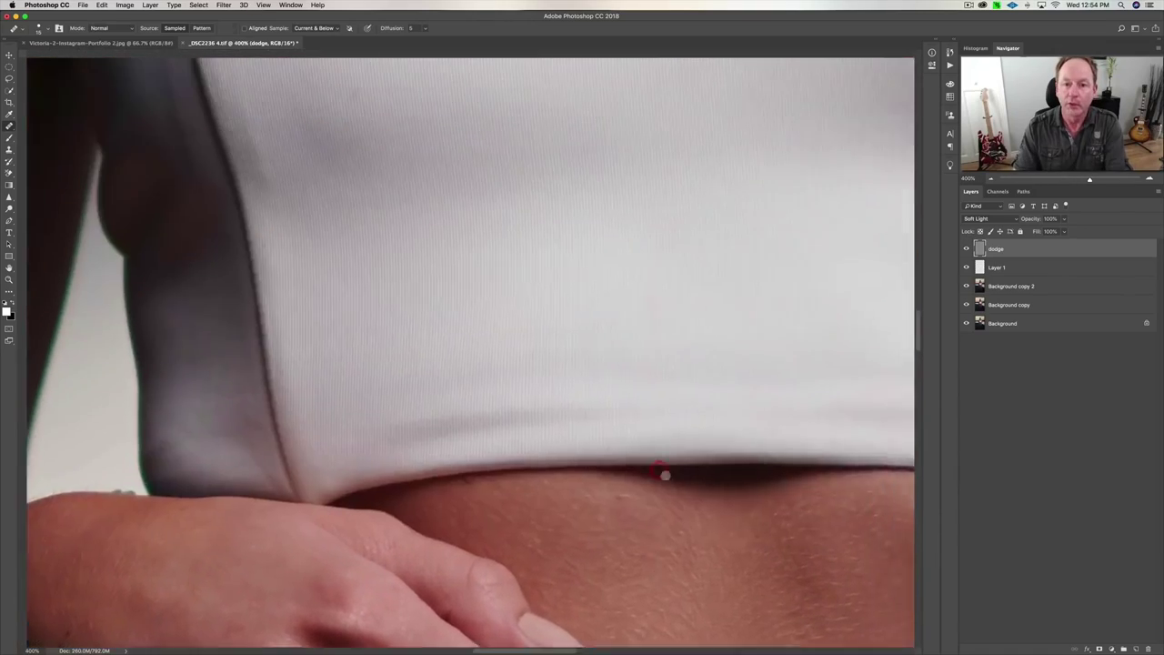
key("super+equal")
scroll(674, 424, "up", 15)
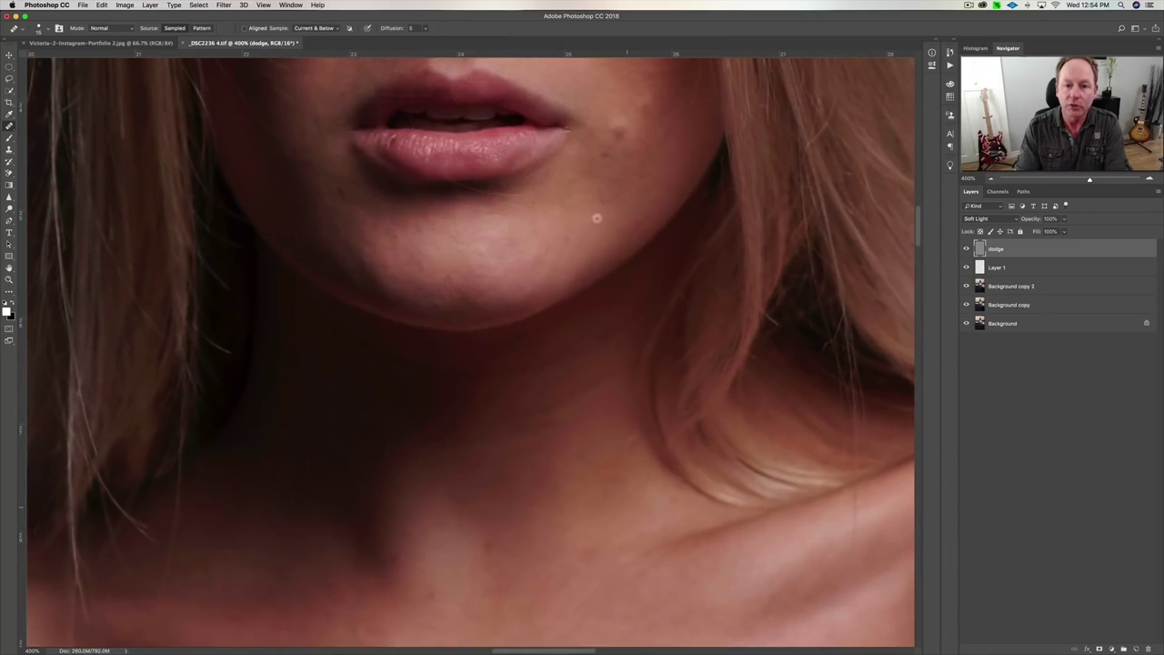
scroll(674, 425, "up", 10)
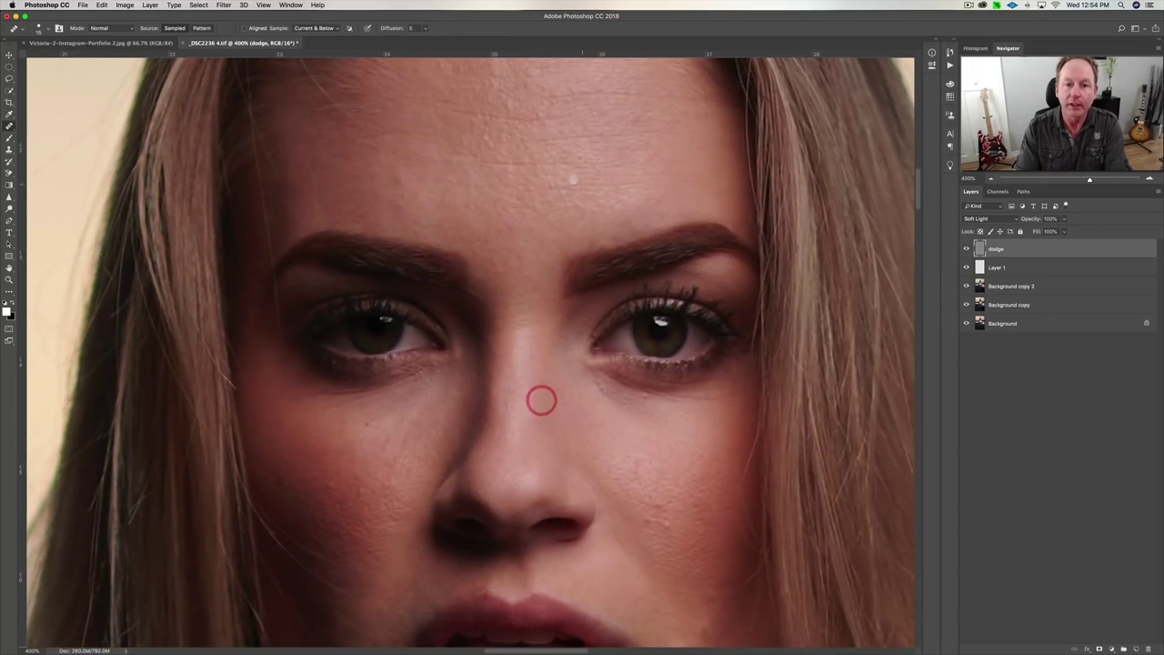
scroll(571, 291, "up", 1)
key("bracketright")
key("bracketright")
key("bracketright")
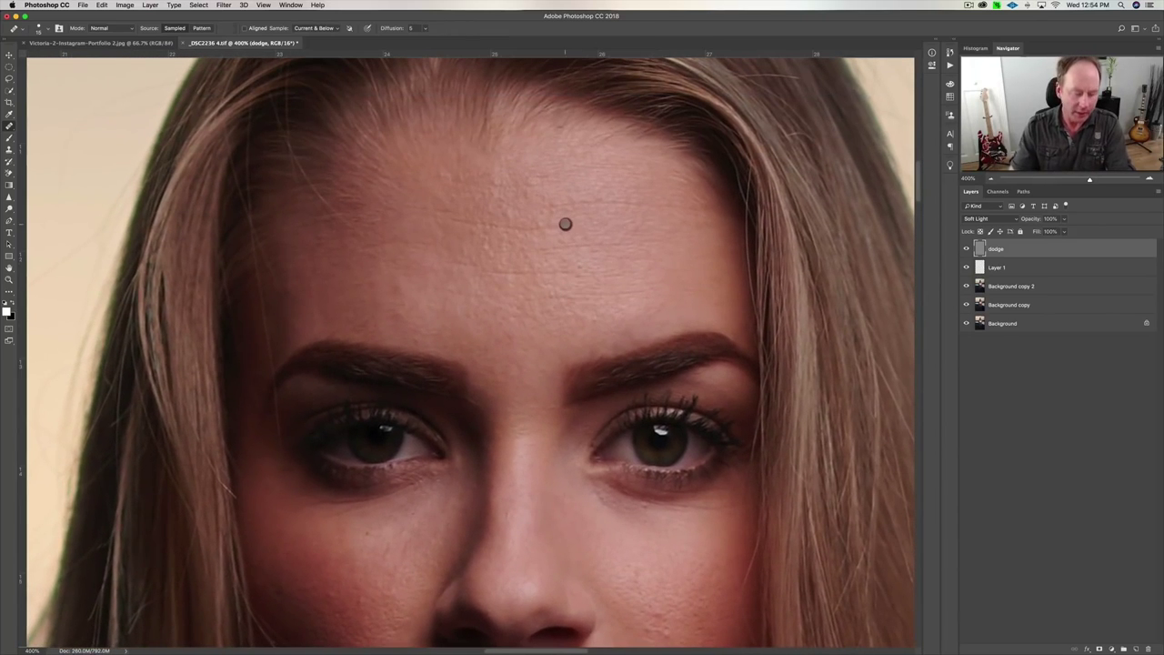
key("super+equal")
scroll(564, 221, "up", 2)
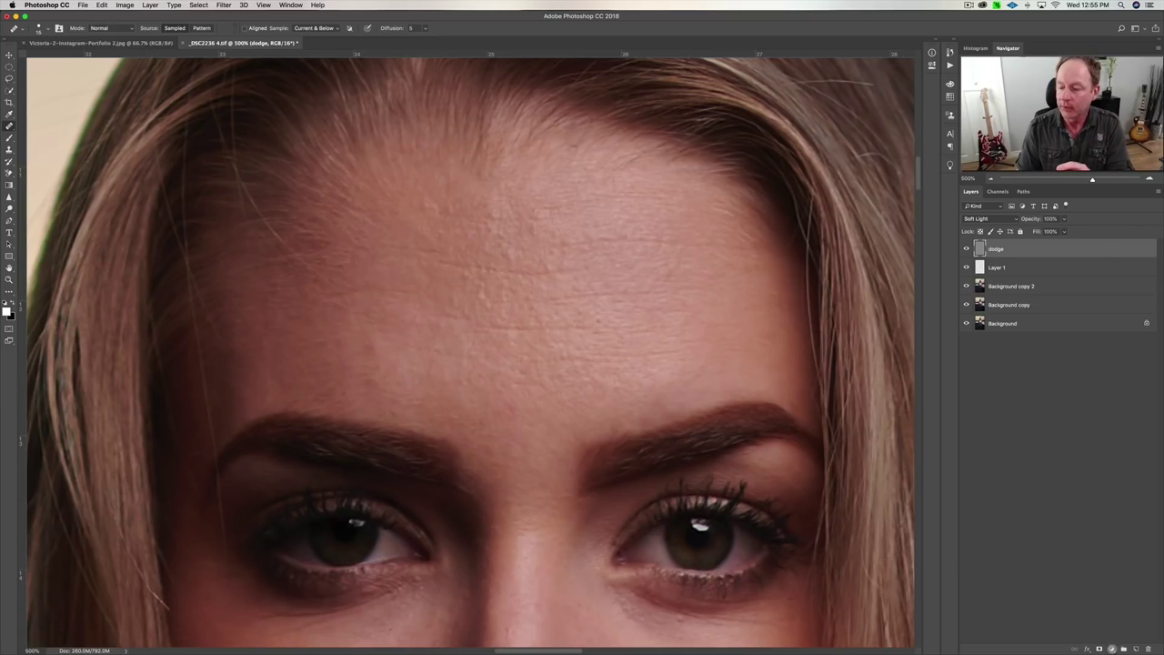
- Add a Black & White adjustment layer above dodge with Reds strongly lowered and Yellows at -77, and compare the image without it
left_click(1111, 649)
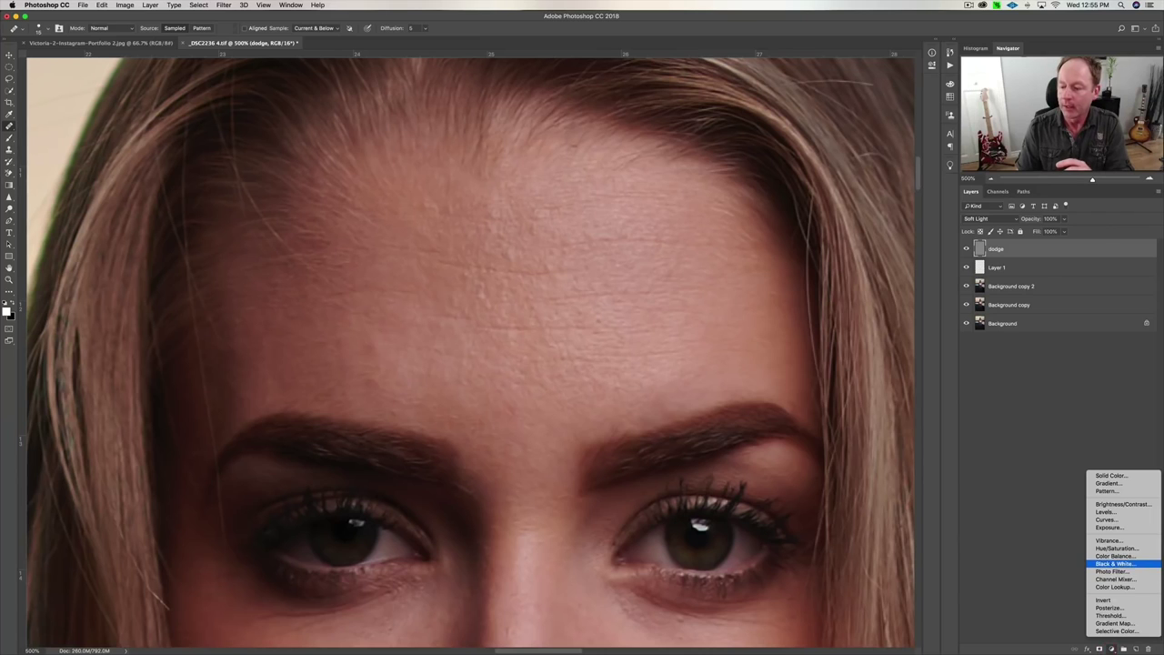
left_click(1114, 564)
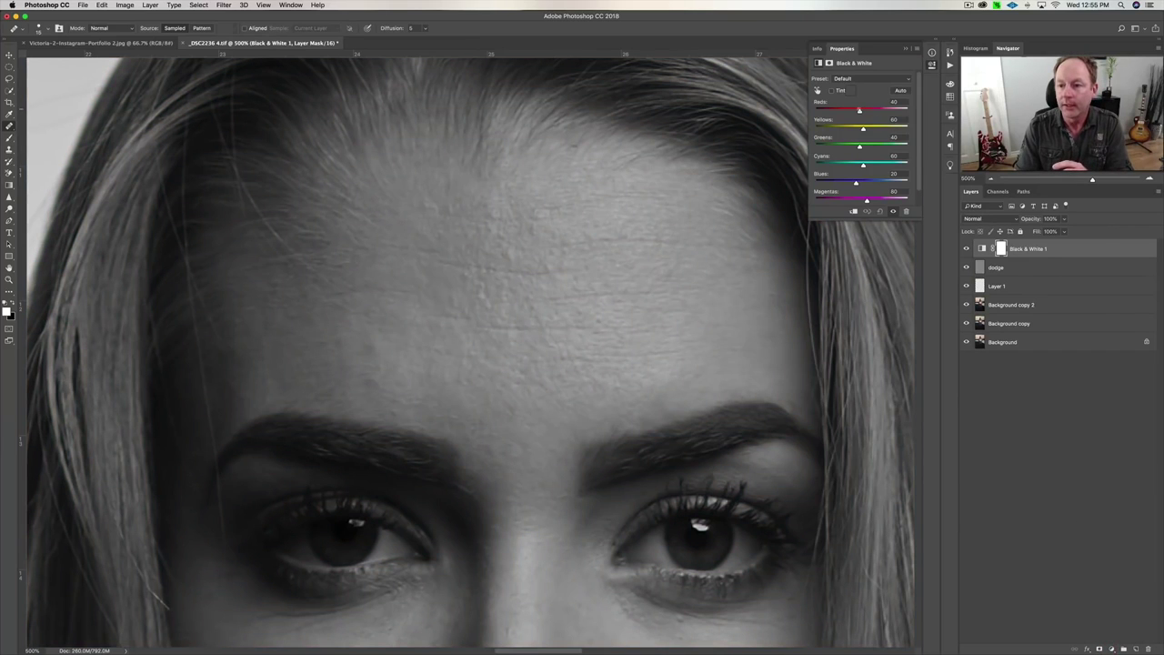
left_click_drag(856, 110, 838, 129)
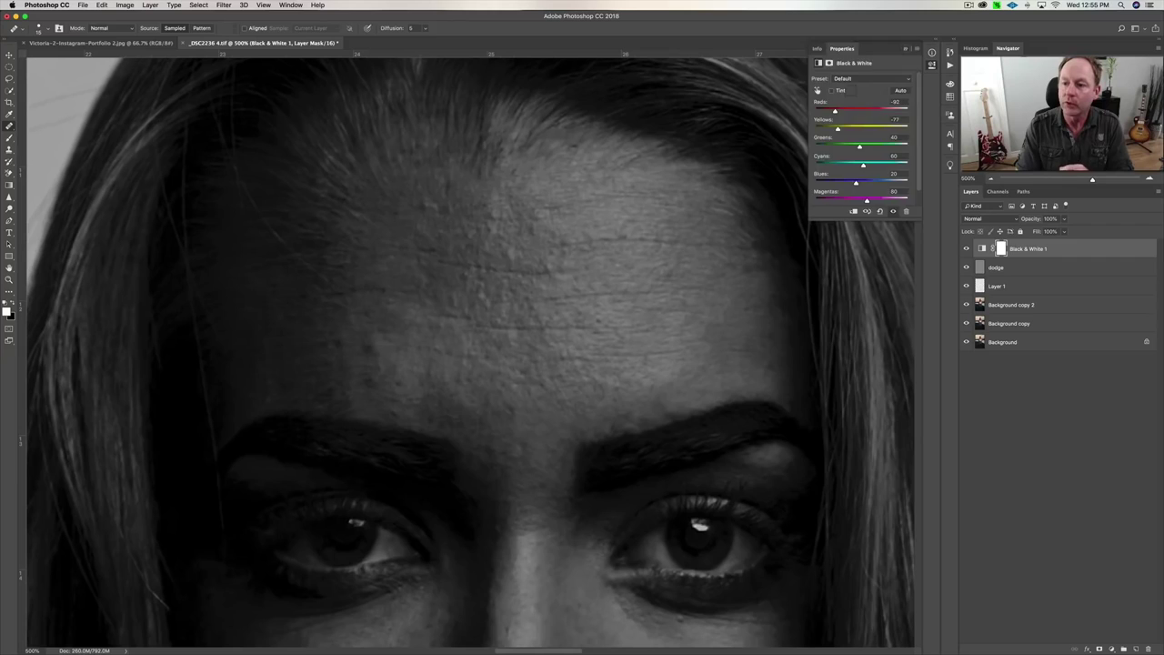
left_click(966, 249)
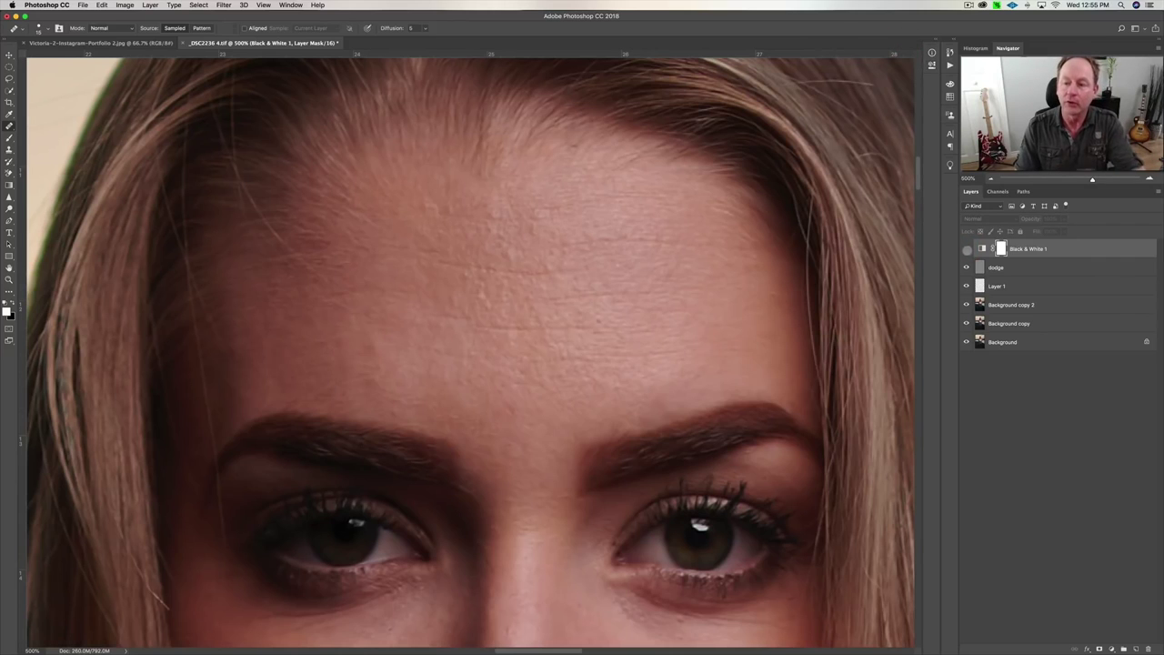
left_click(966, 249)
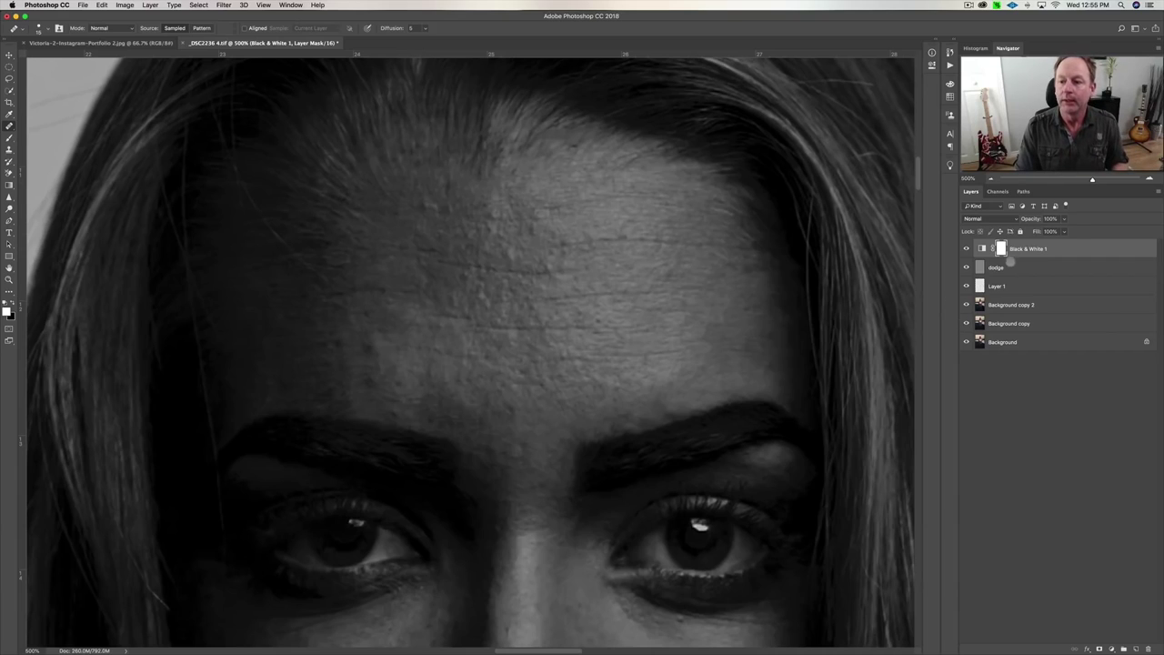
- Select the dodge layer and set up the Brush Tool with a flow of 1%
left_click(1006, 268)
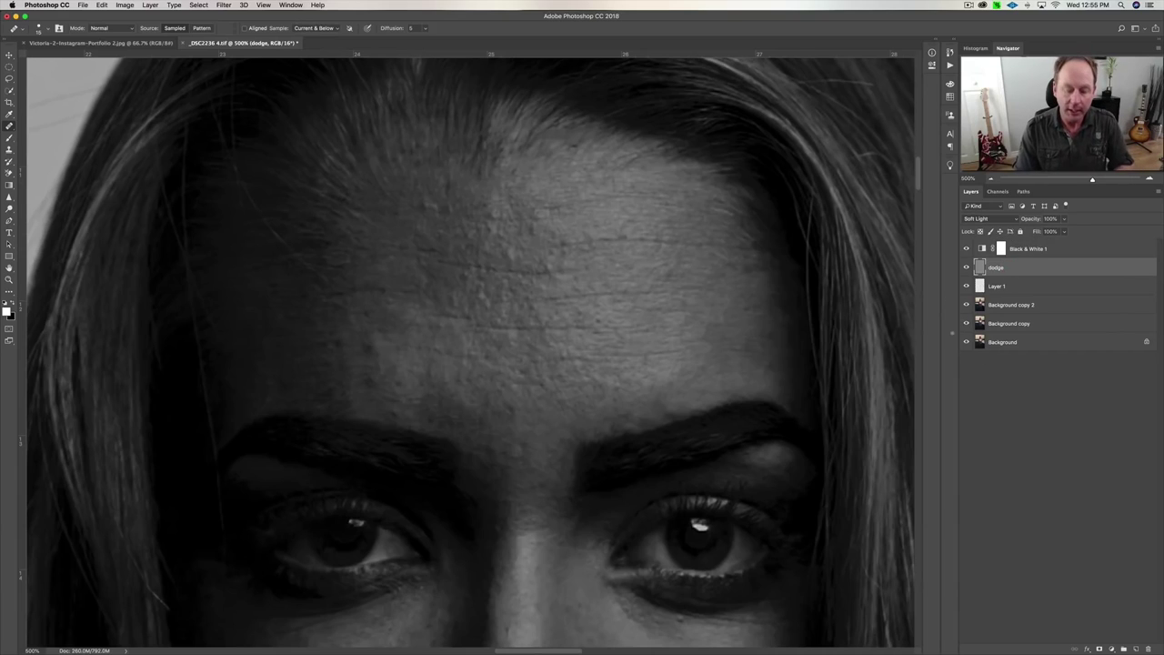
key("b")
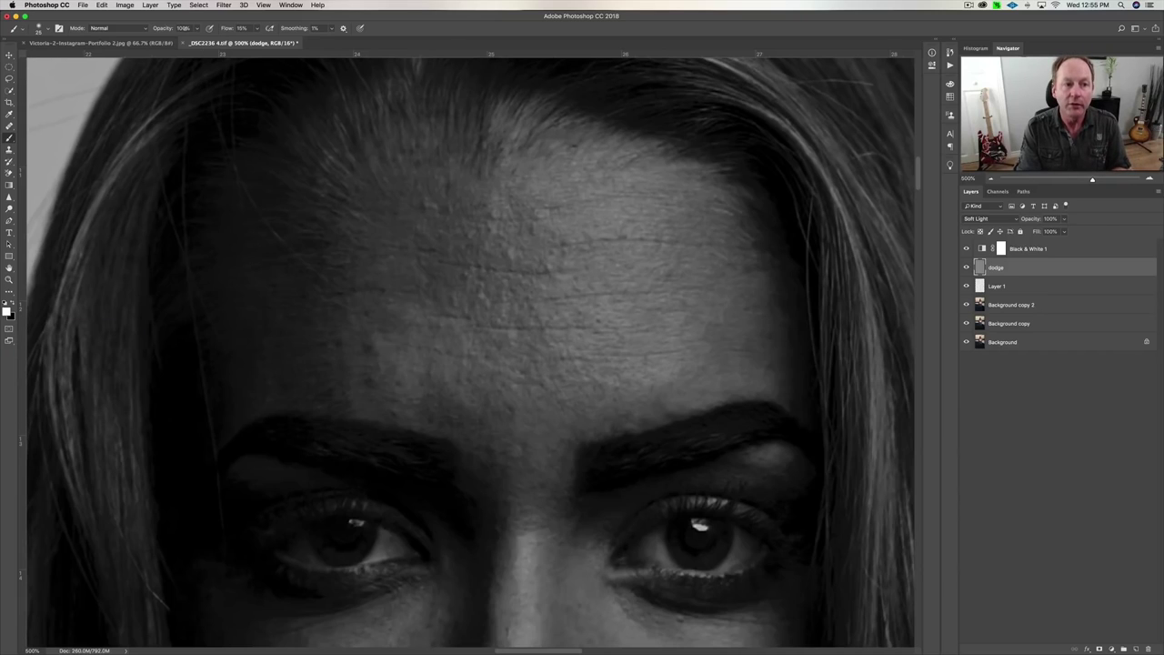
type("1")
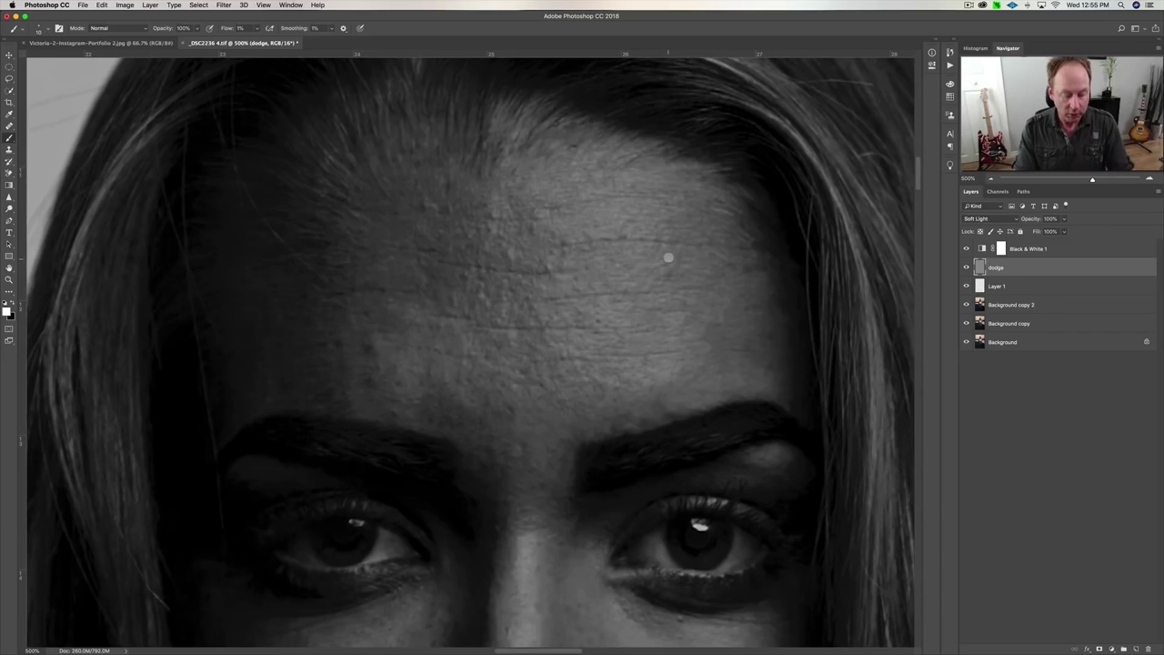
- Dodge the upper horizontal creases across the forehead with short, repeated white brush strokes on the dodge layer
mouse_move(647, 245)
left_mouse_down()
mouse_move(693, 243)
mouse_move(647, 243)
mouse_move(693, 243)
mouse_move(692, 211)
left_mouse_up()
mouse_move(677, 321)
left_mouse_down()
mouse_move(677, 183)
mouse_move(615, 172)
left_mouse_up()
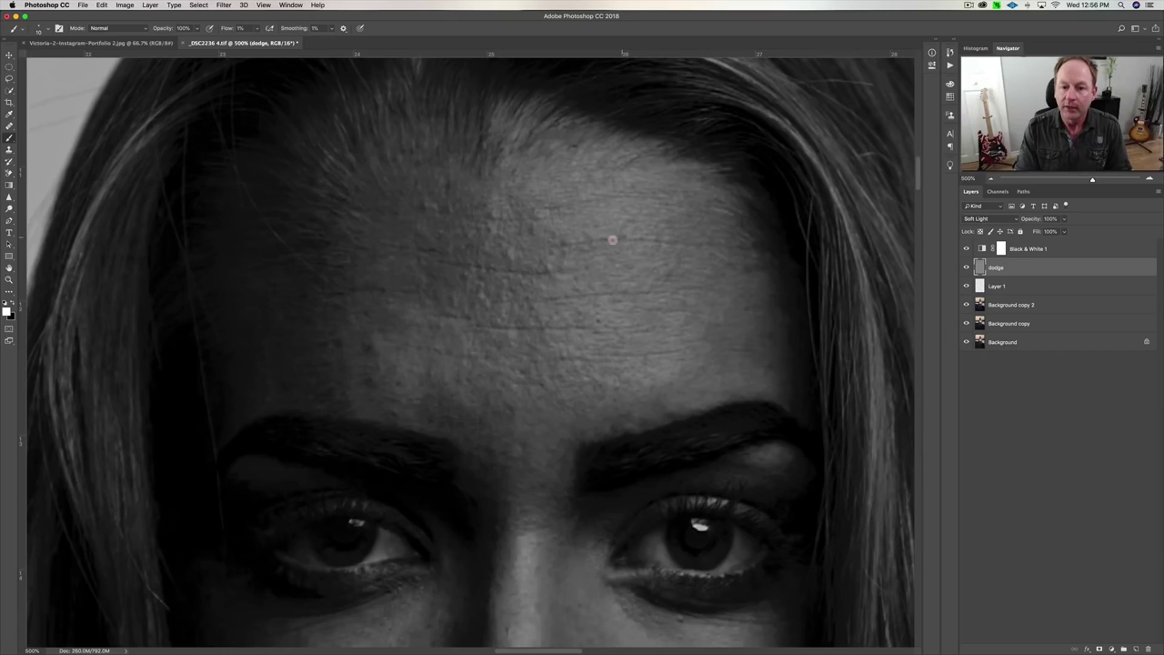
left_click_drag(616, 234, 613, 237)
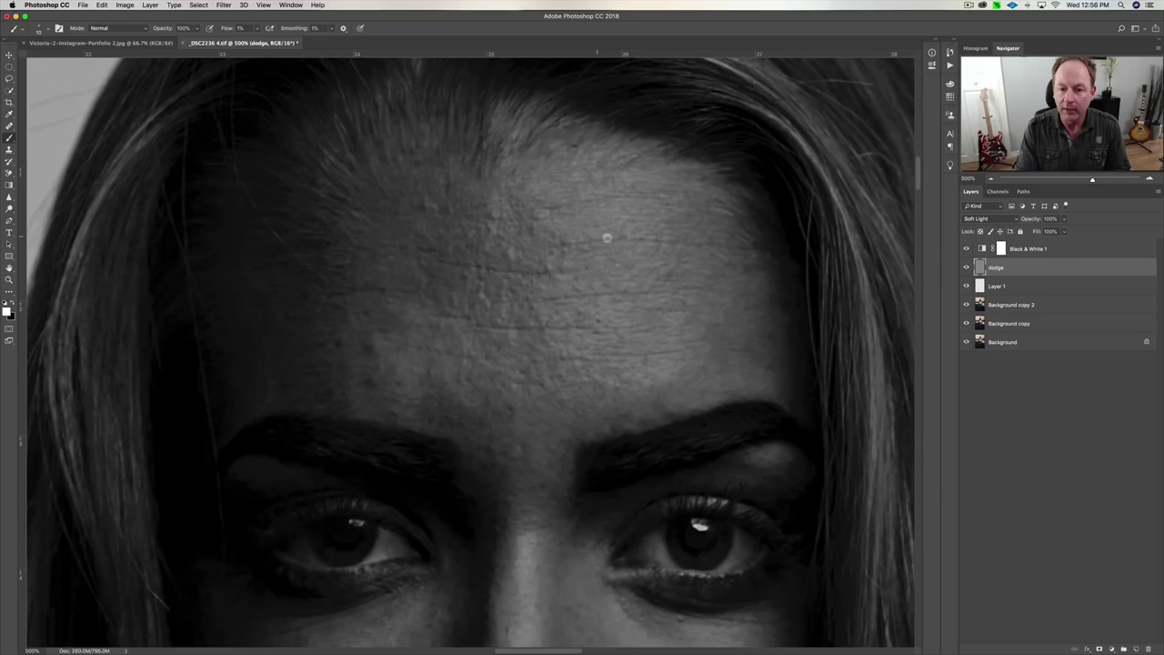
mouse_move(562, 240)
left_mouse_down()
mouse_move(549, 207)
mouse_move(564, 241)
mouse_move(557, 224)
mouse_move(530, 230)
mouse_move(554, 239)
left_mouse_up()
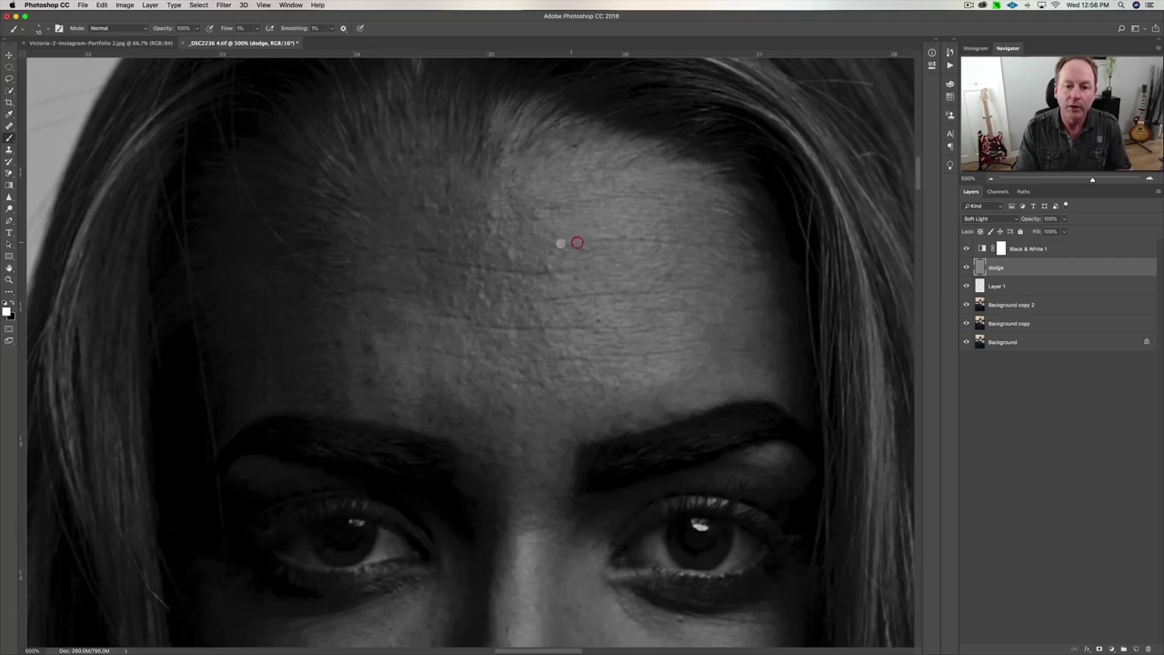
mouse_move(549, 212)
left_mouse_down()
mouse_move(526, 212)
mouse_move(533, 234)
left_mouse_up()
left_click_drag(549, 275, 433, 256)
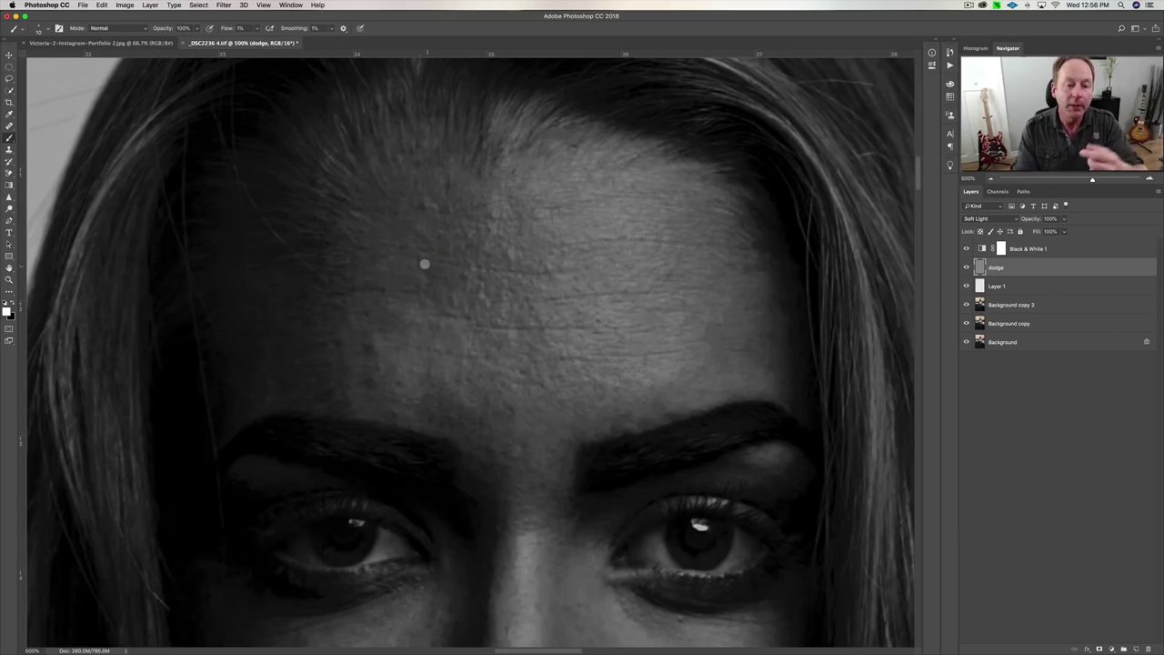
left_click_drag(436, 280, 418, 279)
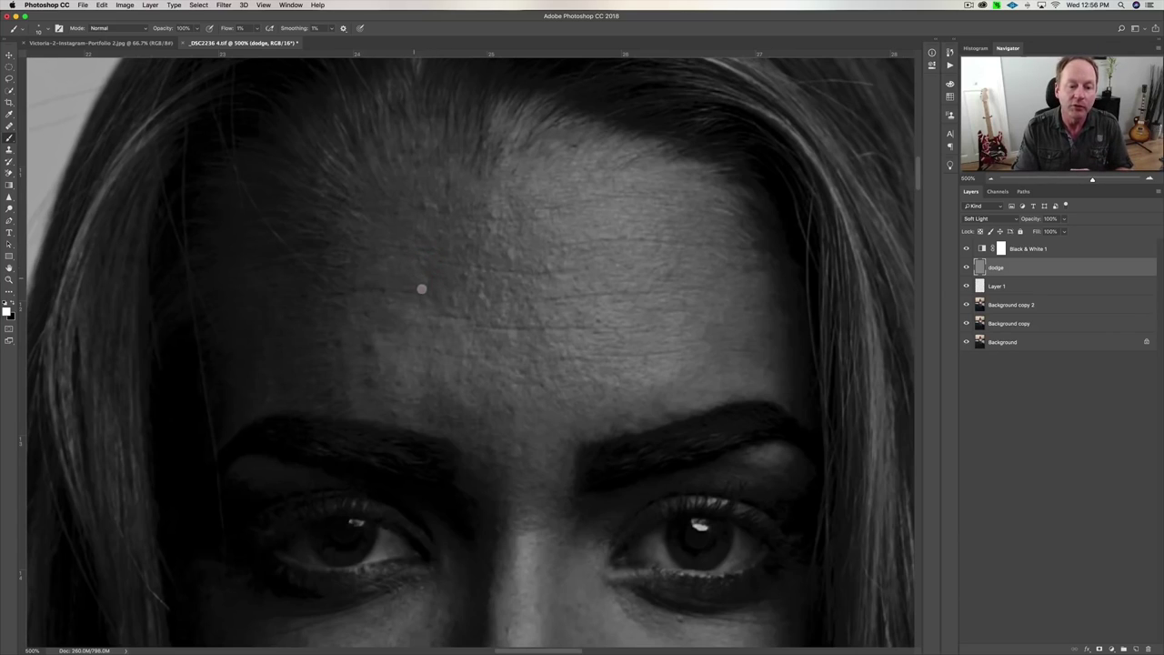
left_click(411, 252)
left_click(618, 234)
left_click(745, 250)
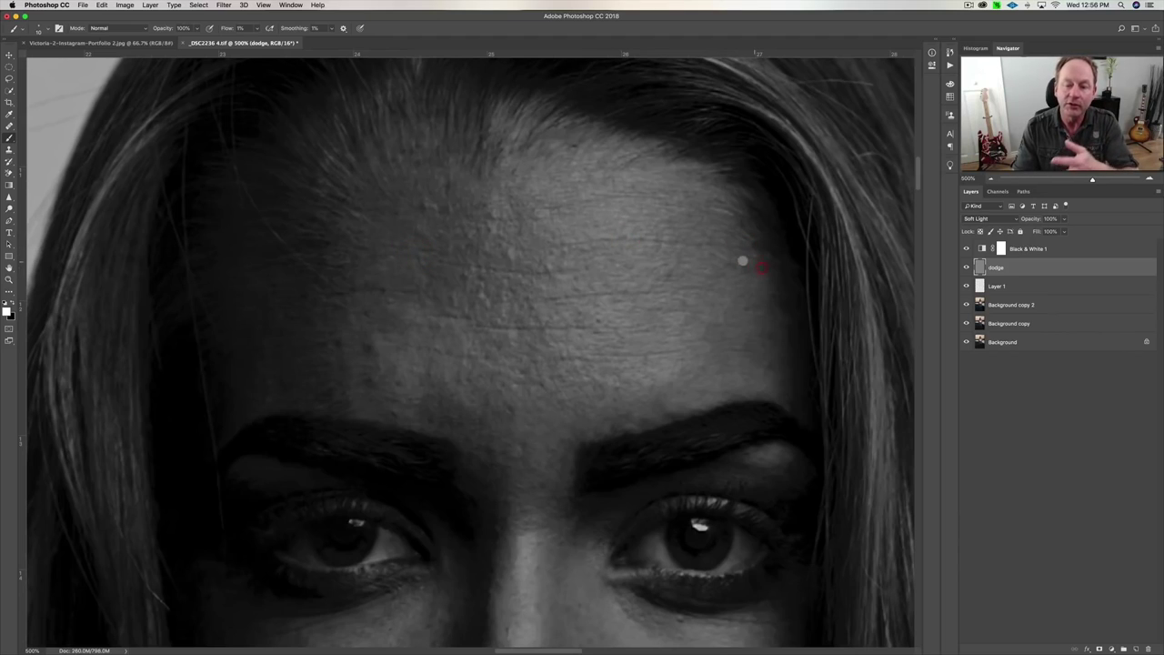
left_click(545, 272)
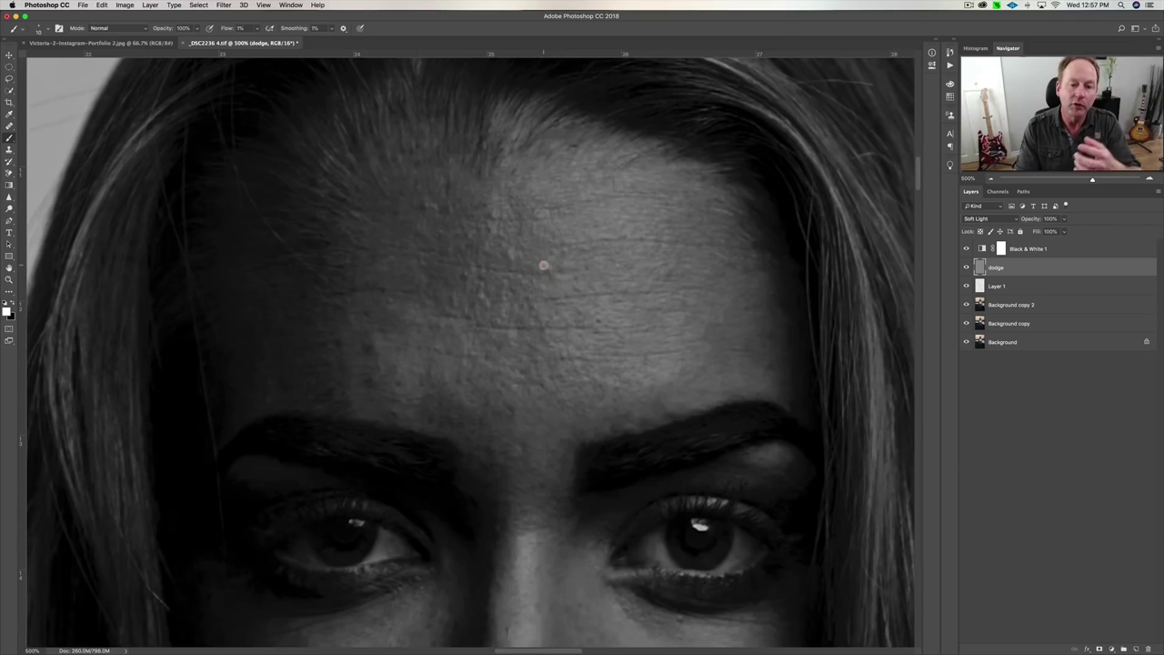
left_click(539, 264)
left_click(505, 268)
left_click(435, 259)
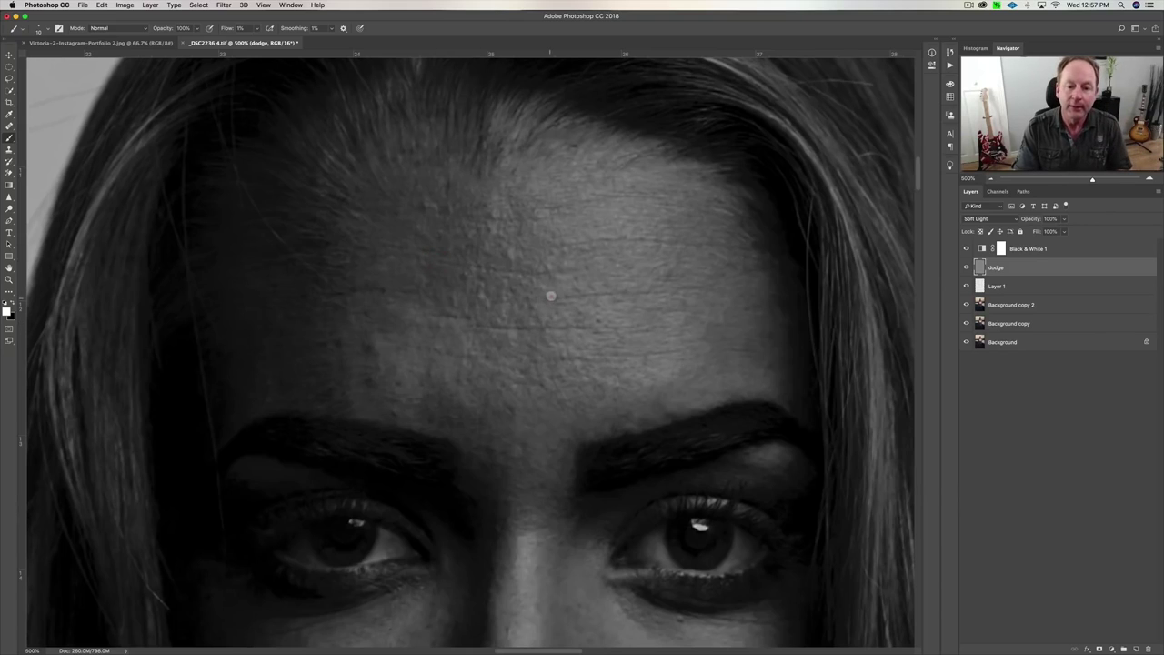
- Dodge the lower forehead creases and the dark spots just beneath the hairline on the shadowed side of the forehead
left_click(595, 292)
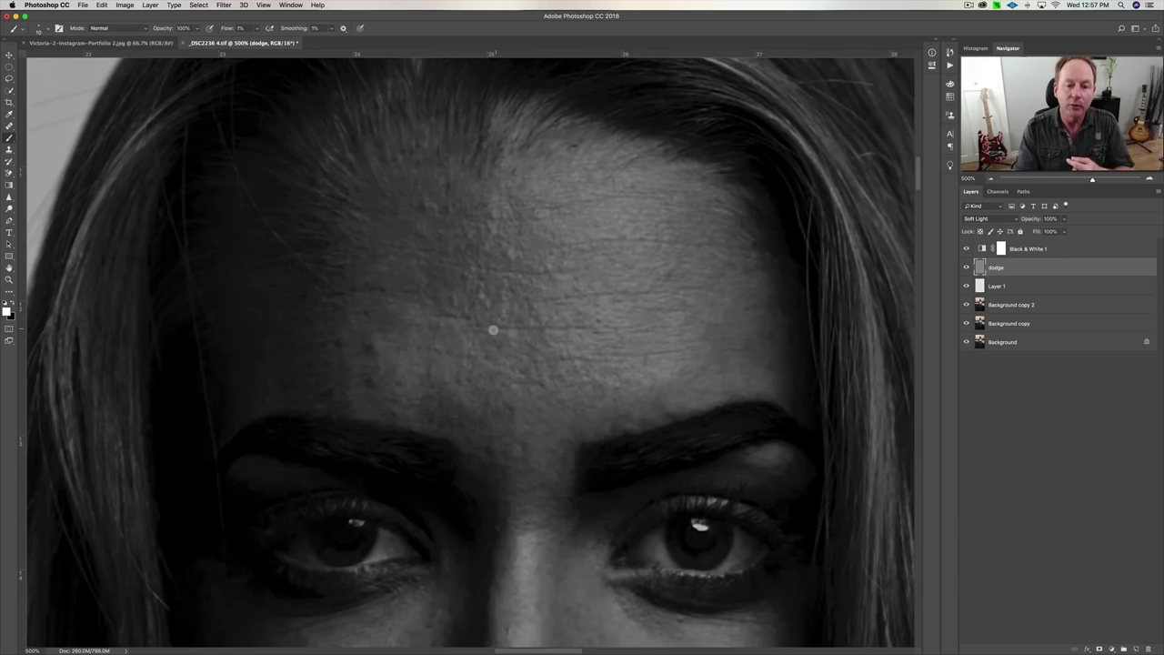
left_click(456, 316)
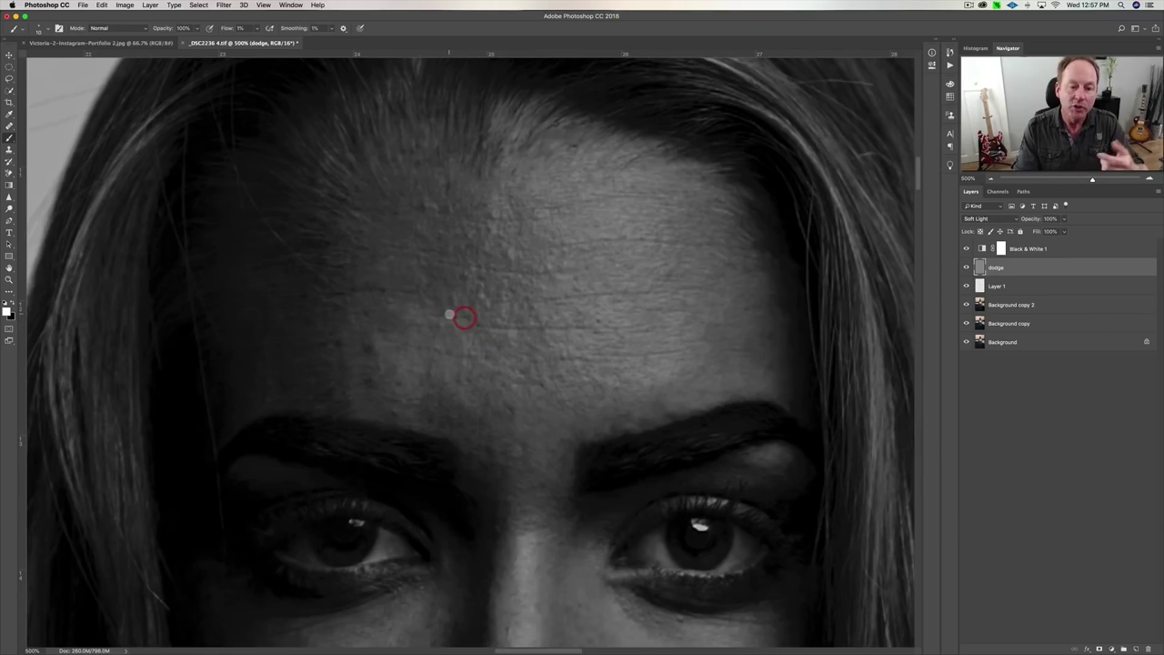
left_click(419, 290)
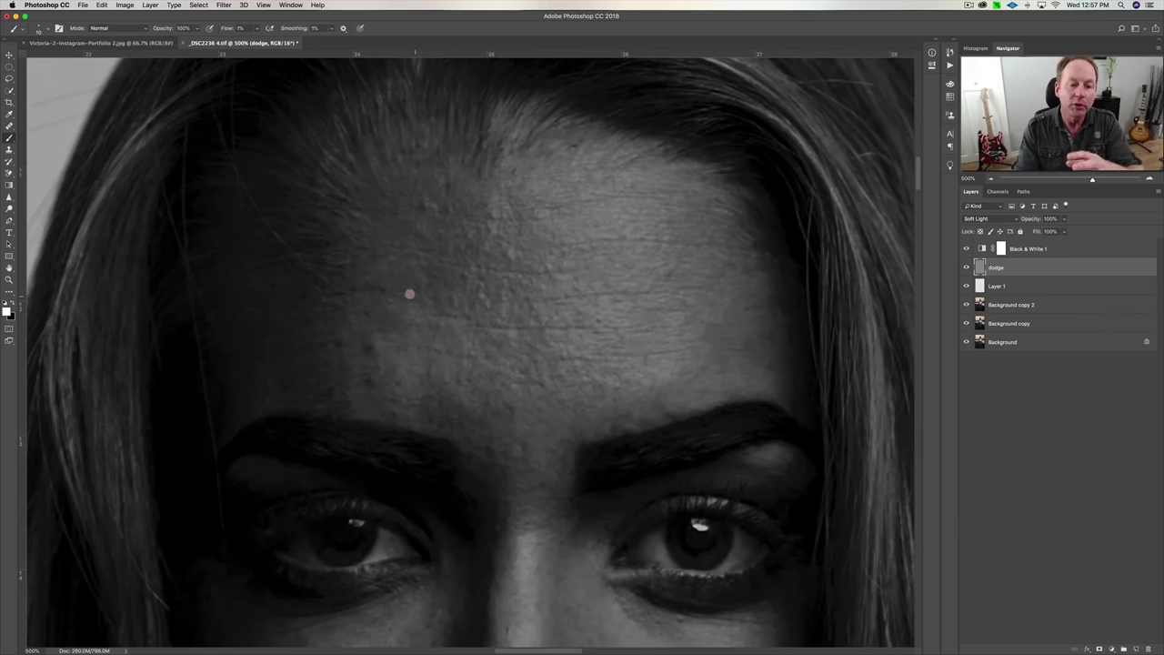
left_click(386, 286)
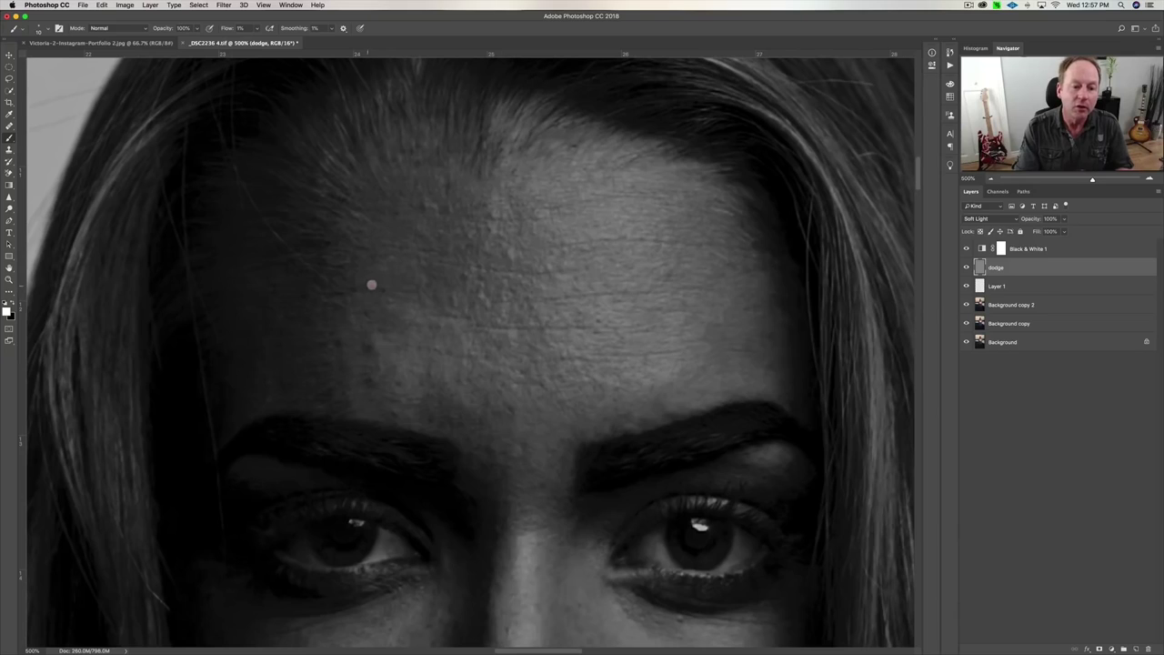
left_click(427, 221)
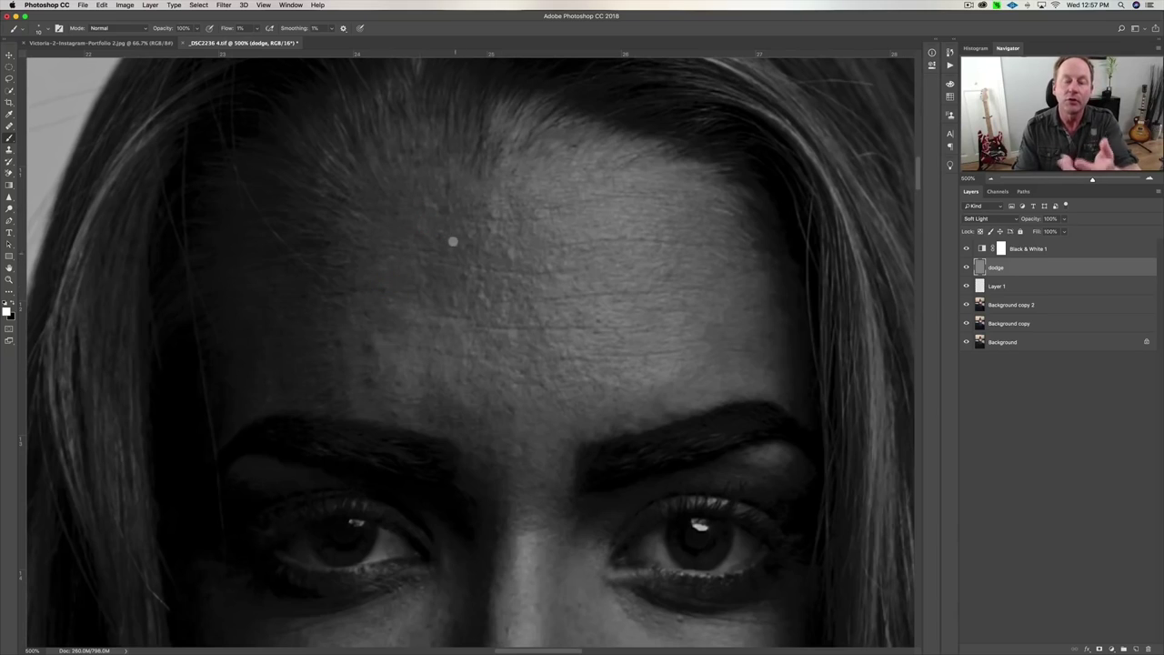
left_click(419, 201)
left_click(414, 187)
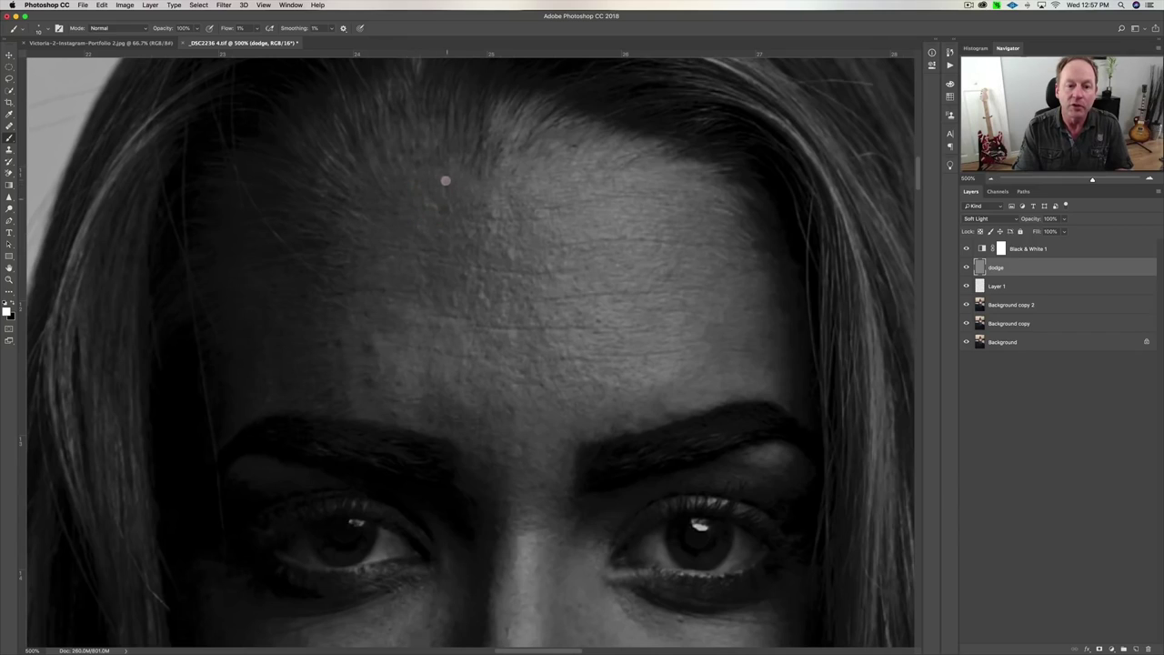
left_click(445, 207)
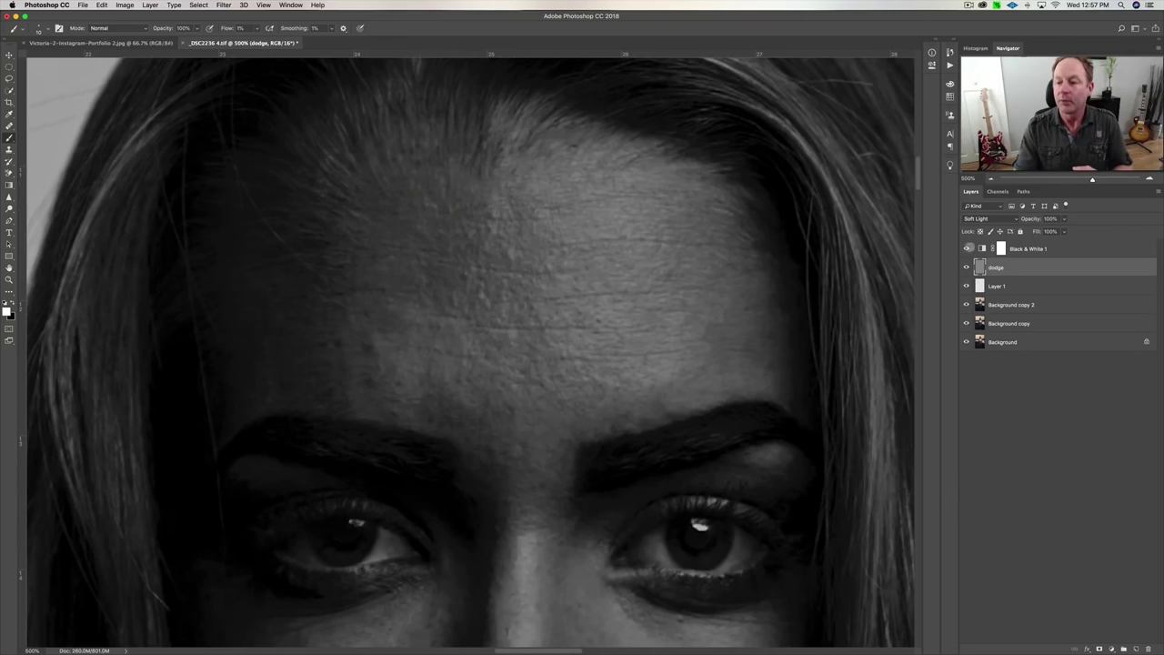
- Compare the forehead with and without the dodge layer, leaving the layer visible
left_click(967, 267)
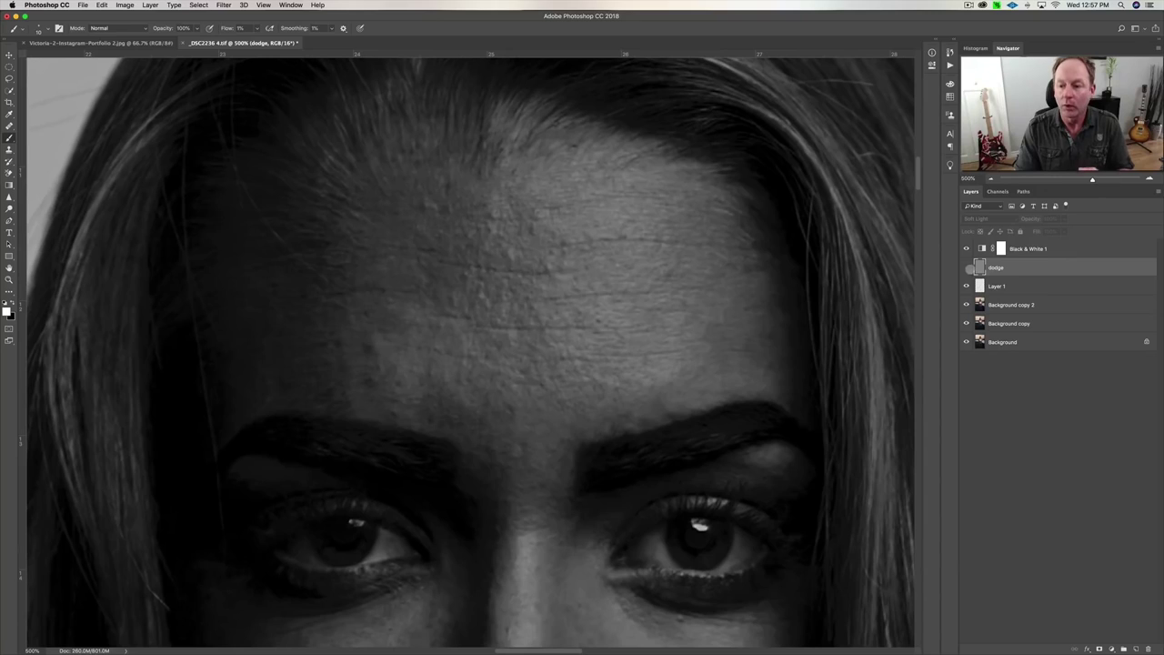
left_click(967, 267)
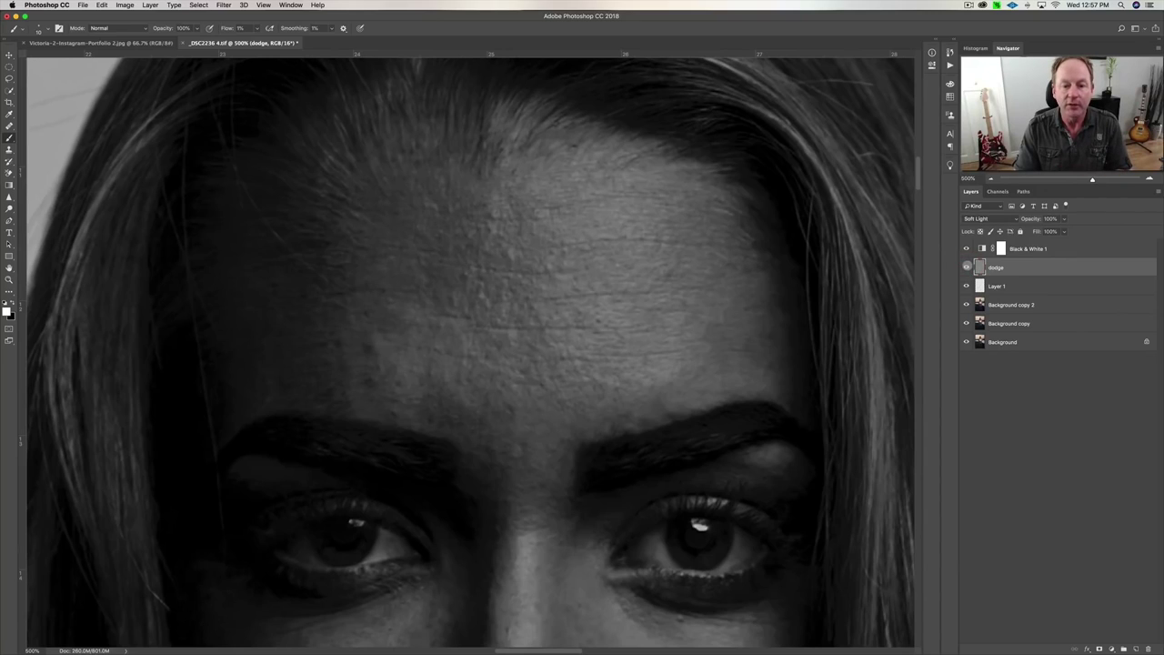
left_click(967, 268)
left_click(967, 268)
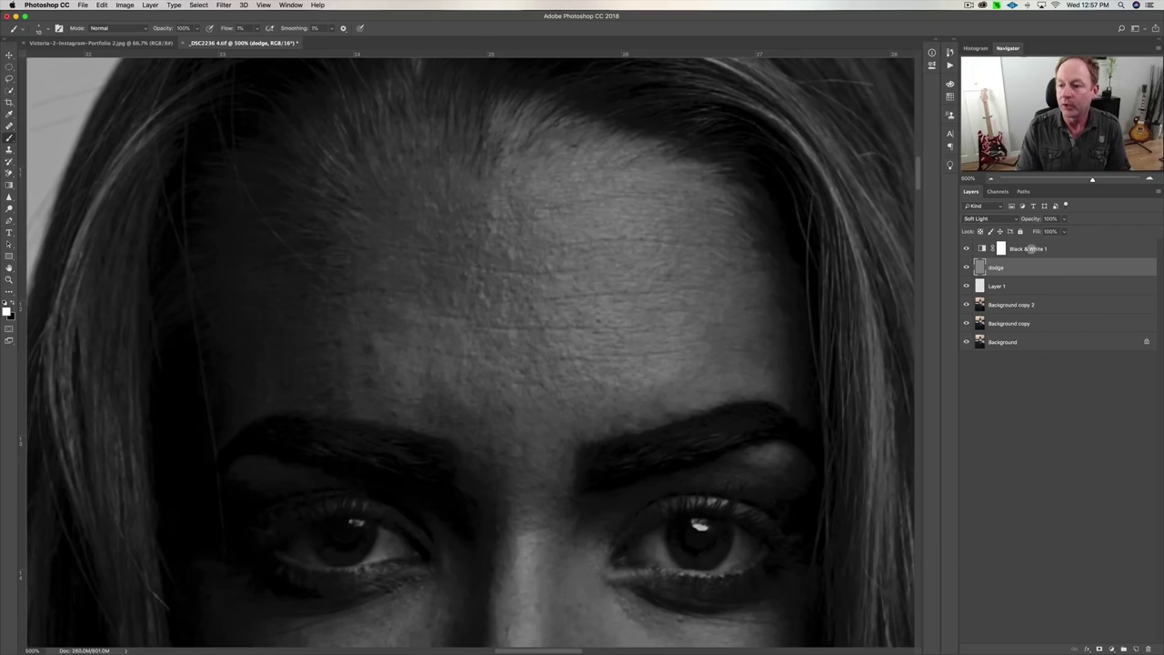
- Delete the Black & White 1 adjustment layer and view the whole face at 200%
left_click(1002, 249)
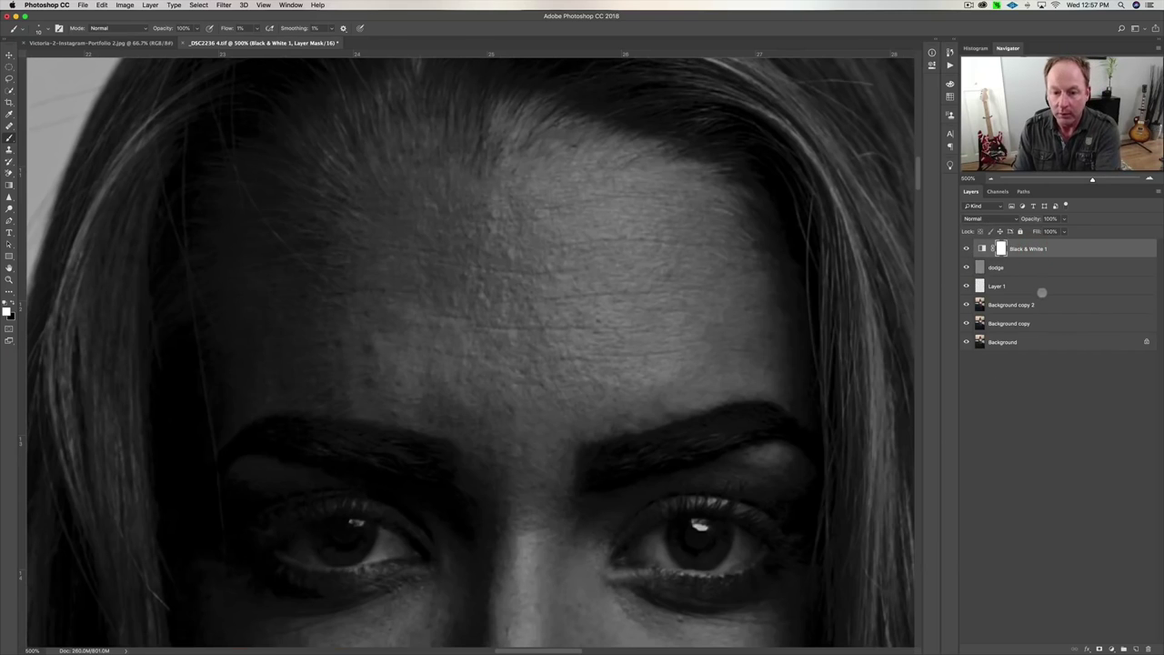
key("BackSpace")
key("super+minus")
key("super+minus")
key("super+minus")
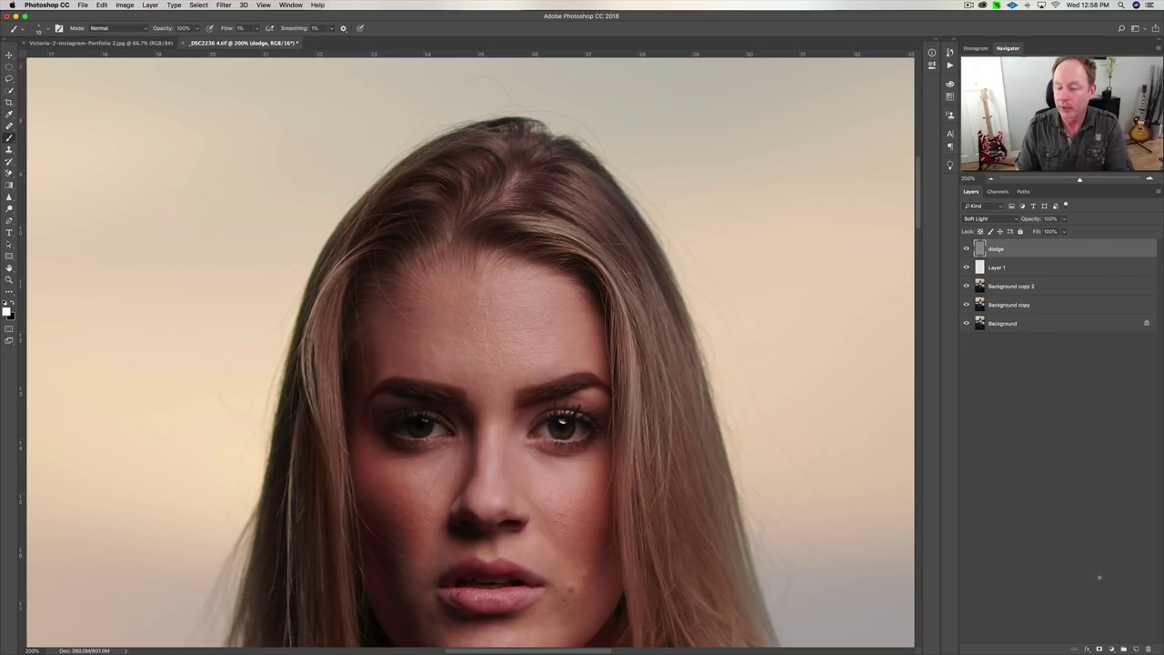
- Add a Curves adjustment layer above dodge that brightens the midtones, with input 106 raised to output 158
left_click(1110, 648)
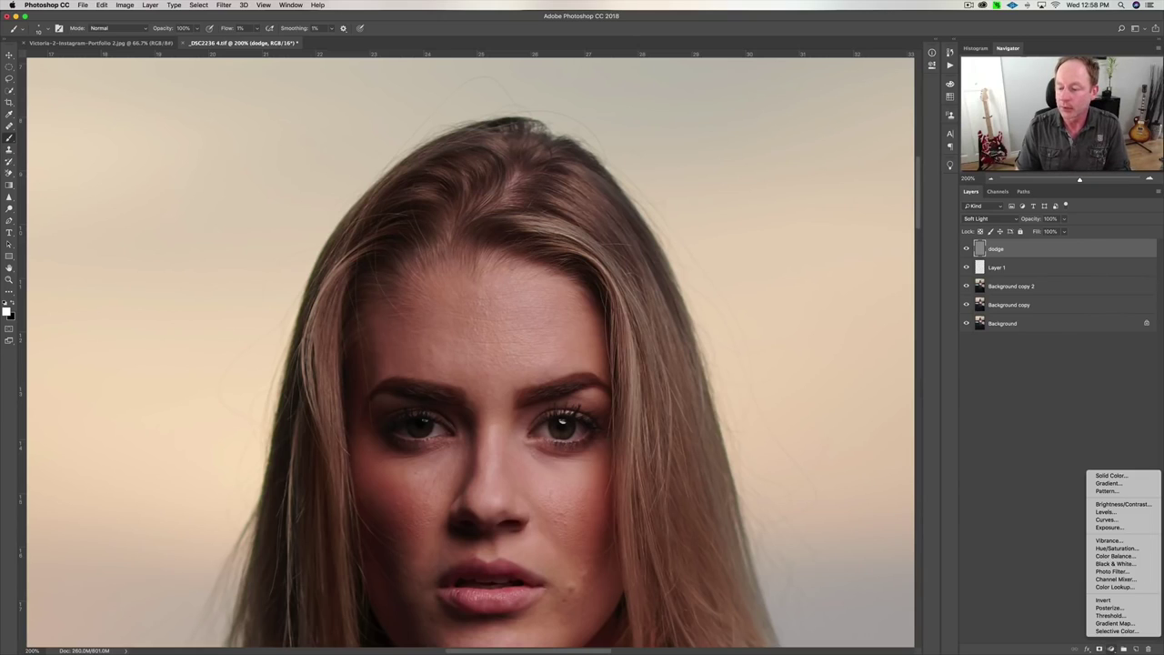
left_click(1106, 520)
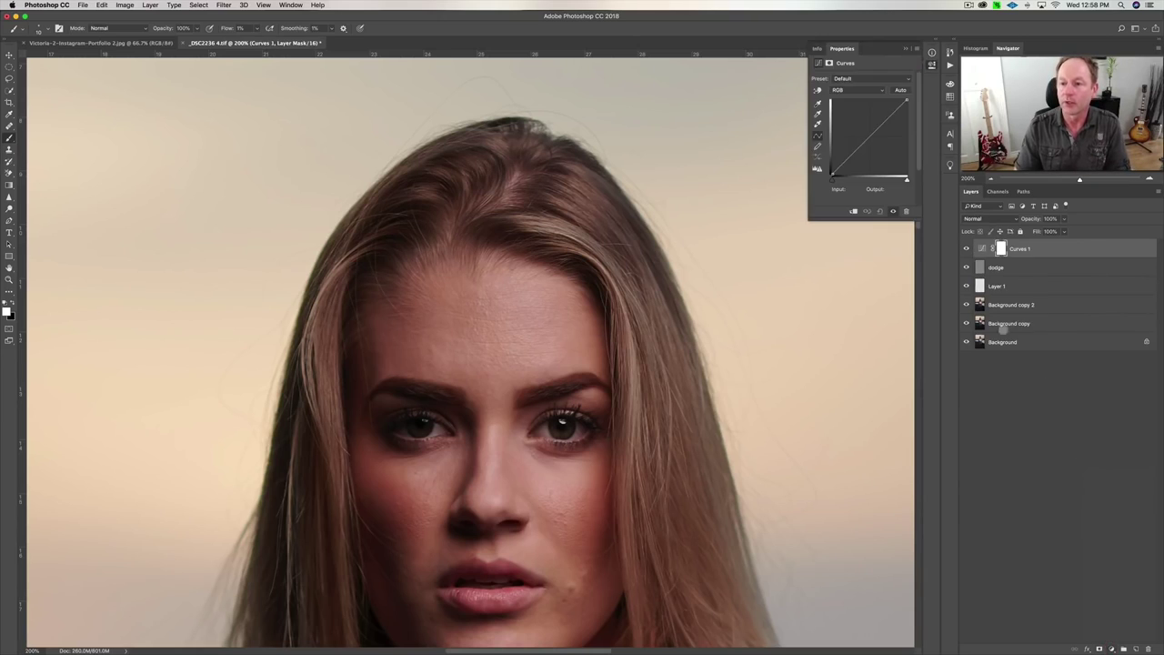
left_click_drag(866, 139, 864, 128)
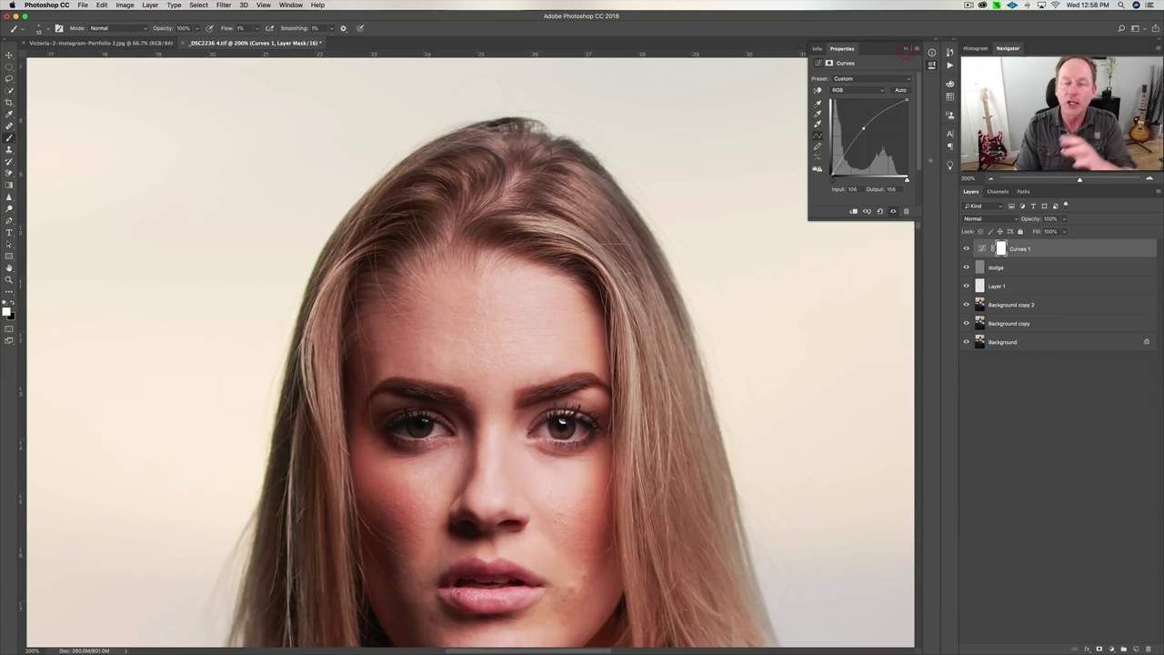
left_click(905, 47)
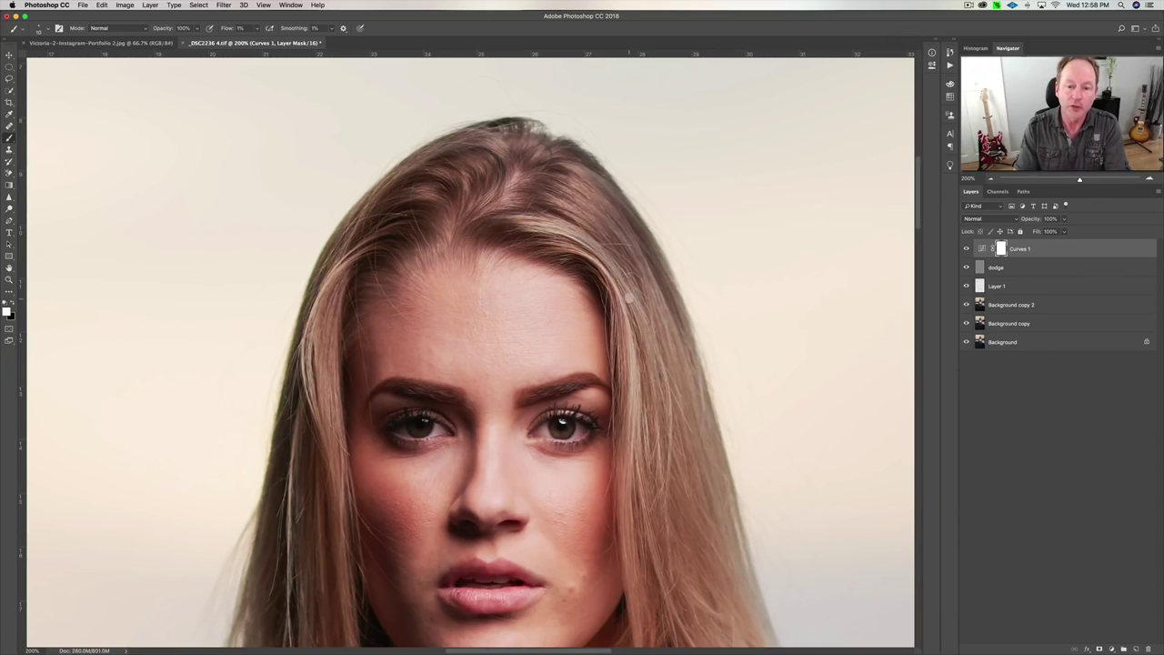
- Set the Curves 1 layer's blend mode to Luminosity and invert its mask to black
left_click_drag(628, 293, 638, 212)
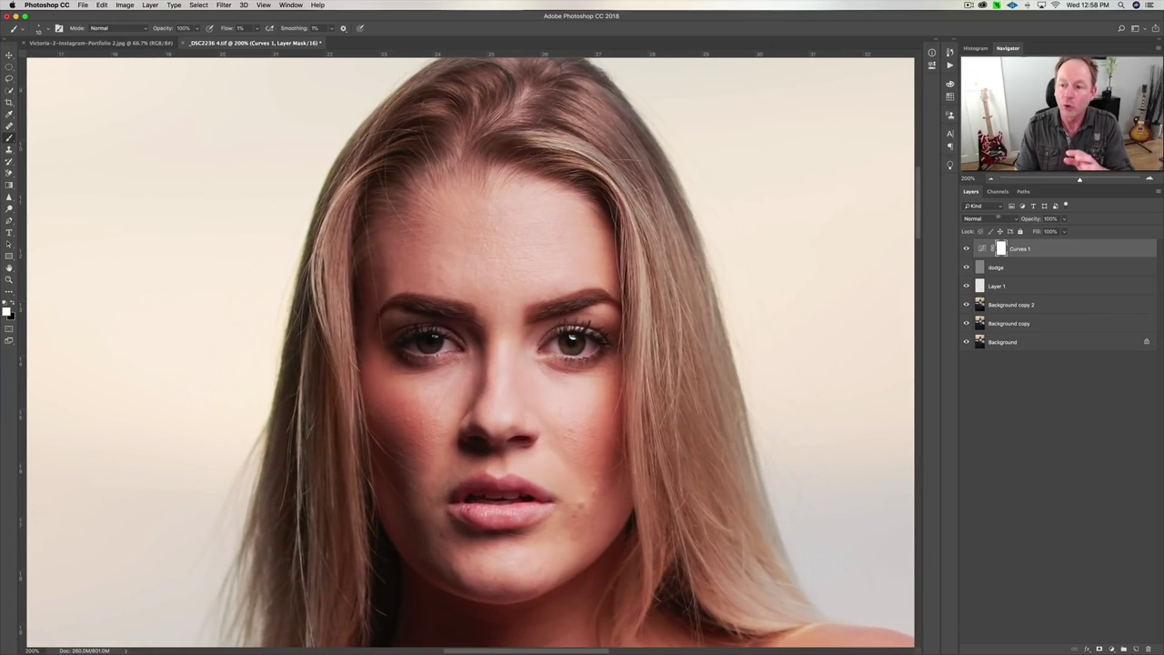
left_click(978, 219)
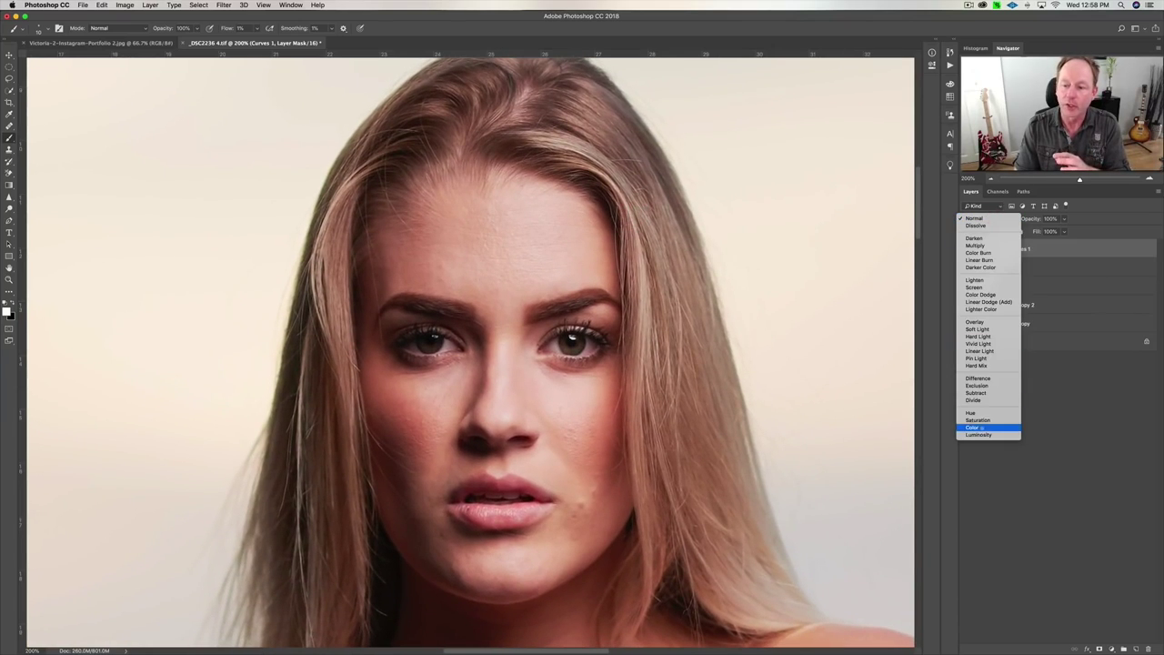
left_click(979, 434)
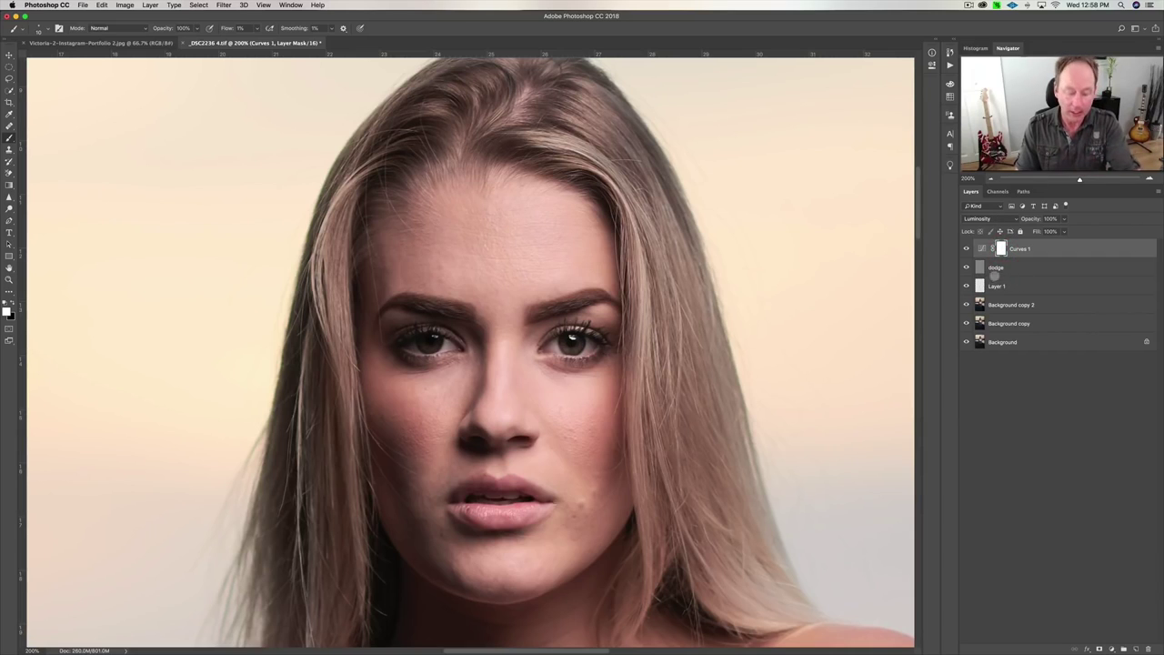
key("super+i")
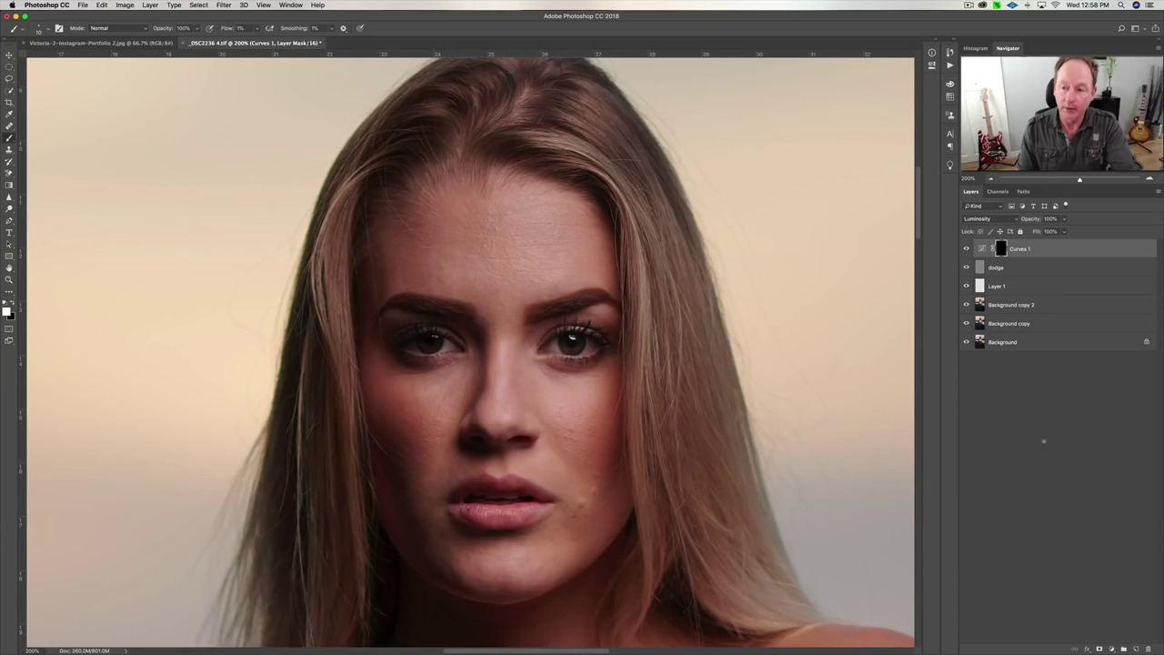
key("super+z")
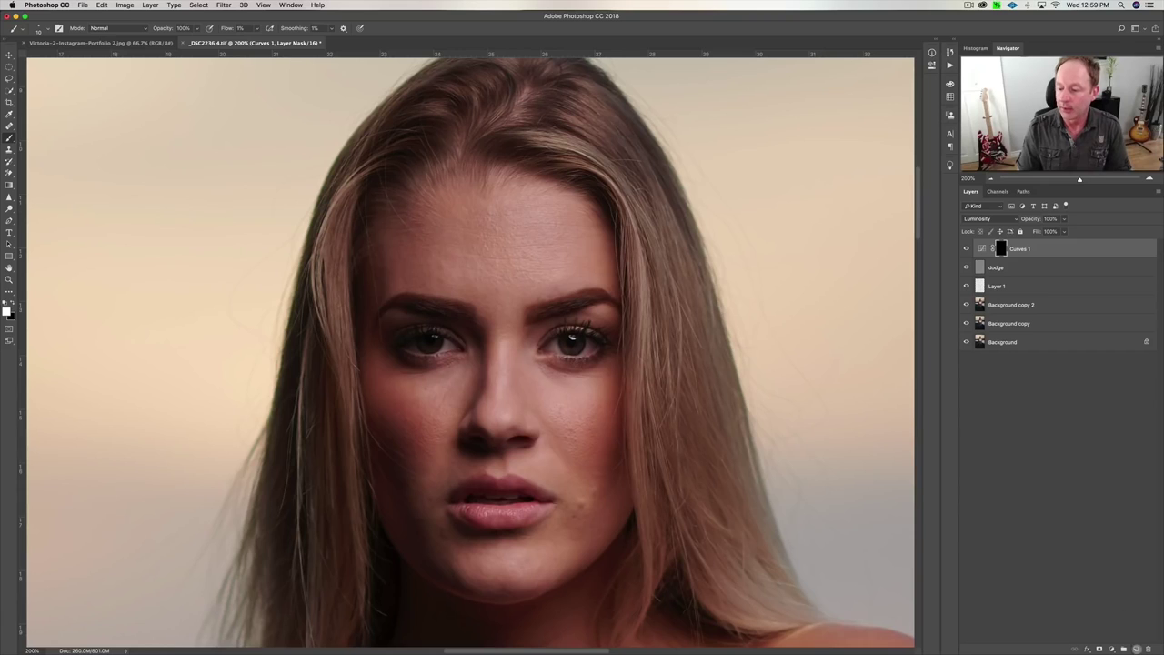
- Add a new empty layer above Curves 1 and set the foreground color to bright red fb0c0c
left_click(1135, 649)
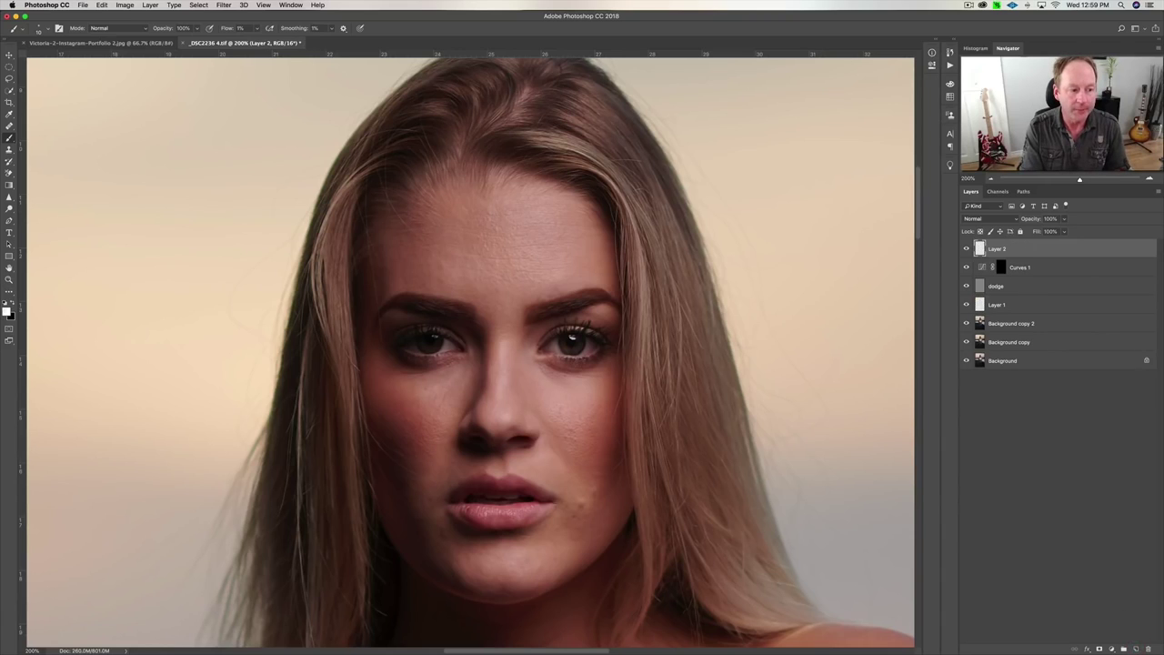
left_click(6, 312)
left_click(800, 92)
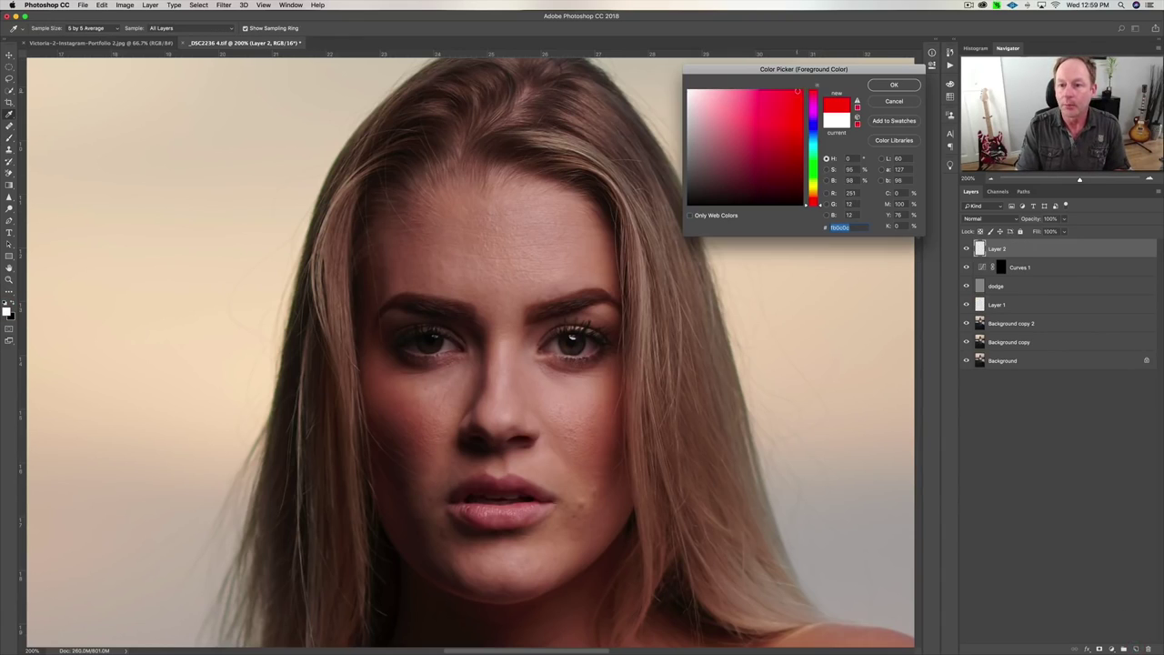
left_click(894, 85)
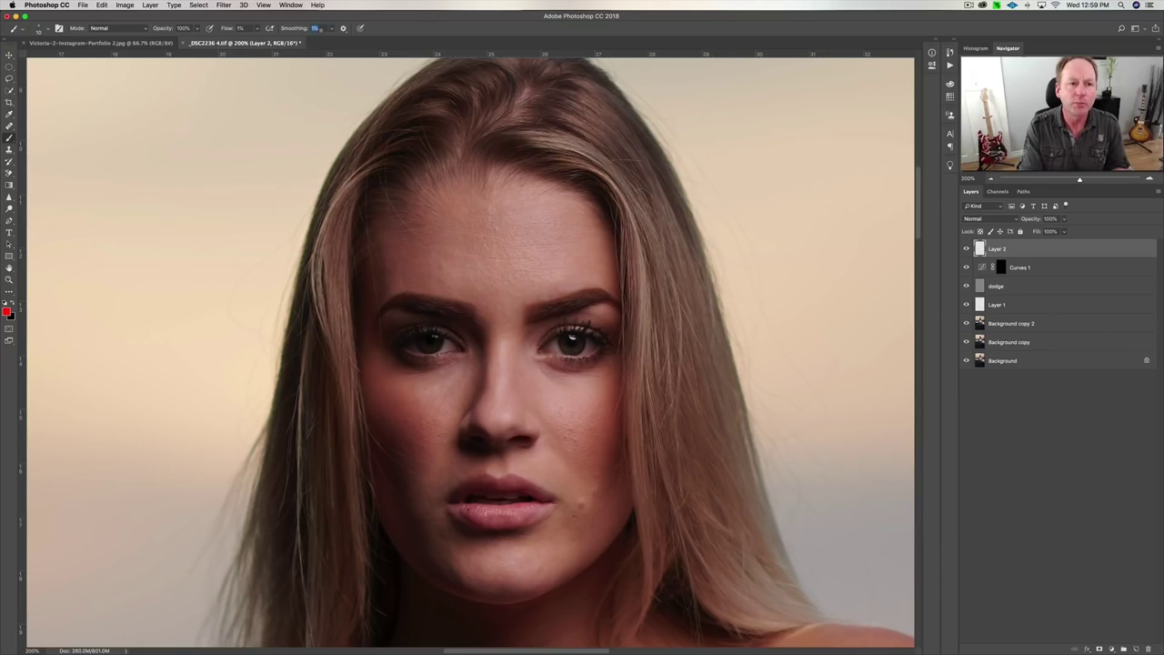
- Mark the forehead highlight area with a red circle on the new layer, using a brush at 100% flow
key("Escape")
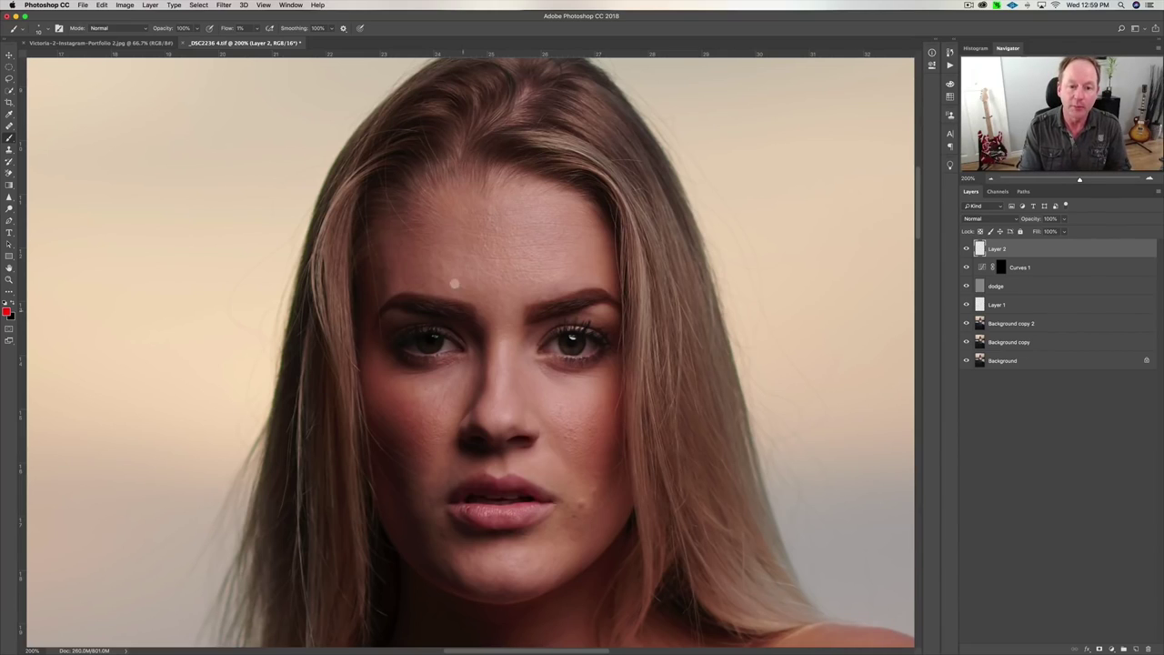
key("bracketright")
key("bracketright")
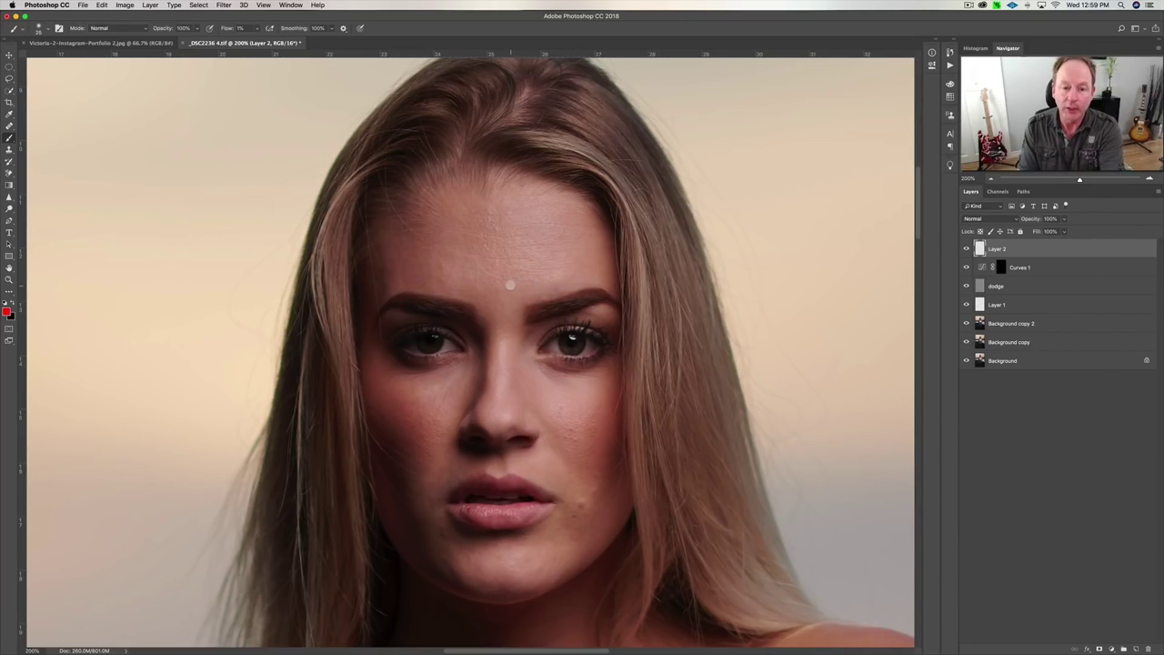
left_click_drag(482, 244, 476, 242)
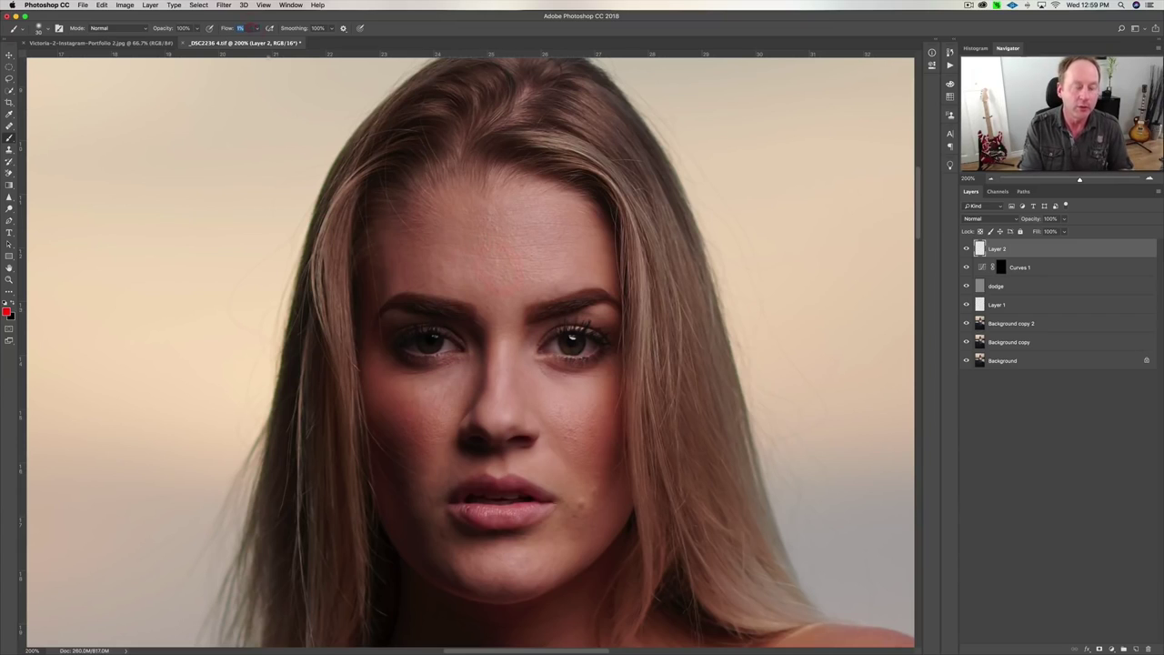
key("shift+0")
left_click(481, 241)
mouse_move(466, 262)
left_mouse_down()
mouse_move(504, 301)
mouse_move(550, 288)
mouse_move(495, 234)
left_mouse_up()
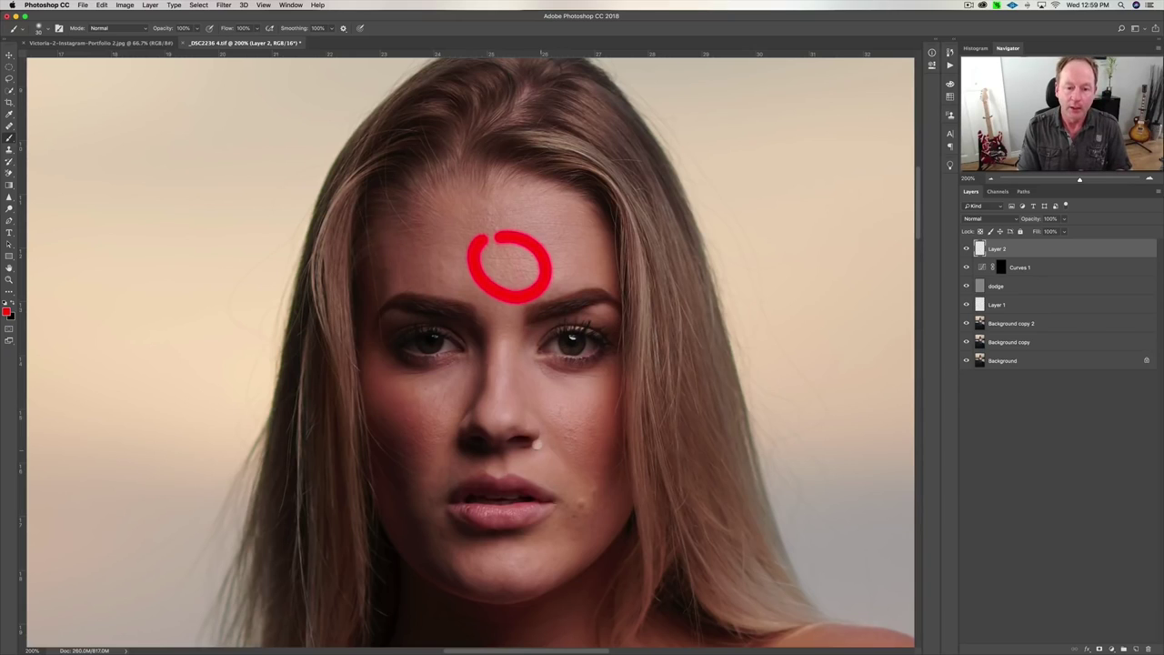
- Mark the remaining highlight areas in red along the nose, below both eyes, and on the lips and chin
left_click_drag(503, 345, 501, 425)
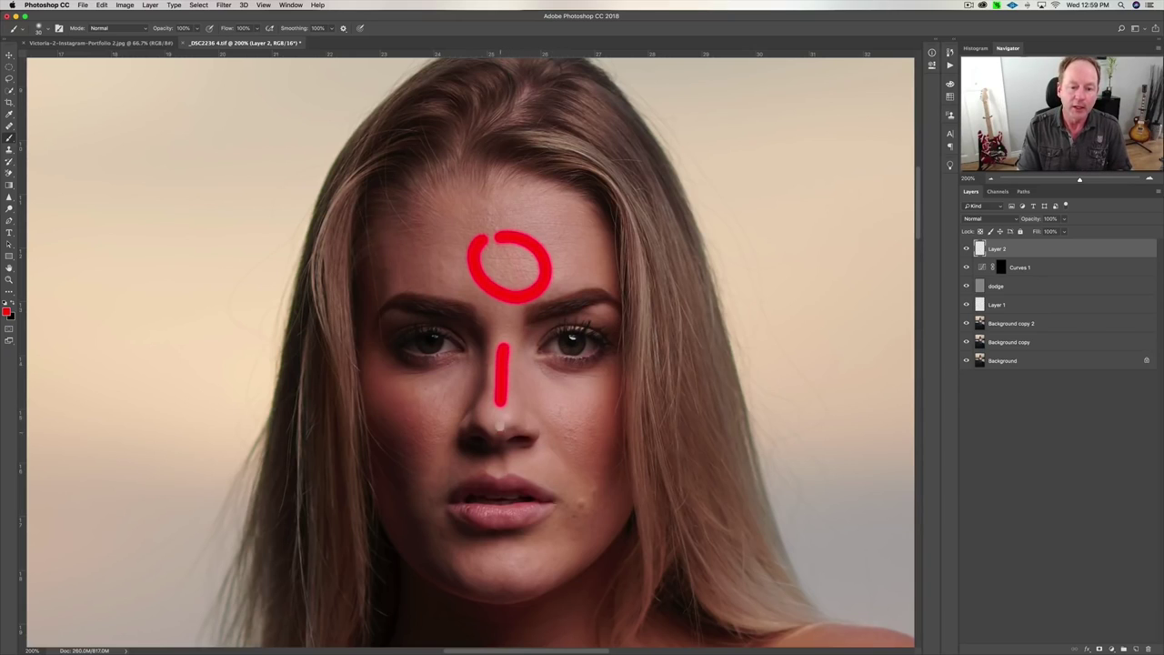
mouse_move(547, 369)
left_mouse_down()
mouse_move(591, 362)
mouse_move(545, 398)
mouse_move(565, 424)
left_mouse_up()
mouse_move(539, 382)
left_mouse_down()
mouse_move(602, 385)
mouse_move(565, 426)
left_mouse_up()
mouse_move(417, 377)
left_mouse_down()
mouse_move(390, 379)
mouse_move(448, 389)
mouse_move(426, 420)
mouse_move(411, 406)
mouse_move(424, 420)
left_mouse_up()
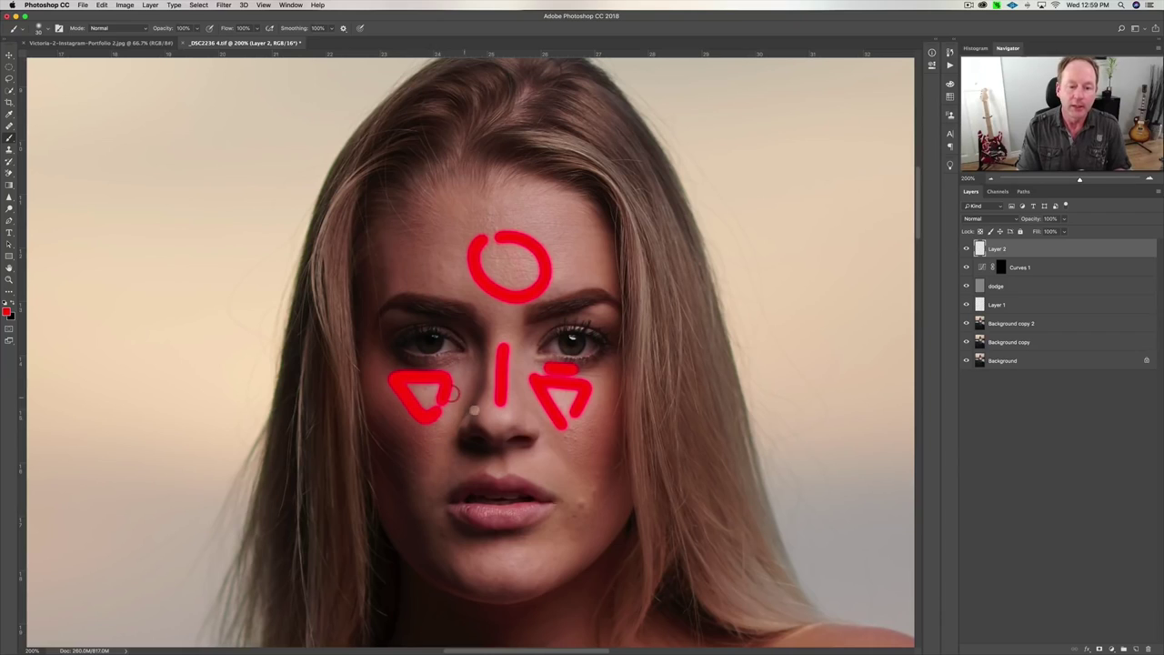
mouse_move(495, 549)
left_mouse_down()
mouse_move(525, 580)
mouse_move(505, 546)
mouse_move(509, 520)
left_mouse_up()
left_click(498, 487)
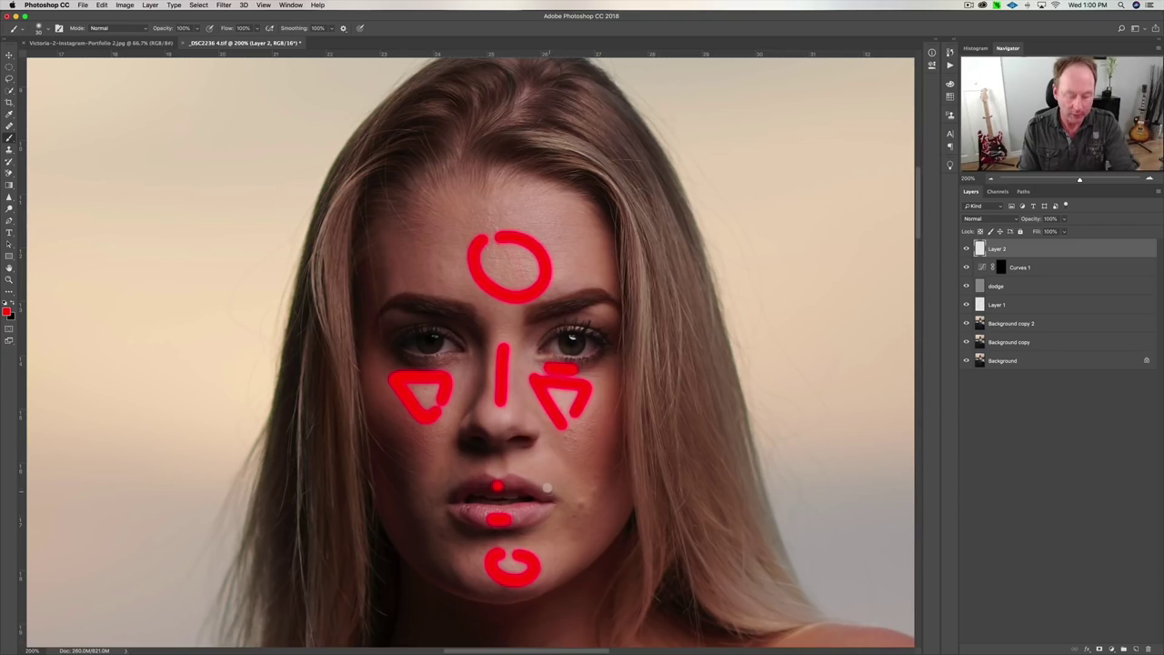
- Delete the layer holding the red highlight markings
key("super+minus")
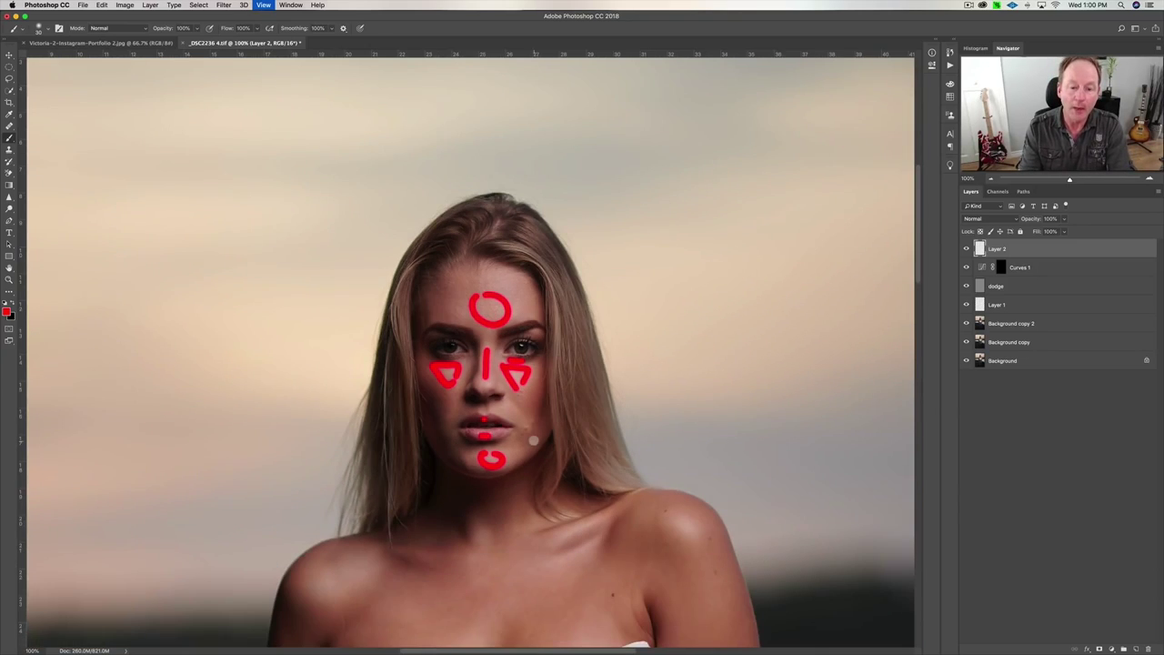
key("super+minus")
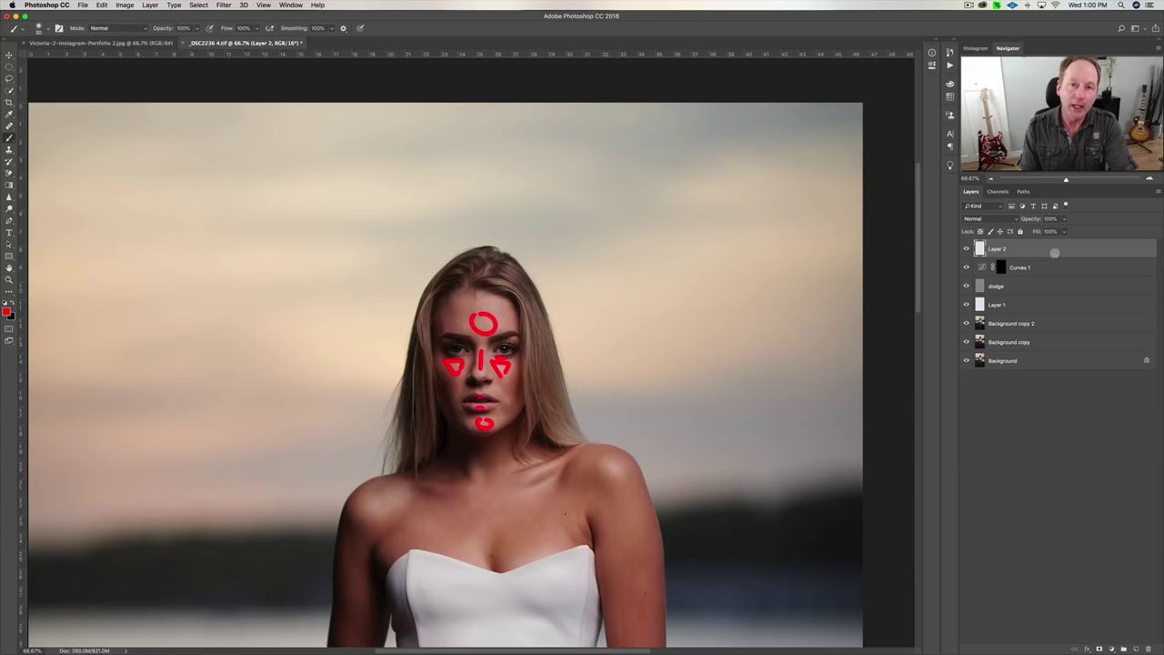
key("BackSpace")
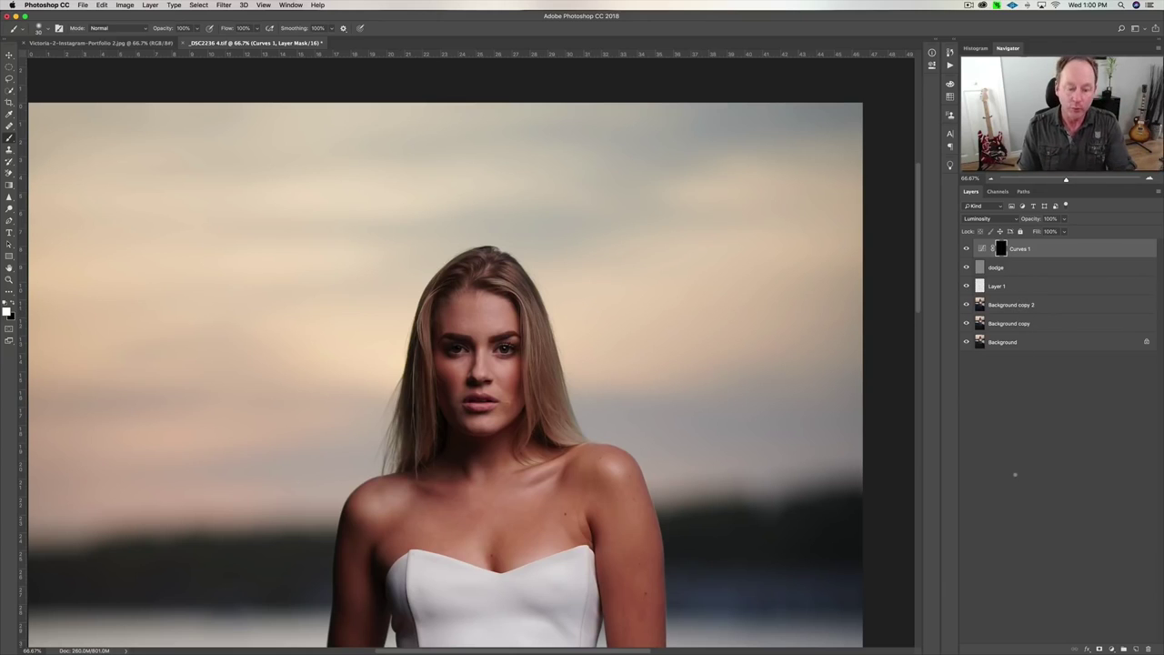
- Paint white on the Curves 1 mask at 1% flow to brighten the center of the forehead
key("super+equal")
key("super+equal")
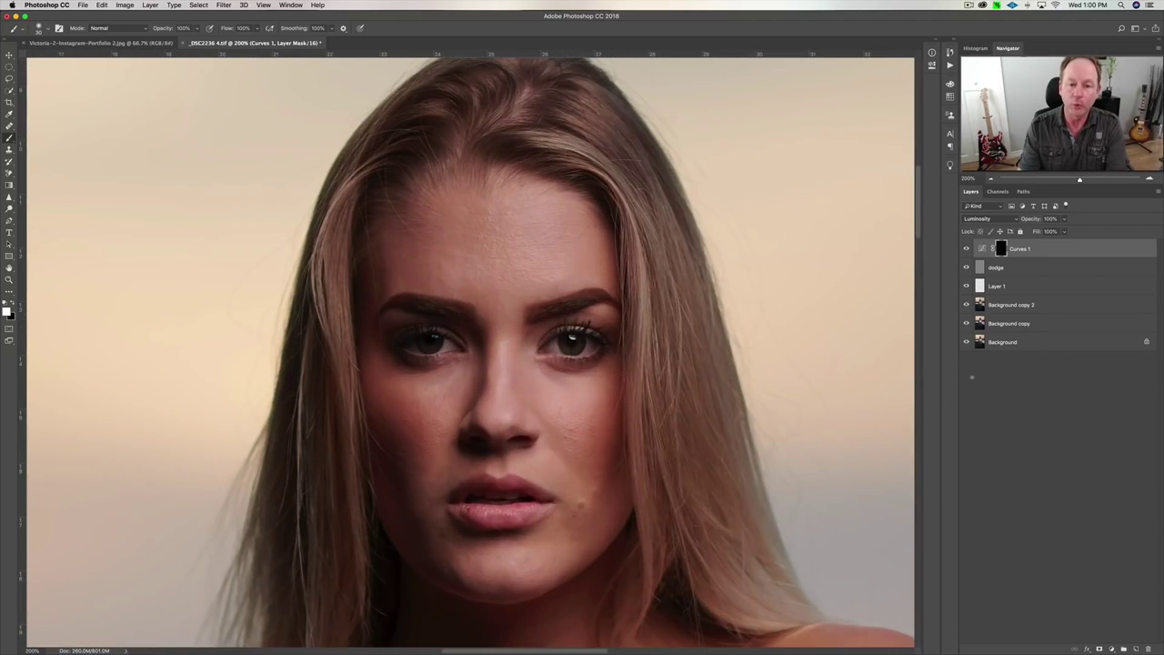
scroll(605, 382, "down", 2)
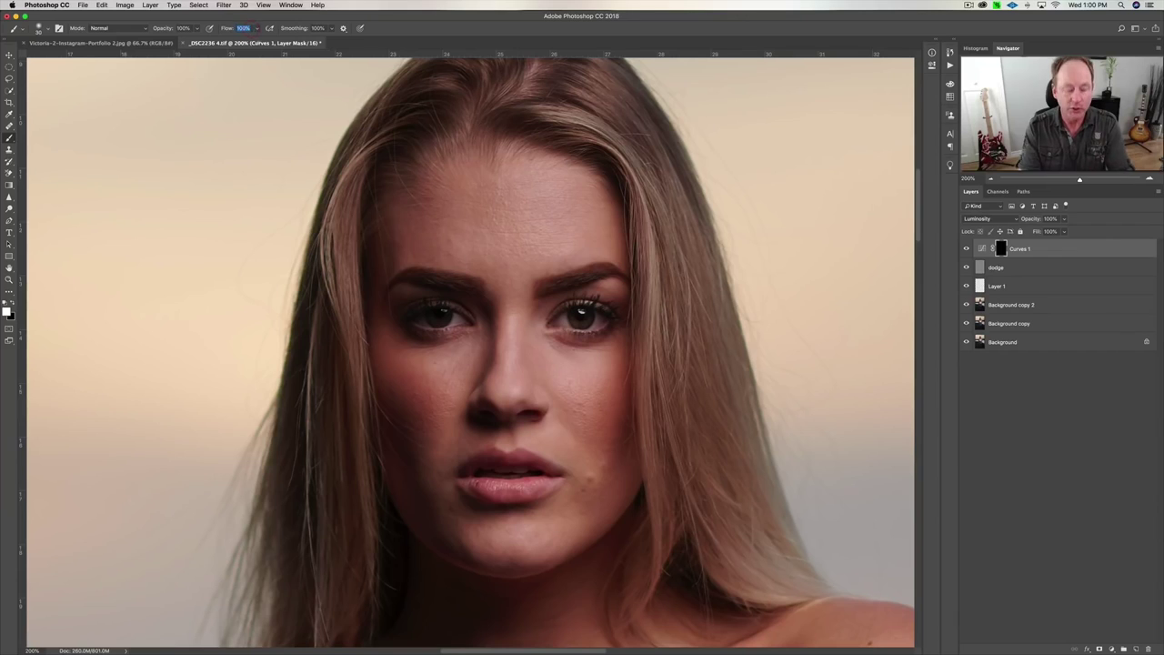
type("1")
key("Return")
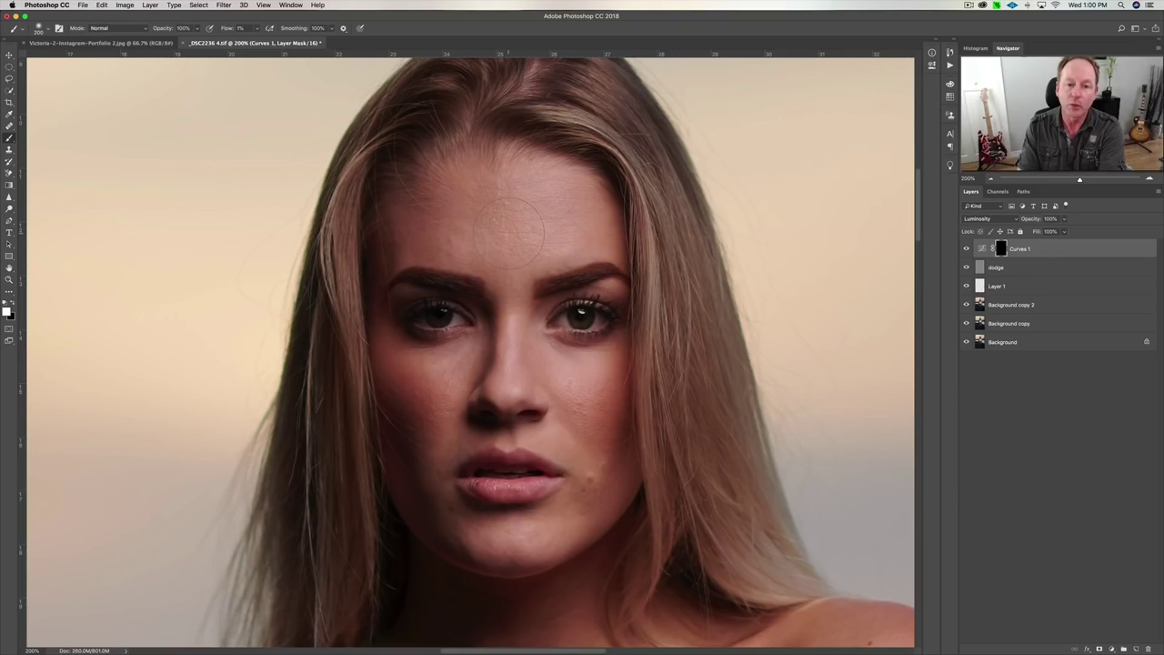
left_click_drag(530, 215, 515, 222)
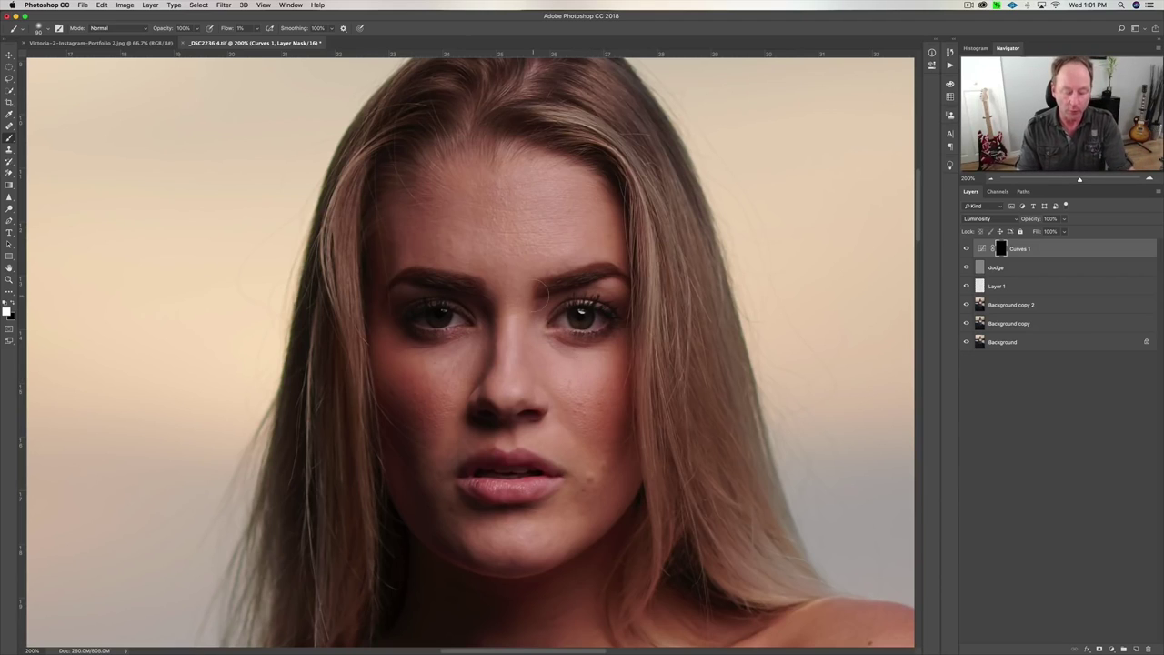
- Add a Soft Light layer filled with neutral gray above Curves 1
key("super+minus")
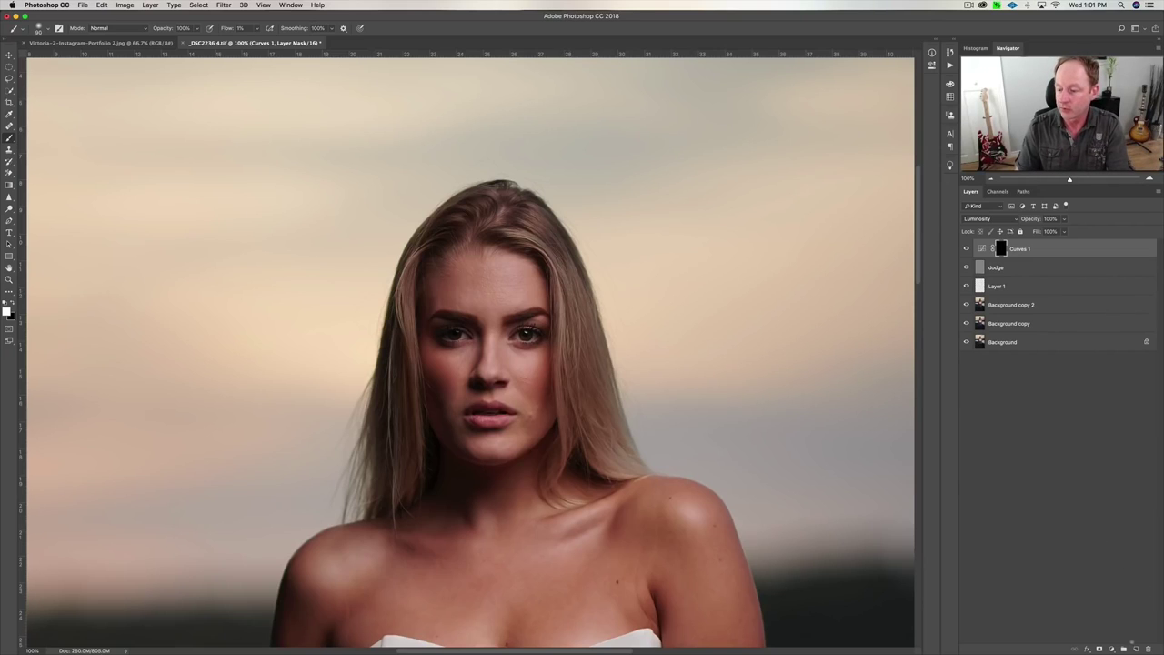
left_click(1136, 649, "alt")
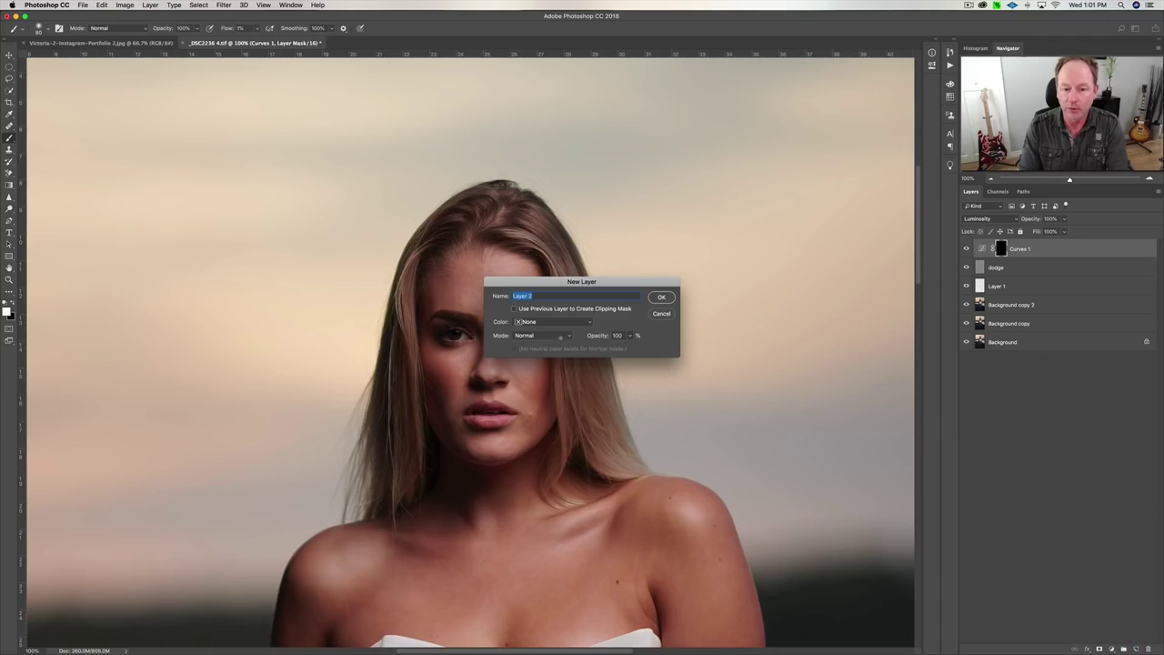
left_click(561, 336)
left_click(529, 410)
left_click(662, 297)
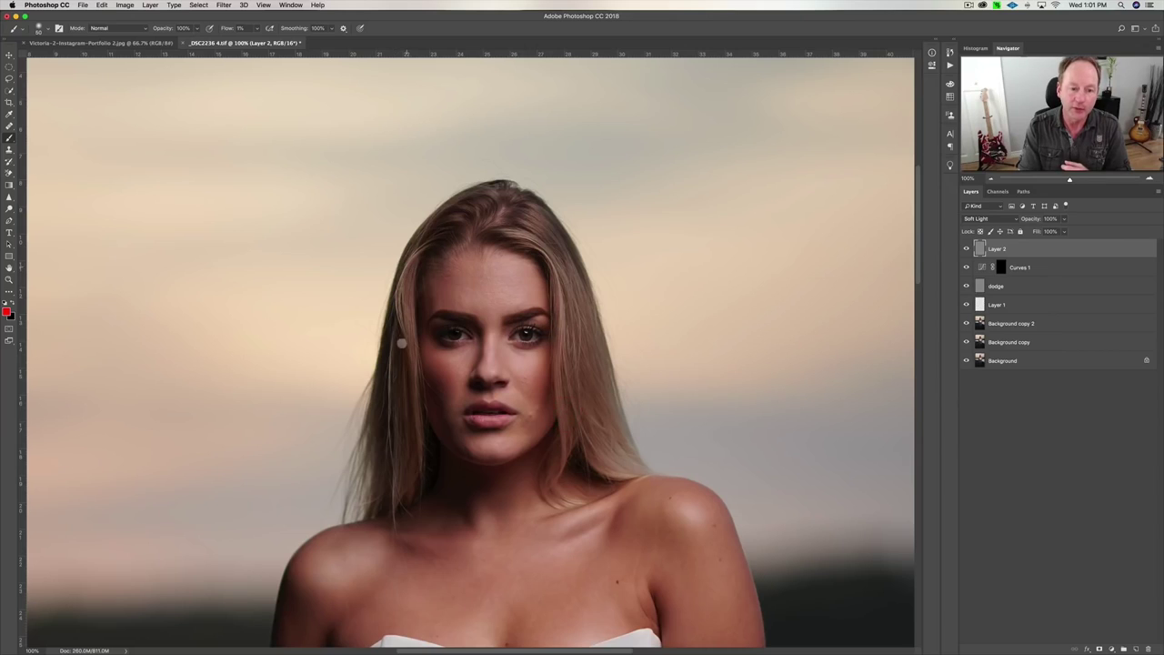
- Reset the brush colors to black and white and brush over the hair near the crown on the Soft Light layer
left_click(402, 448)
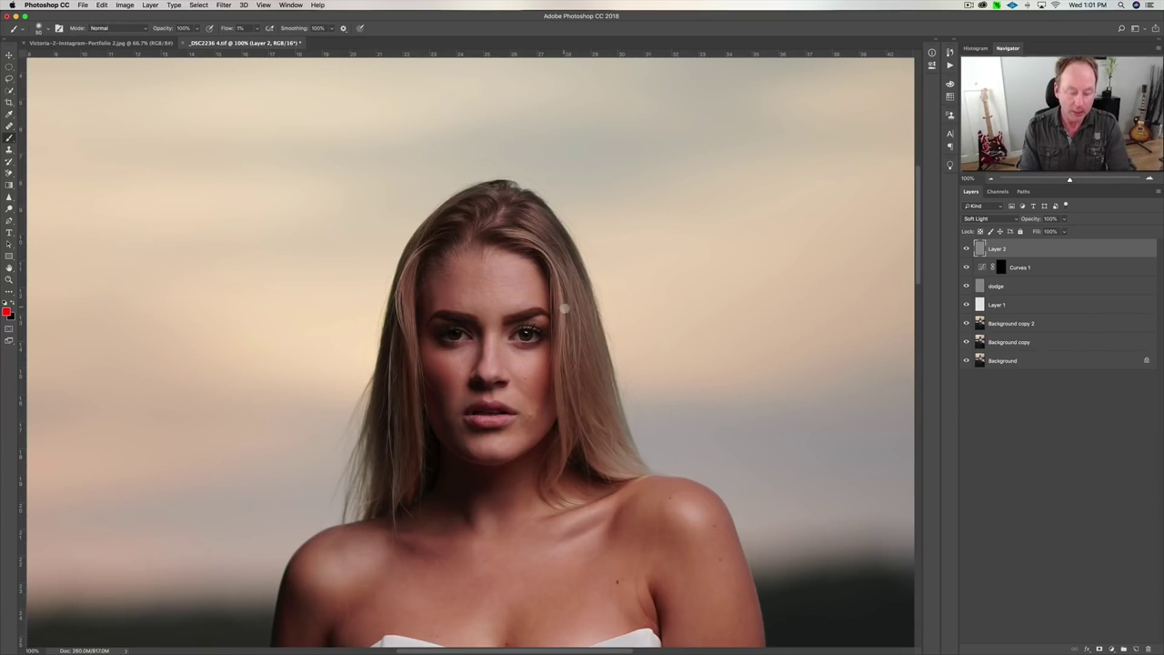
key("d")
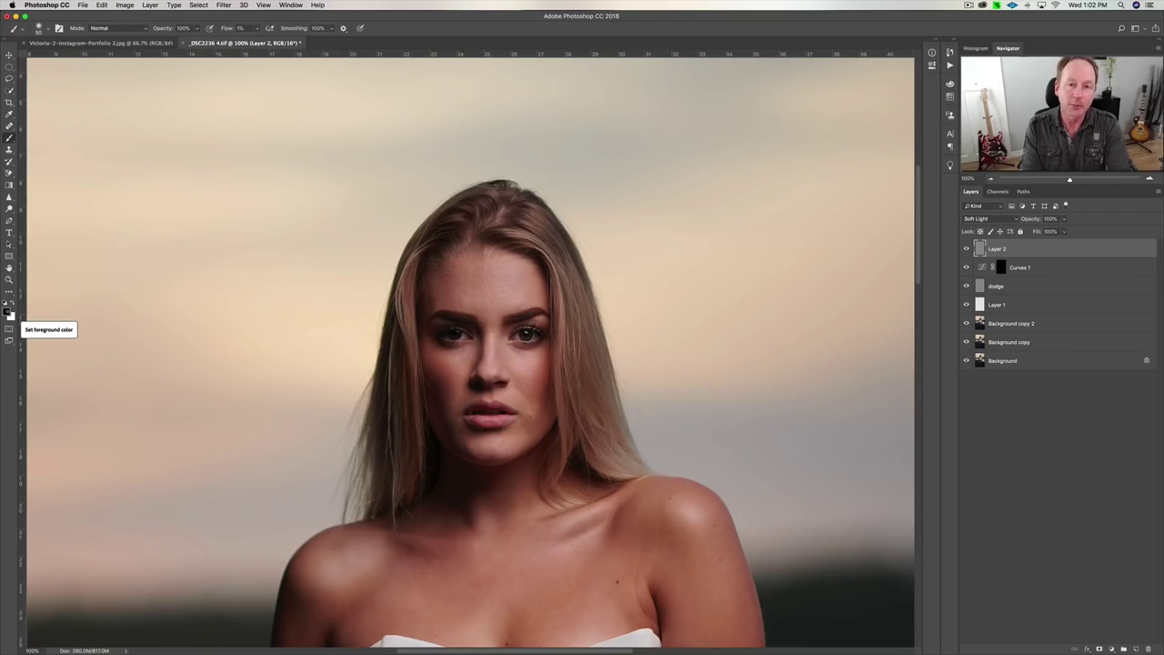
key("x")
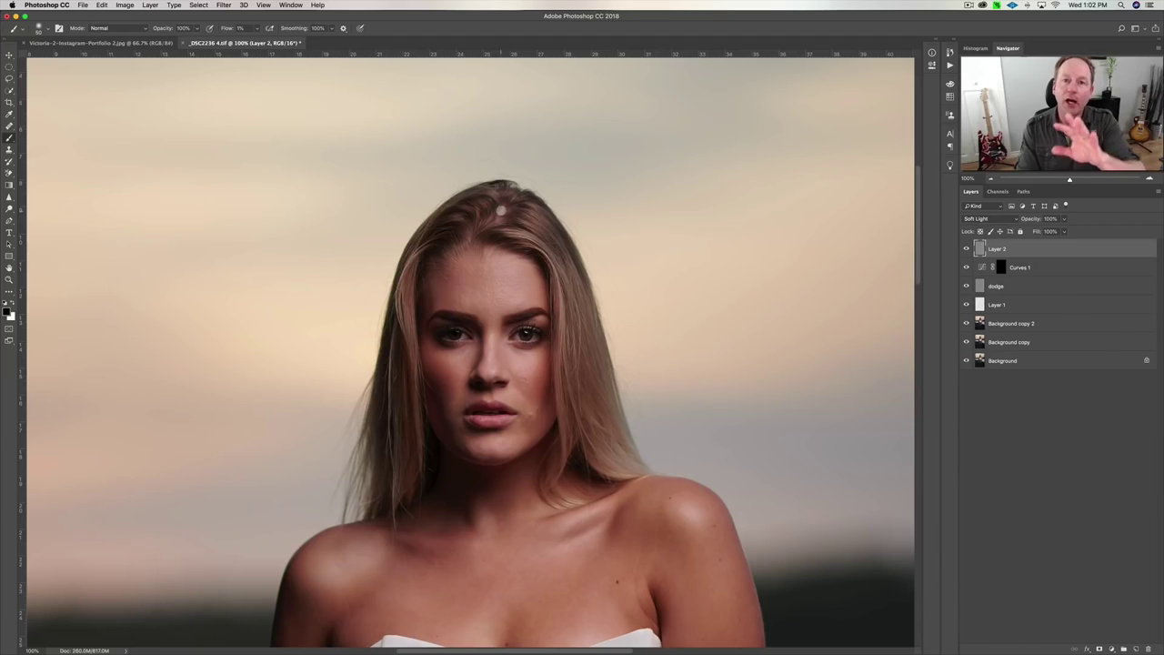
left_click_drag(486, 226, 491, 214)
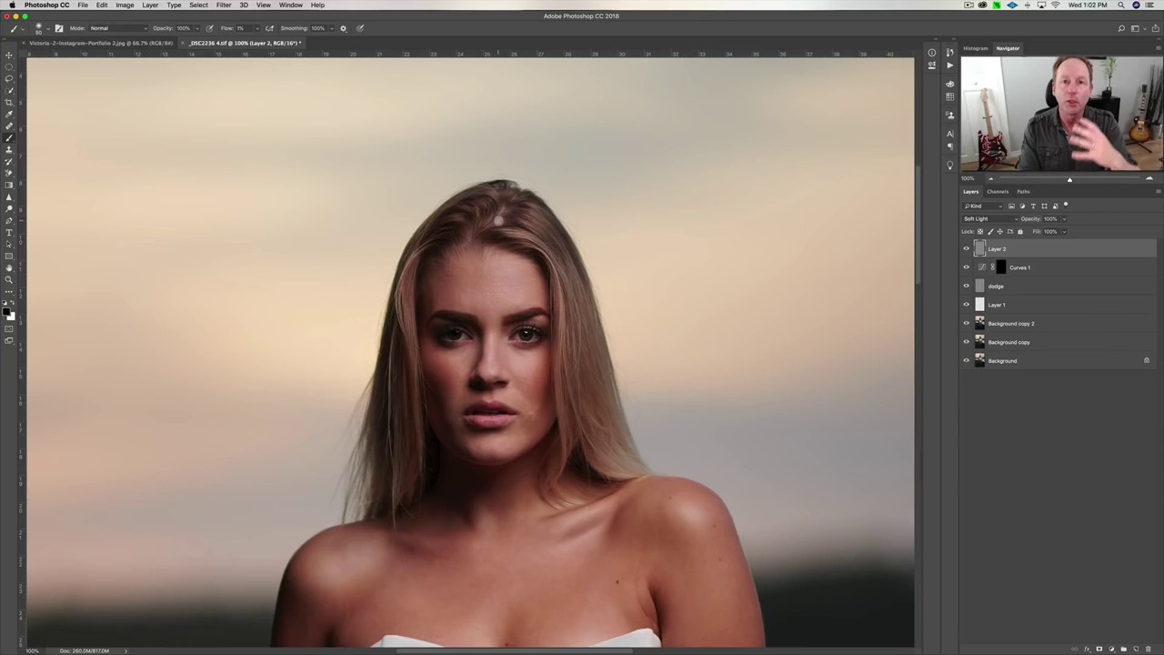
- Stamp all visible layers into a new merged layer at the top of the stack
scroll(493, 236, "down", 3)
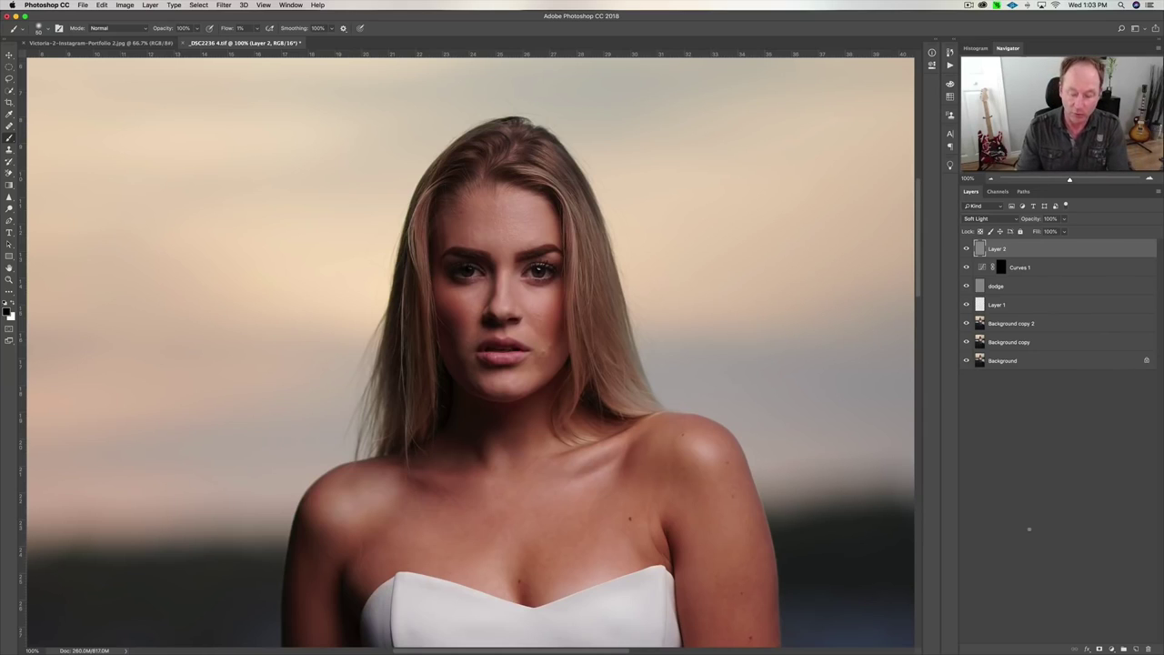
key("super+minus")
key("super+minus")
key("super+minus")
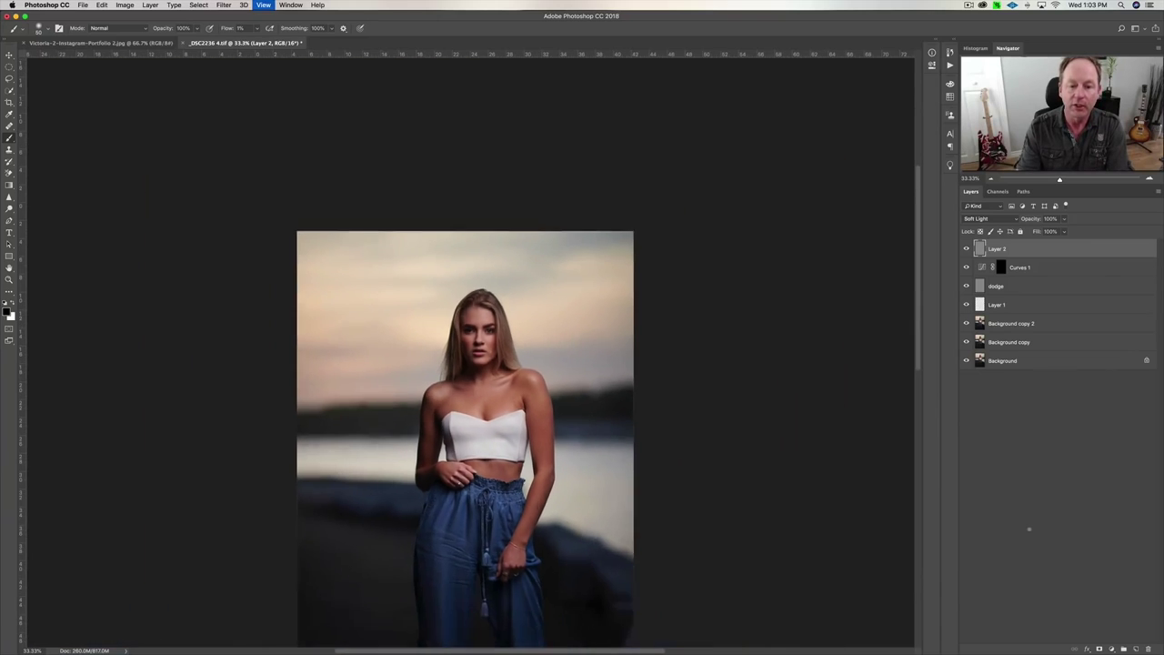
key("super+minus")
key("super+plus")
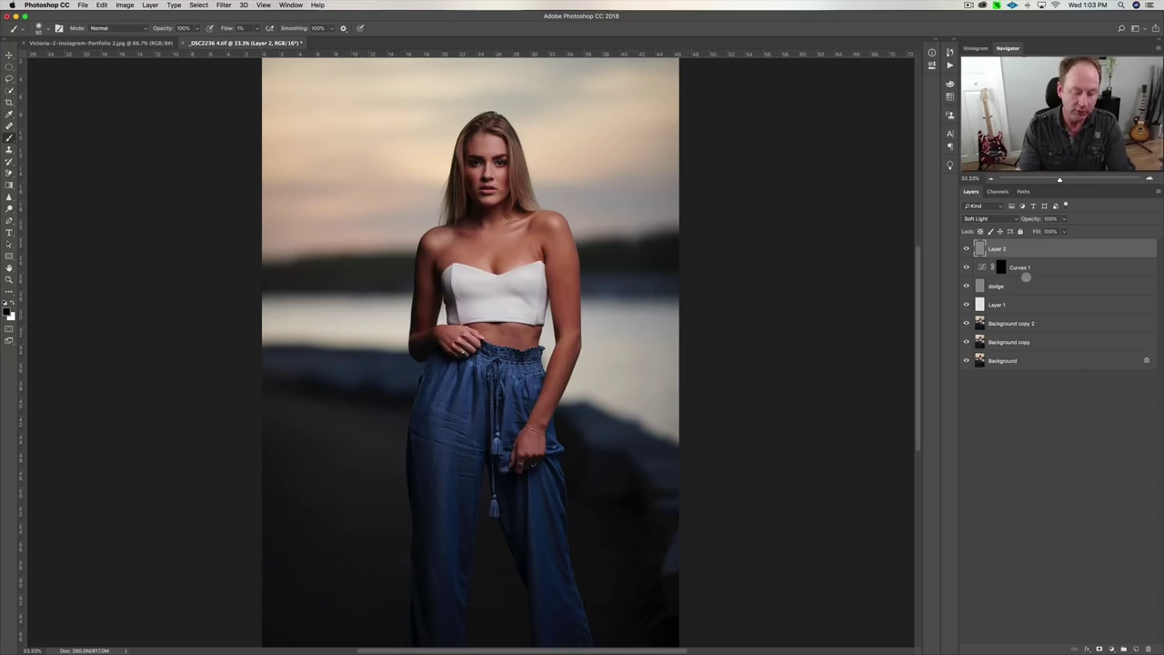
key("super+alt+shift+e")
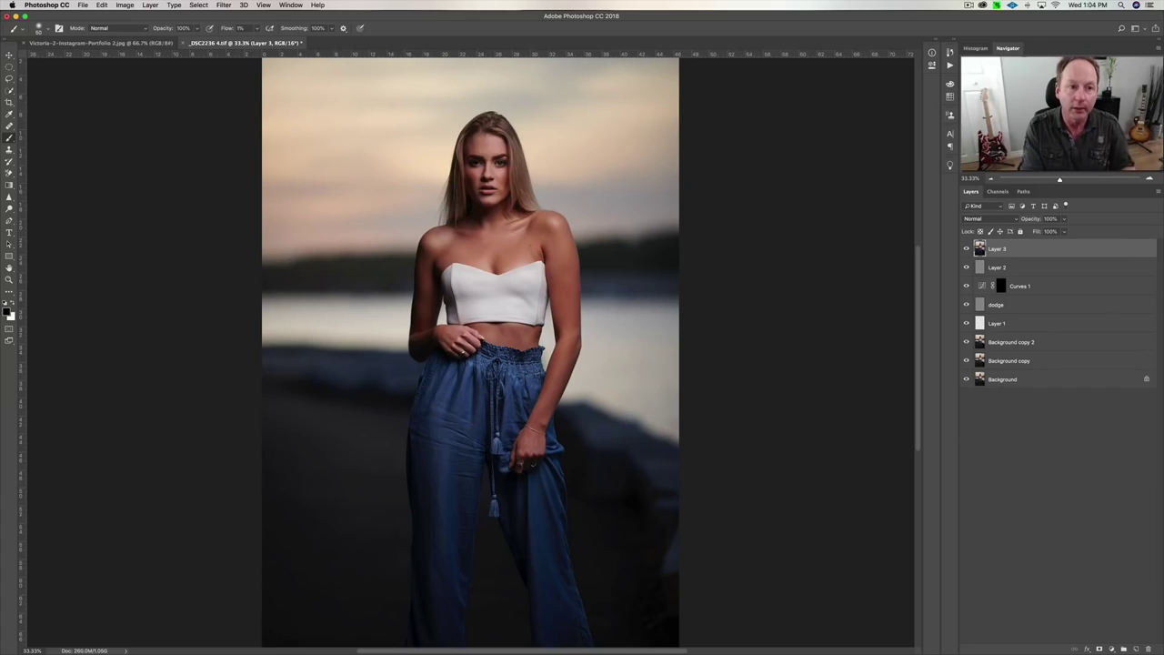
- Open the merged layer in the Liquify filter and freeze the face with a Freeze Mask brush of size 200
left_click(222, 4)
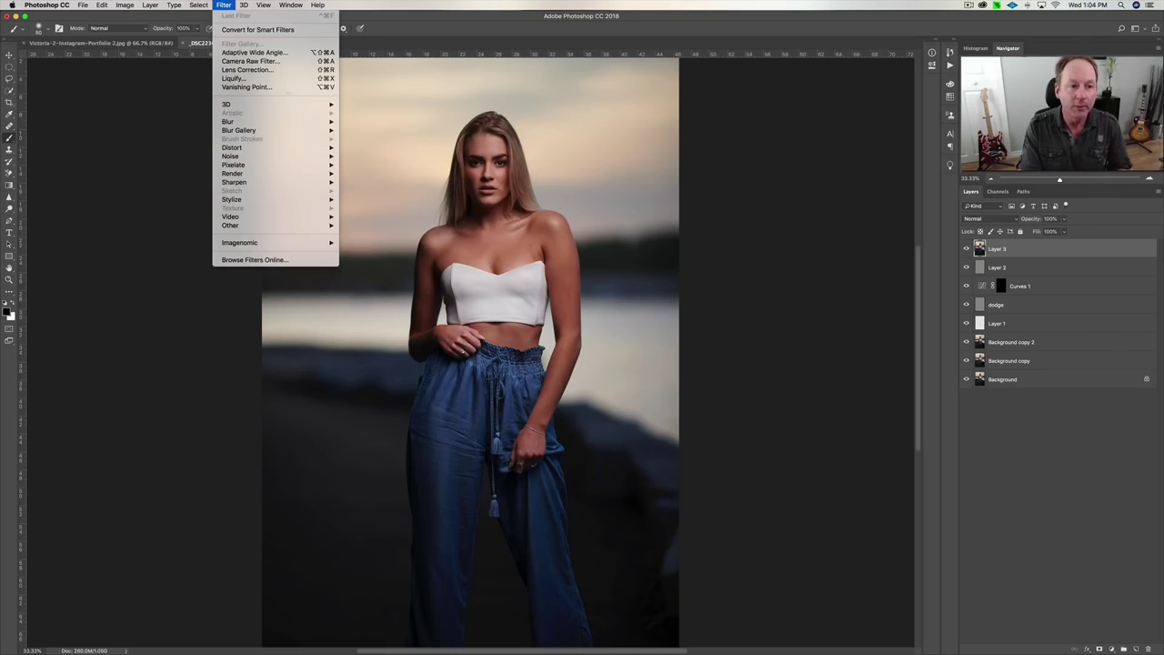
key("Escape")
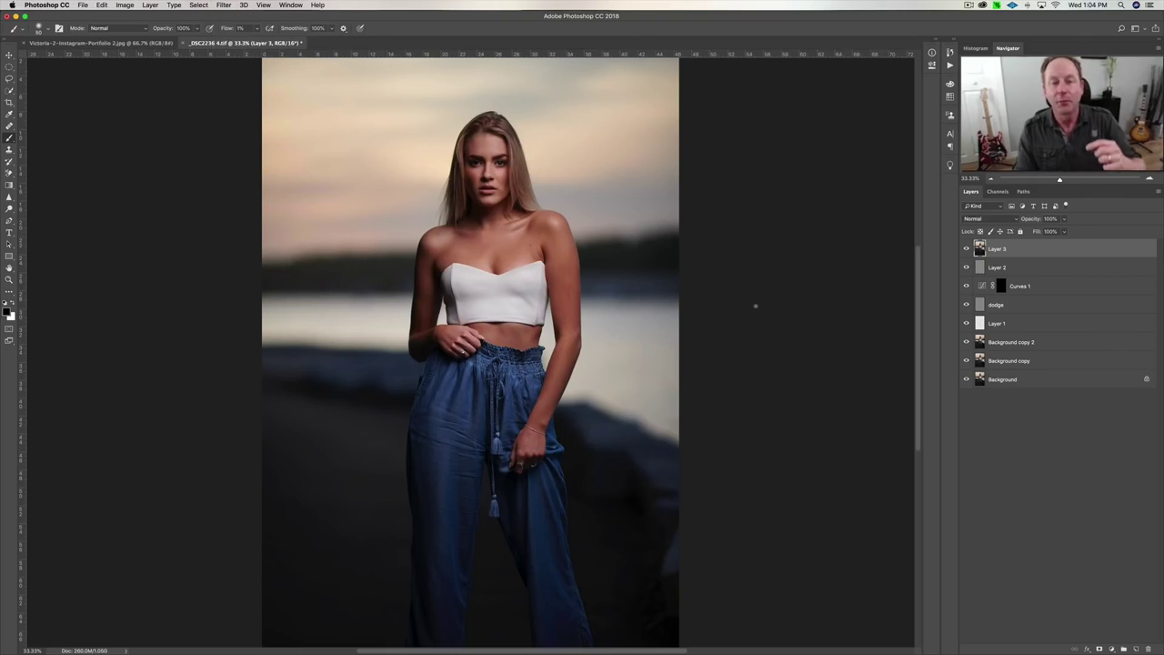
key("super+shift+x")
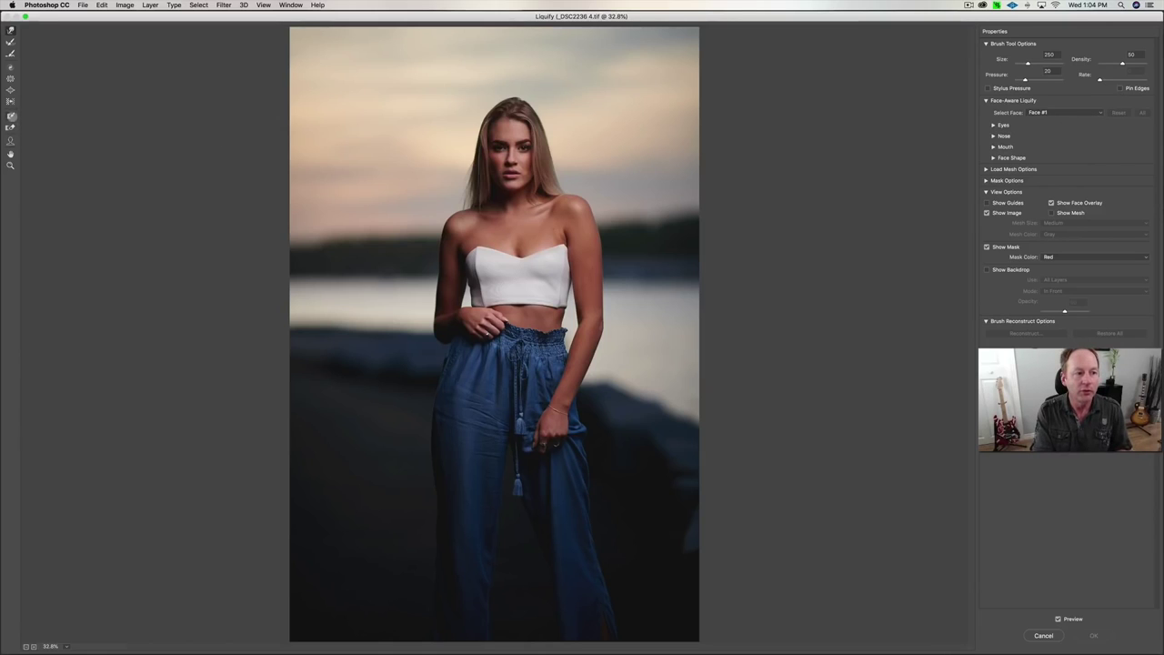
left_click(10, 115)
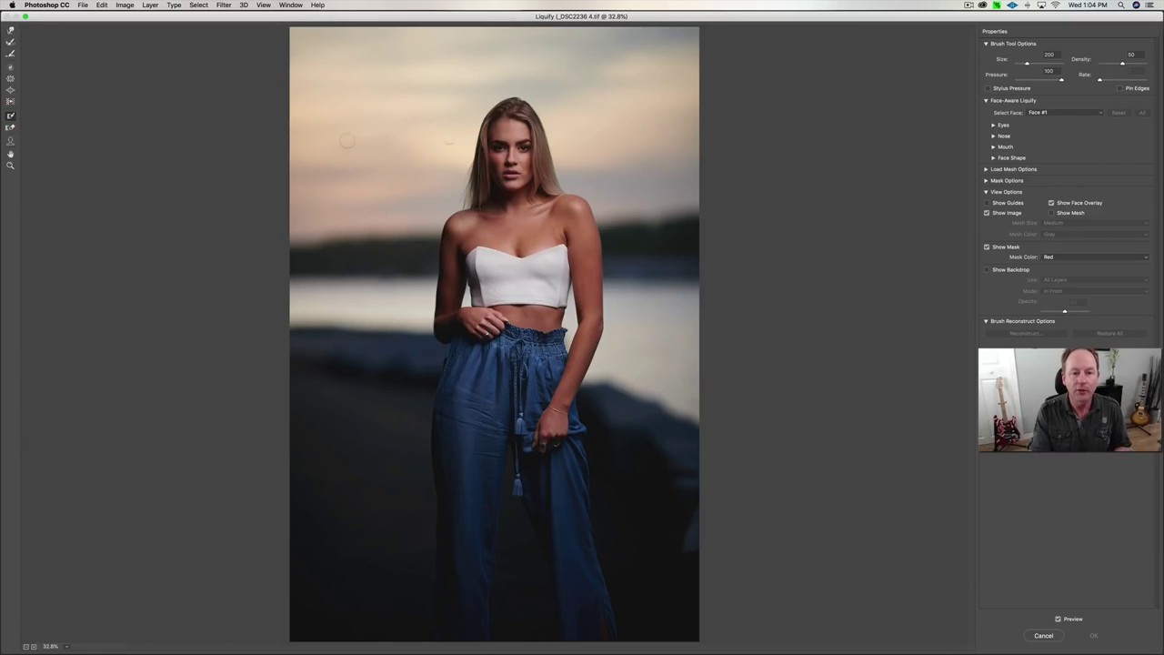
mouse_move(509, 141)
left_mouse_down()
mouse_move(519, 133)
mouse_move(503, 124)
mouse_move(507, 182)
mouse_move(523, 169)
mouse_move(521, 146)
mouse_move(505, 143)
left_mouse_up()
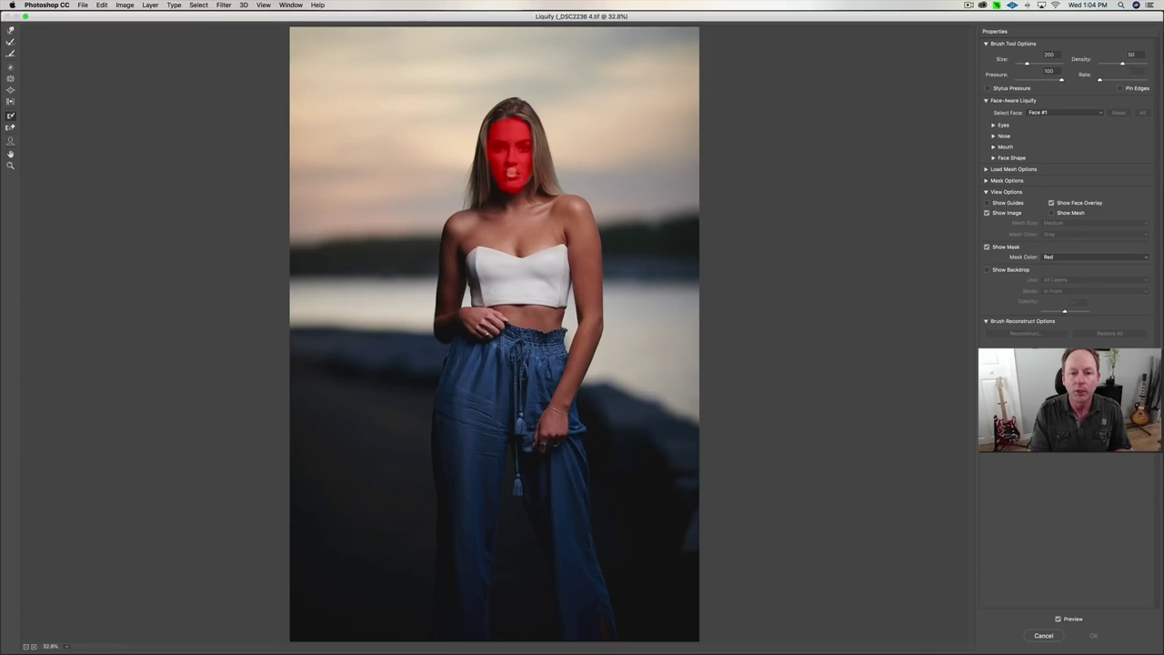
- Freeze parts of both arms, the side of the waist and the lowered hand against warping
mouse_move(574, 219)
left_mouse_down()
mouse_move(589, 284)
mouse_move(578, 223)
mouse_move(590, 273)
mouse_move(594, 244)
left_mouse_up()
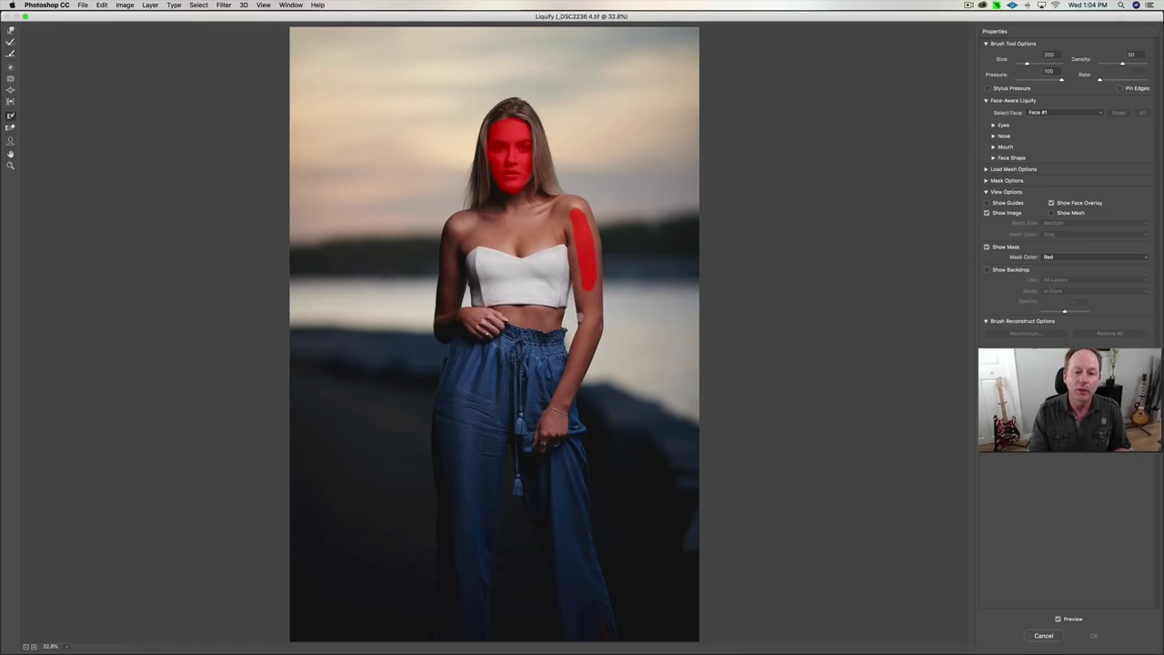
mouse_move(541, 353)
left_mouse_down()
mouse_move(547, 315)
mouse_move(549, 355)
left_mouse_up()
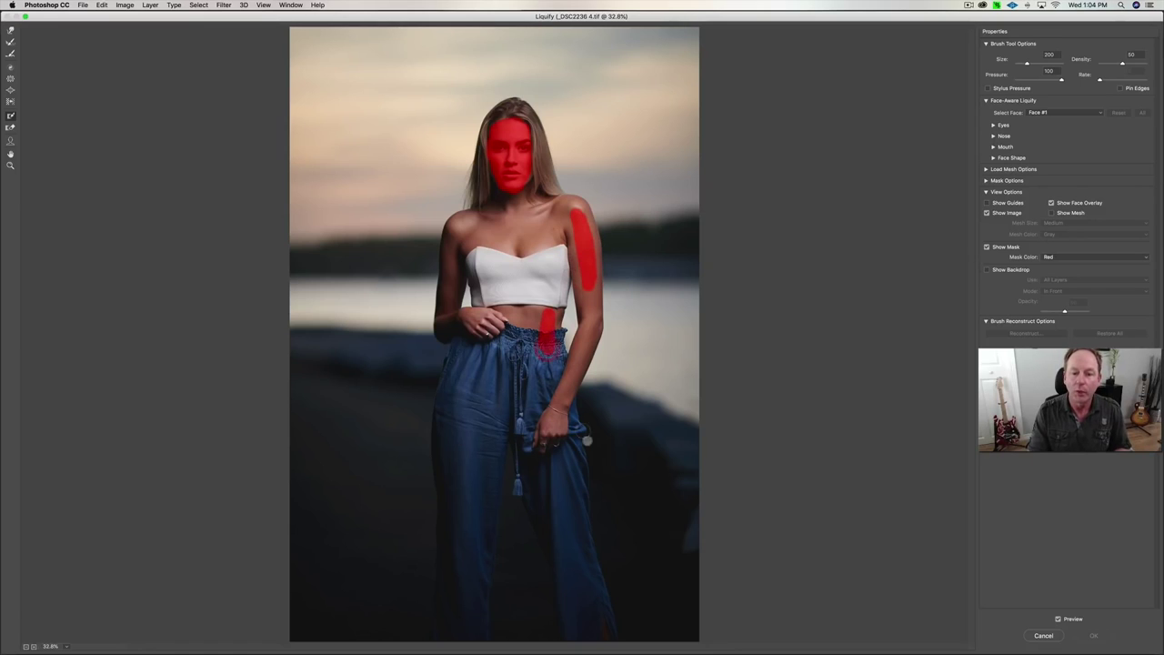
mouse_move(448, 326)
left_mouse_down()
mouse_move(439, 338)
mouse_move(442, 314)
left_mouse_up()
mouse_move(592, 342)
left_mouse_down()
mouse_move(577, 335)
mouse_move(594, 323)
mouse_move(584, 368)
mouse_move(575, 359)
left_mouse_up()
mouse_move(557, 402)
left_mouse_down()
mouse_move(562, 439)
mouse_move(570, 429)
left_mouse_up()
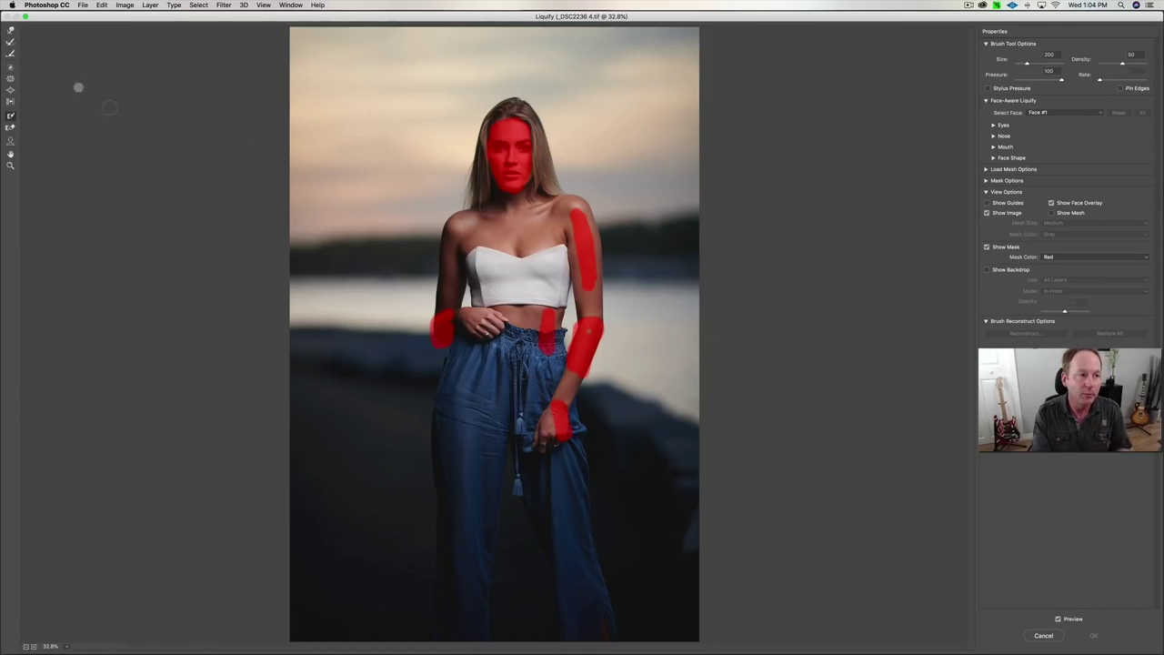
- With the Forward Warp tool at brush size 400, nudge the hair outline near the crown outward
left_click(11, 31)
key("bracketright")
key("bracketright")
key("bracketright")
key("bracketright")
key("bracketright")
key("bracketright")
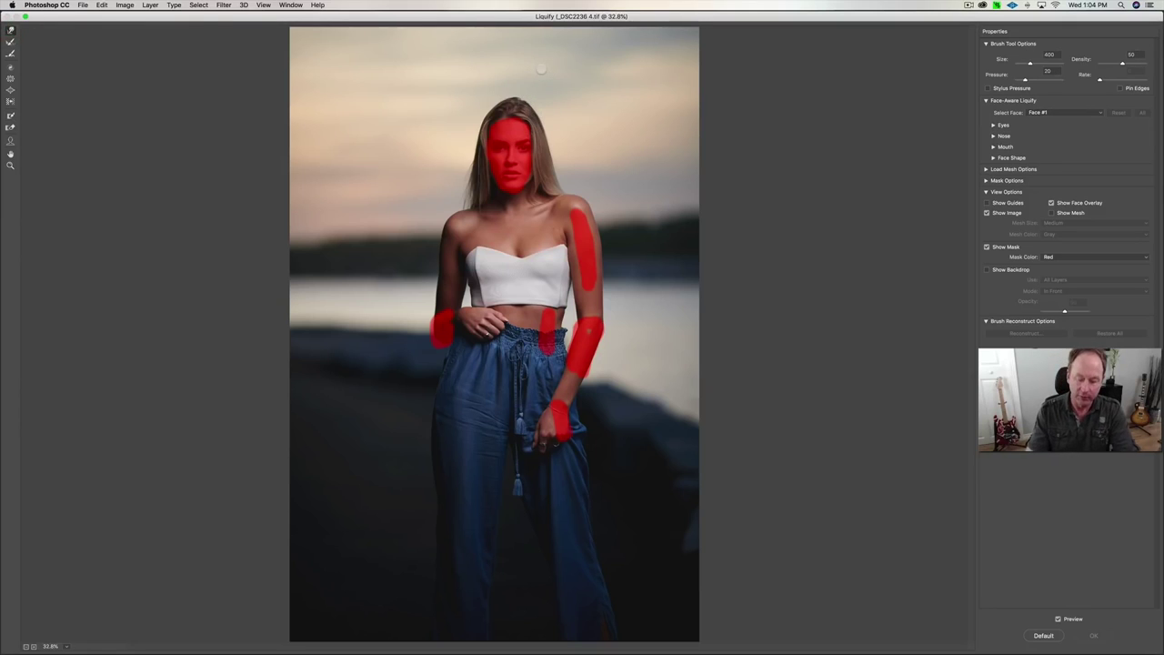
scroll(541, 69, "up", 1)
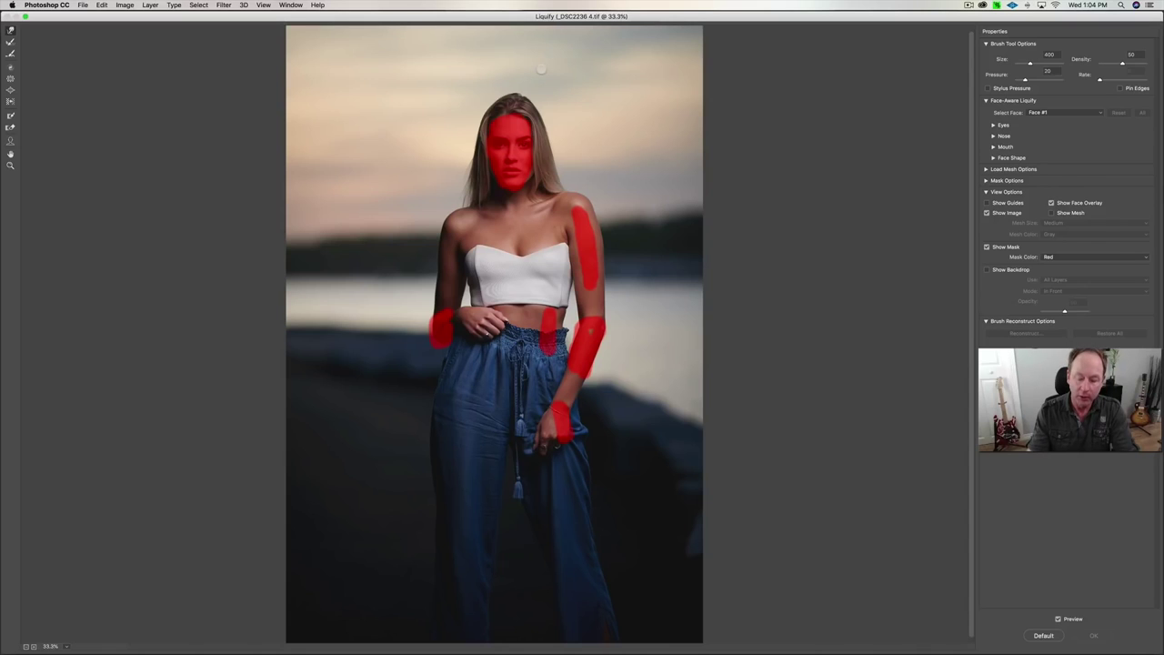
scroll(541, 68, "up", 1)
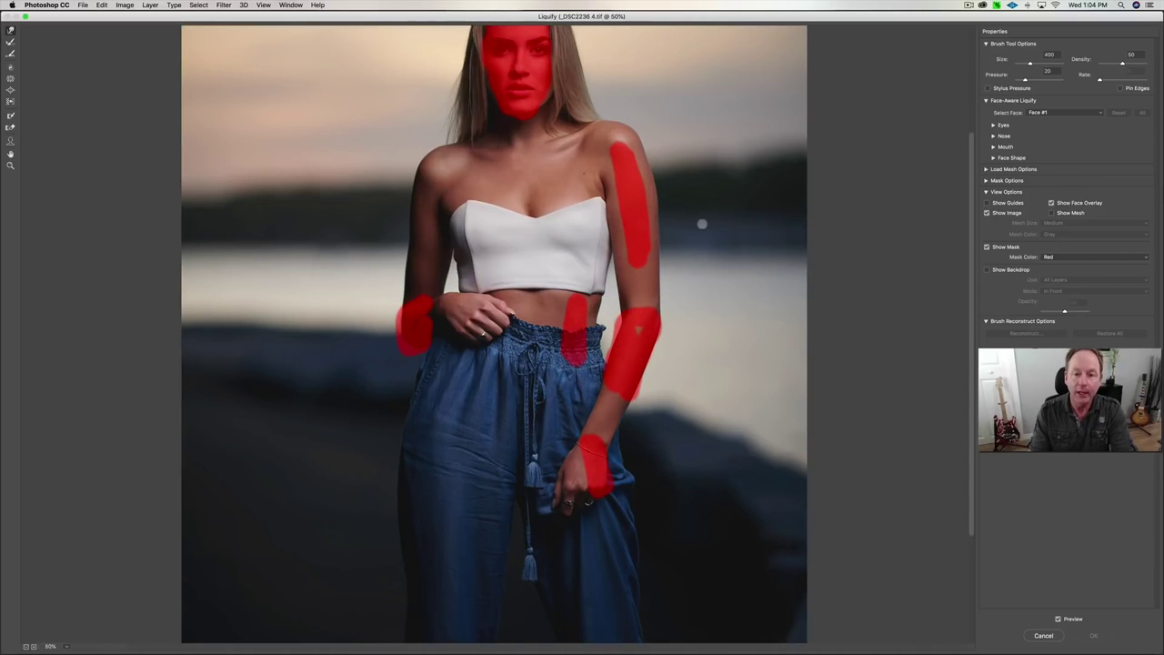
scroll(578, 164, "up", 5)
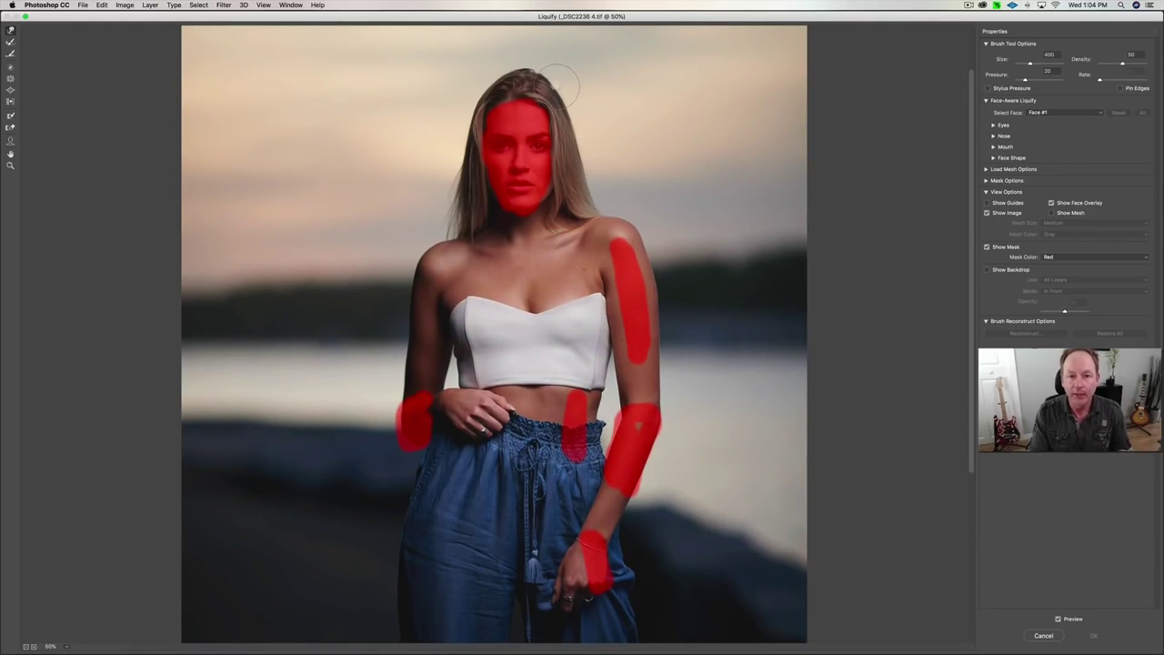
left_click_drag(558, 81, 567, 78)
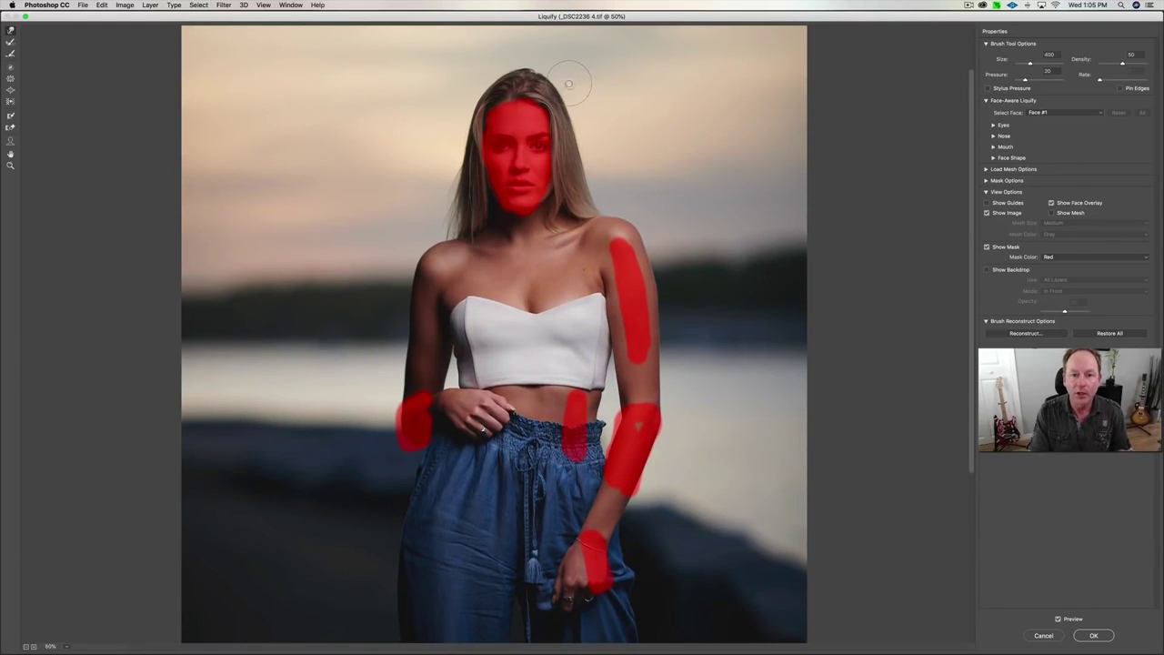
- Reshape the hair outline along both sides of the head, using warp brush sizes 600, 500 and 400
key("bracketright")
key("bracketright")
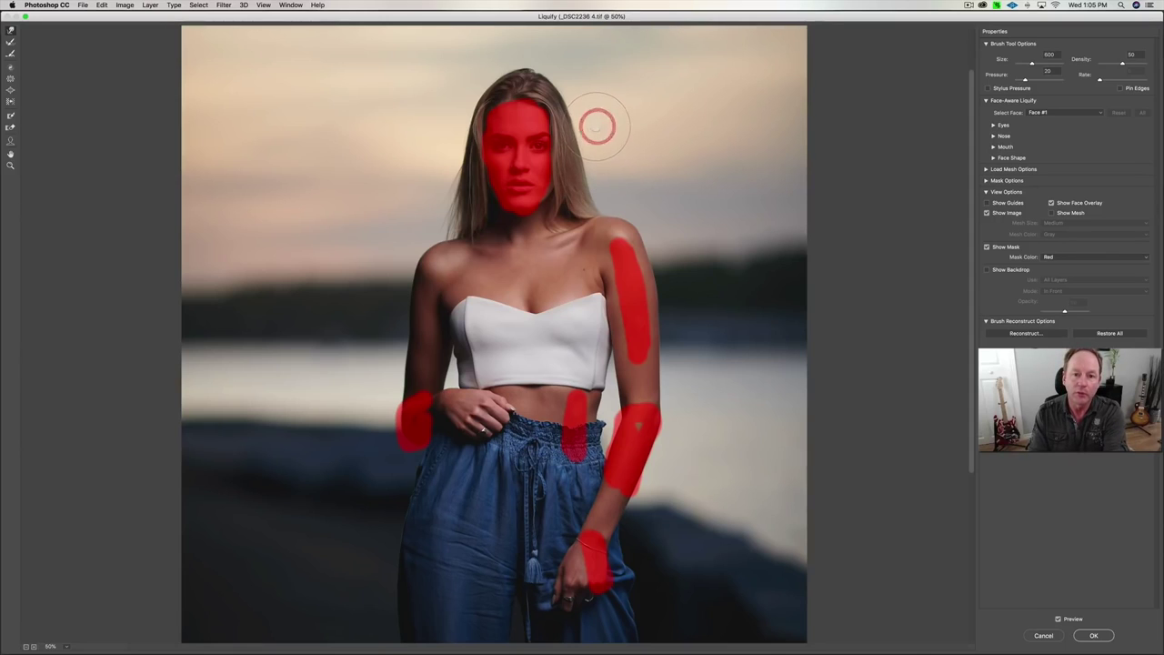
key("bracketleft")
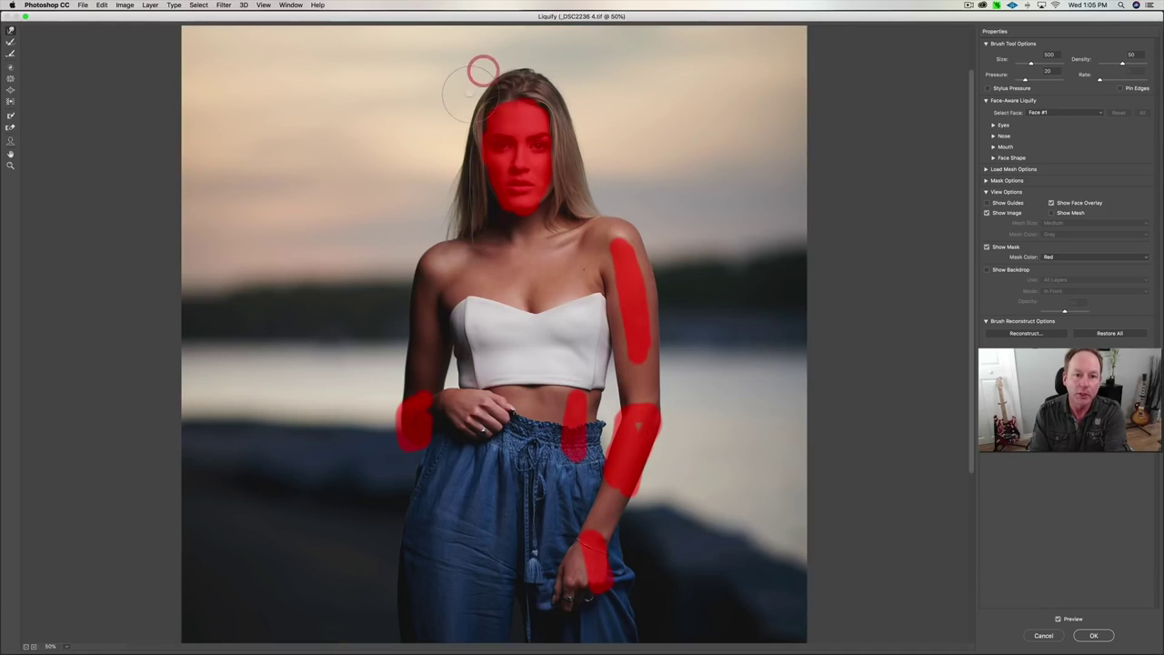
key("bracketleft")
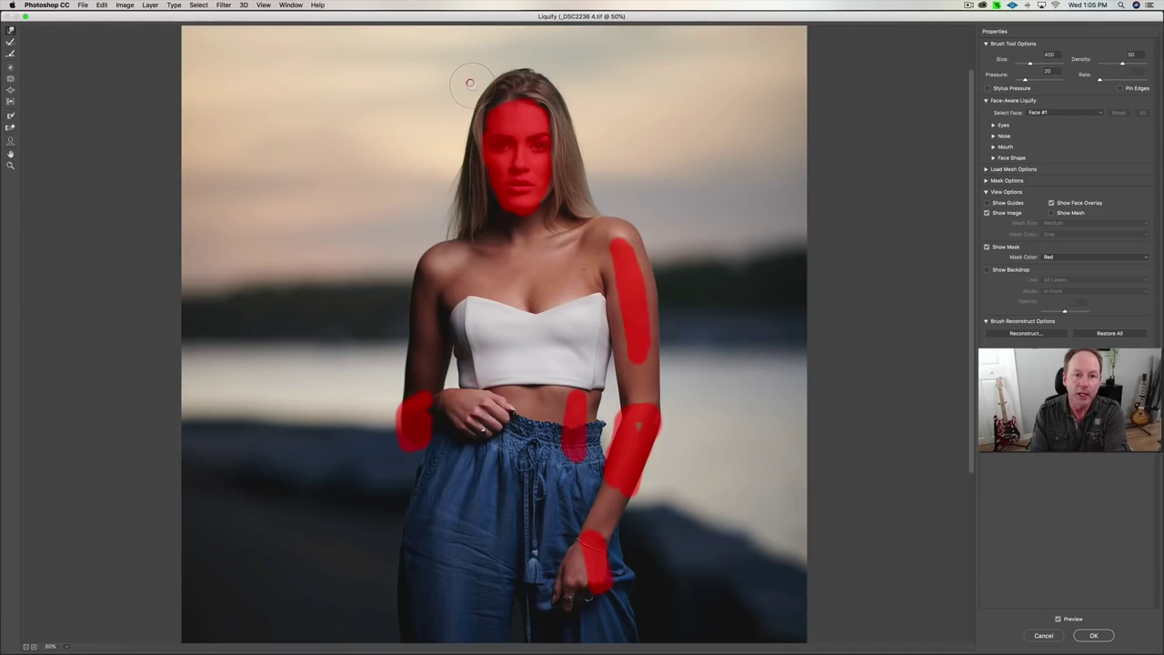
- Warp the shoulder and outer arm beside the frozen strip with brush sizes 600 and 700, and refine the waistband edge at size 150
key("bracketright")
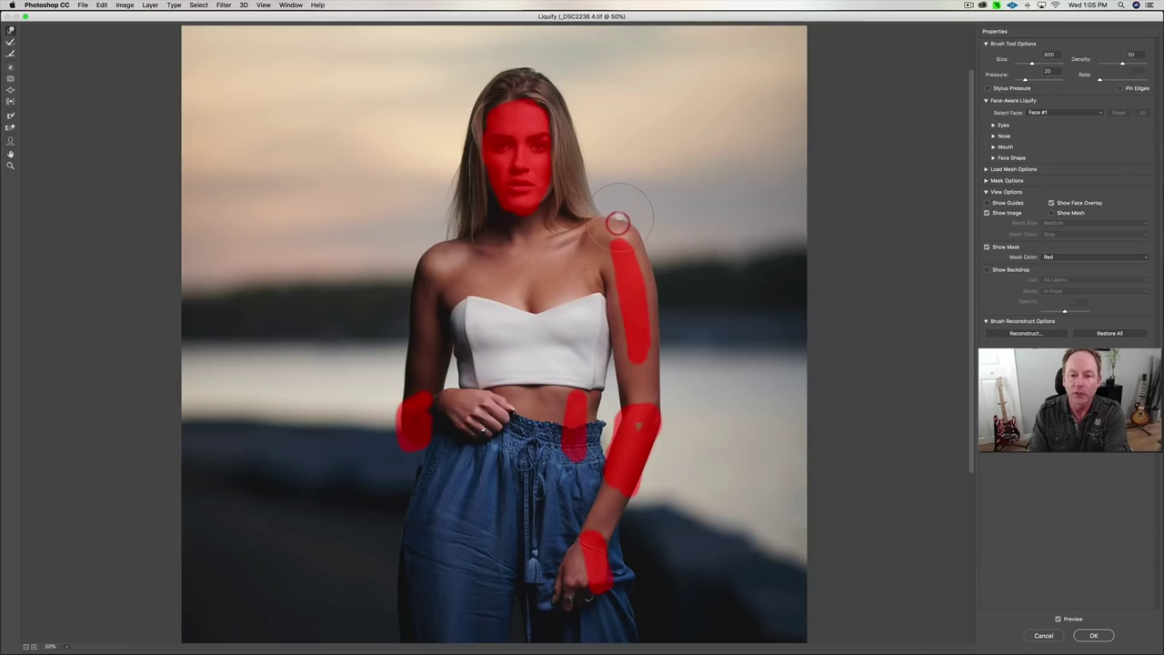
key("bracketright")
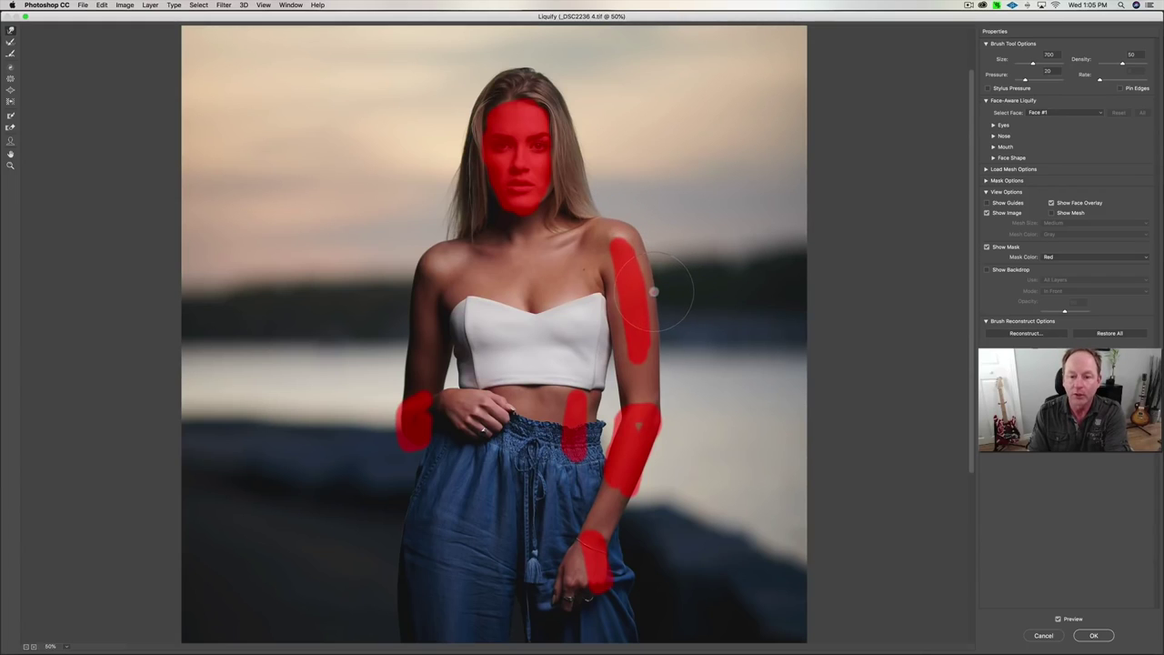
key("bracketleft")
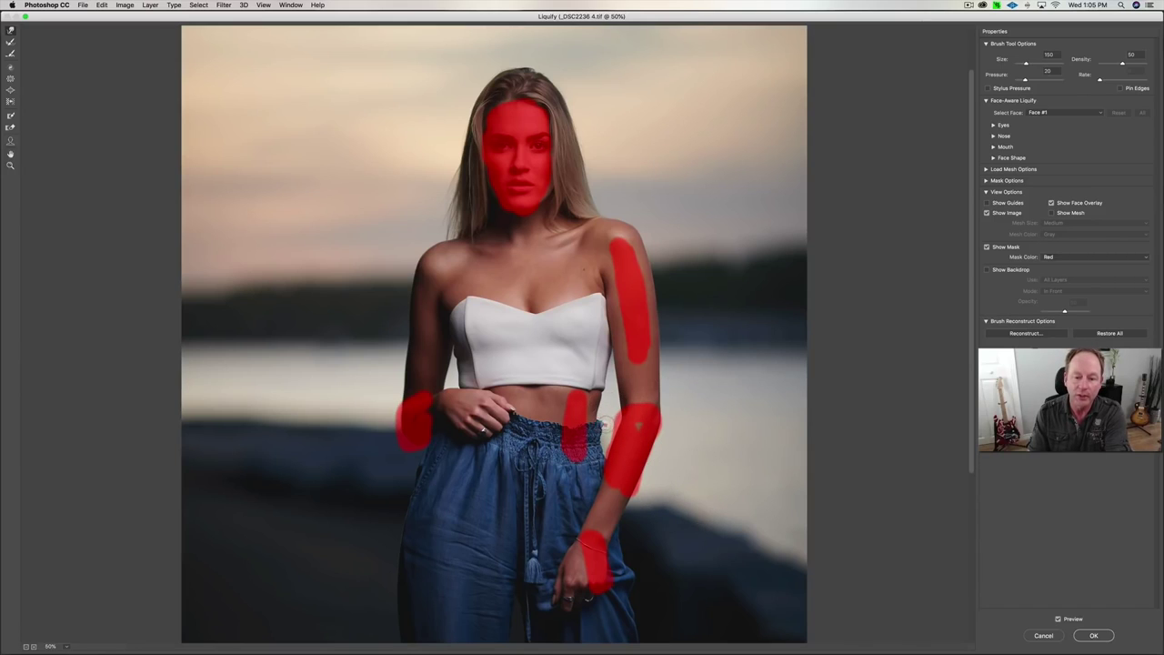
- Reshape the bulging trouser fabric beside the lowered hand with the warp brush reduced to size 175
key("bracketright")
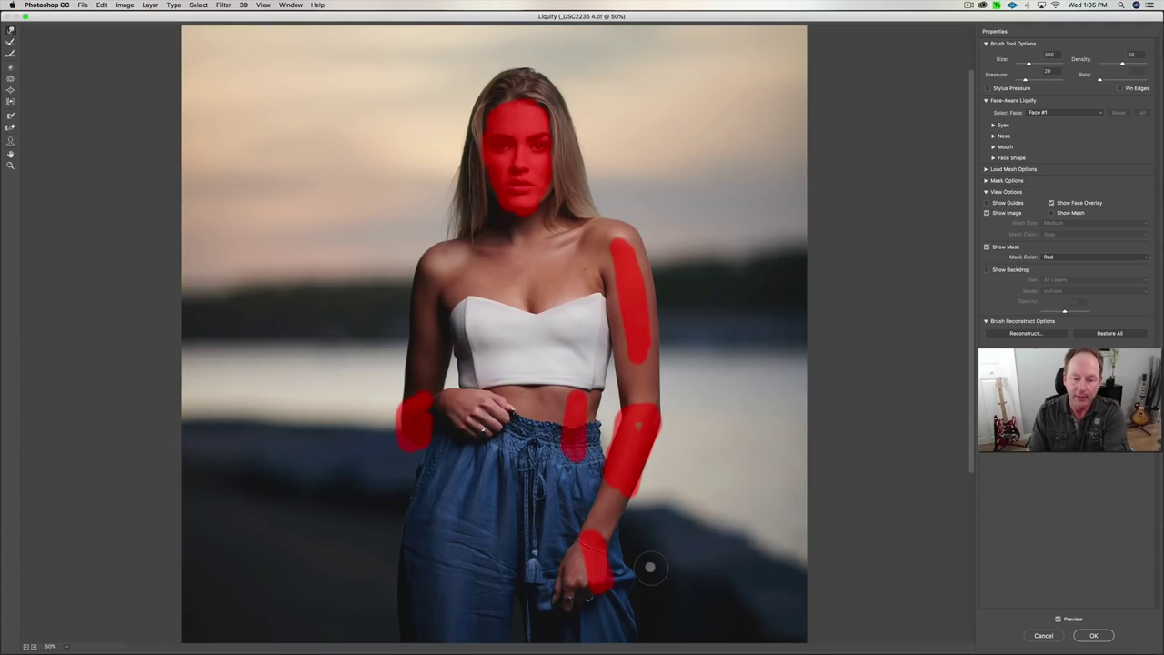
scroll(651, 510, "down", 4)
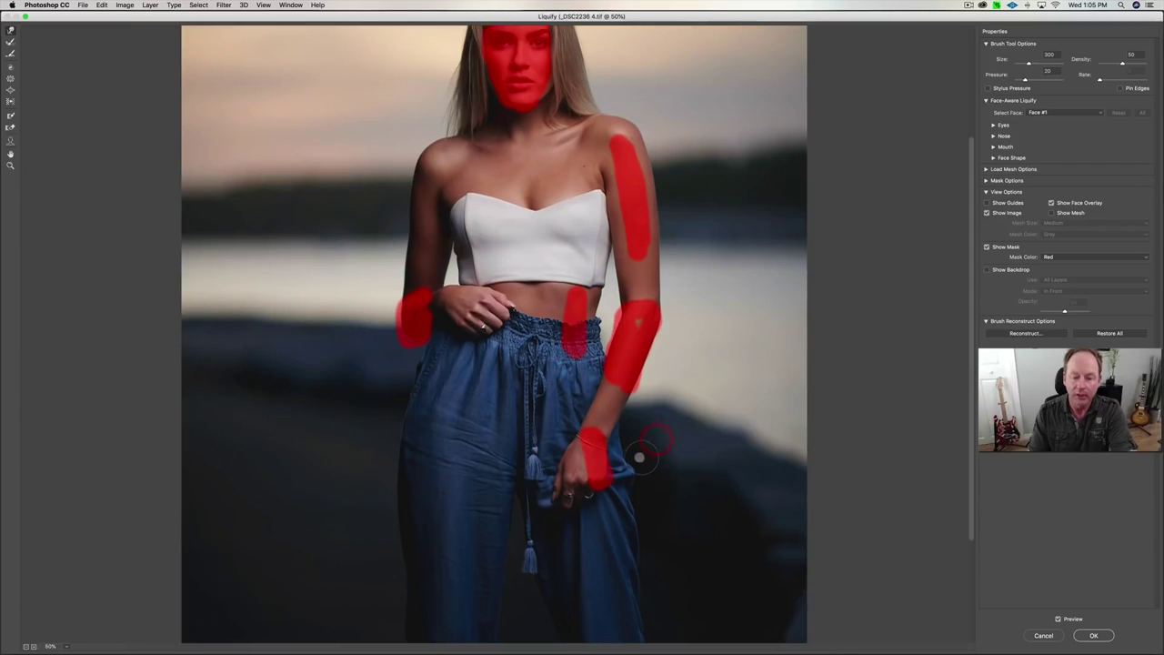
key("bracketleft")
key("bracketleft")
key("bracketleft")
key("bracketleft")
key("bracketleft")
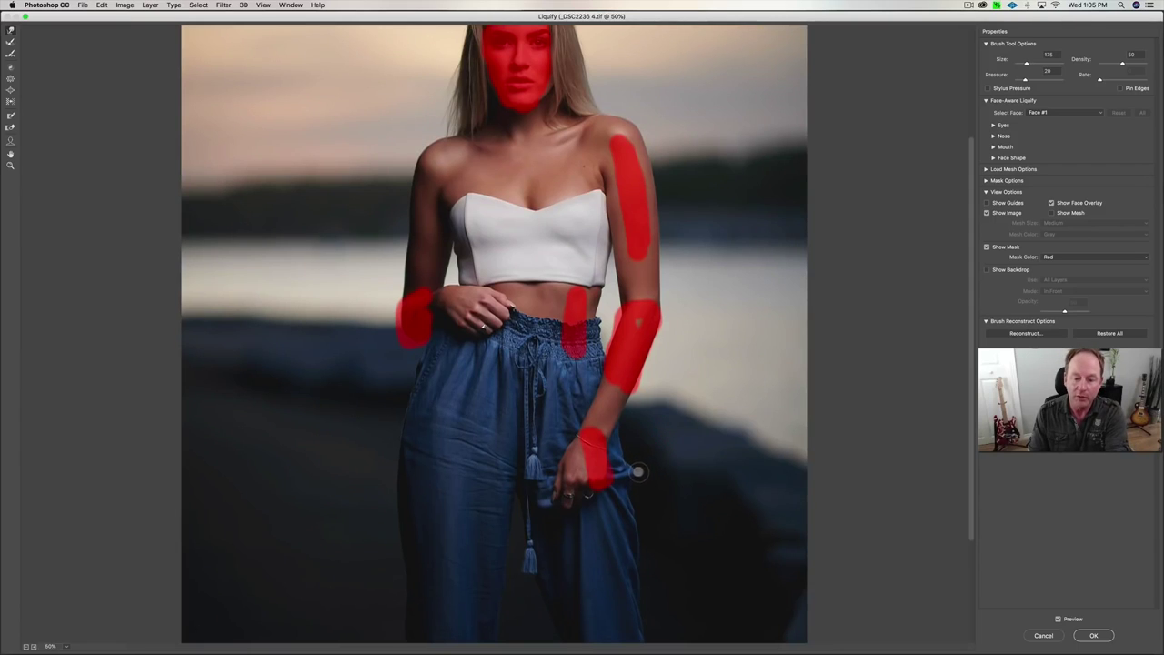
left_click_drag(622, 471, 637, 472)
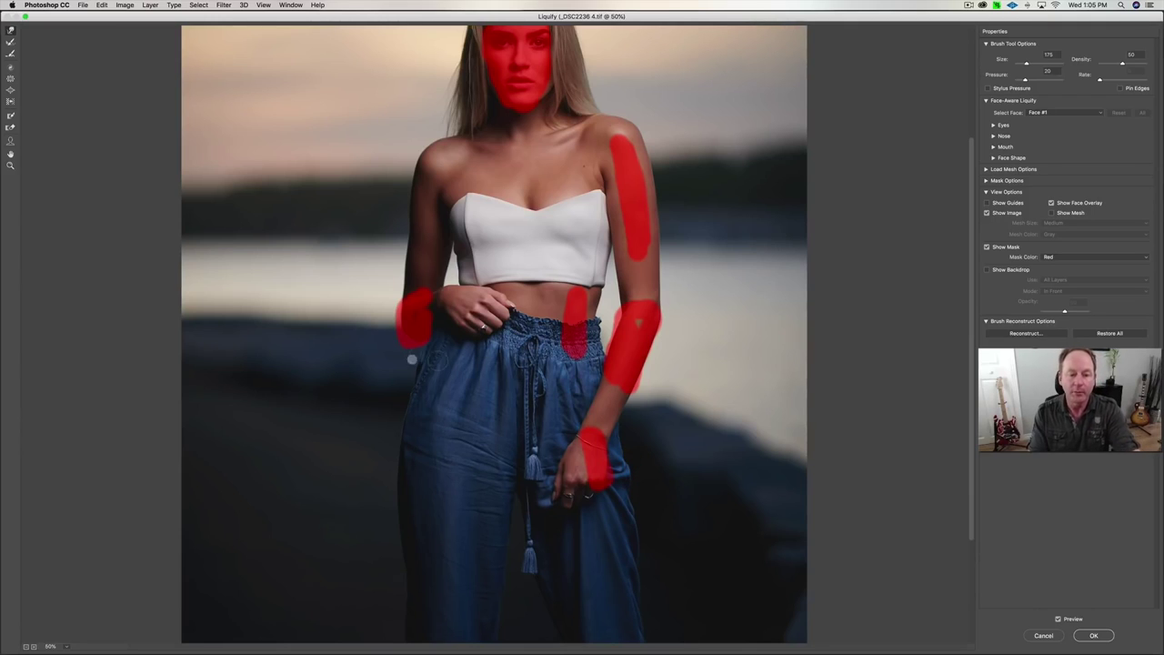
- Smooth the trouser outline at the hip below the frozen elbow, using warp brush sizes 250 and 175
key("bracketright")
key("bracketright")
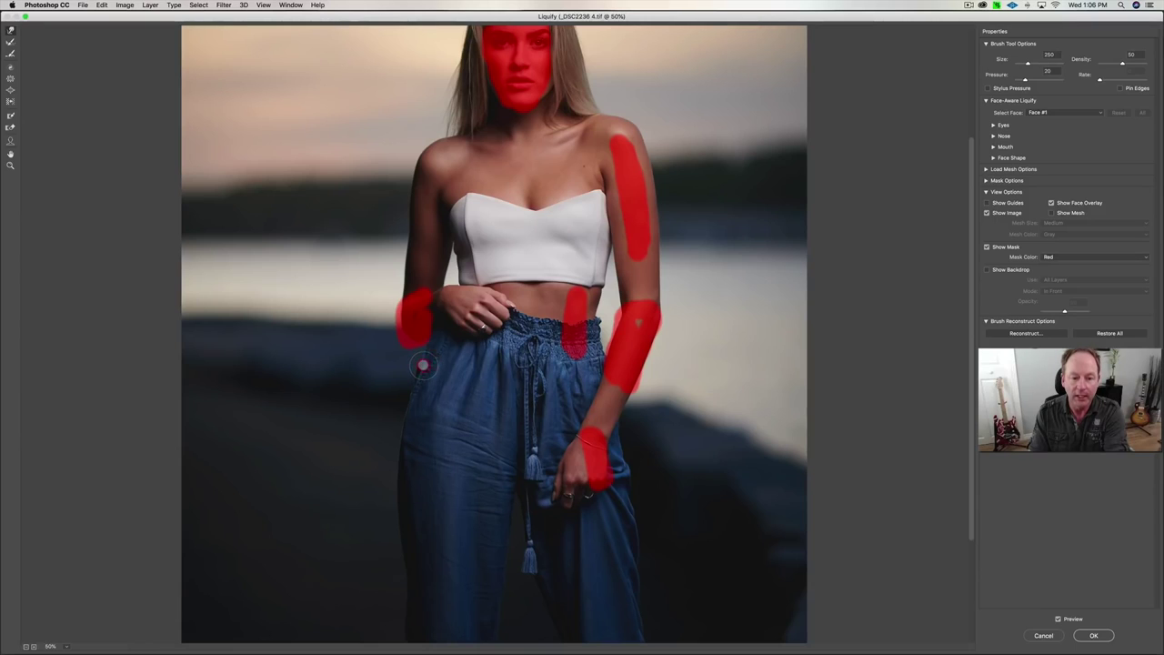
key("bracketleft")
key("bracketleft")
key("bracketleft")
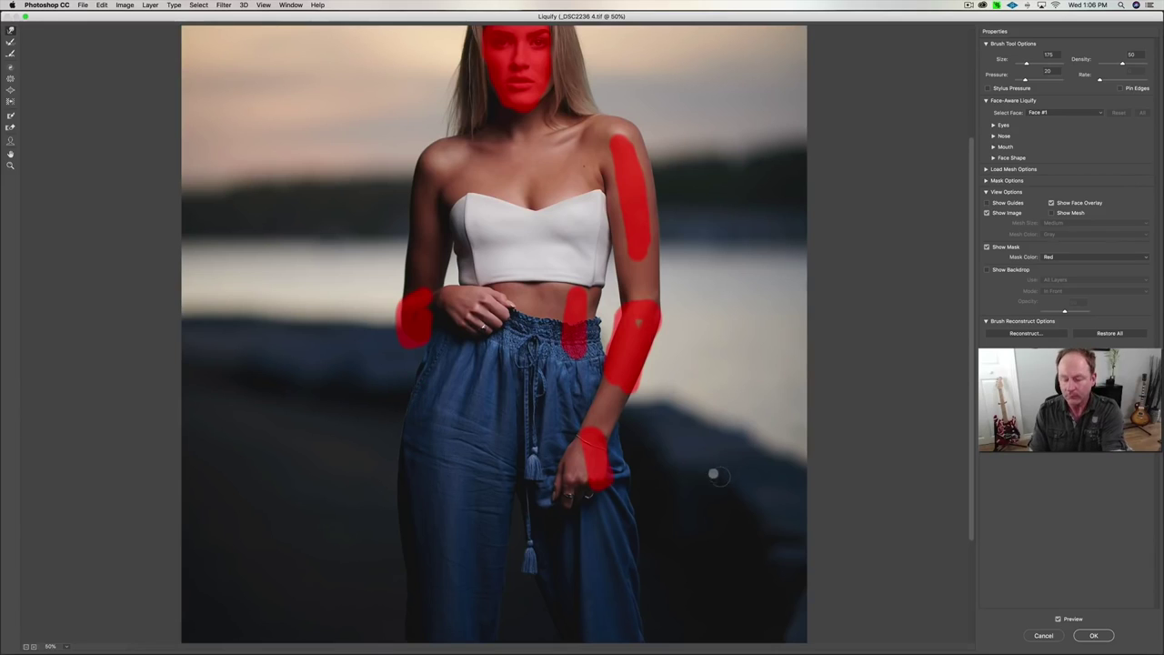
- Nudge the outer edges of both trouser legs with a warp brush of size 500 and apply the Liquify changes
key("bracketright")
key("bracketright")
key("bracketright")
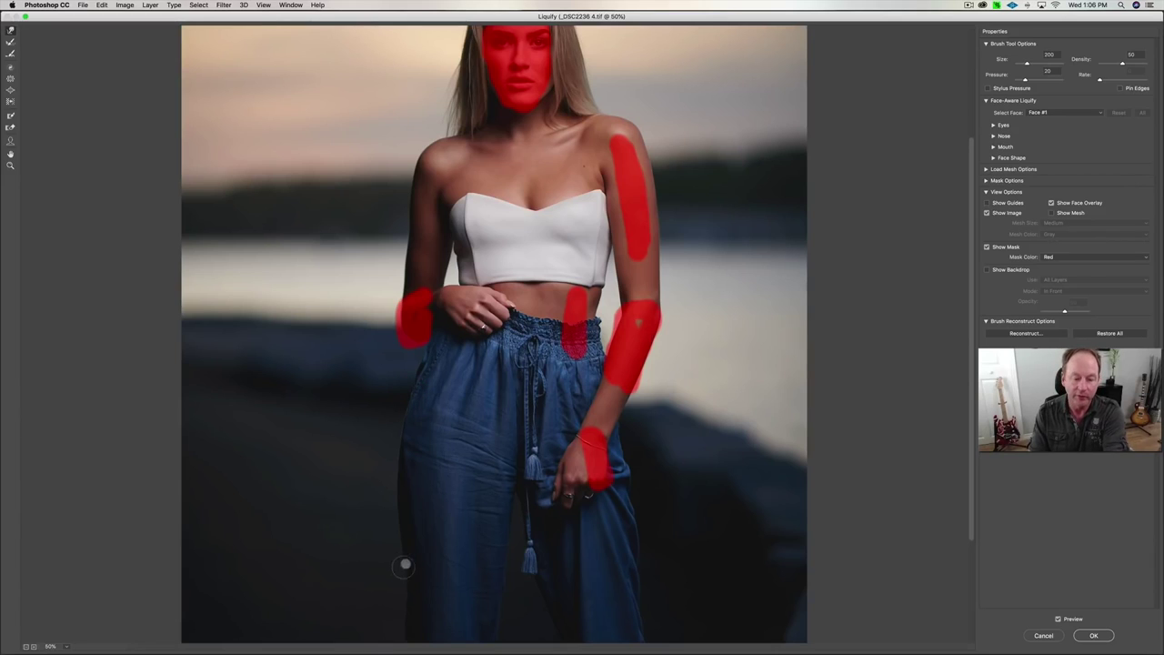
key("bracketright")
key("bracketright")
key("bracketright")
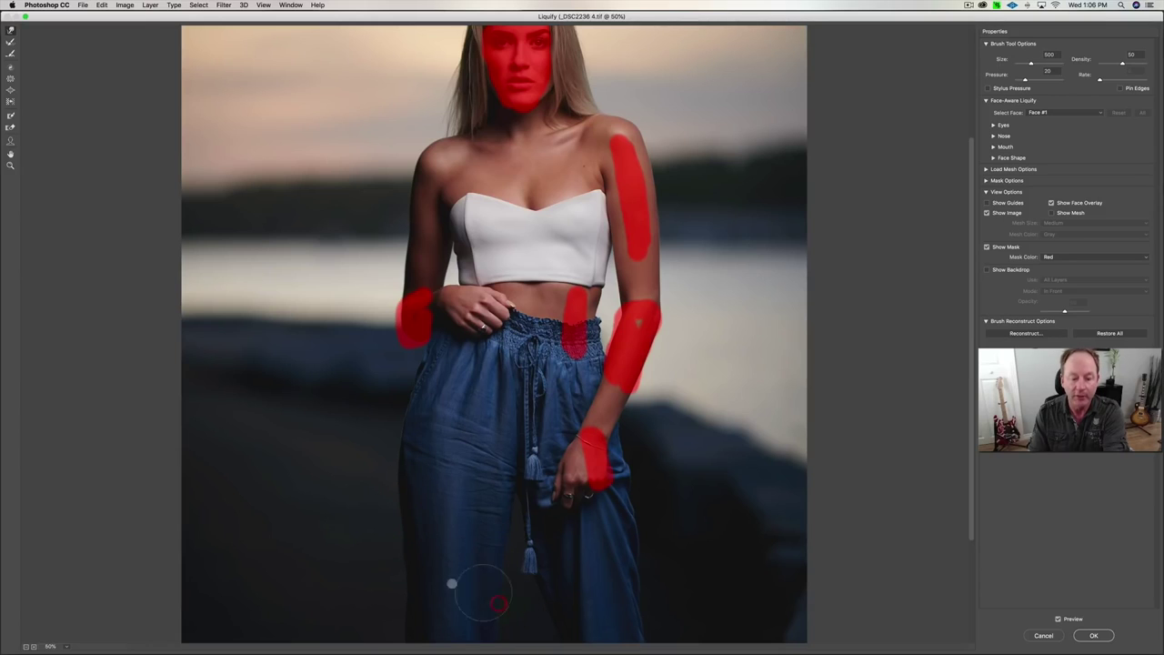
left_click(407, 552)
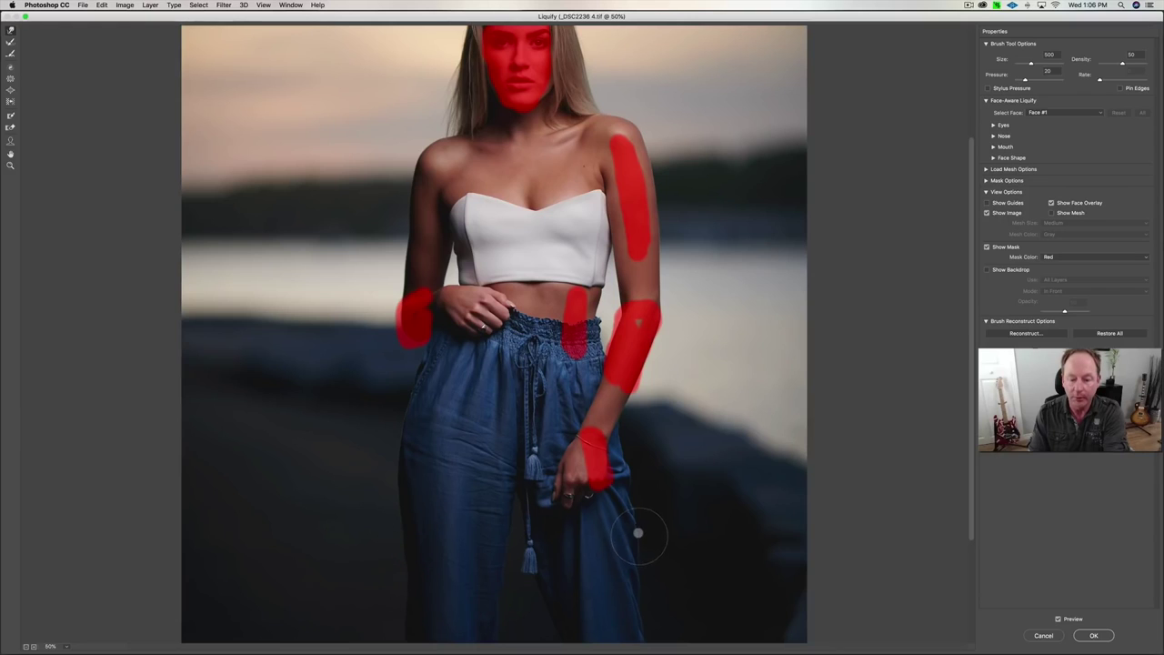
left_click(642, 580)
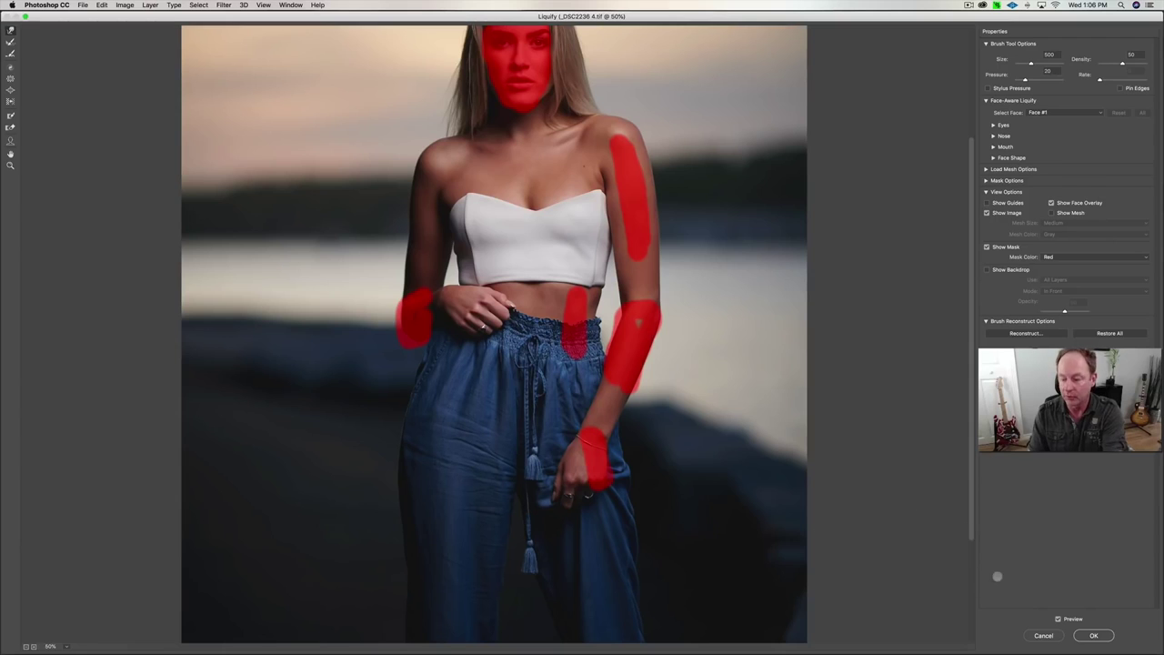
left_click(1102, 635)
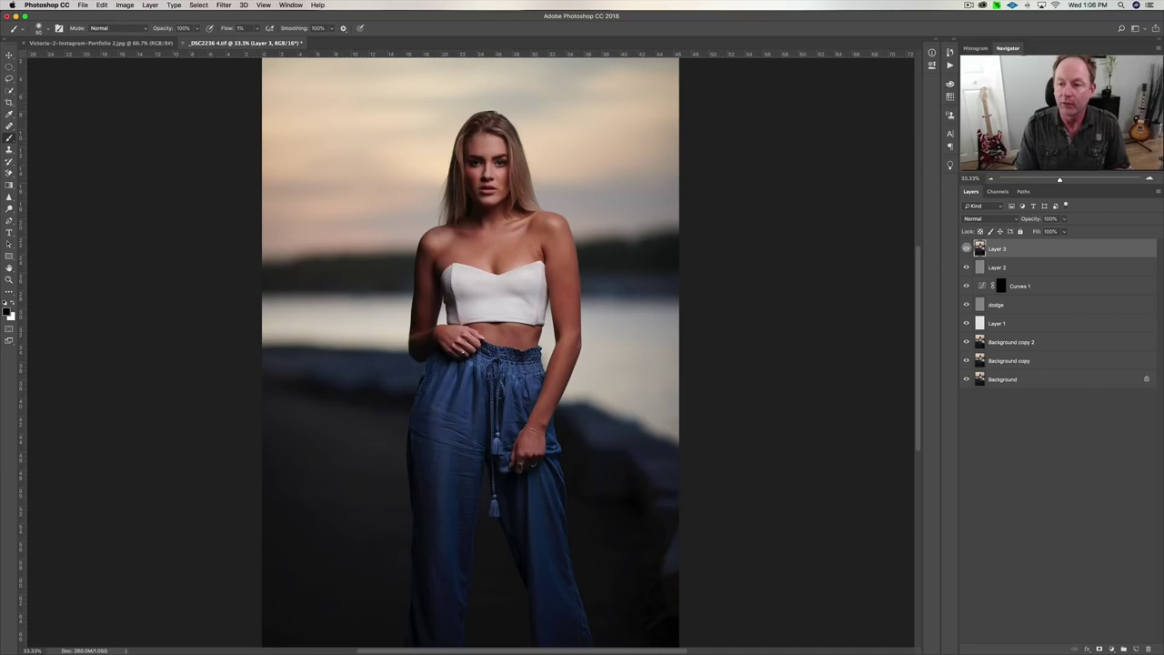
- Compare the figure before and after Liquify by toggling the visibility of Layer 3, including at 50% zoom
left_click(967, 248)
left_click(967, 248)
key("super+equal")
left_click_drag(692, 303, 704, 390)
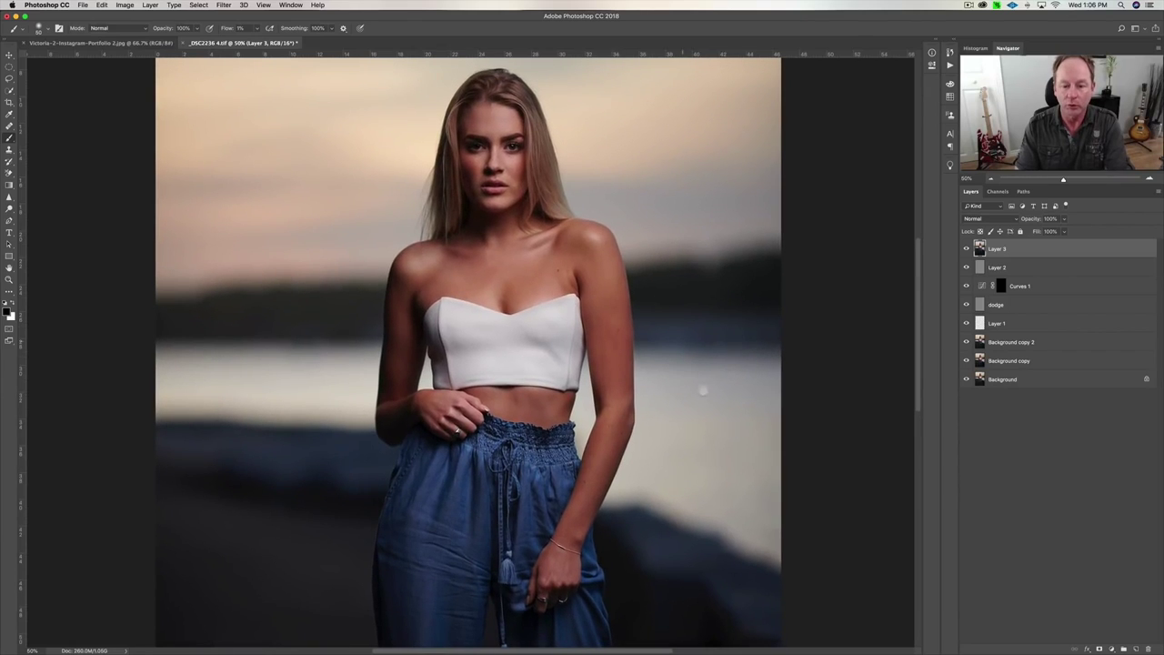
left_click(967, 248)
left_click(967, 248)
left_click(967, 248)
left_click(968, 248)
left_click(967, 249)
left_click(967, 249)
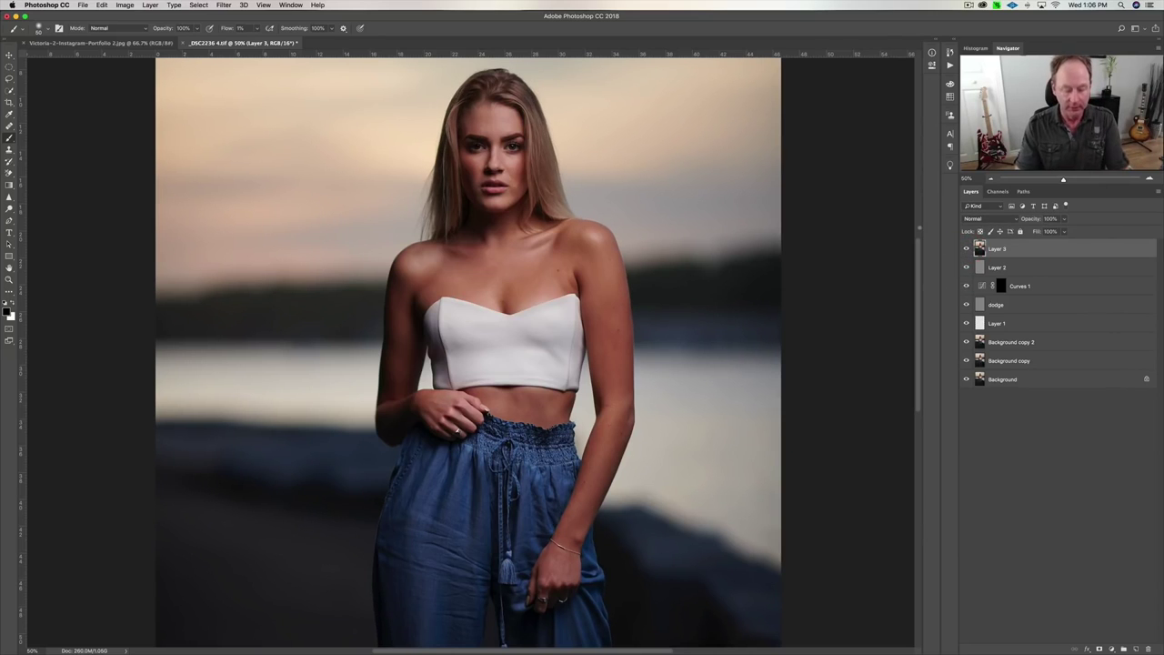
- Stamp all visible layers, including the liquified one, into a new merged layer above Layer 3
key("super+minus")
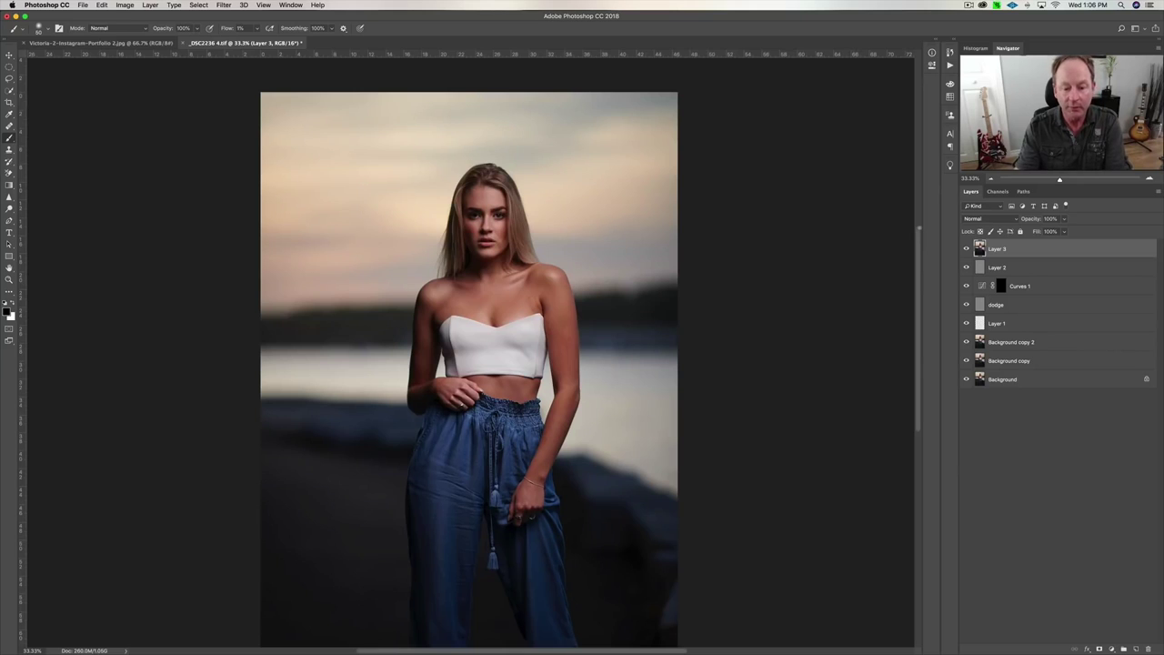
key("super+minus")
key("super+plus")
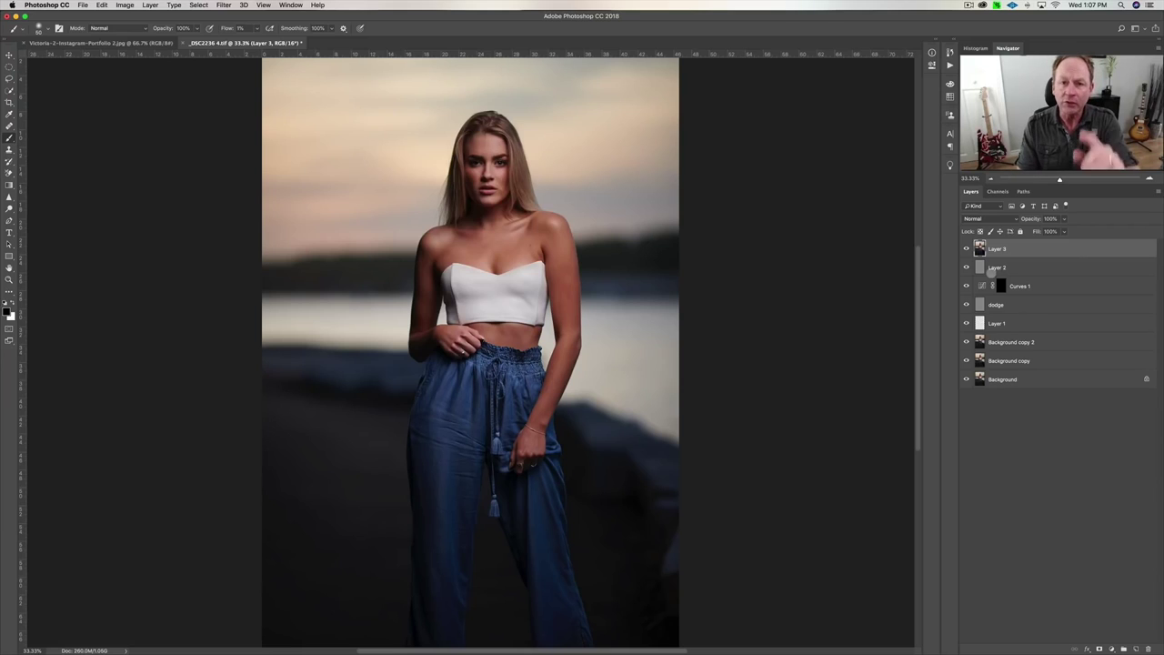
key("super+alt+shift+e")
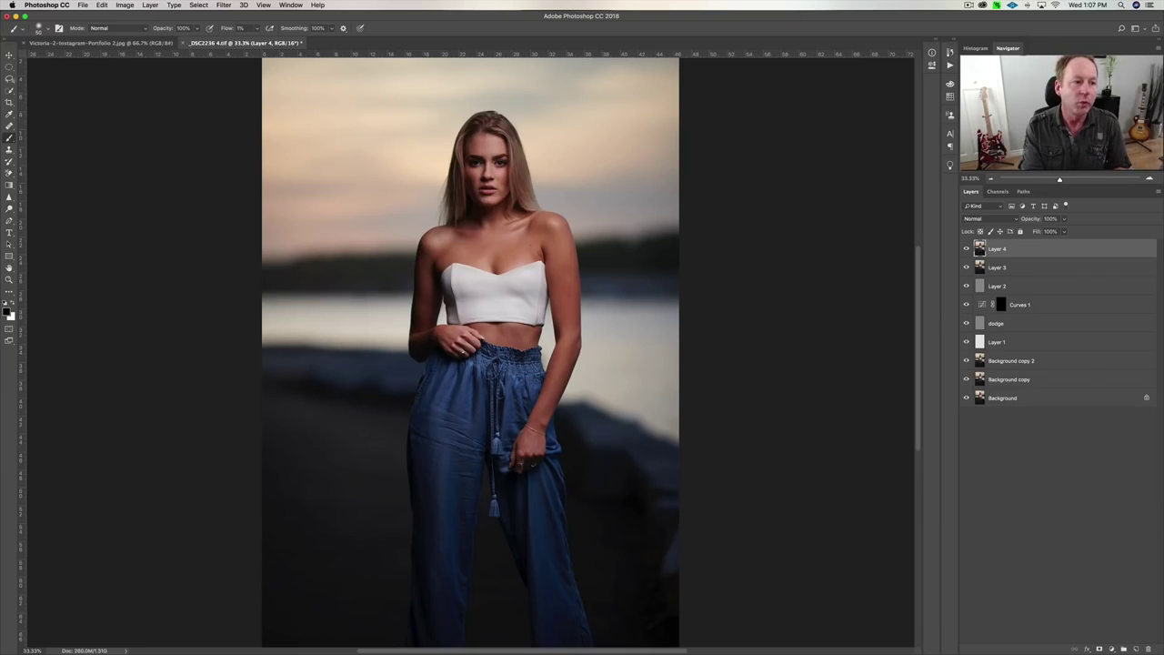
- Select the woman's hair, torso, arms and trousers on the new merged layer with the Quick Selection tool
left_click(10, 90)
left_click(54, 90)
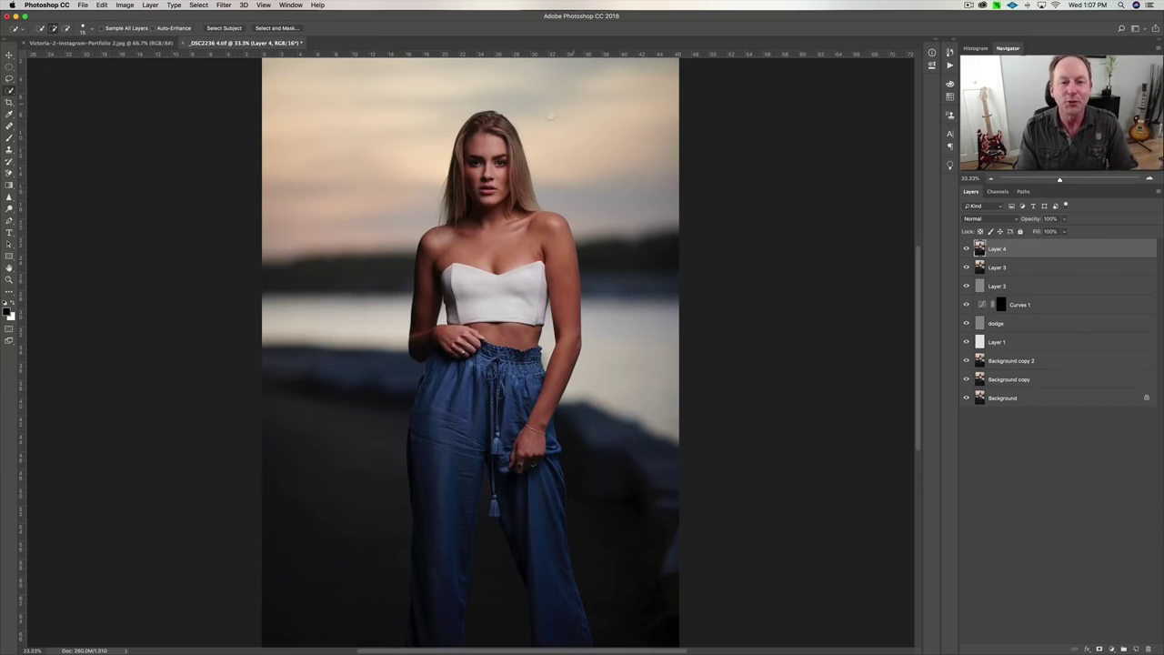
mouse_move(482, 122)
left_mouse_down()
mouse_move(508, 143)
mouse_move(513, 226)
left_mouse_up()
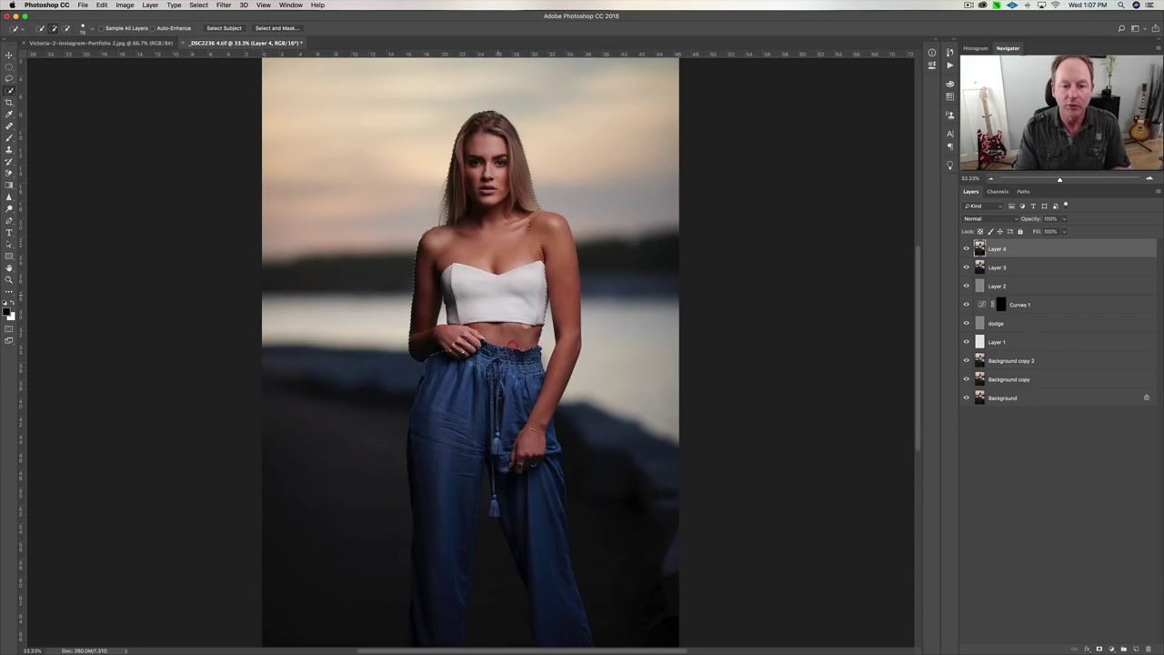
mouse_move(568, 259)
left_mouse_down()
mouse_move(573, 354)
mouse_move(547, 400)
left_mouse_up()
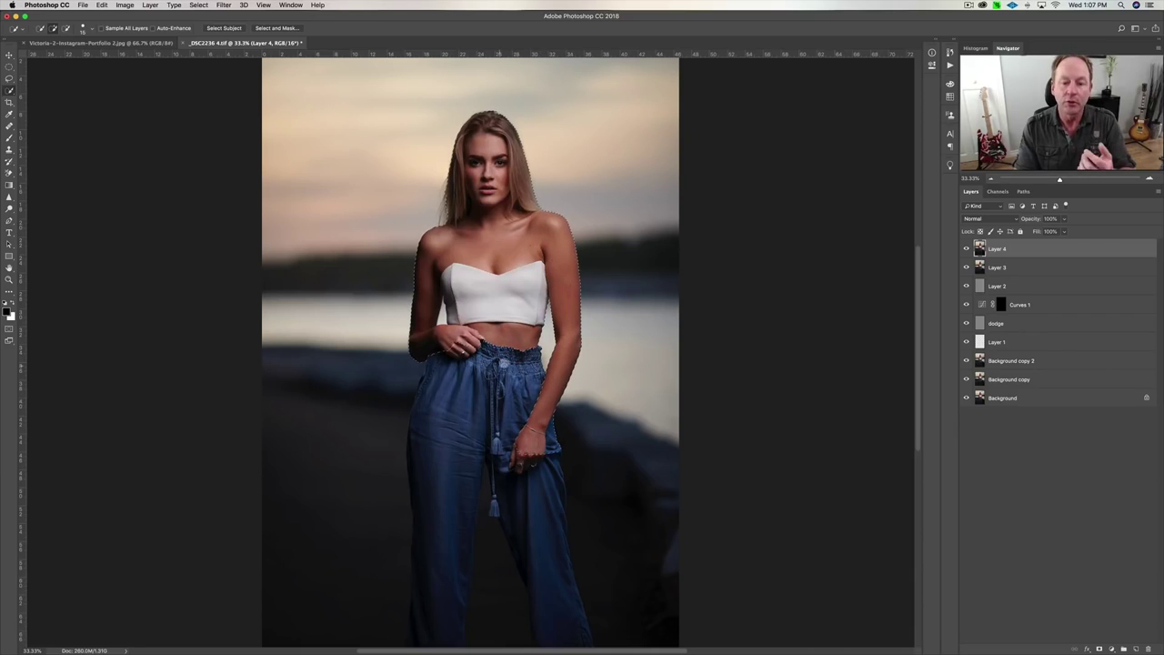
left_click_drag(446, 373, 444, 451)
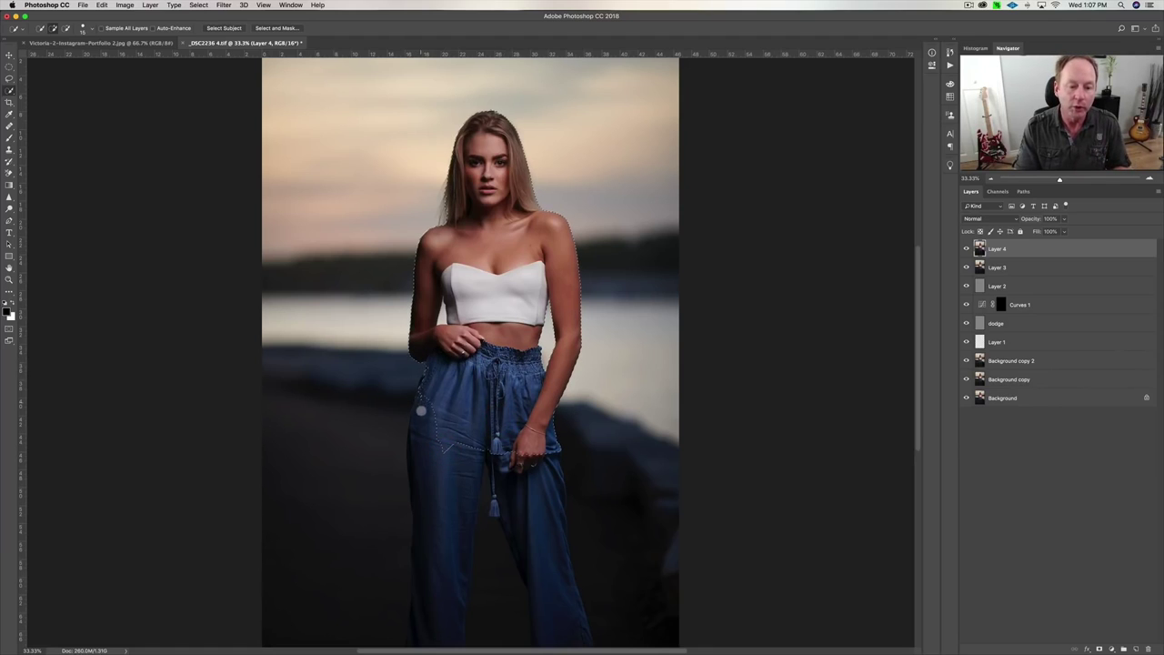
mouse_move(421, 416)
left_mouse_down()
mouse_move(424, 486)
mouse_move(452, 505)
mouse_move(440, 632)
mouse_move(443, 597)
mouse_move(557, 517)
left_mouse_up()
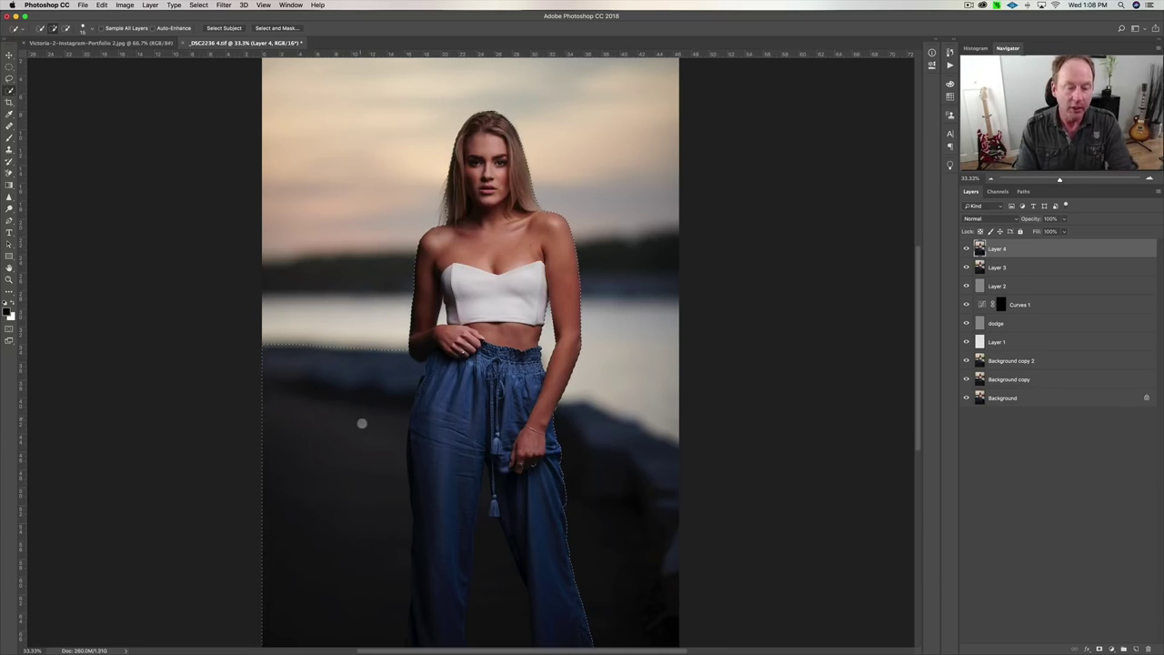
- Subtract the dark background beside the trousers from the selection and open it in Select and Mask
left_click_drag(358, 385, 354, 507)
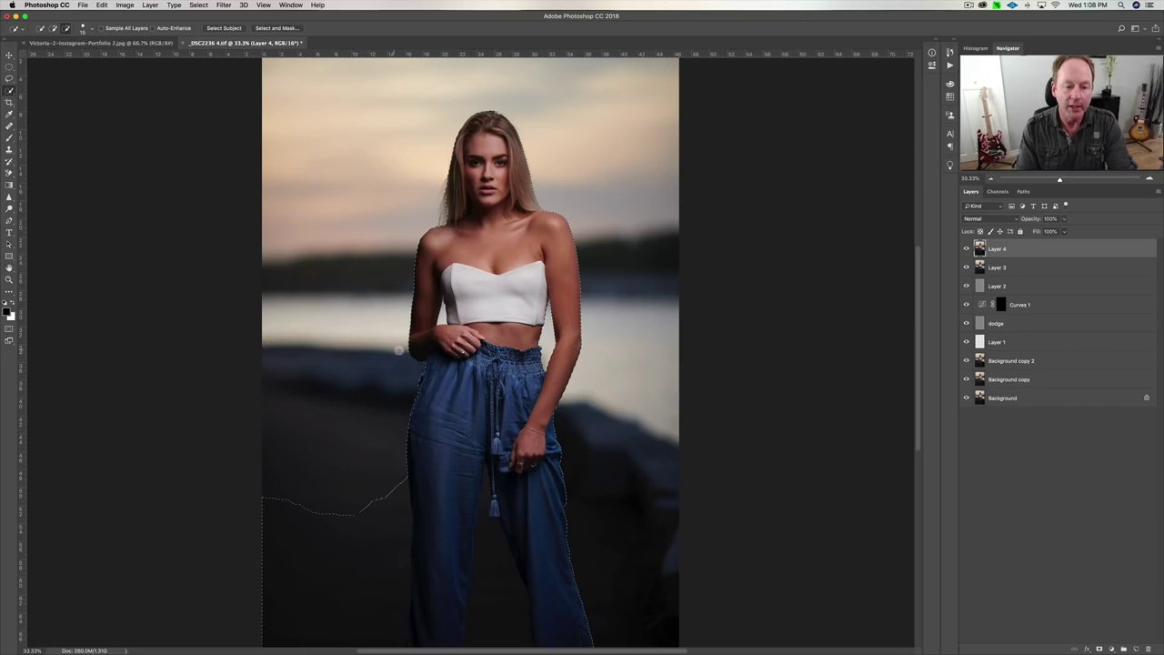
mouse_move(372, 512)
left_mouse_down()
mouse_move(374, 600)
mouse_move(371, 573)
mouse_move(397, 637)
left_mouse_up()
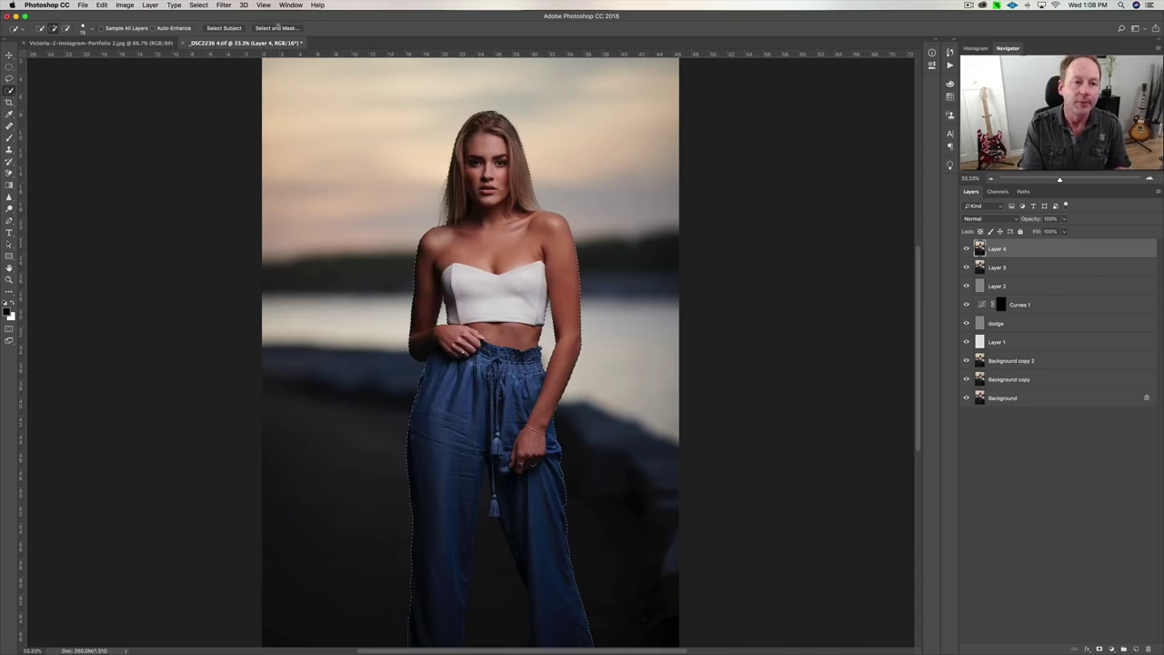
left_click(278, 28)
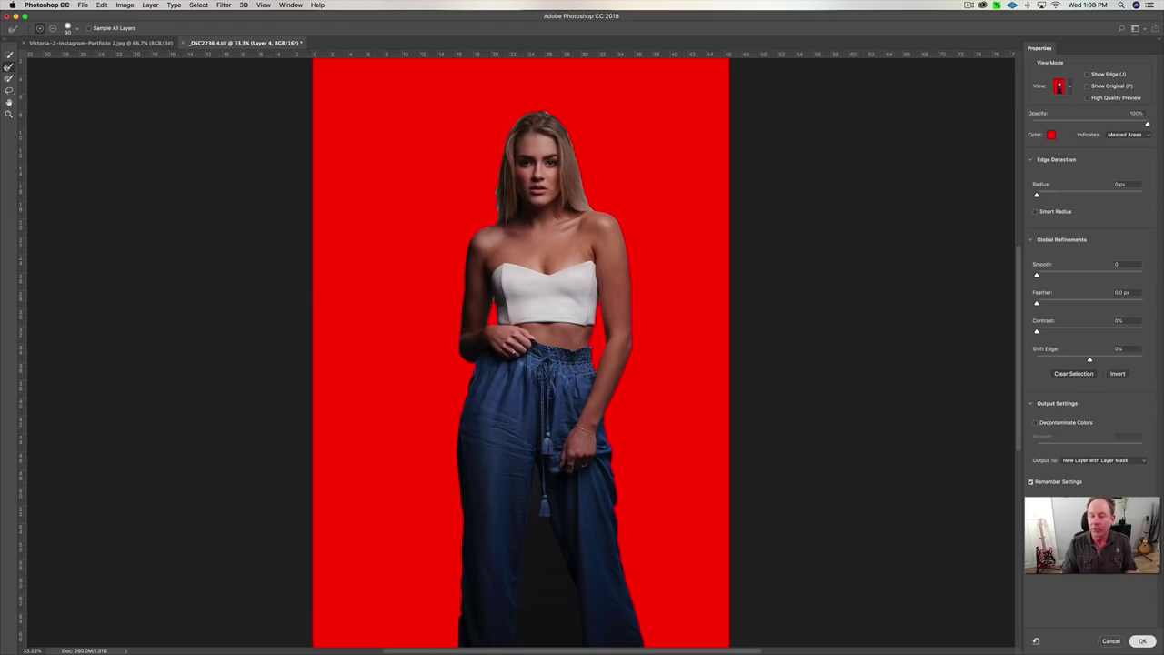
- Output the refined selection as a new layer with layer mask, with Layer 4 shown, and stamp all visible layers above it
left_click(1143, 640)
left_click(966, 266)
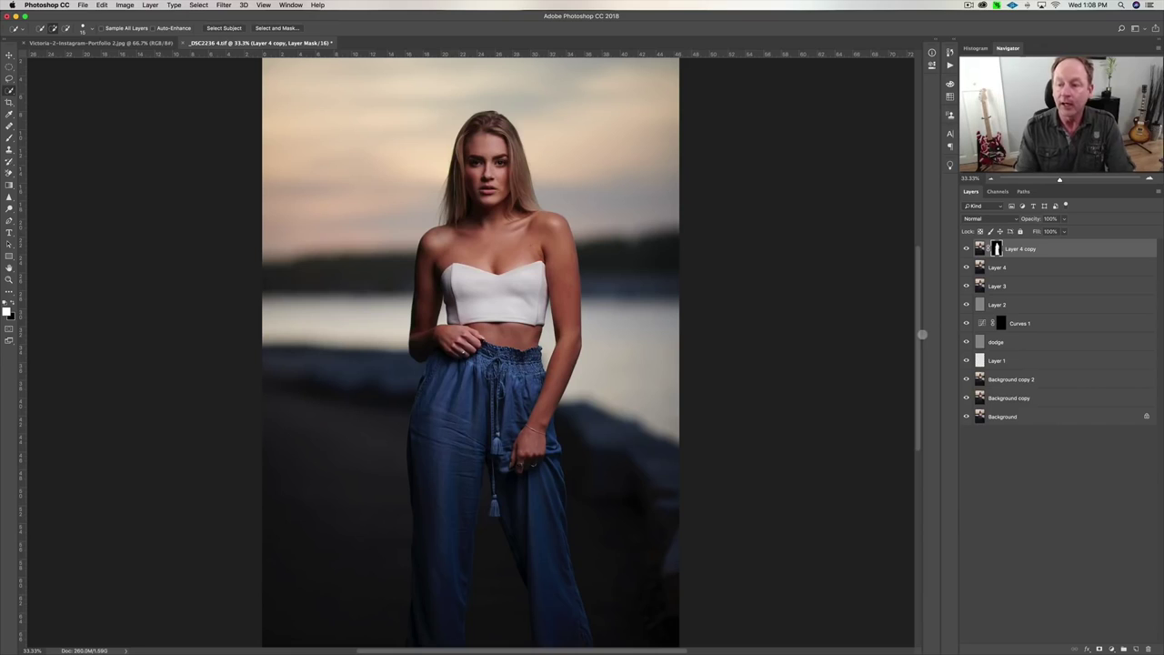
key("super+alt+shift+e")
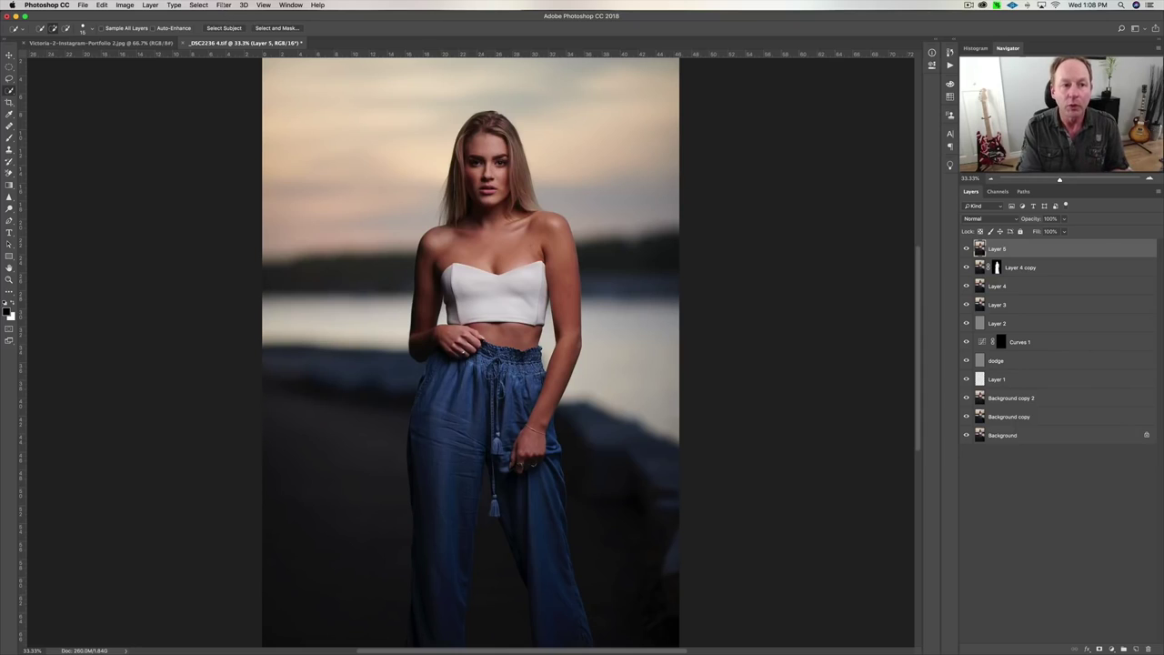
- Open the stamped Layer 5 in the Camera Raw Filter and warm it with temperature +11 and tint about +24
left_click(224, 6)
mouse_move(281, 131)
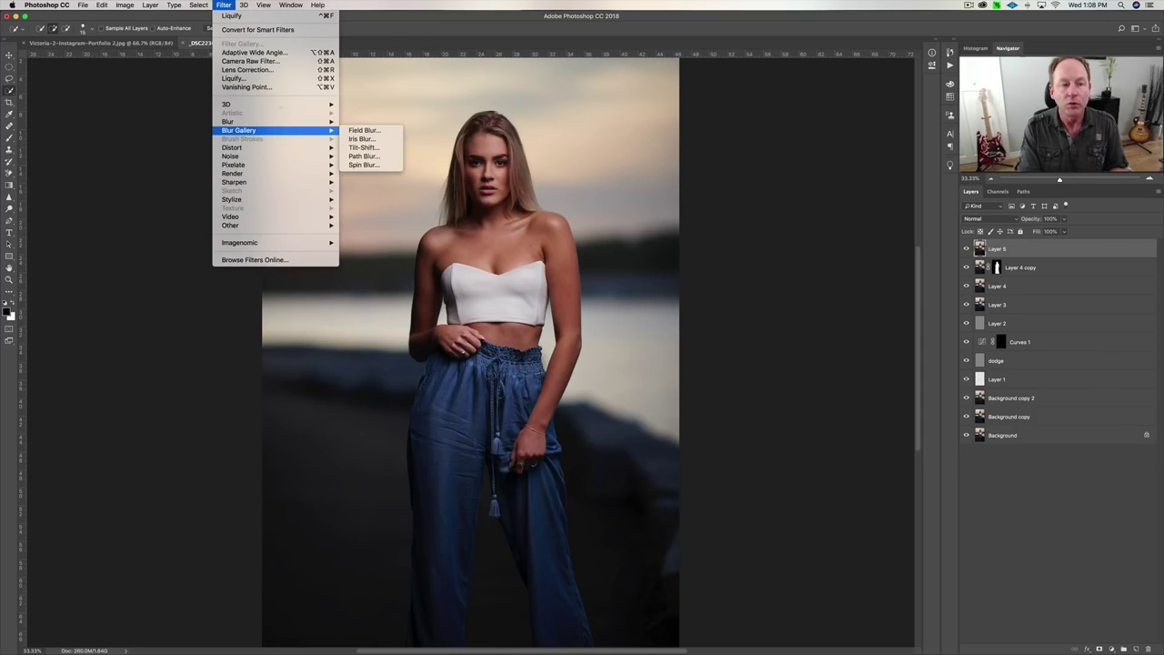
left_click(284, 61)
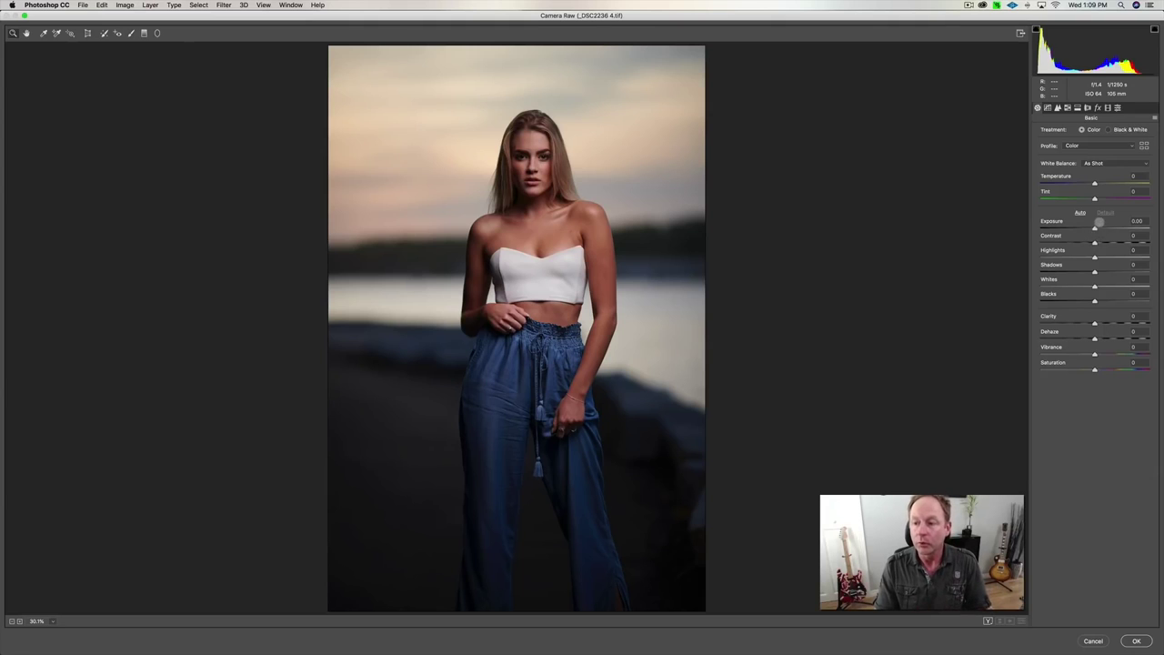
mouse_move(1094, 183)
left_mouse_down()
mouse_move(1078, 183)
mouse_move(1101, 183)
mouse_move(1108, 198)
left_mouse_up()
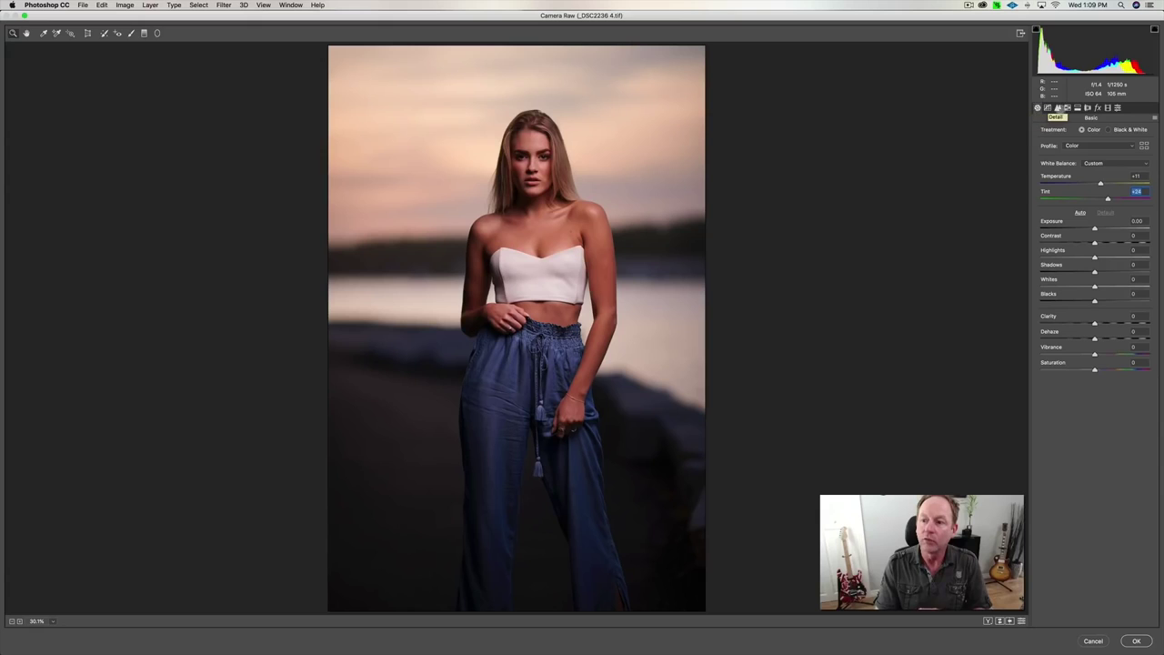
- Shift the HSL hues to reds -86, oranges about -79 and yellows about -82, turn the blues towards teal, and apply the filter
left_click(1067, 107)
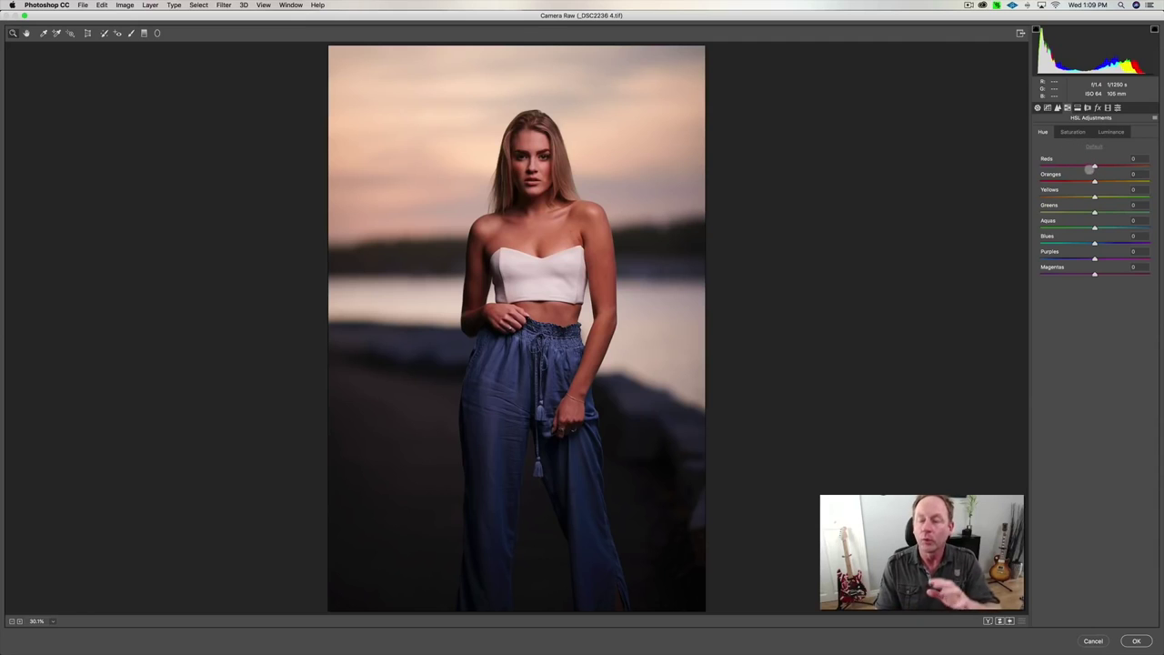
left_click_drag(1095, 166, 1049, 163)
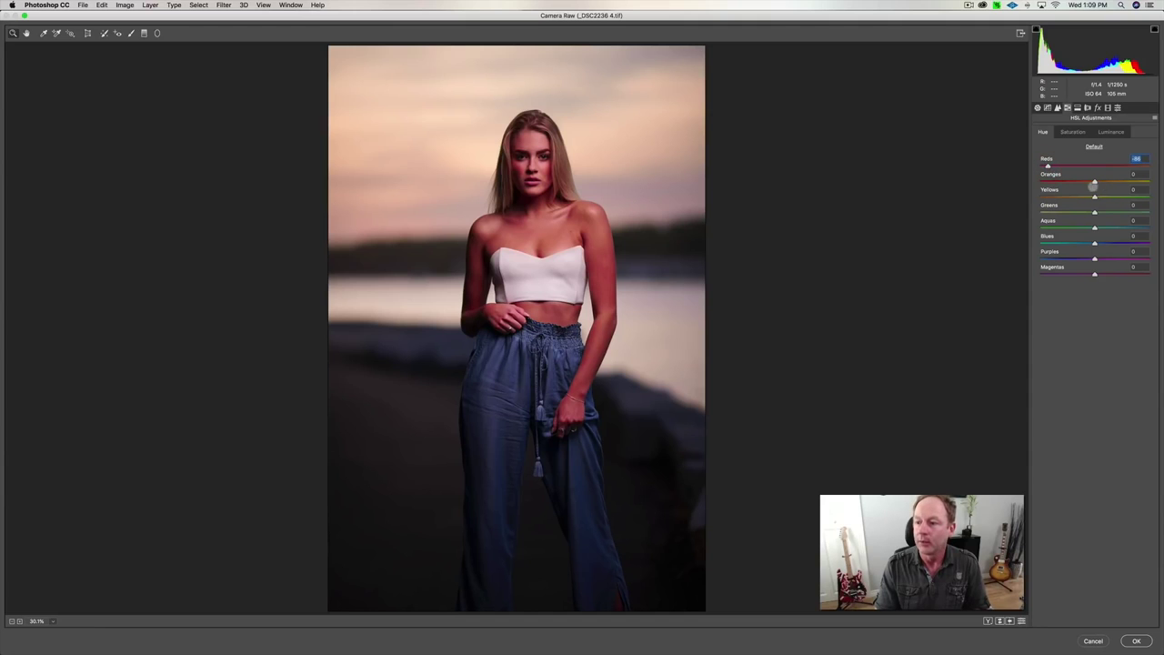
left_click_drag(1094, 181, 1052, 180)
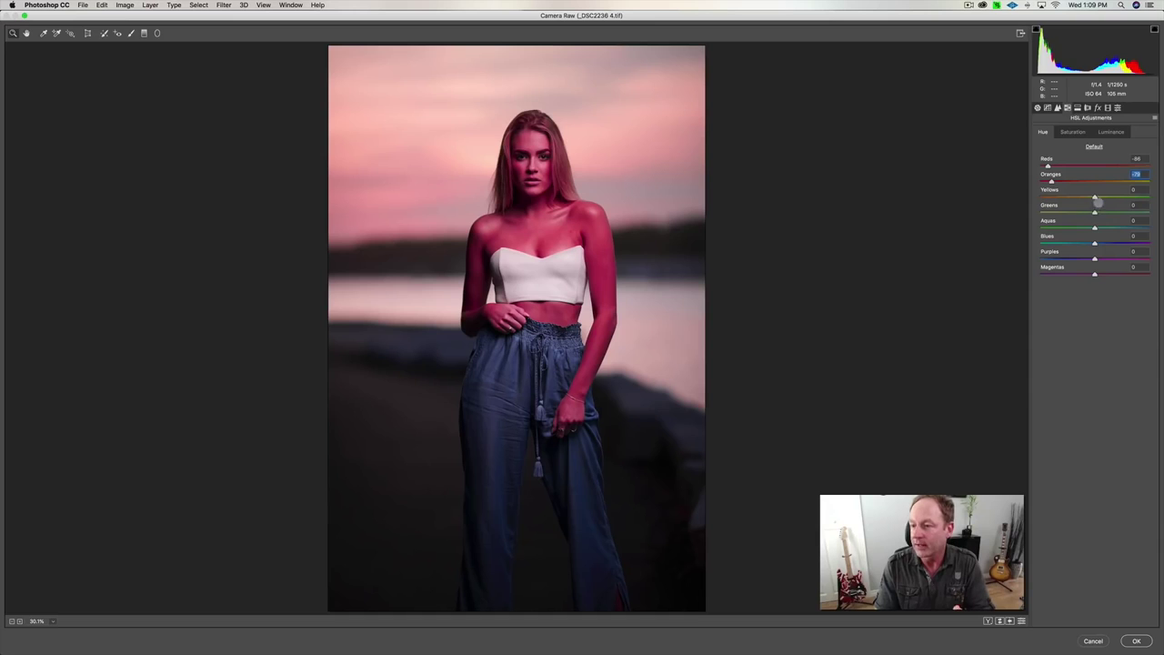
left_click_drag(1094, 198, 1049, 196)
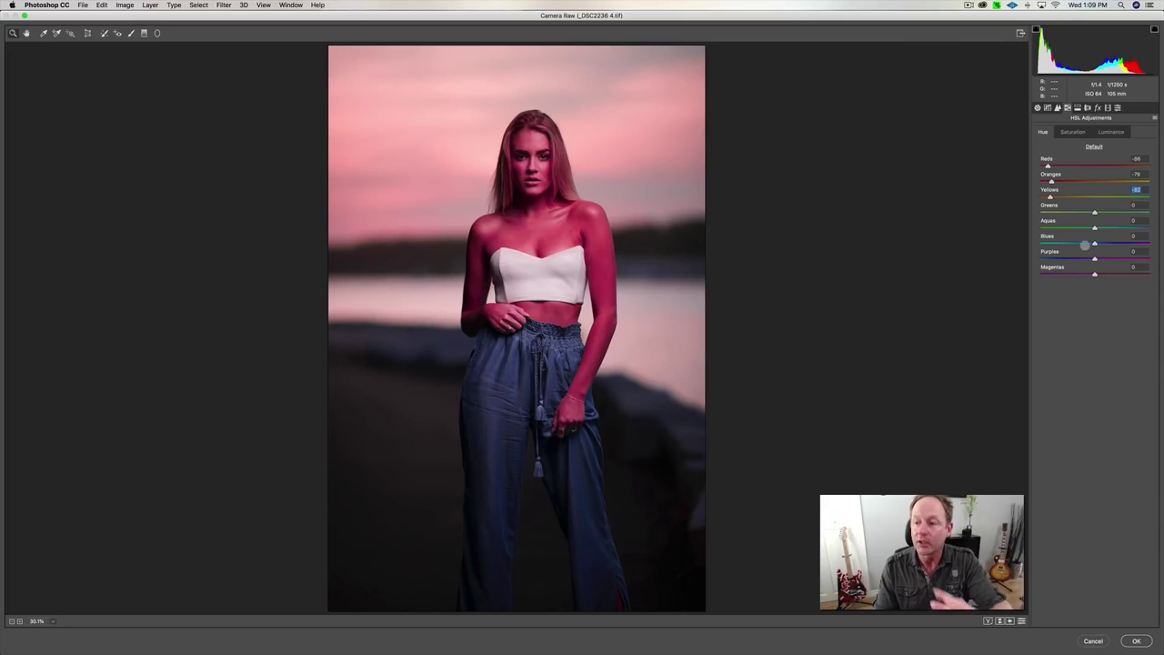
left_click_drag(1096, 228, 1069, 244)
left_click(1135, 641)
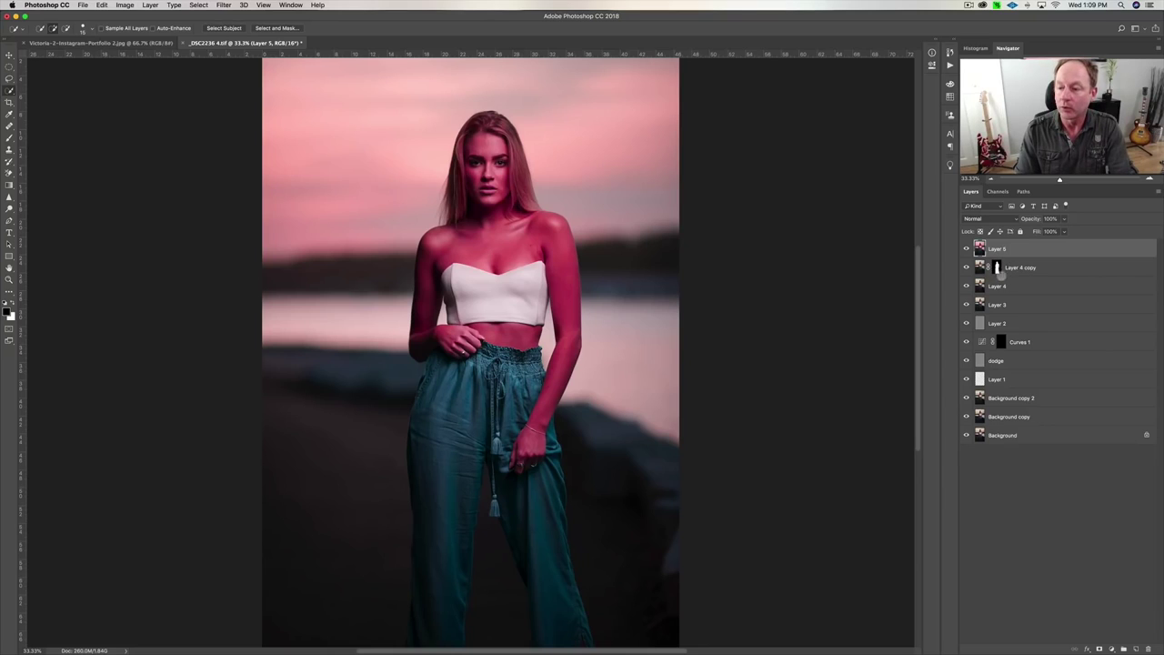
- Copy the woman's mask from Layer 4 copy onto Layer 5 and invert it so the colour shift affects only the background
left_click_drag(996, 267, 999, 250)
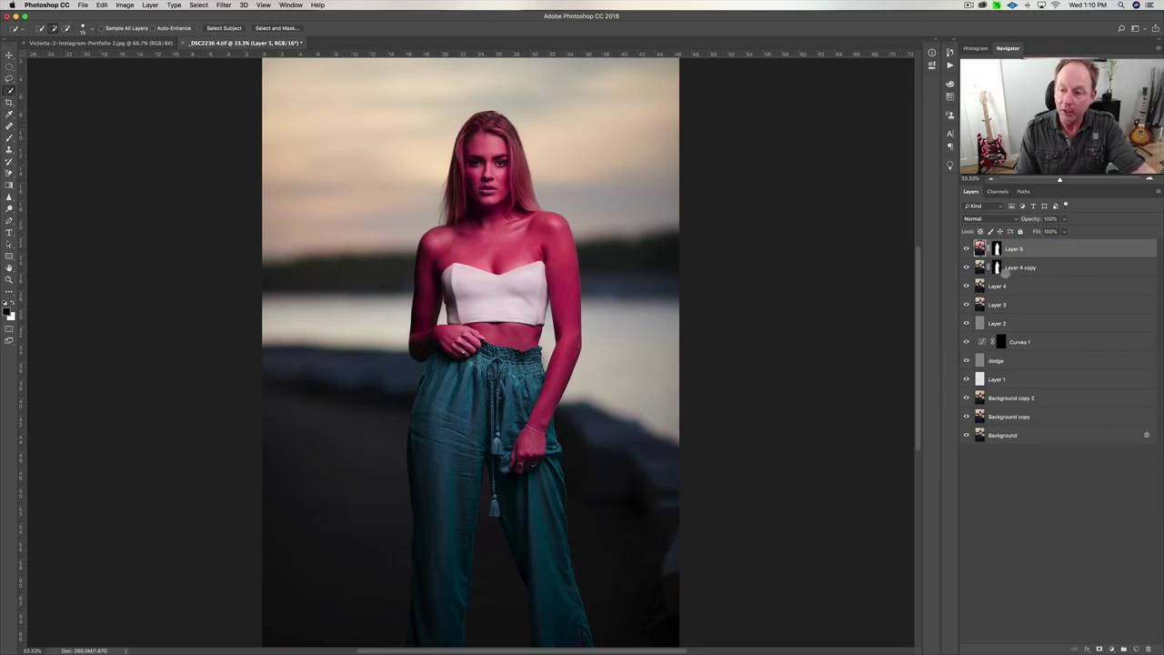
left_click(997, 248)
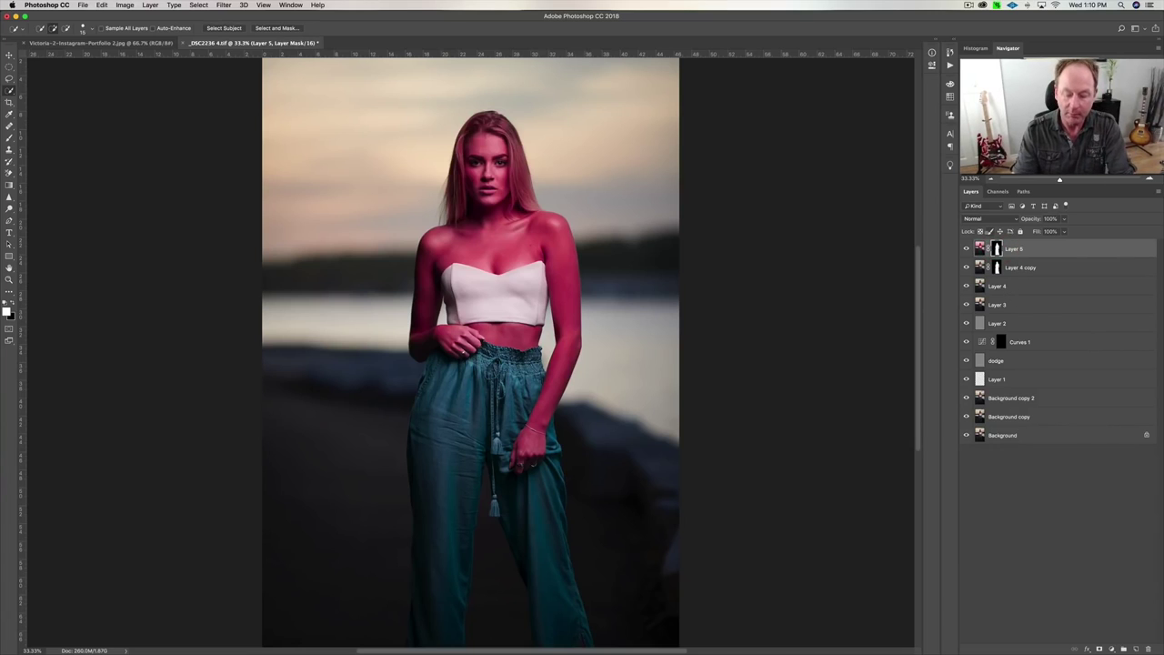
key("backslash")
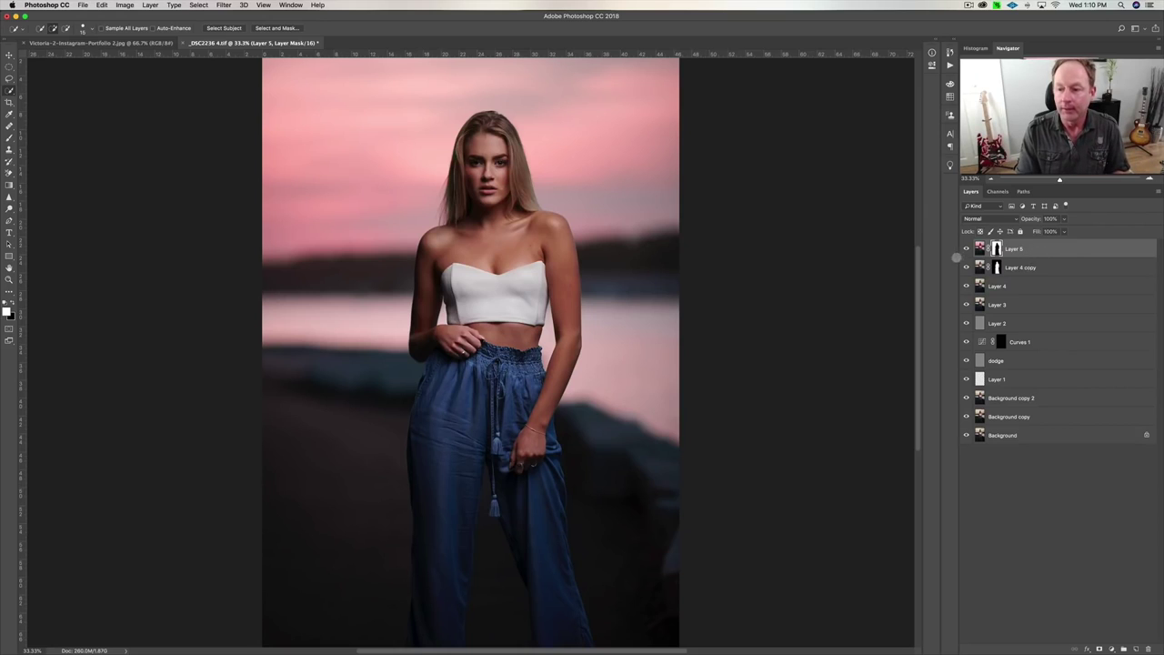
- Compare the sky and water before and after the colour shift by toggling the visibility of Layer 5
left_click(966, 249)
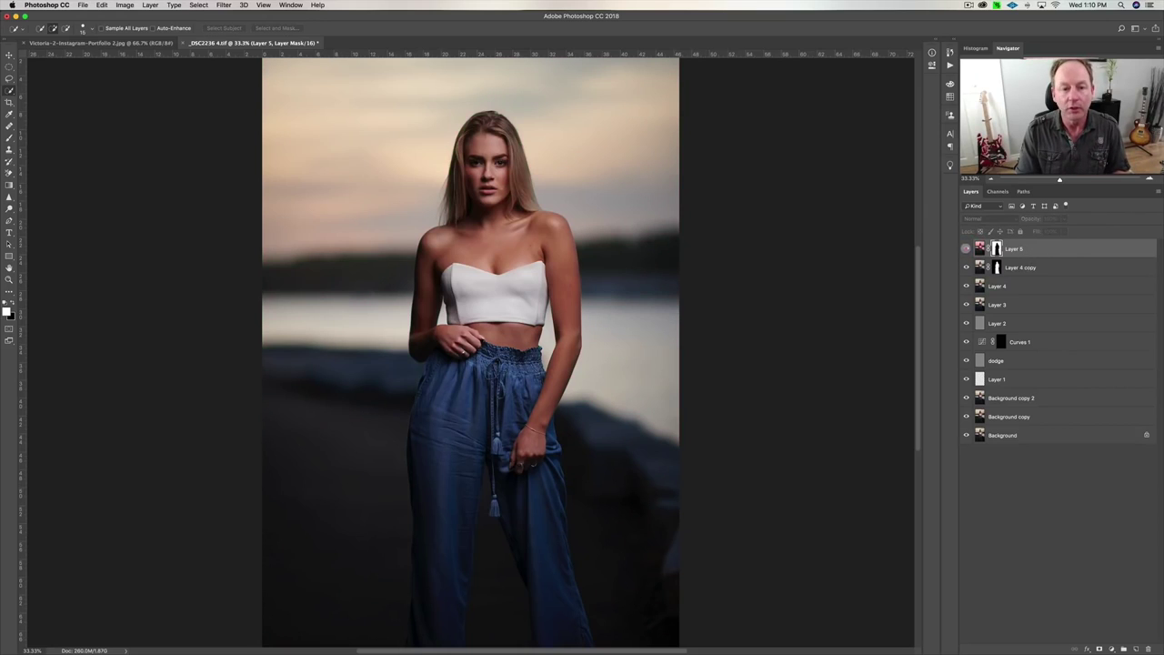
left_click(966, 249)
left_click(967, 249)
left_click(966, 249)
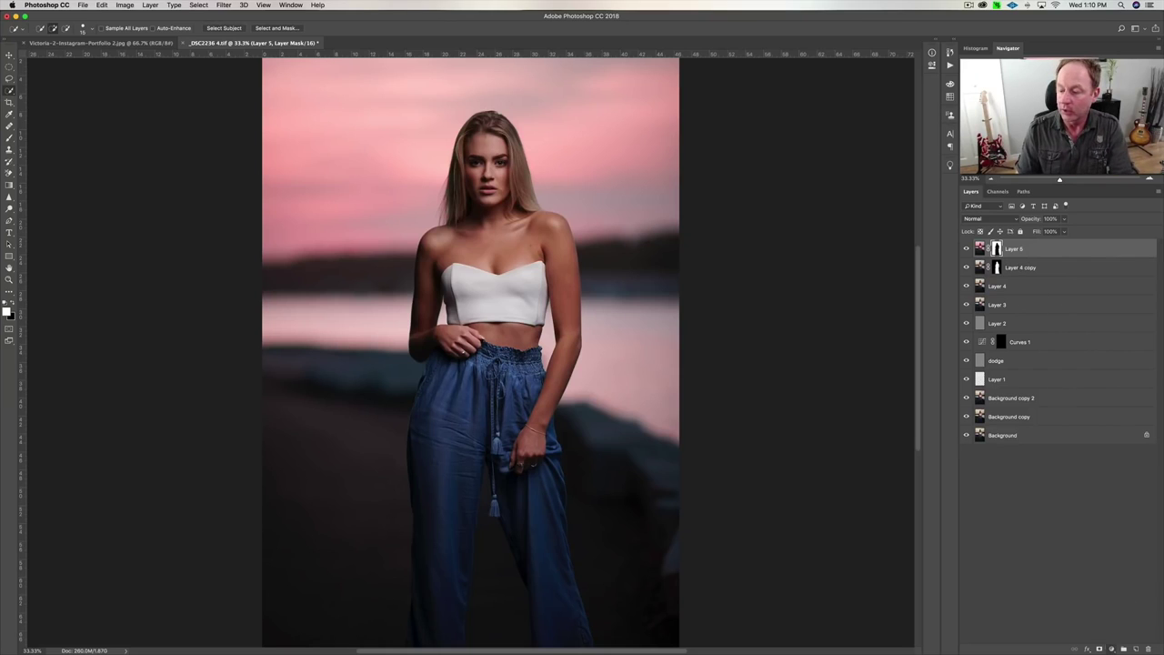
- Add a Curves adjustment darkening the midtones from input 137 to output 108, and replace its mask with a copy of Layer 5's mask
left_click(1111, 649)
left_click(1121, 525)
mouse_move(853, 148)
left_mouse_down()
mouse_move(895, 146)
mouse_move(872, 141)
left_mouse_up()
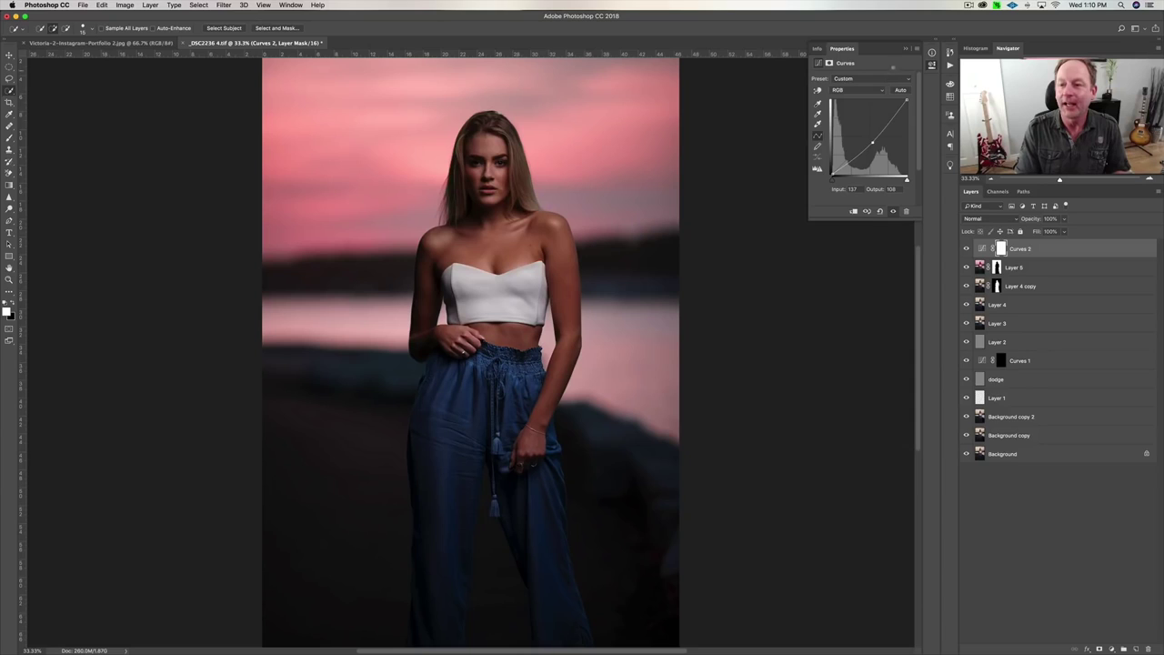
left_click(903, 47)
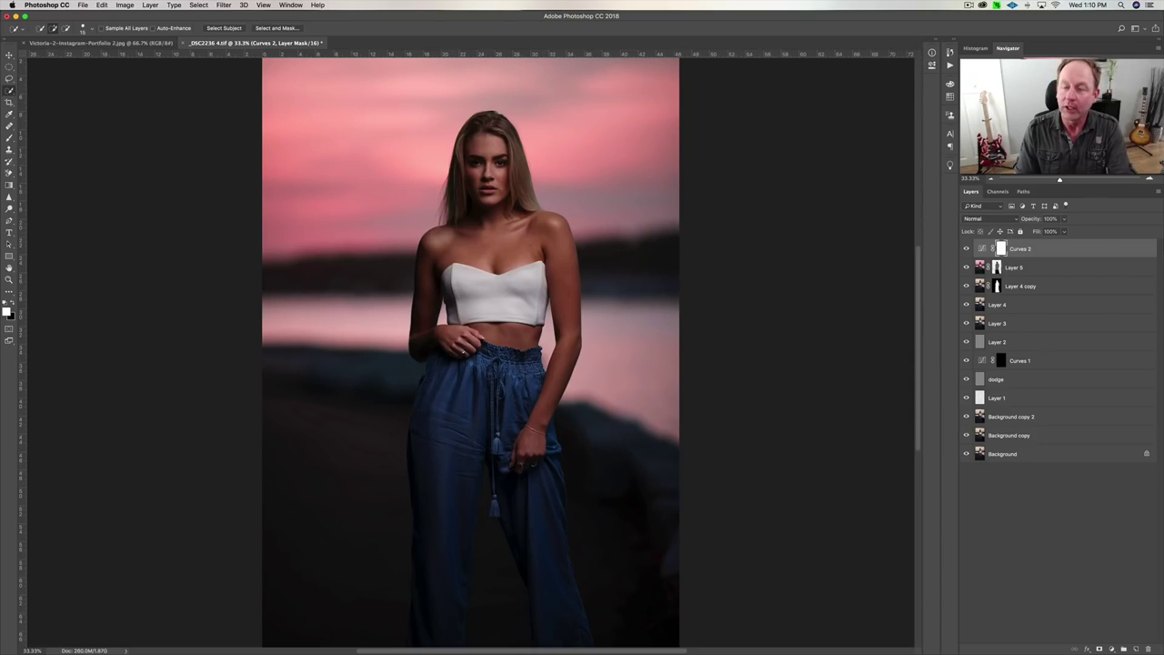
left_click_drag(997, 267, 1002, 249)
left_click(649, 210)
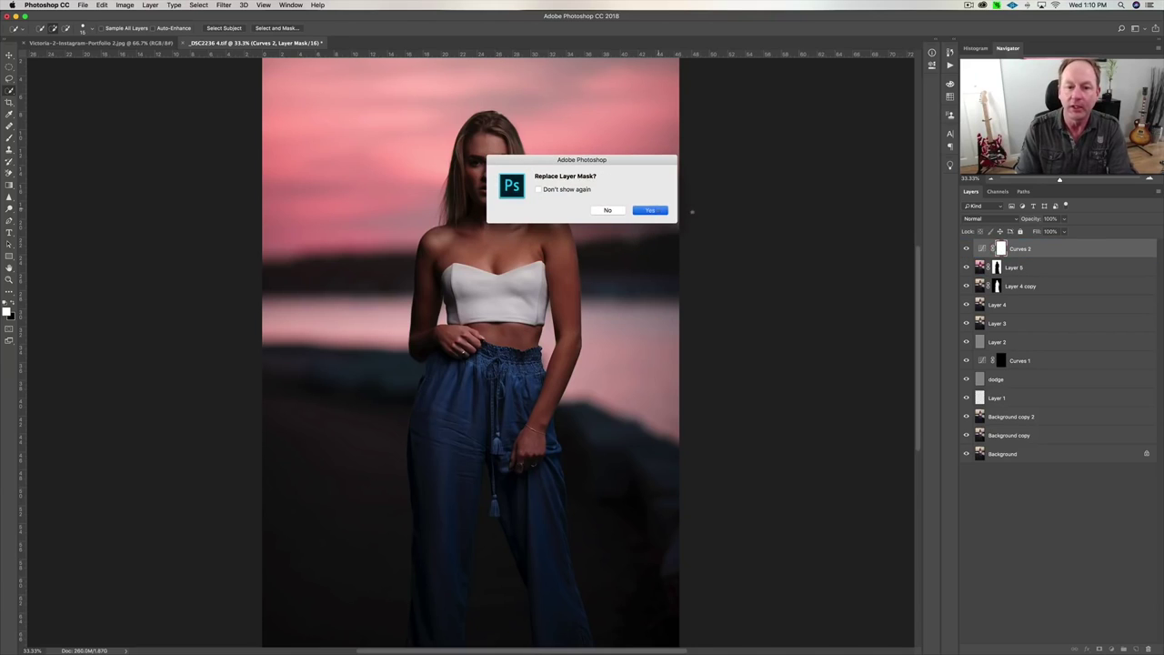
- Compare the background with and without the darkening Curves layer and reduce that layer's opacity to 56%
left_click(968, 248)
left_click(967, 248)
left_click(967, 248)
left_click(967, 248)
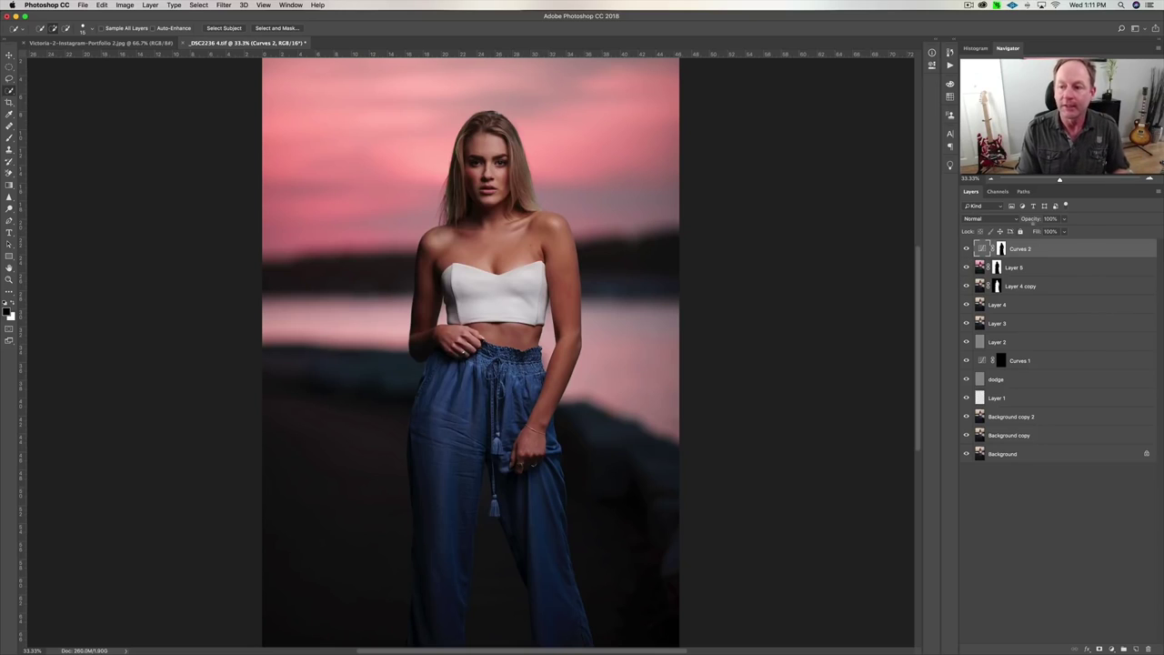
left_click_drag(1030, 218, 1004, 219)
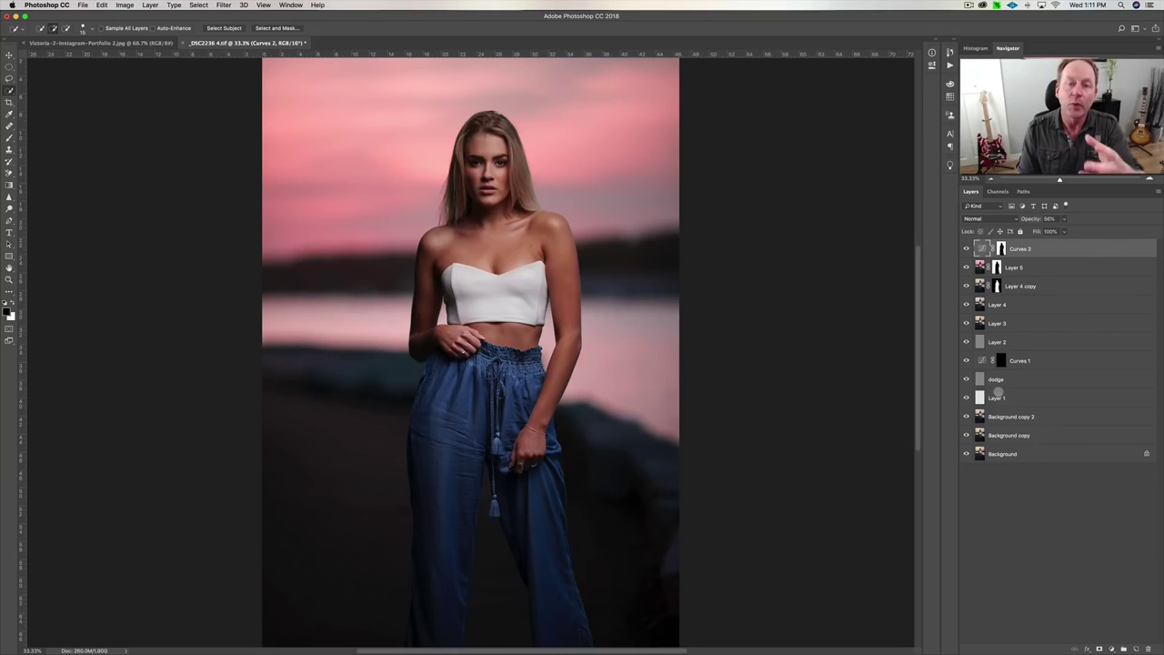
- Add another Curves adjustment for the eyes that brightens the midtones from input 119 to output 160
key("super+plus")
key("super+plus")
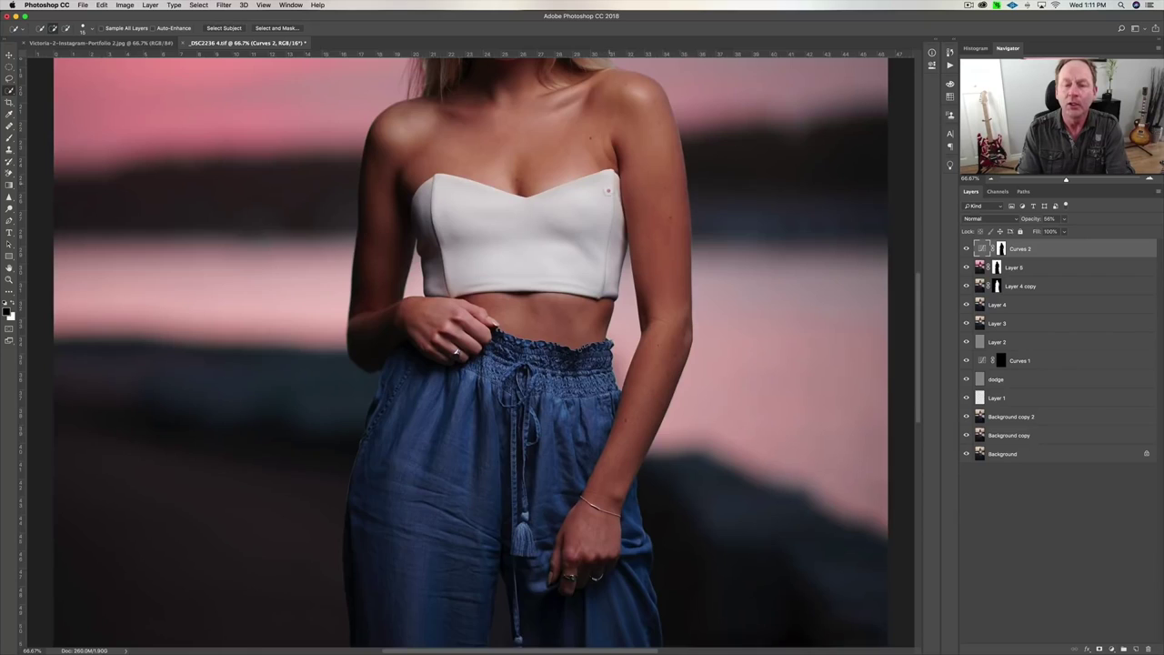
scroll(628, 446, "up", 7)
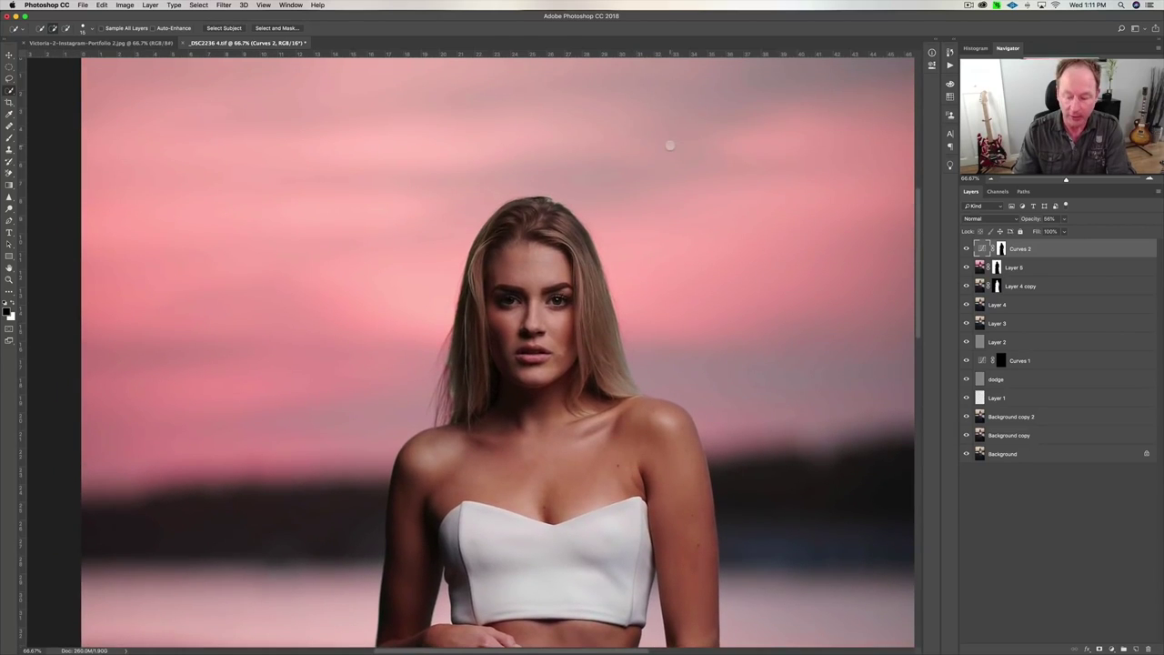
key("super+plus")
key("super+plus")
left_click_drag(747, 289, 566, 408)
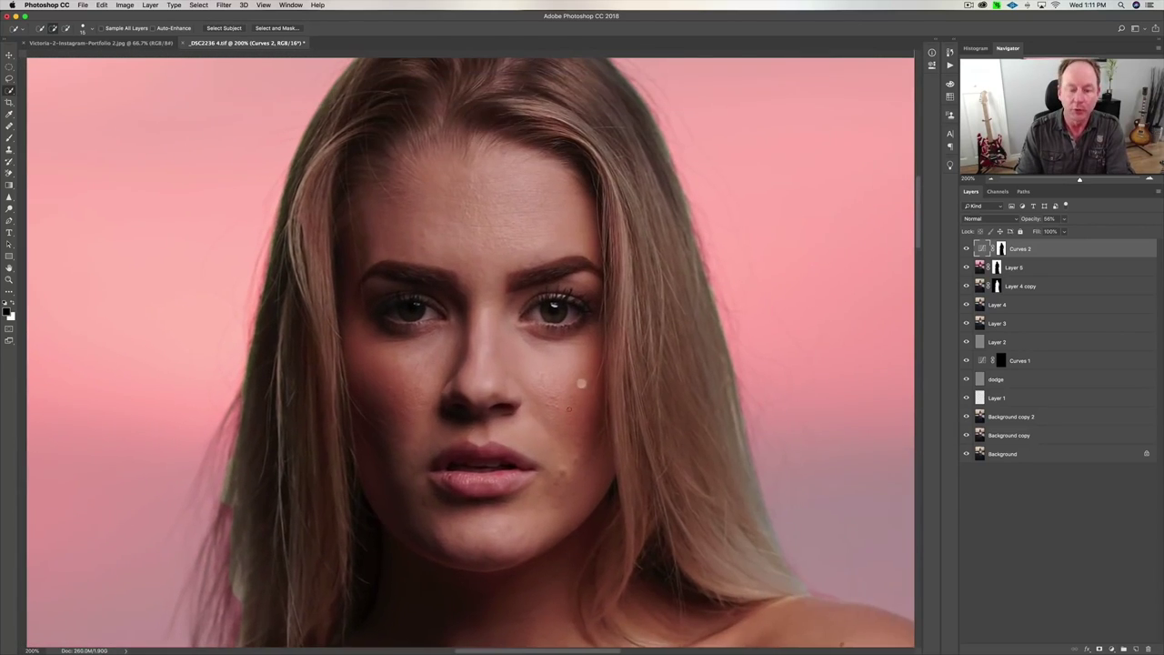
key("super+plus")
key("super+plus")
key("super+plus")
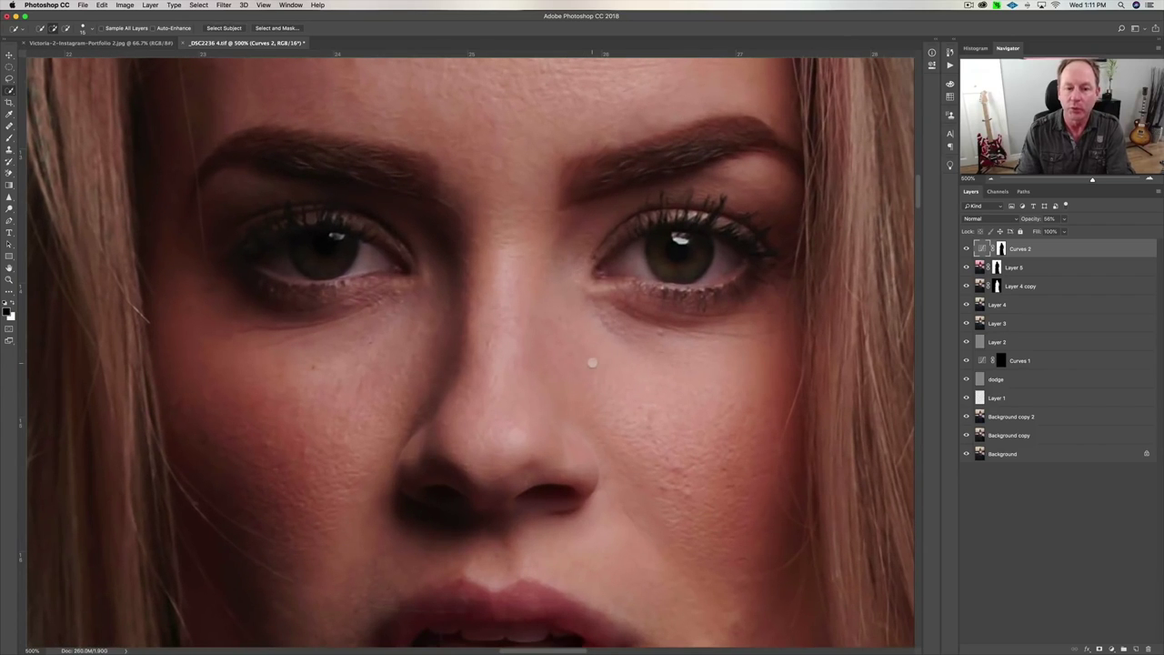
left_click_drag(731, 374, 707, 409)
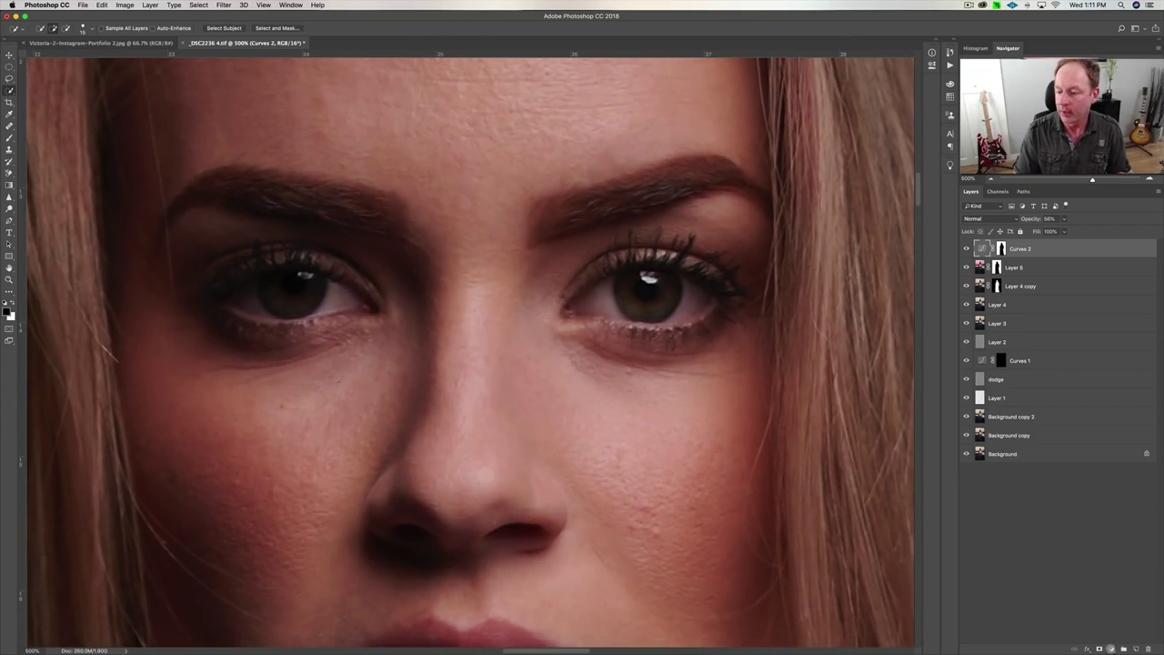
left_click(1112, 648)
left_click(1125, 520)
left_click_drag(883, 137, 868, 124)
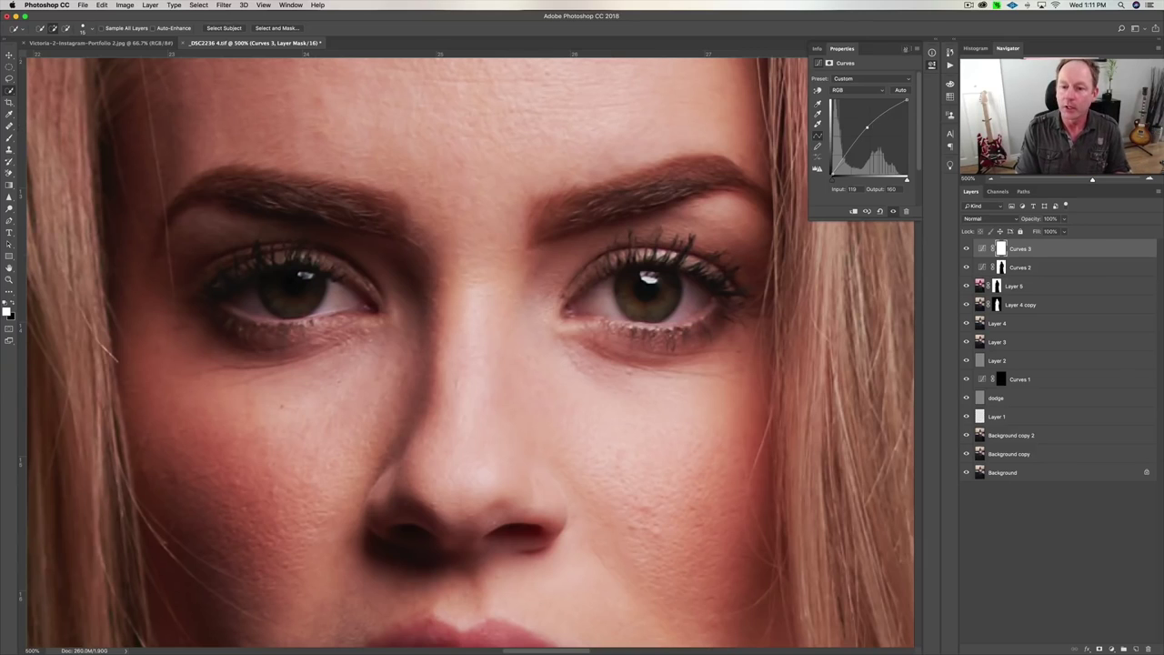
left_click(932, 66)
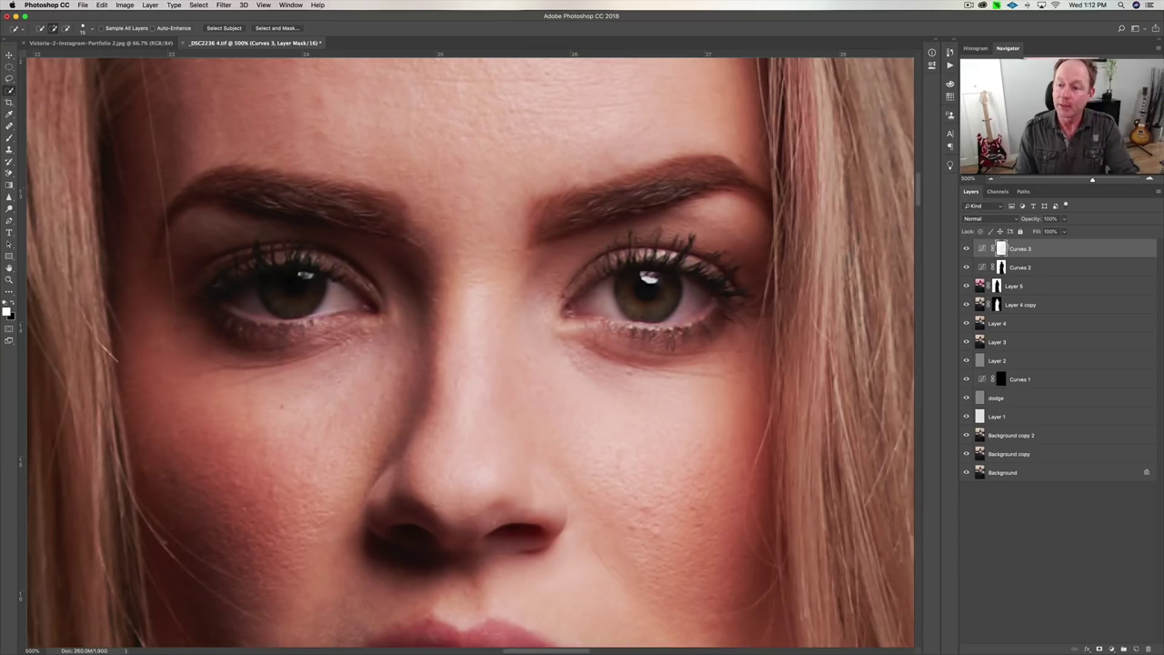
- Invert the brightening Curves layer's mask to black and set the Brush tool's flow to 20%
left_click(1002, 248)
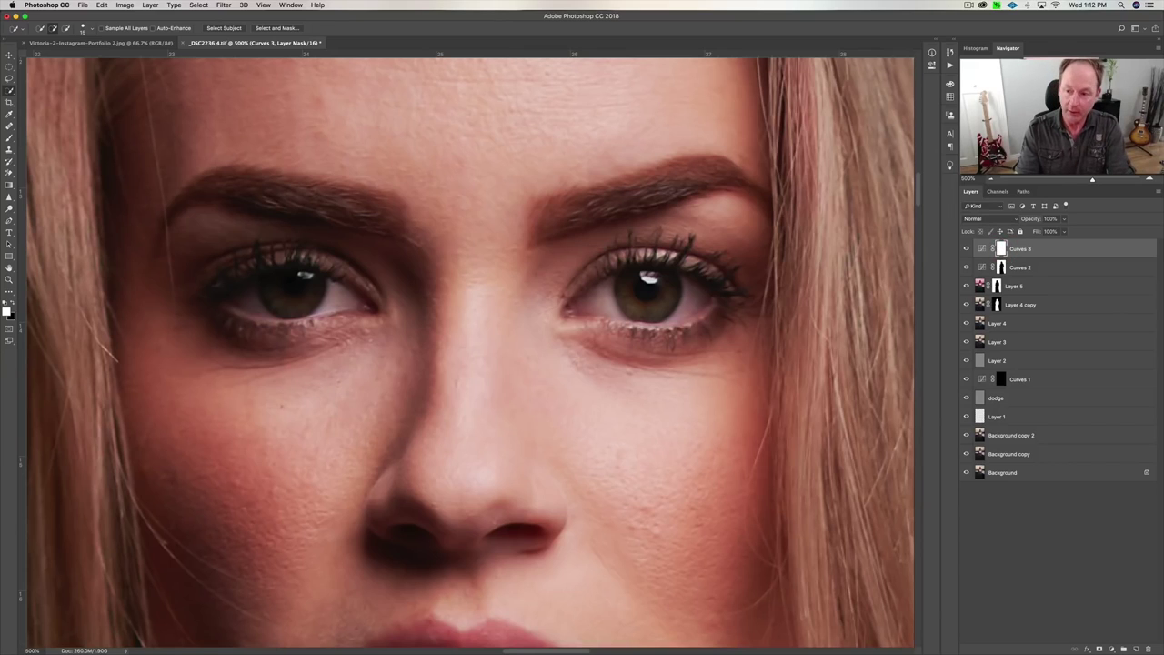
key("super+i")
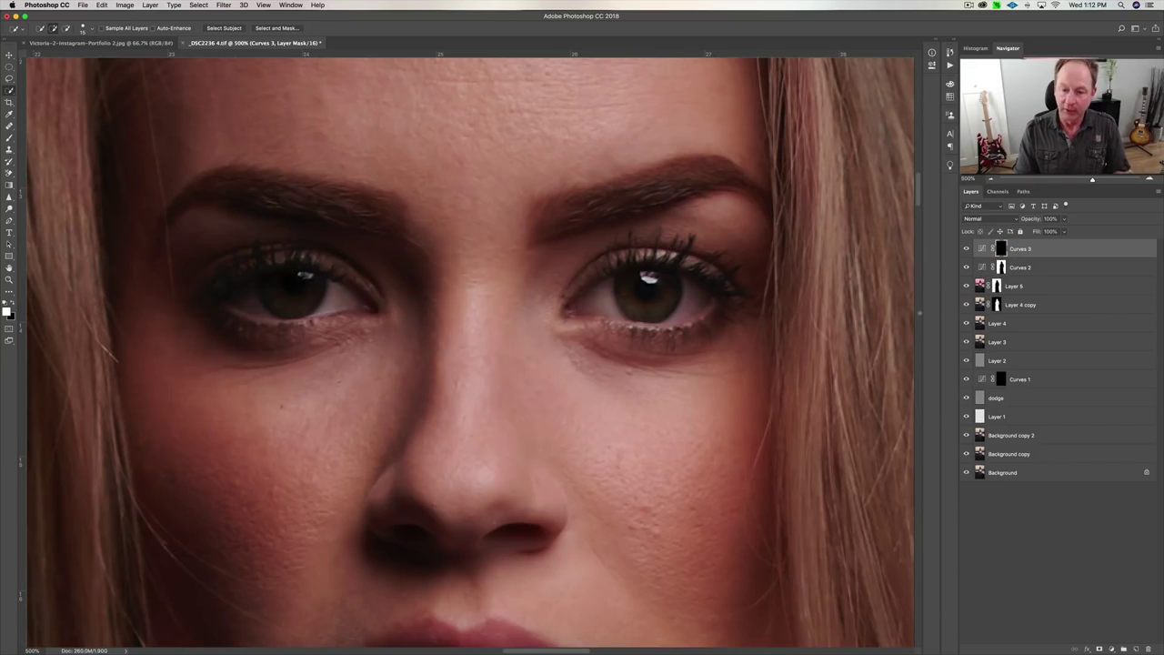
key("b")
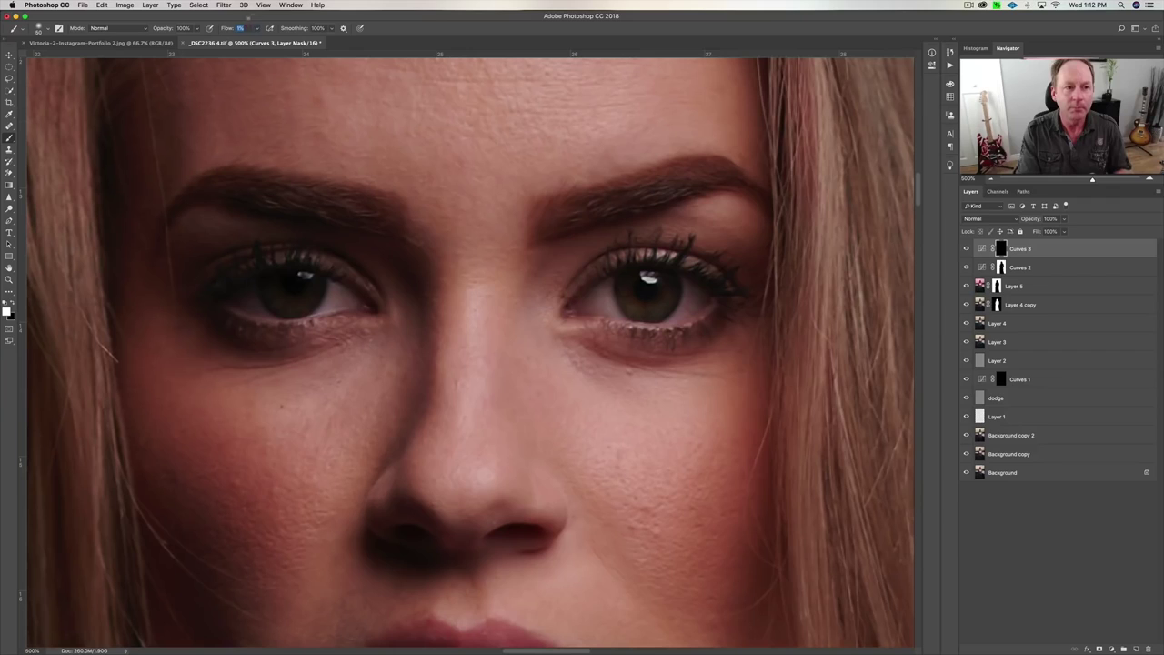
type("20")
key("Return")
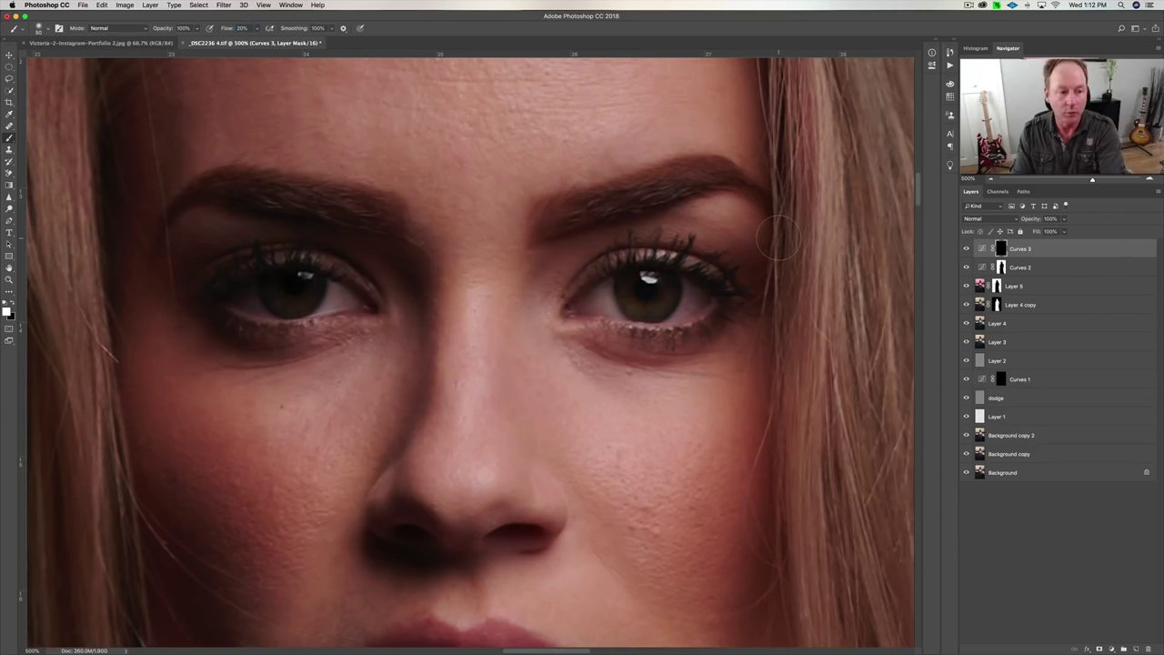
- Paint white on the Curves 3 mask over the catchlights and irises of both eyes with a smaller brush to brighten them
mouse_move(651, 284)
left_mouse_down()
mouse_move(687, 264)
mouse_move(665, 301)
mouse_move(657, 280)
mouse_move(659, 317)
mouse_move(650, 279)
left_mouse_up()
key("bracketleft")
key("bracketleft")
key("bracketleft")
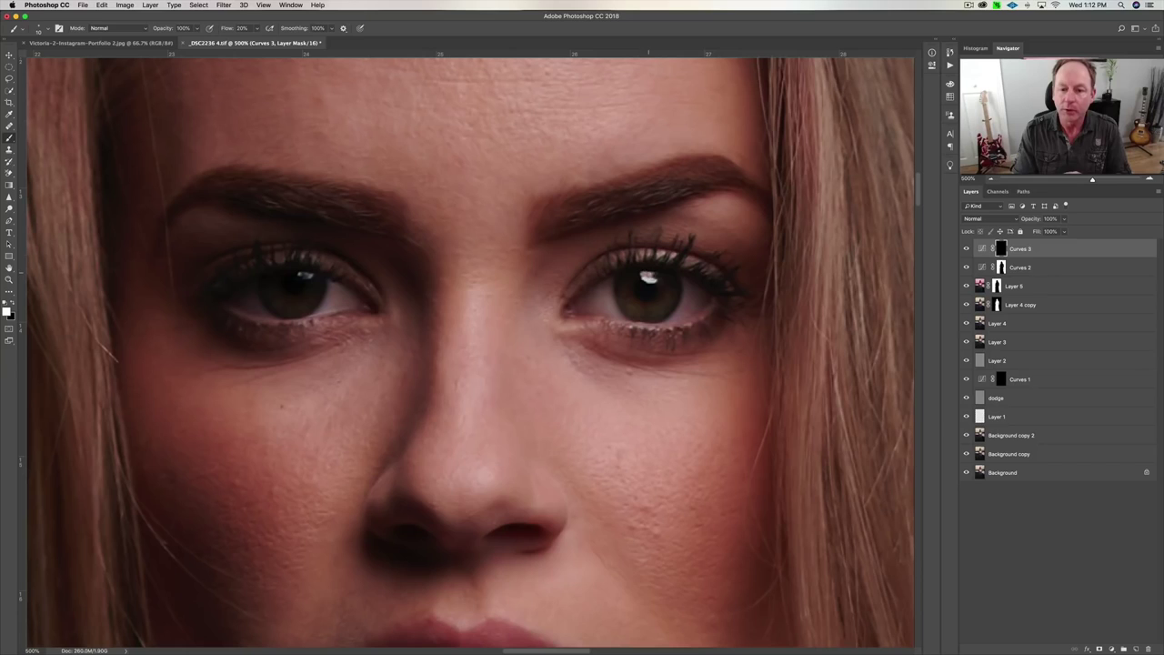
left_click_drag(307, 273, 306, 273)
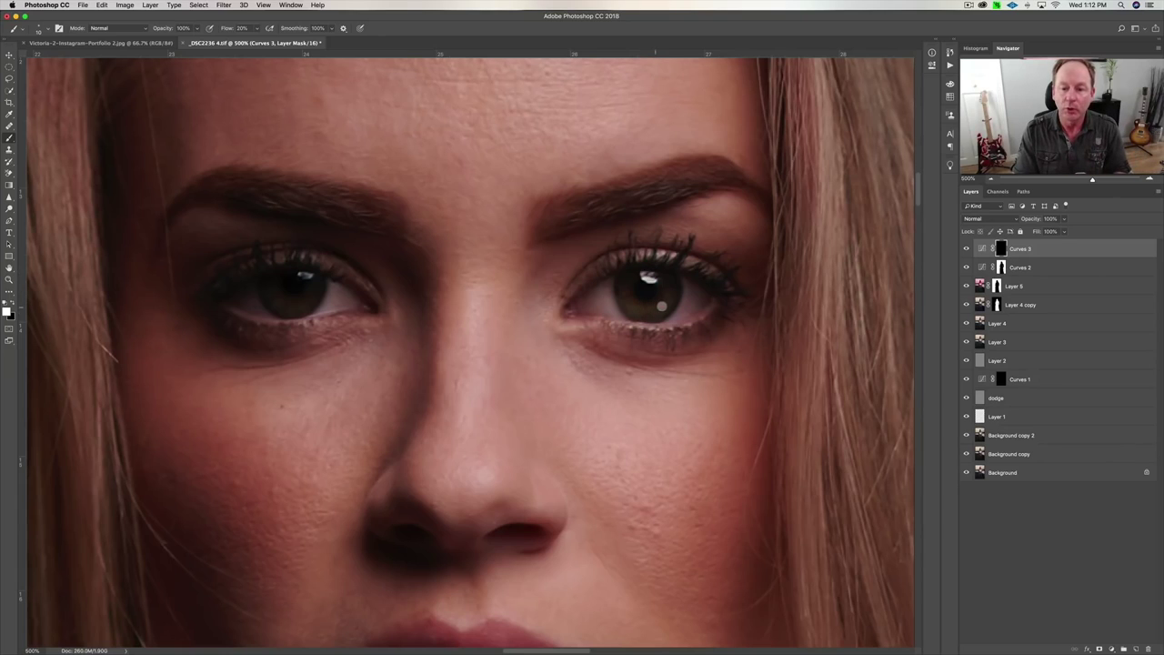
mouse_move(640, 309)
left_mouse_down()
mouse_move(623, 298)
mouse_move(646, 312)
left_mouse_up()
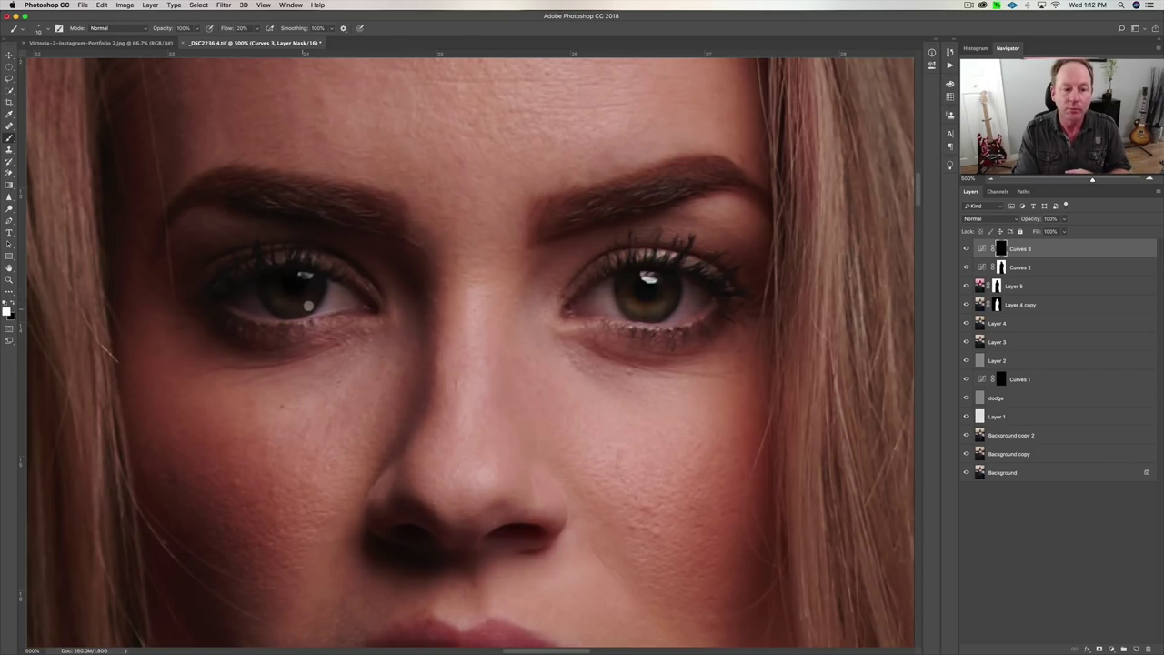
mouse_move(312, 285)
left_mouse_down()
mouse_move(295, 302)
mouse_move(269, 302)
mouse_move(273, 293)
mouse_move(285, 310)
left_mouse_up()
key("backslash")
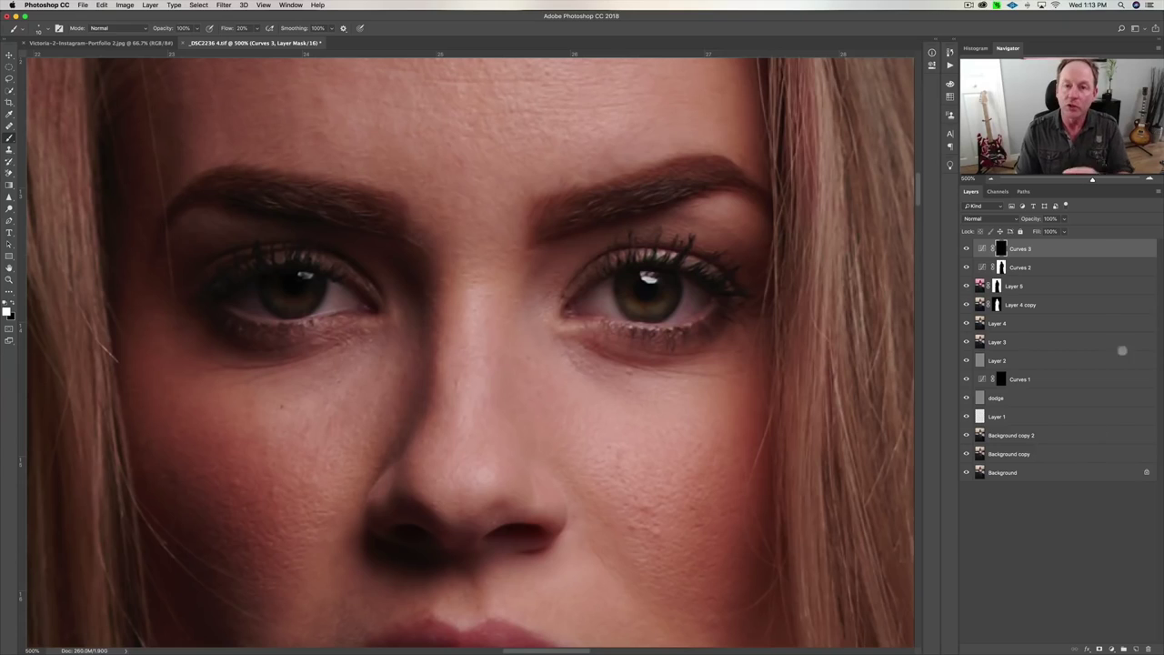
- In the Curves 3 layer's blending options, split the underlying layer's black Blend If slider to 0 / 41 for Gray
right_click(1069, 251)
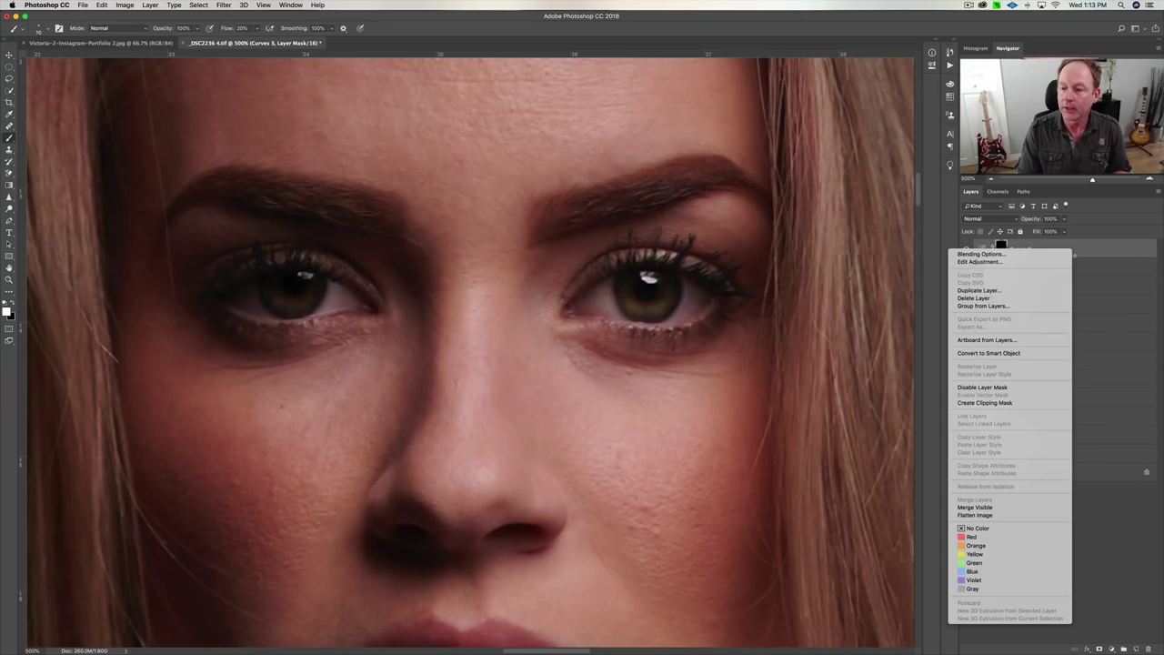
left_click(1058, 254)
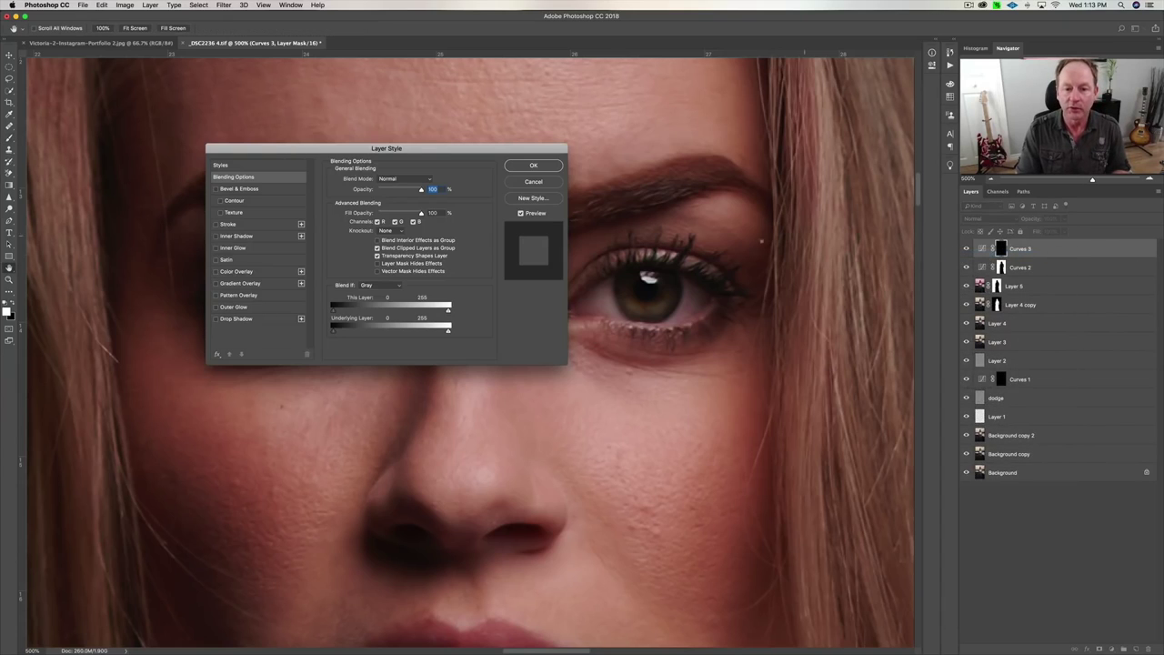
left_click_drag(488, 149, 512, 176)
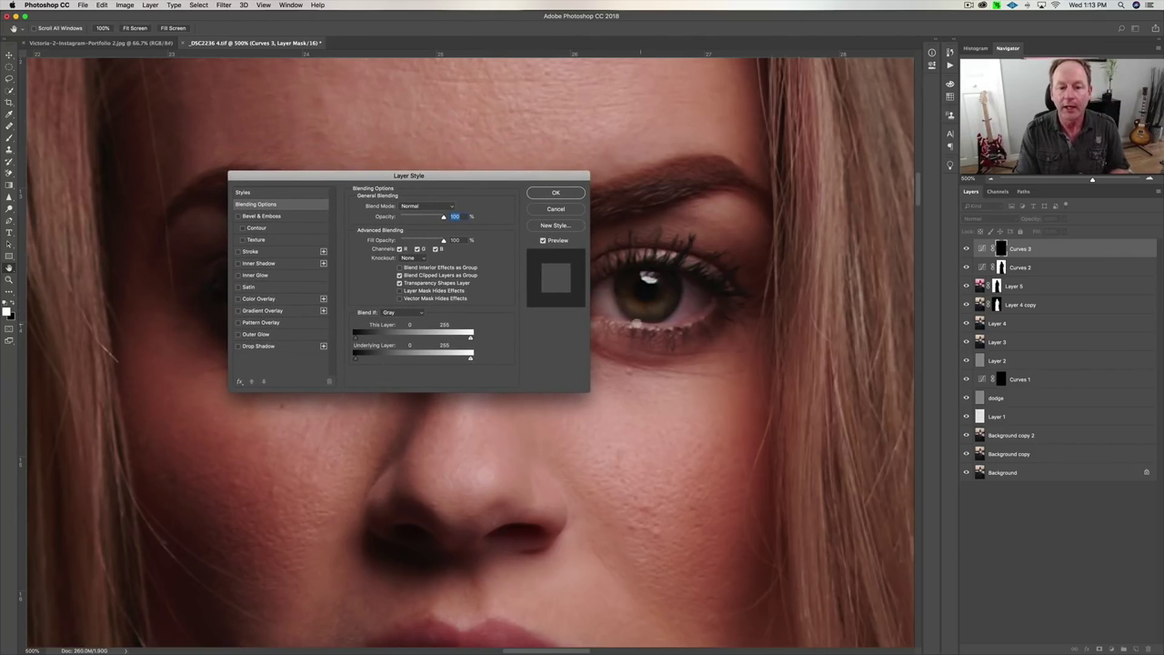
left_click_drag(513, 175, 512, 160)
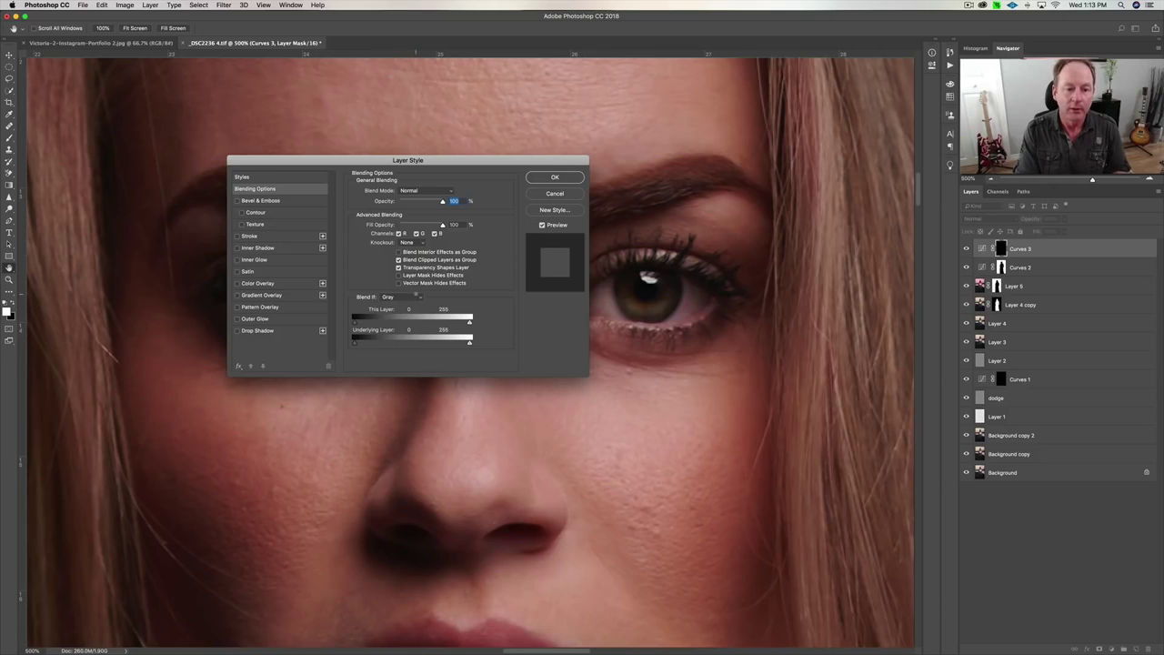
left_click(405, 297)
left_click(439, 299)
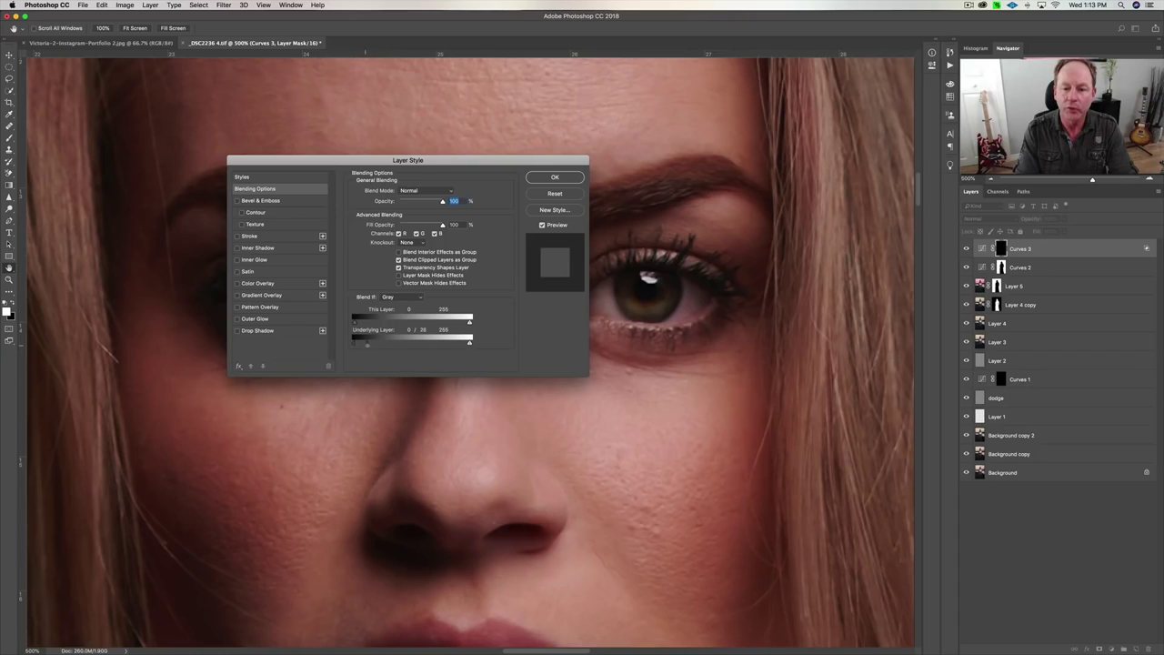
left_click_drag(372, 345, 374, 344)
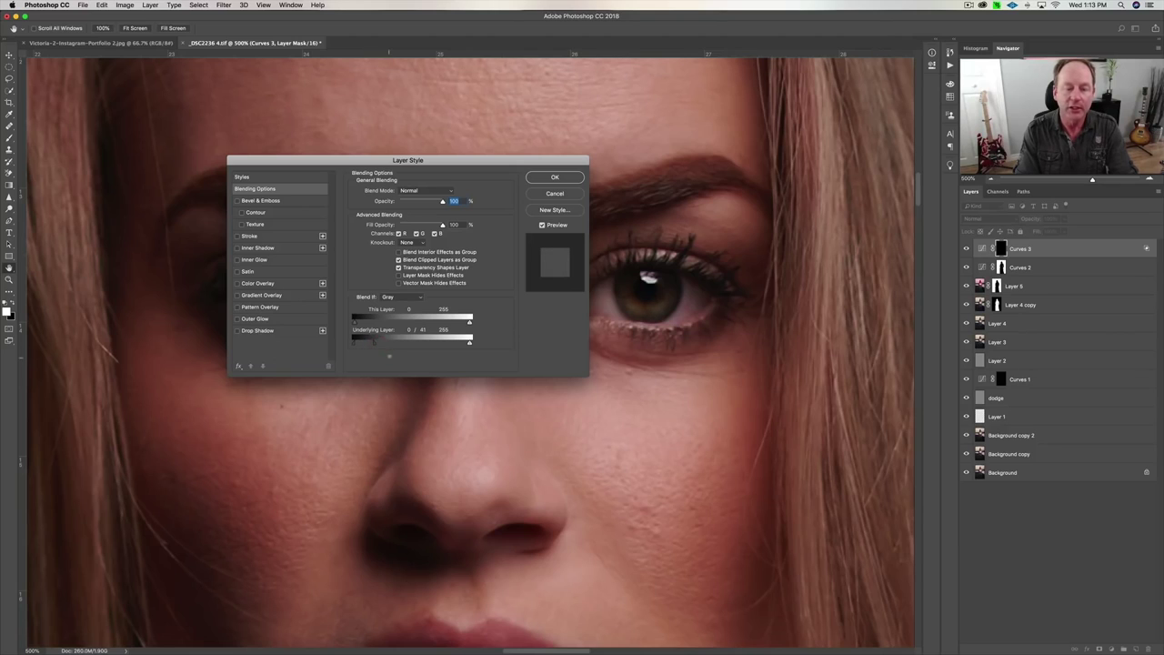
left_click(555, 176)
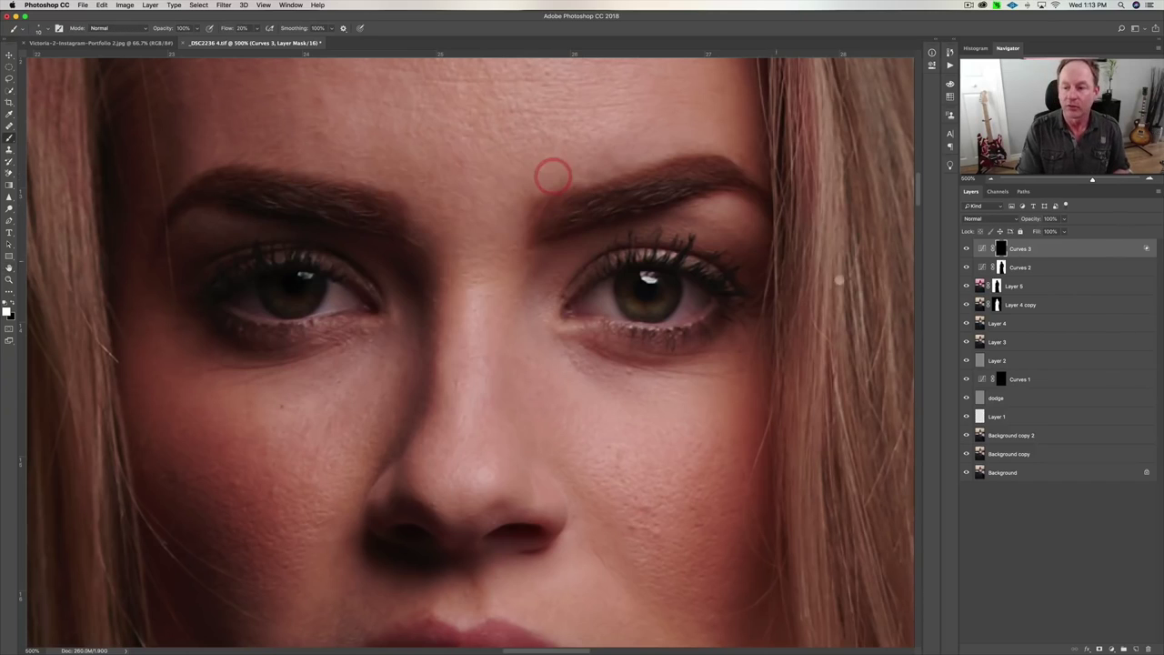
- Compare the eyes with and without the Curves 3 layer, both close up and with the whole head in view
left_click(966, 249)
left_click(966, 249)
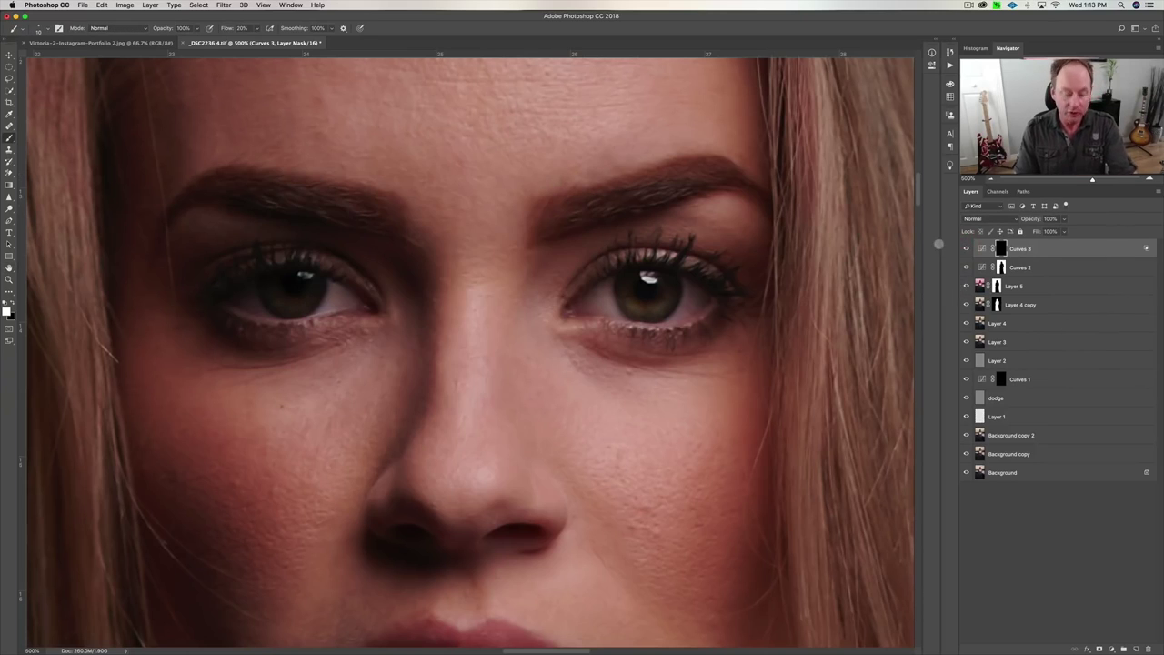
key("super+minus")
key("super+minus")
key("super+minus")
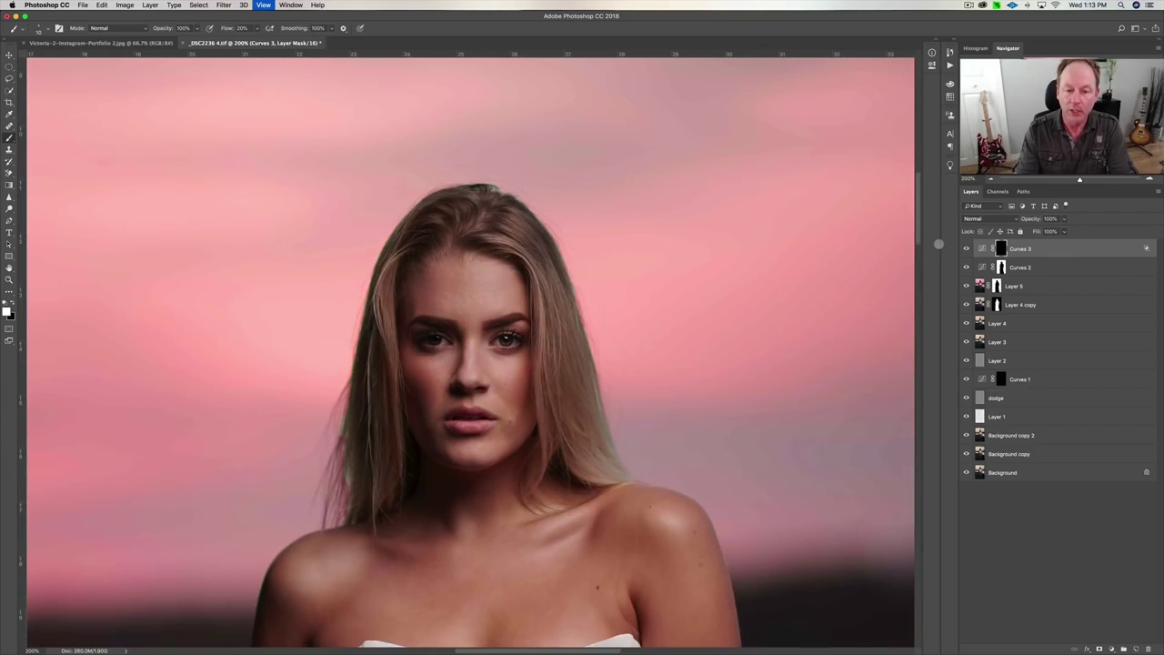
left_click(967, 248)
left_click(967, 248)
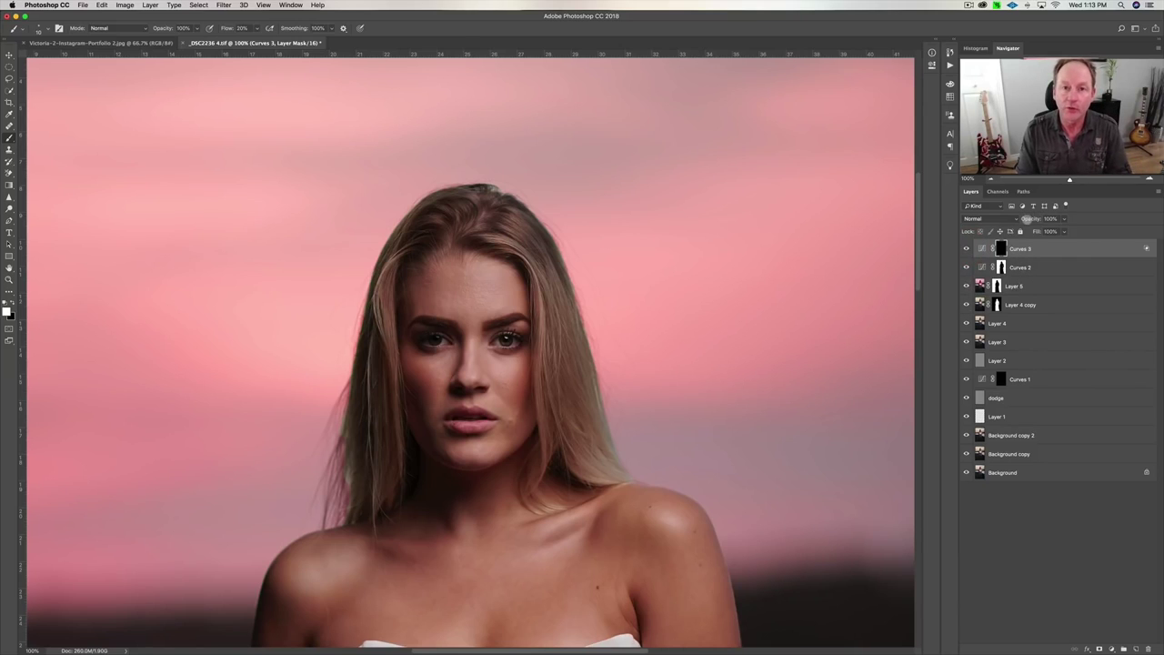
- Try a lower opacity on Curves 3, return it to 100%, and brighten its curve further by raising the midtone point at input 99
left_click_drag(1029, 218, 1012, 222)
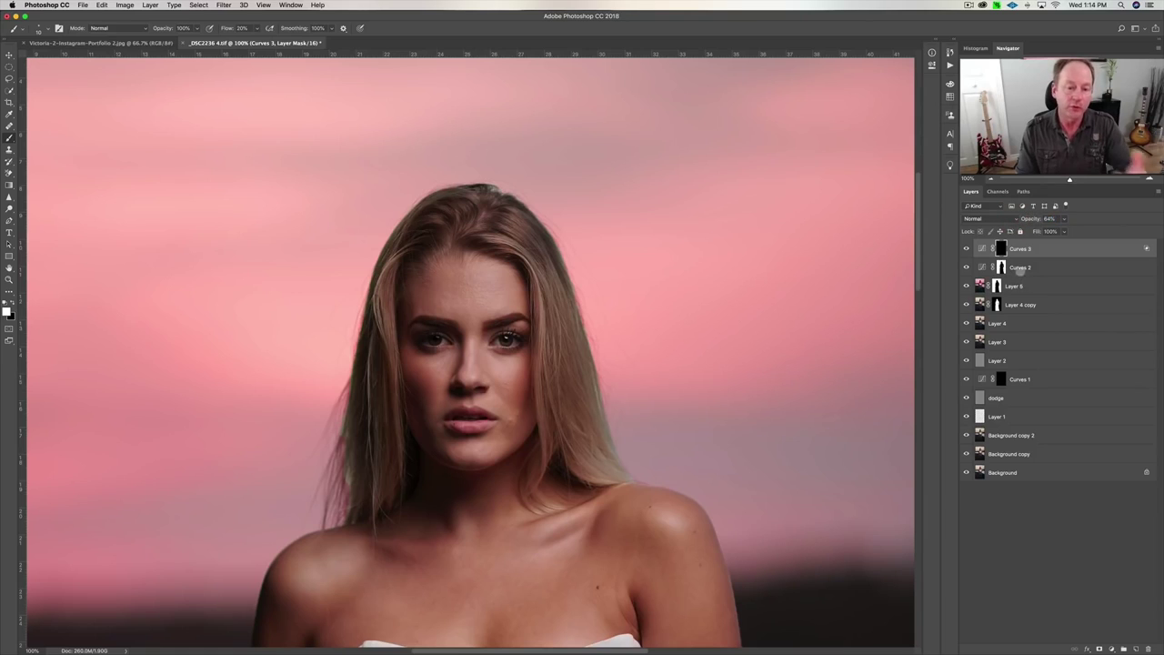
left_click_drag(1028, 219, 1054, 220)
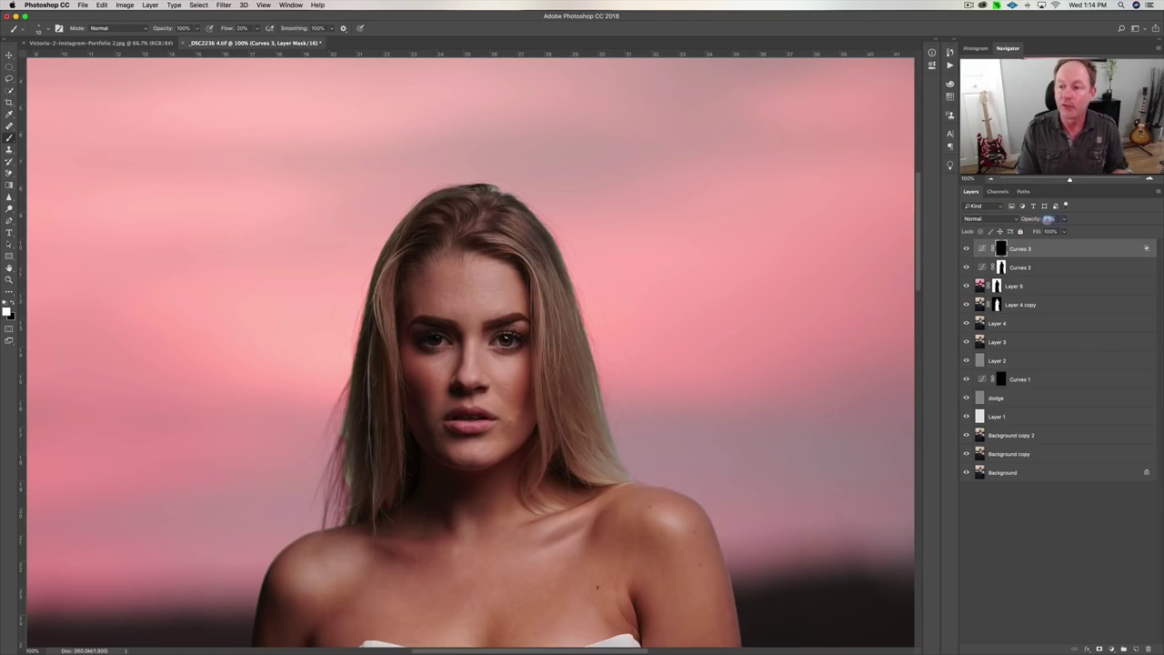
double_click(980, 248)
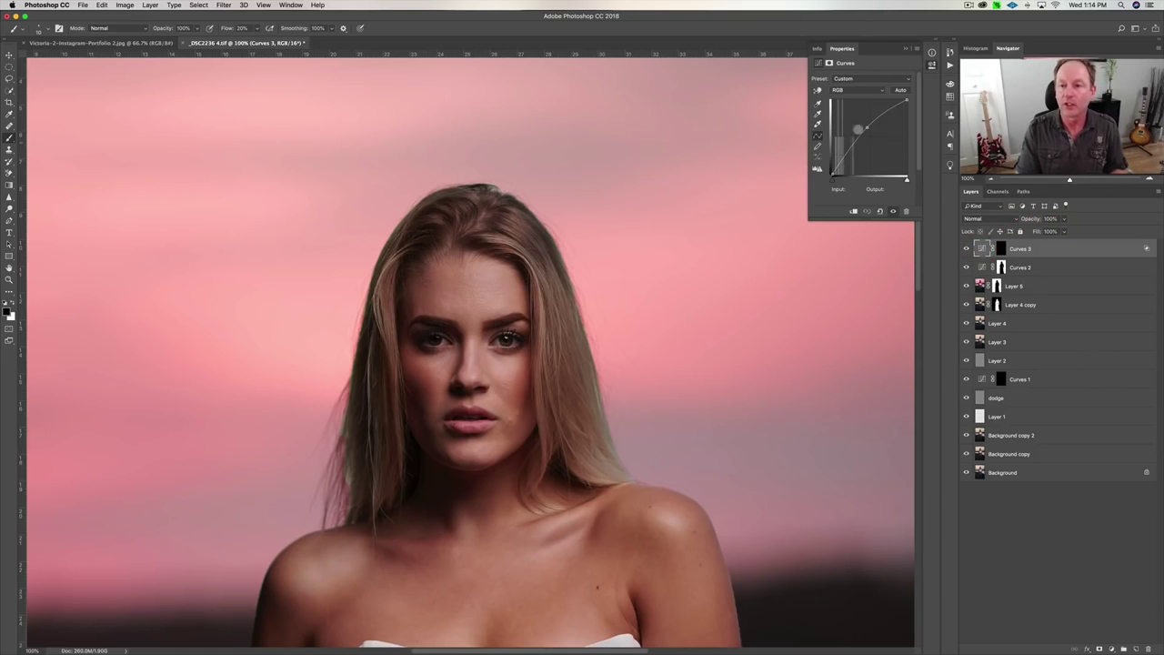
left_click_drag(864, 128, 861, 119)
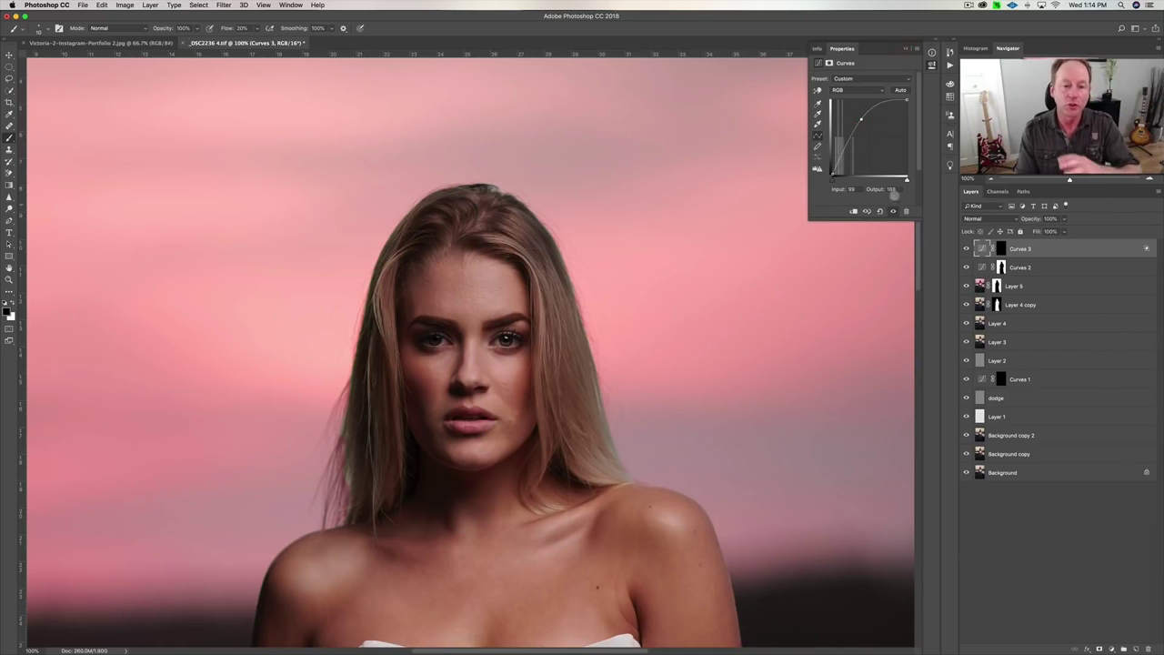
left_click(863, 195)
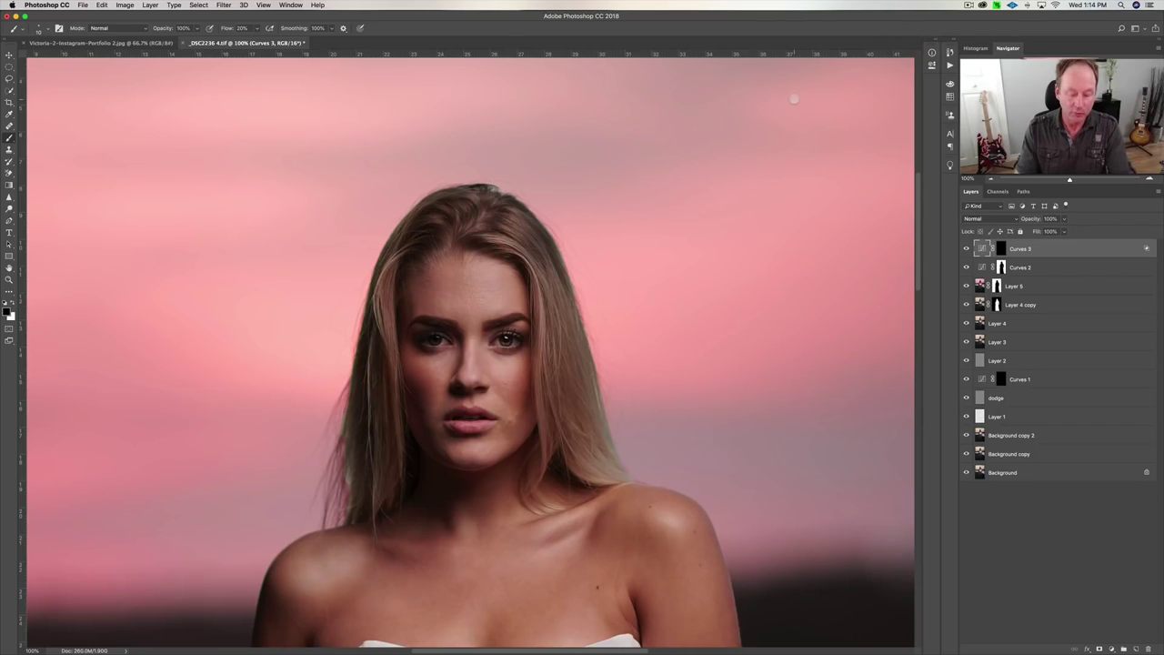
- Check the brightened eyes against the whole portrait and reduce the Curves 3 layer's opacity to 40%
key("super+minus")
key("super+minus")
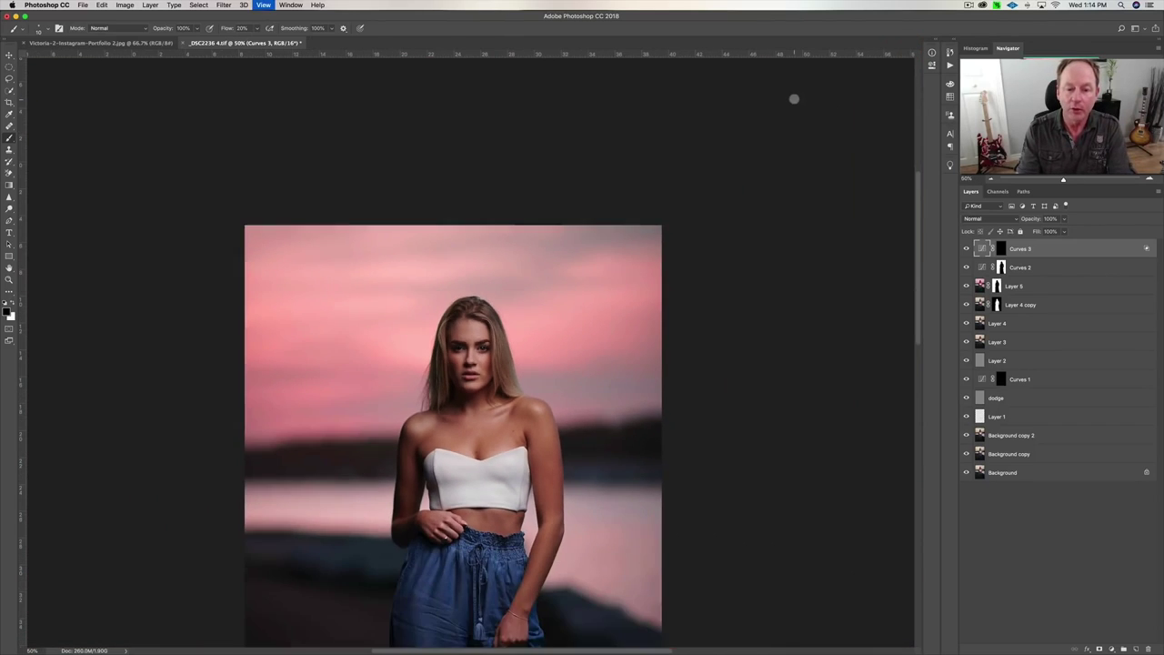
key("super+plus")
key("super+plus")
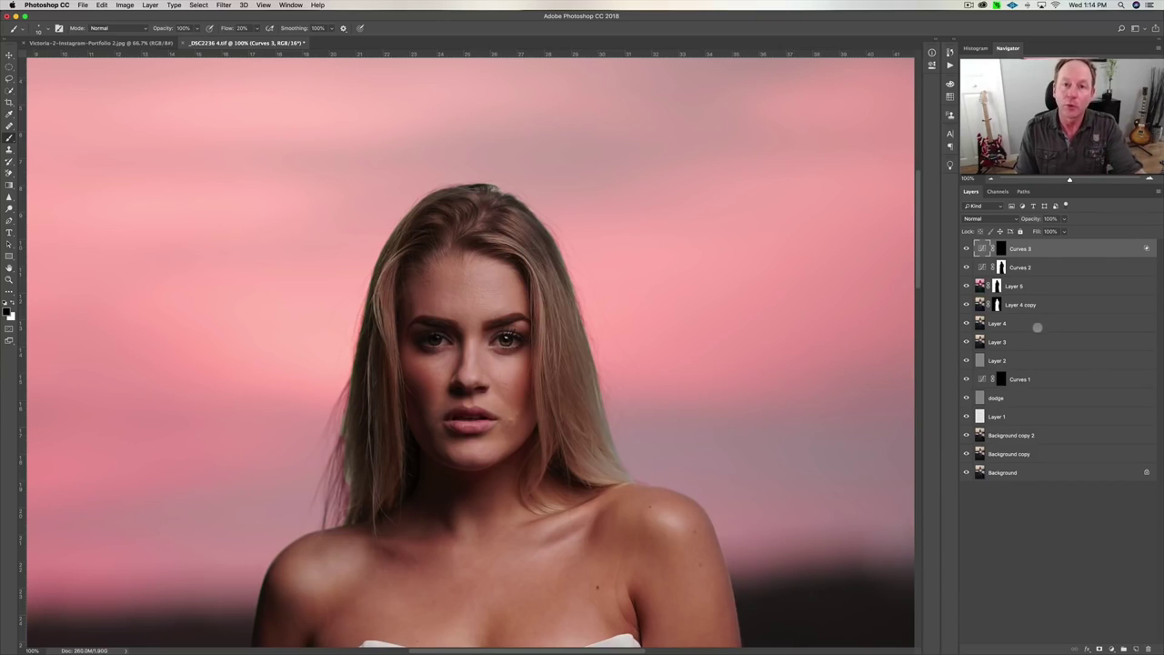
left_click_drag(1037, 218, 1004, 218)
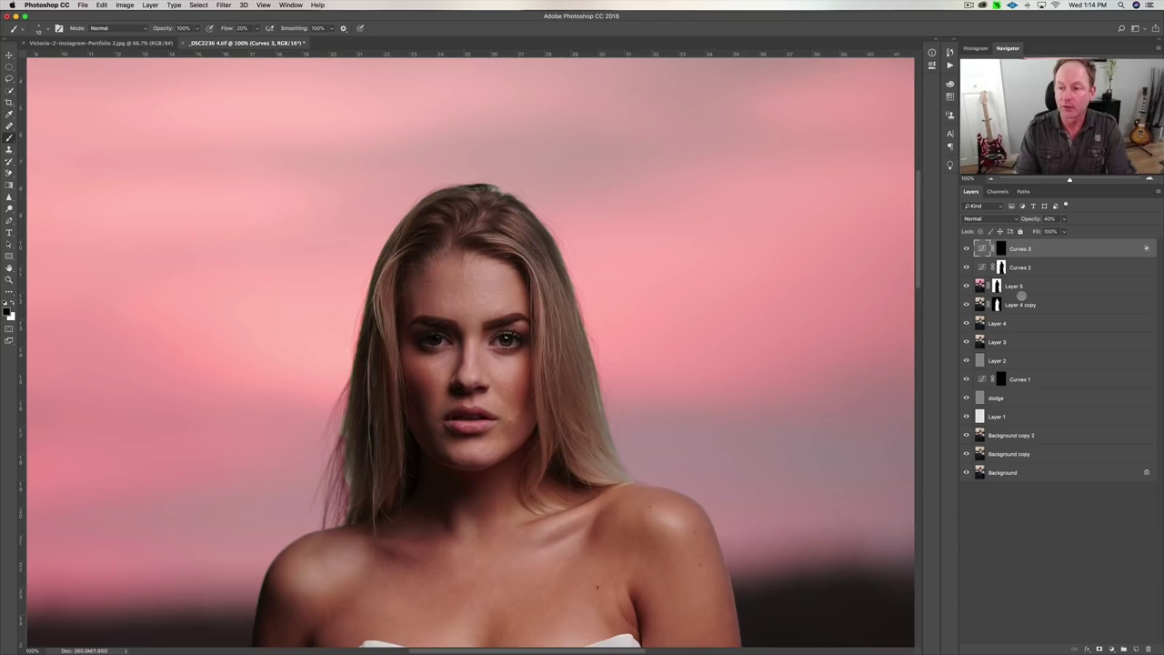
- Stamp all visible layers into a new top layer and sharpen it with Unsharp Mask at 200%, radius 1.2 pixels, threshold 0
key("alt+shift+super+e")
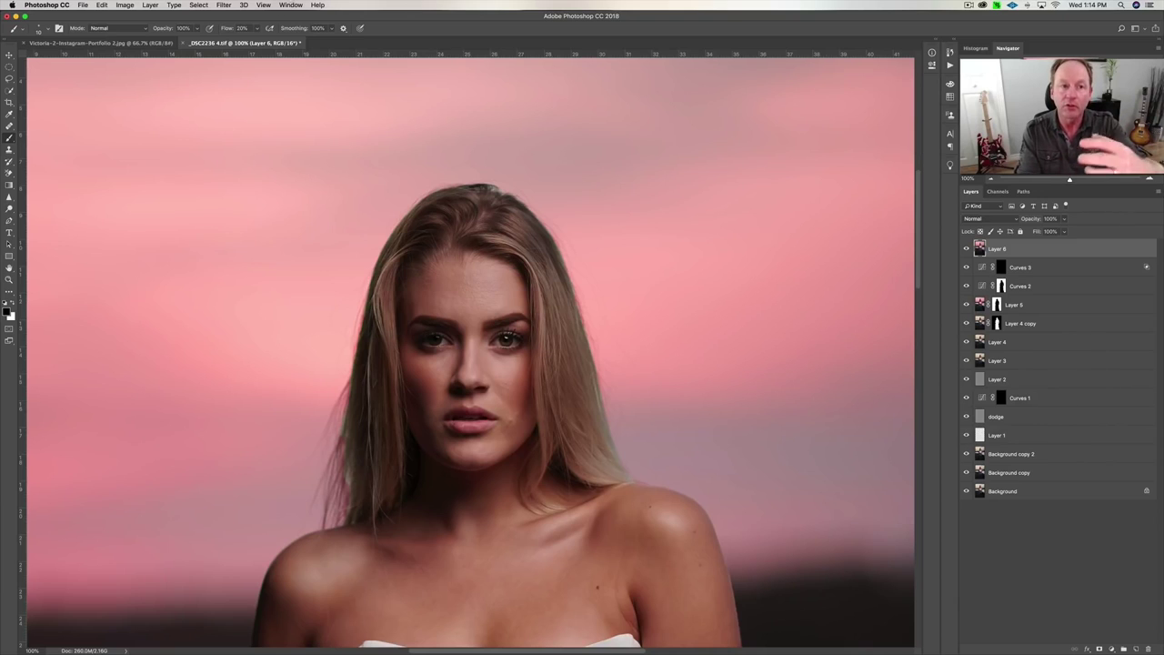
left_click(224, 5)
key("Escape")
left_click(224, 4)
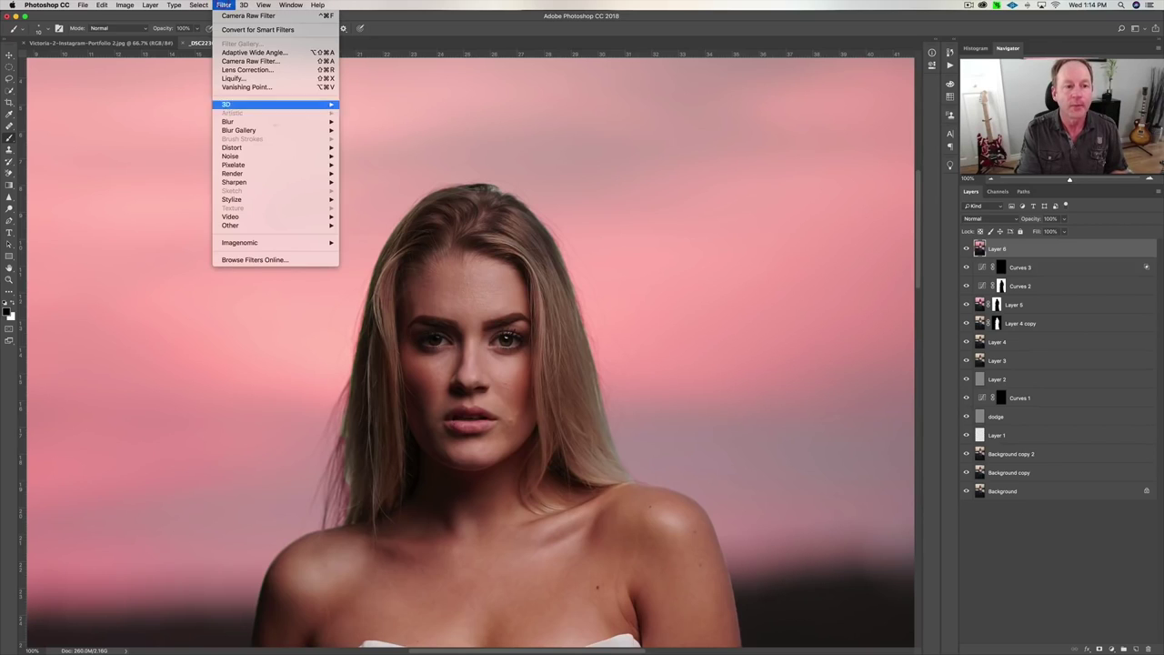
mouse_move(234, 182)
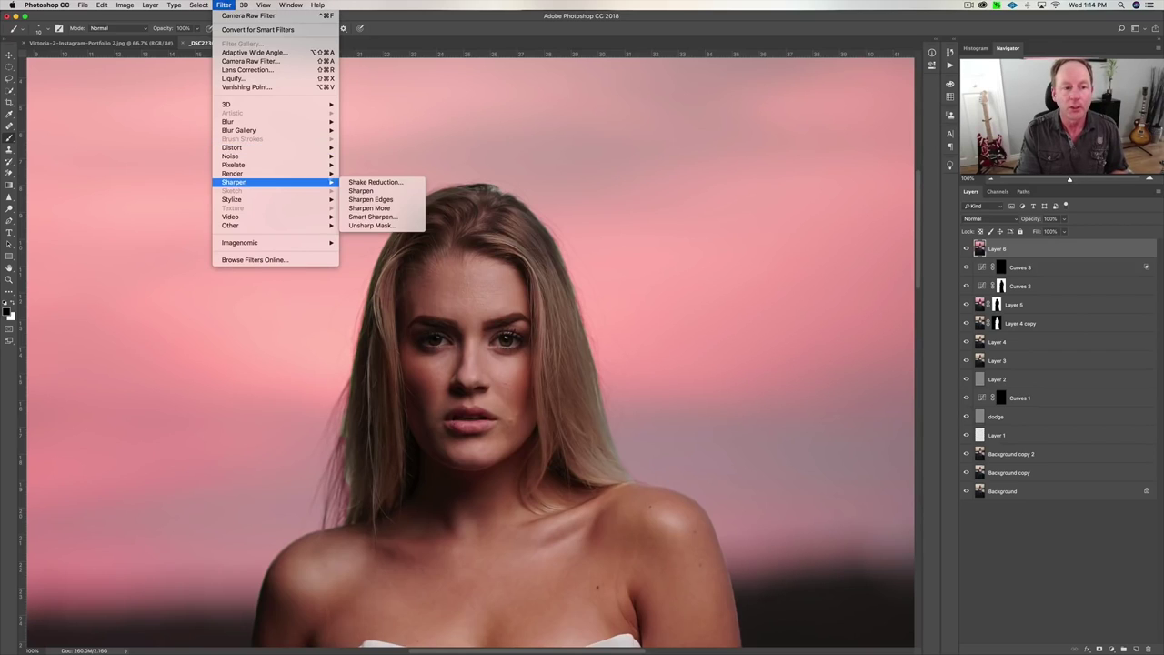
left_click(365, 225)
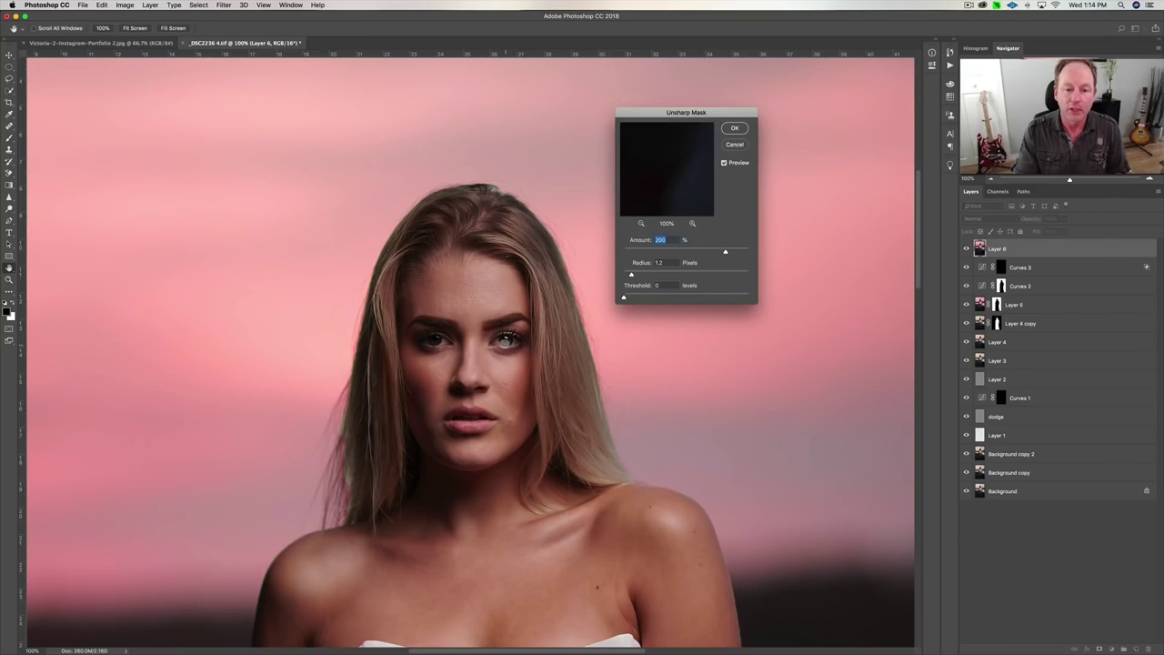
left_click(506, 343)
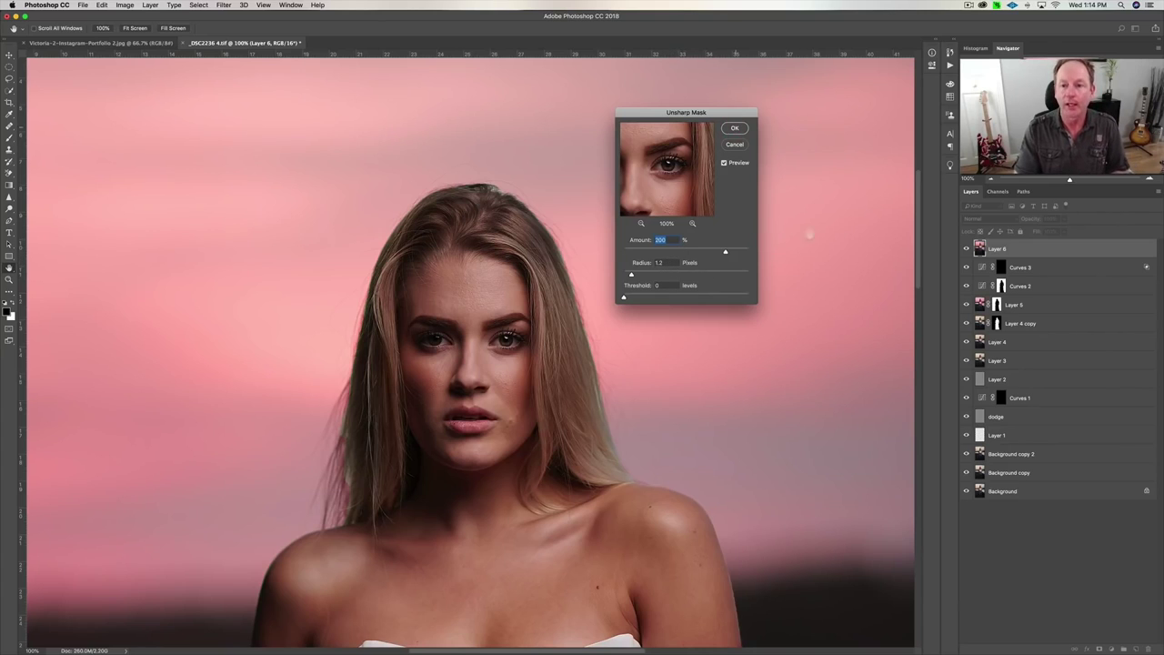
key("Return")
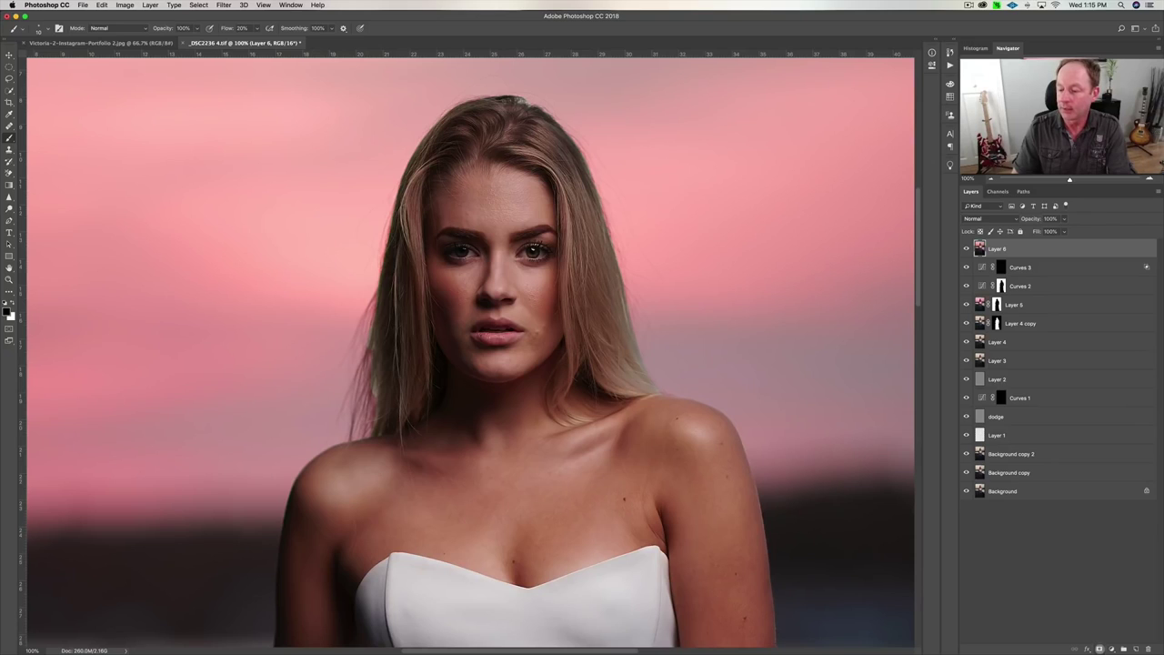
- Add a black mask to the sharpened layer and paint white over the eyes and lashes to reveal the sharpening there
left_click(1099, 649)
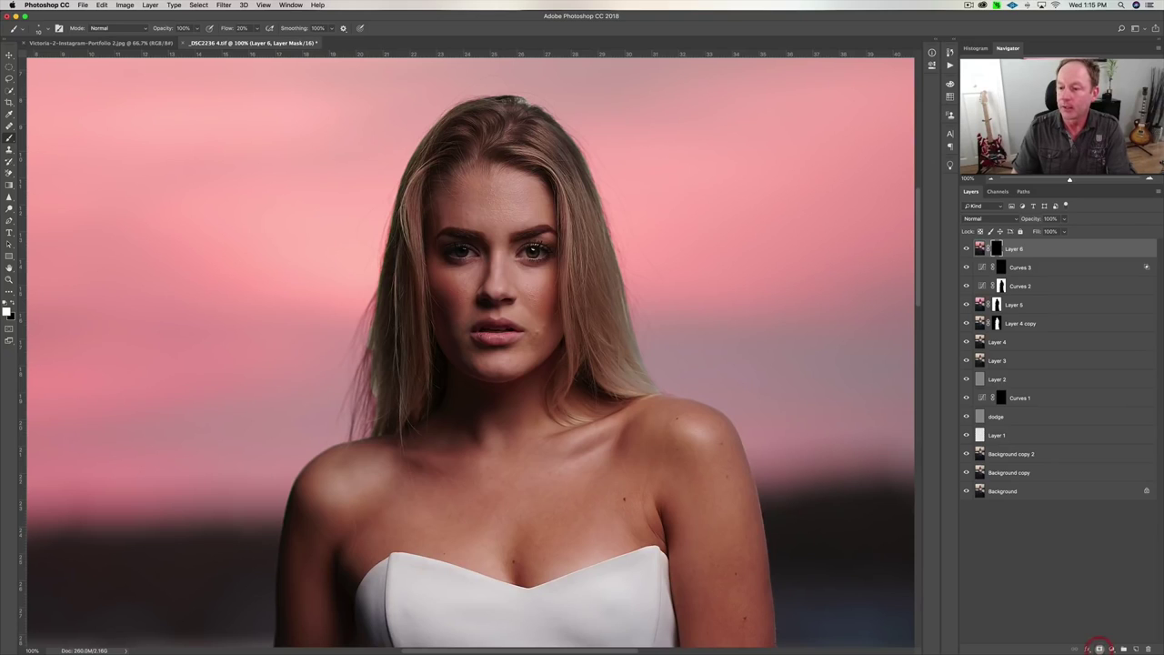
left_click_drag(991, 252, 993, 268)
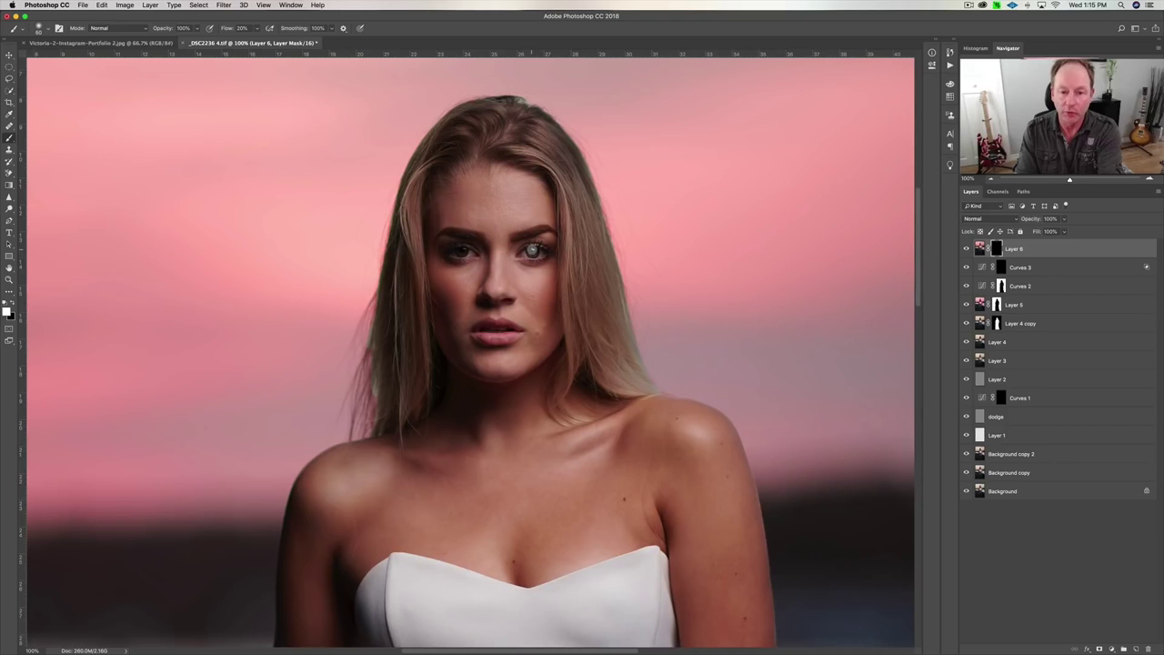
key("super+plus")
key("super+plus")
key("super+plus")
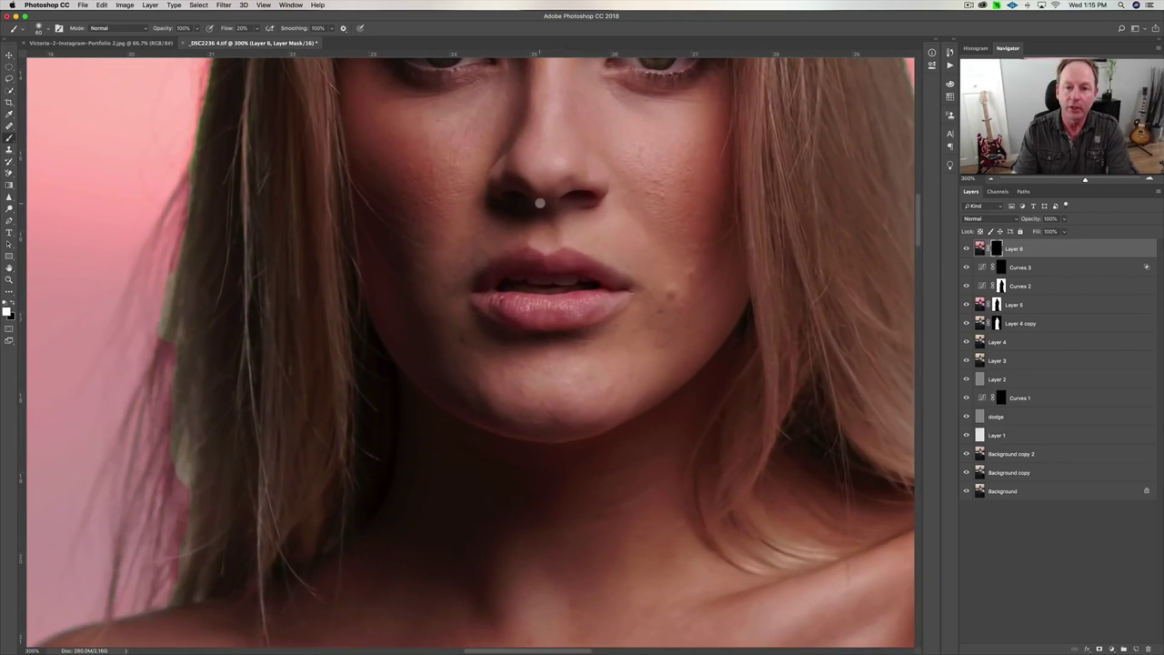
scroll(842, 229, "up", 10)
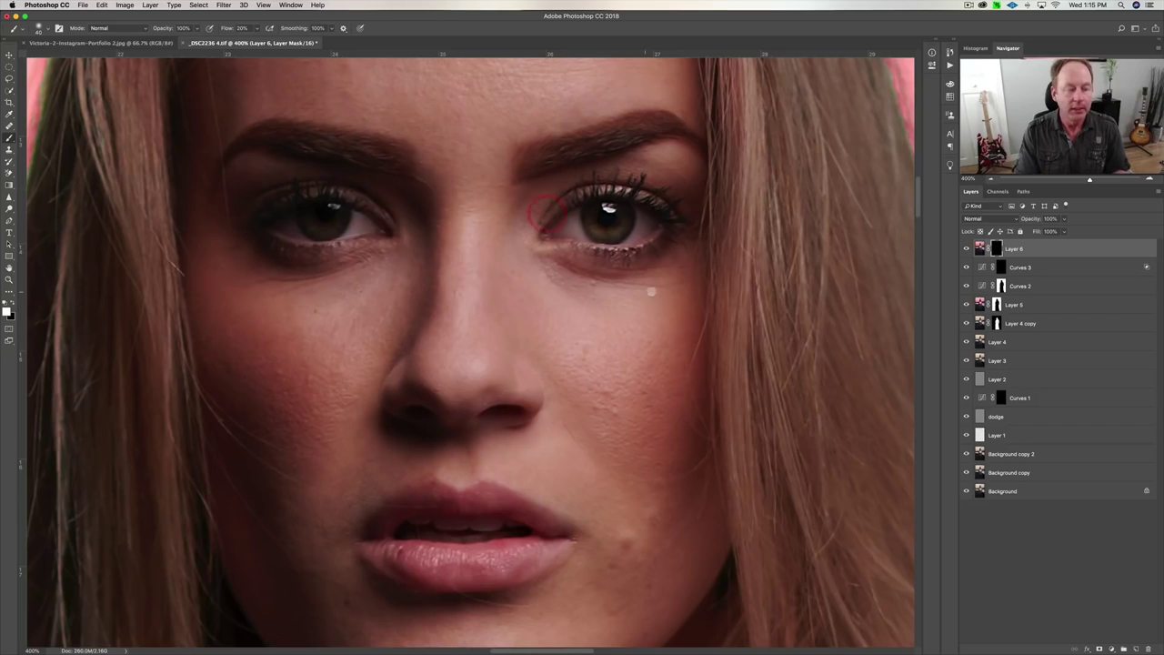
key("super+i")
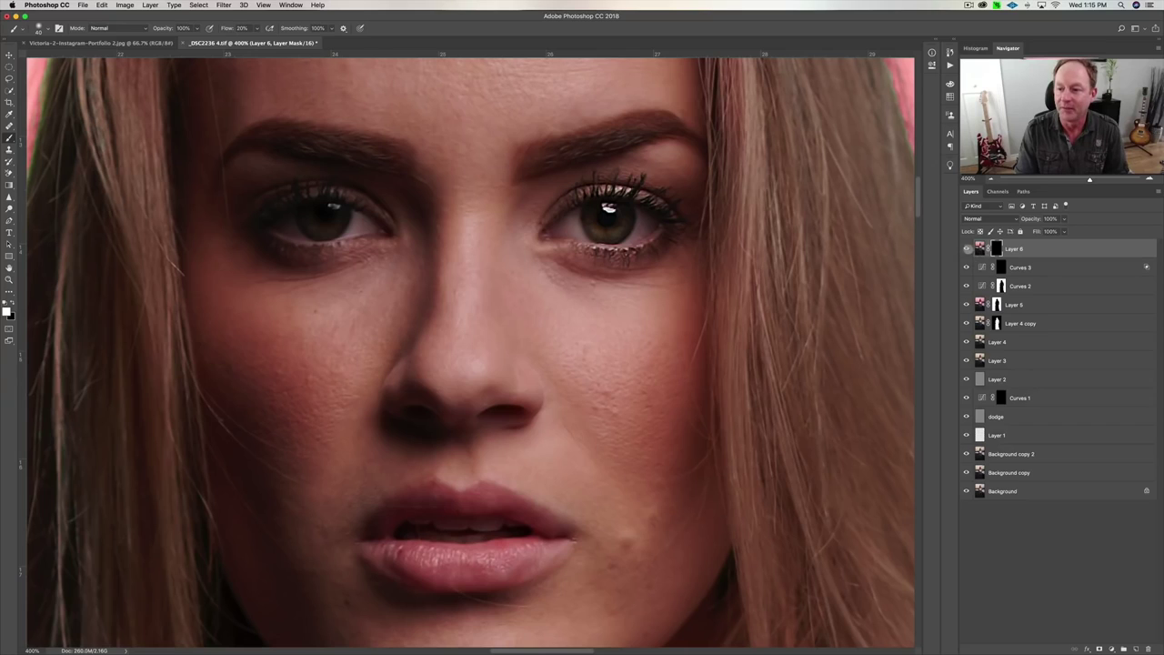
- Compare the eyes with and without the masked sharpening layer
left_click(965, 248)
left_click(965, 249)
left_click(965, 248)
left_click(965, 248)
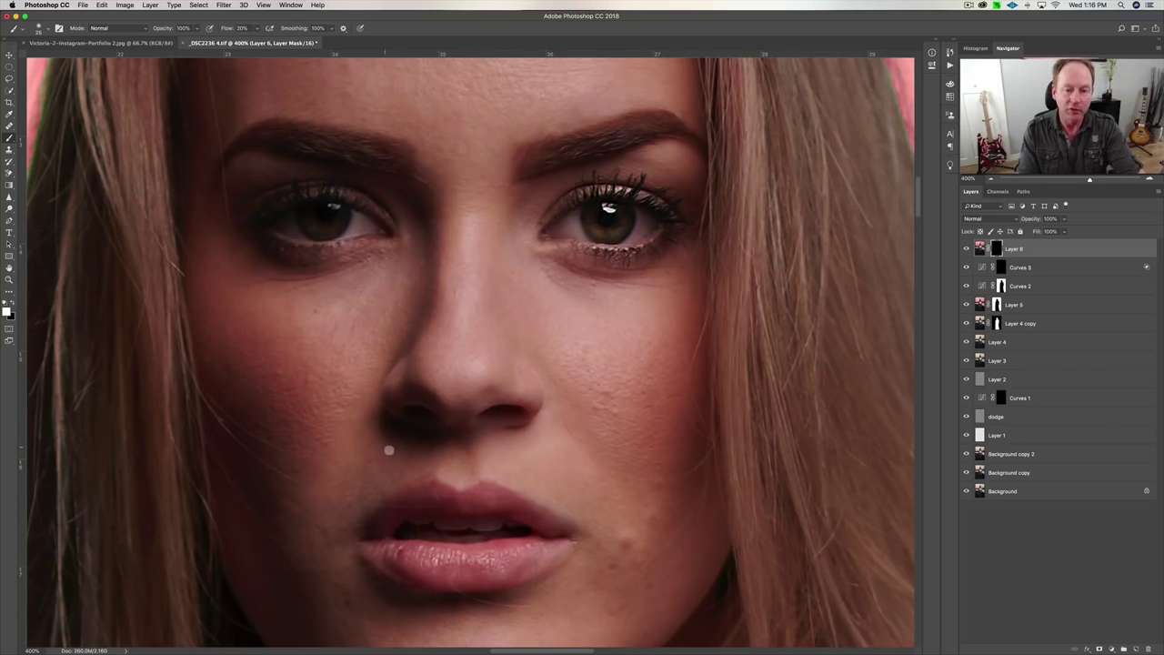
- Review the retouched face at several magnifications and compare the full layer stack with the original Background layer alone
key("super+minus")
key("super+minus")
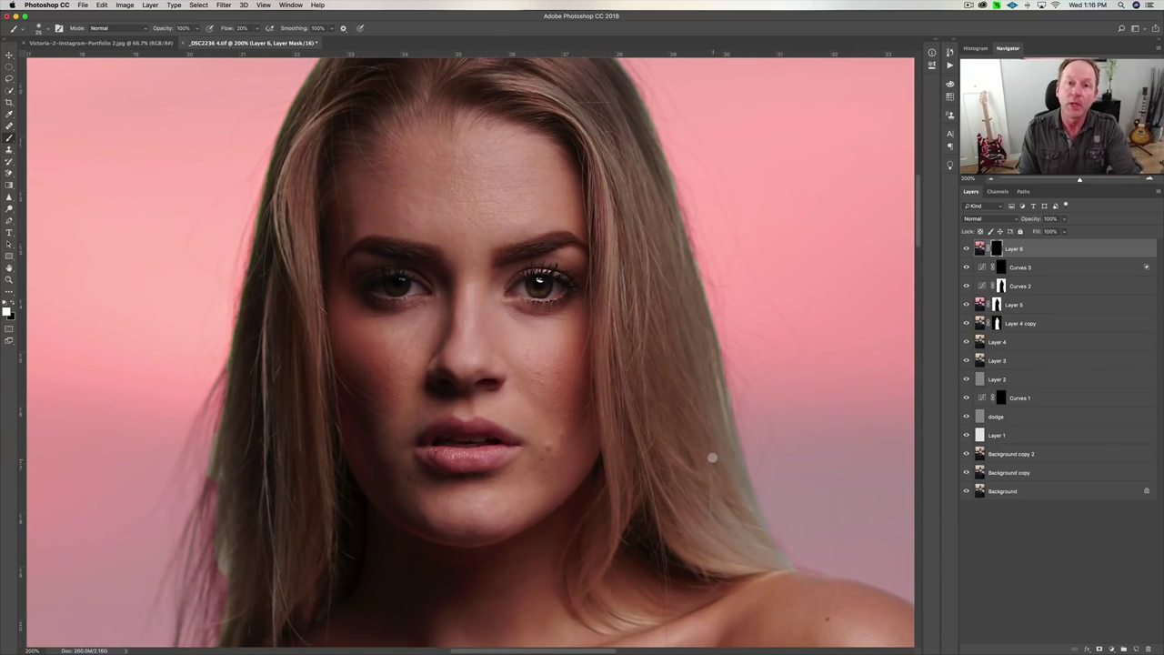
key("super+plus")
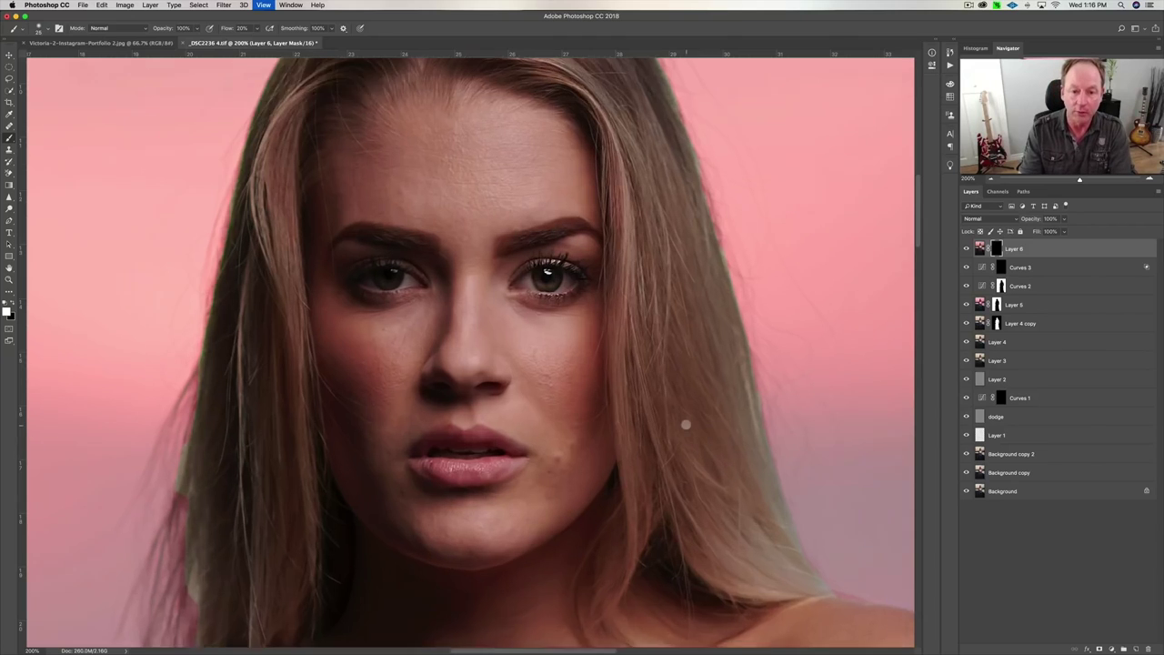
scroll(629, 458, "left", 3)
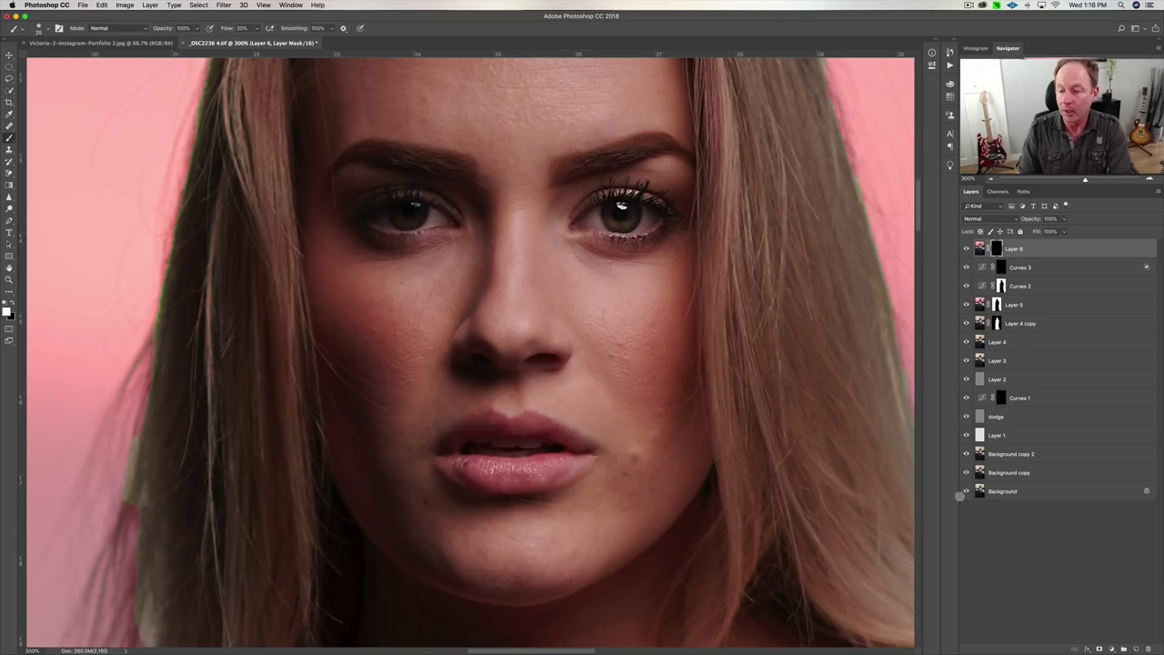
left_click(966, 492, "alt")
left_click(967, 491, "alt")
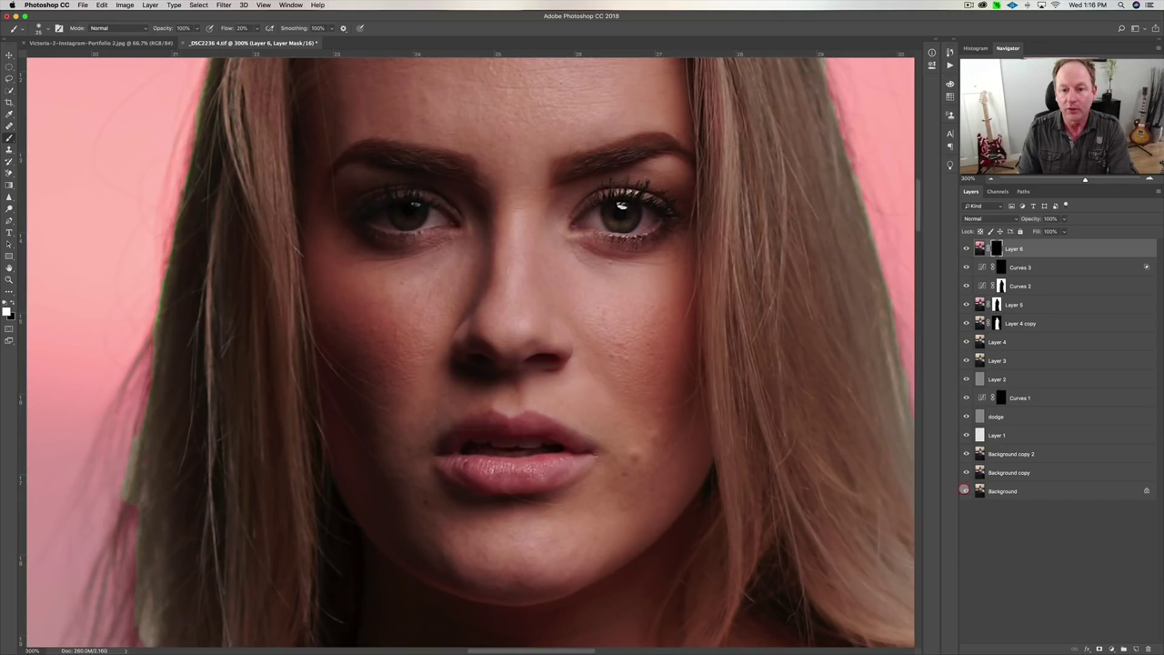
left_click(966, 491, "alt")
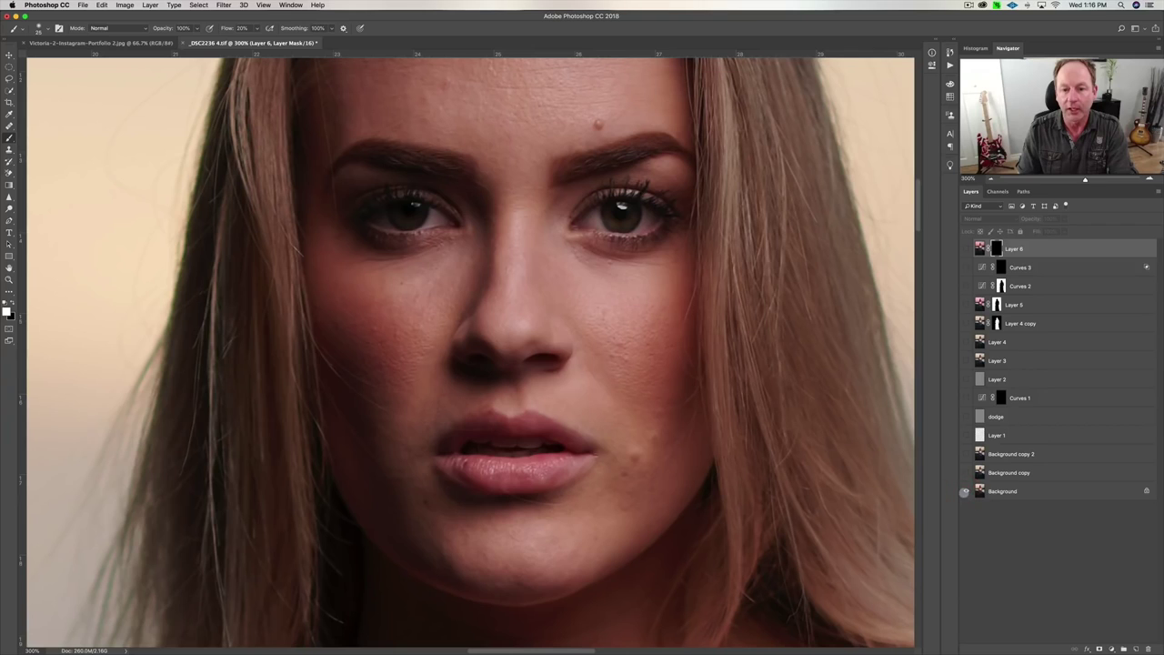
- Restore the visibility of all layers and review the whole retouched portrait
left_click(966, 491, "alt")
key("super+minus")
key("super+minus")
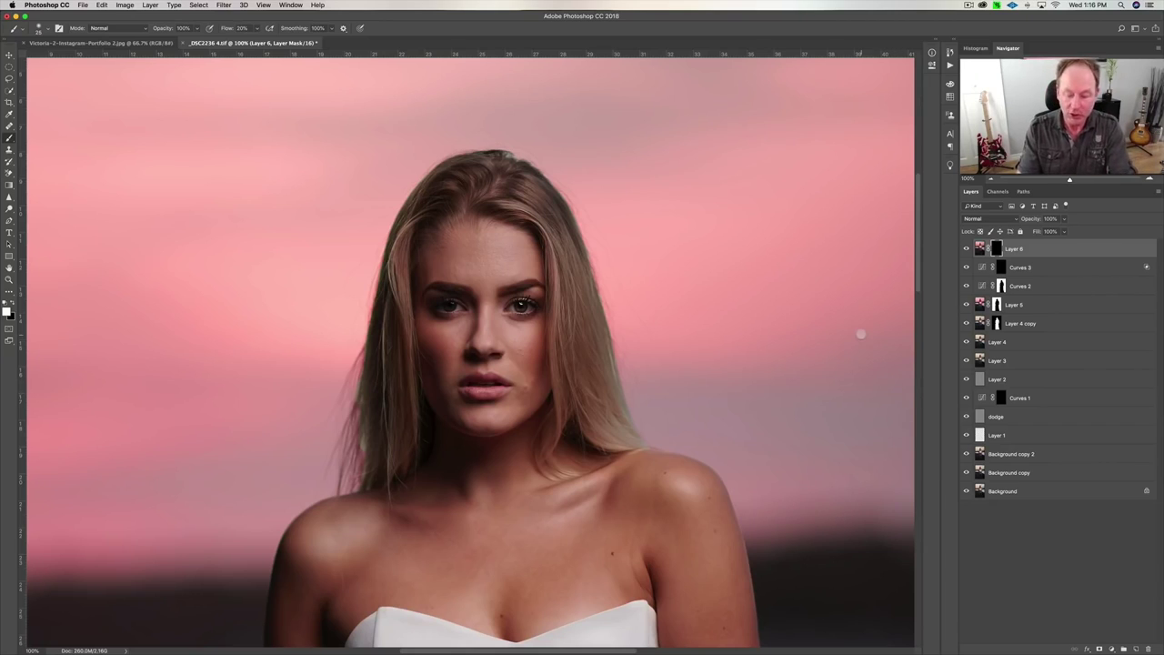
key("super+minus")
key("super+minus")
key("super+minus")
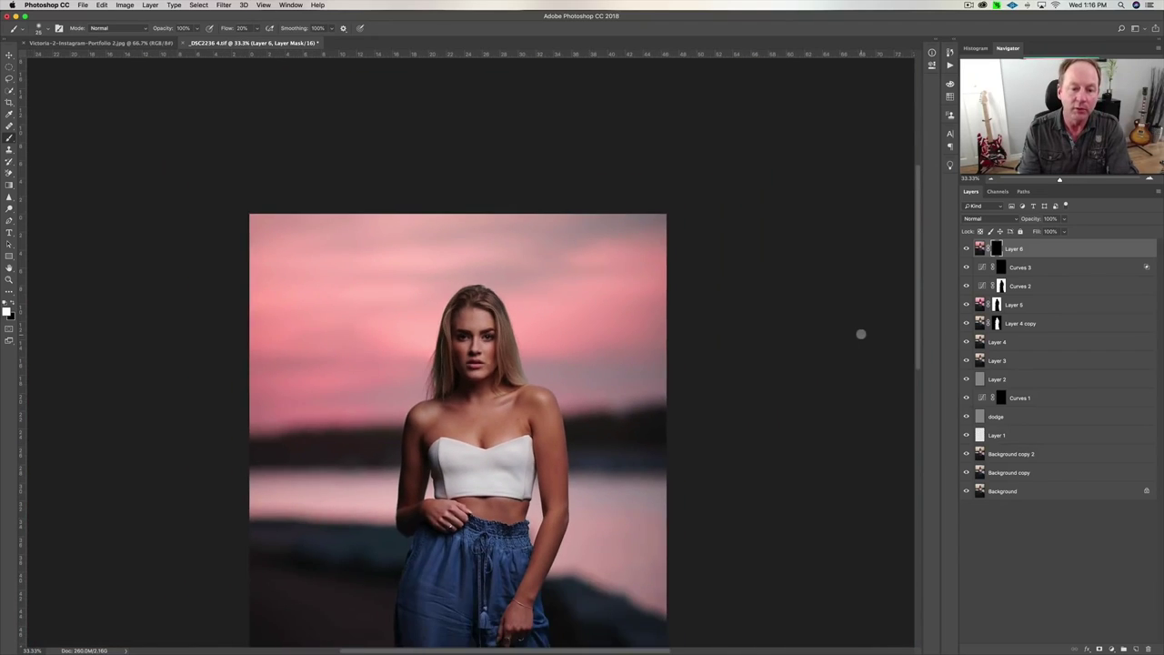
key("super+minus")
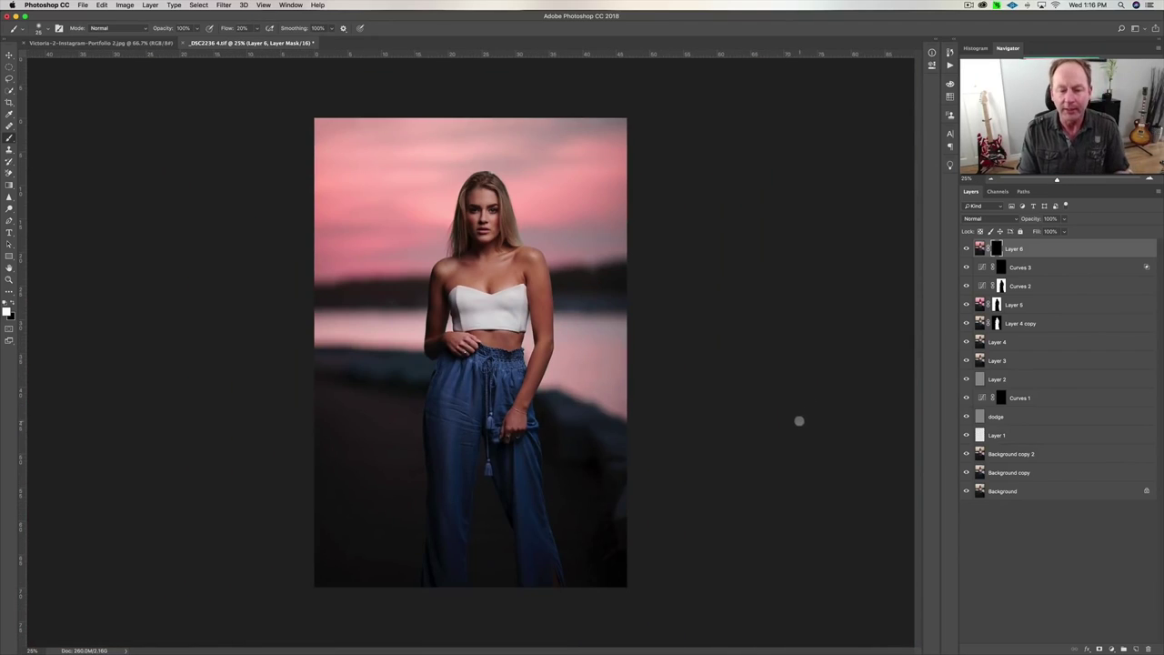
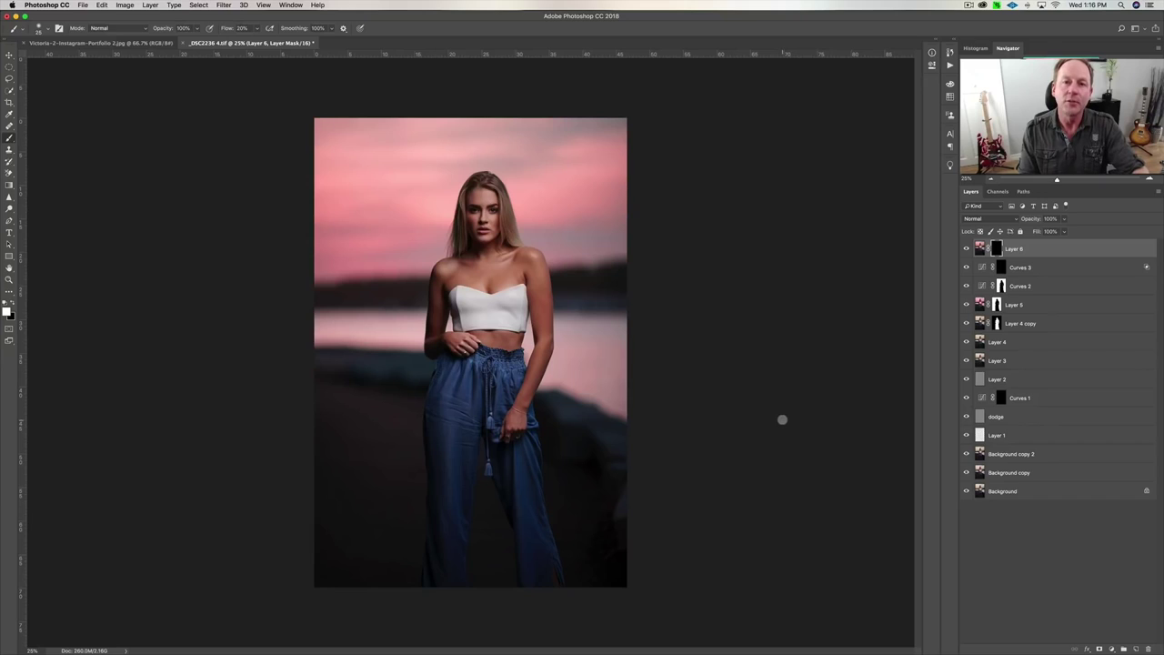
- Add a Selective Color adjustment that sets the Blacks to Cyan +1, Magenta +1 and Yellow -1
left_click(1112, 648)
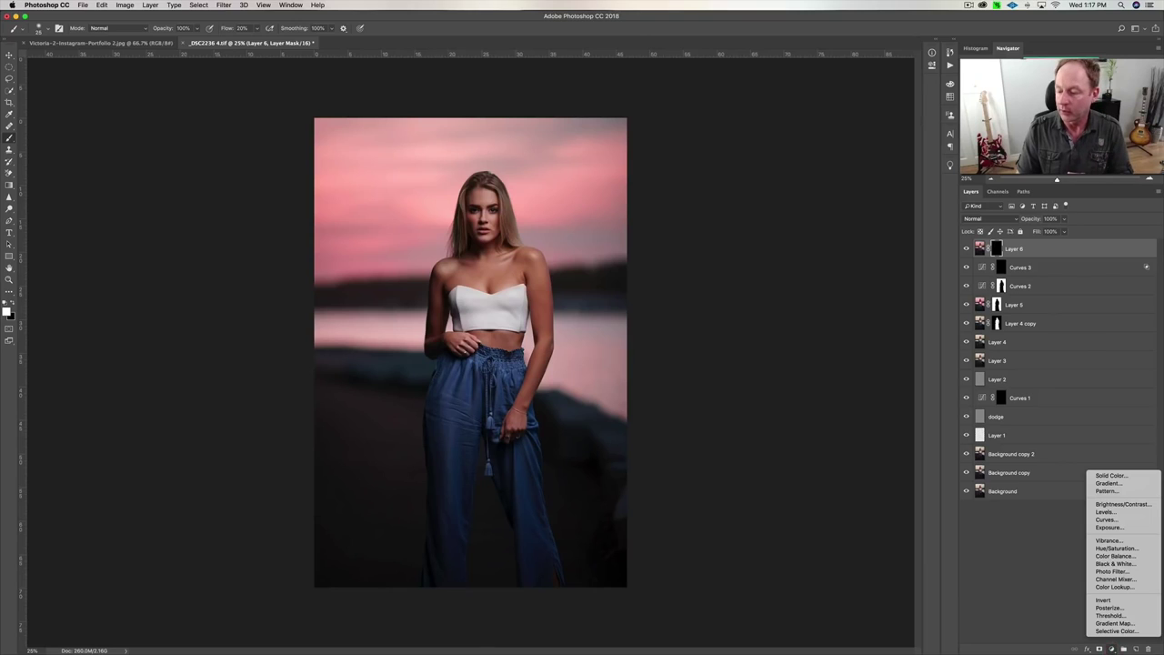
left_click(1115, 631)
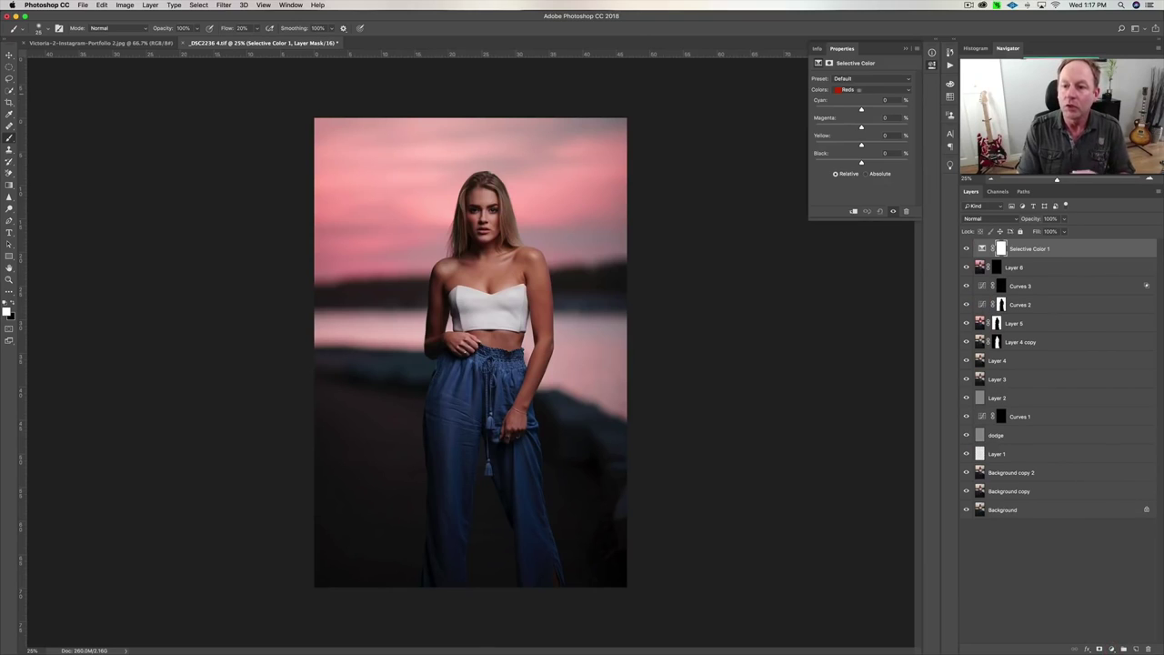
left_click(858, 89)
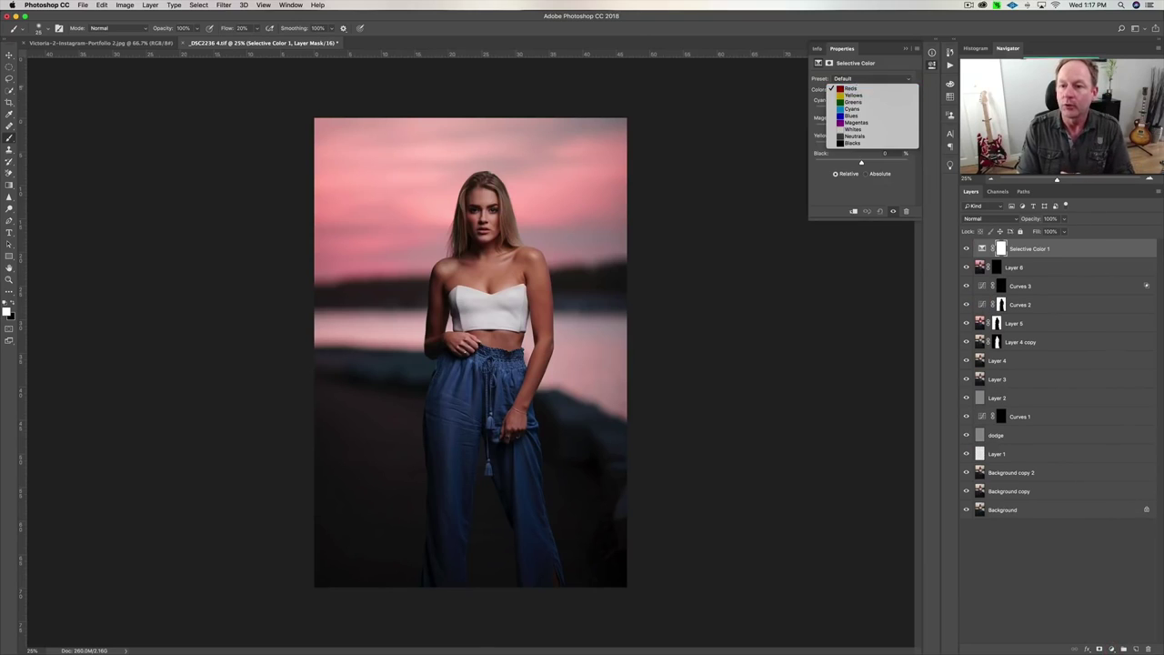
left_click(852, 143)
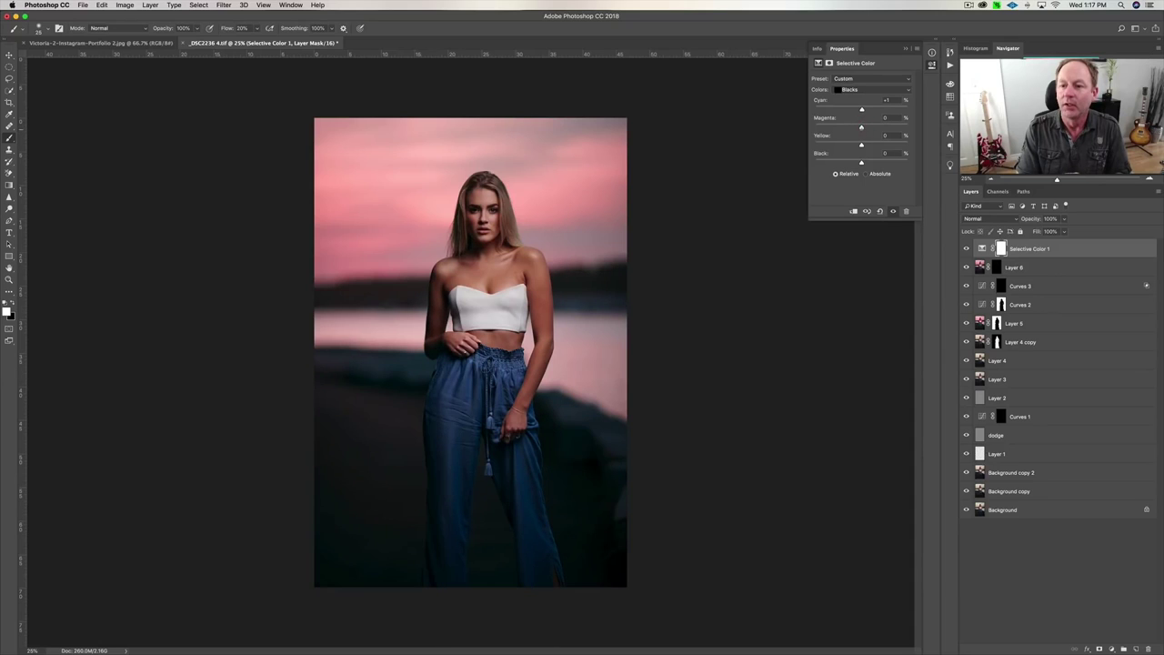
key("Down")
mouse_move(861, 144)
left_mouse_down()
mouse_move(829, 144)
mouse_move(849, 144)
left_mouse_up()
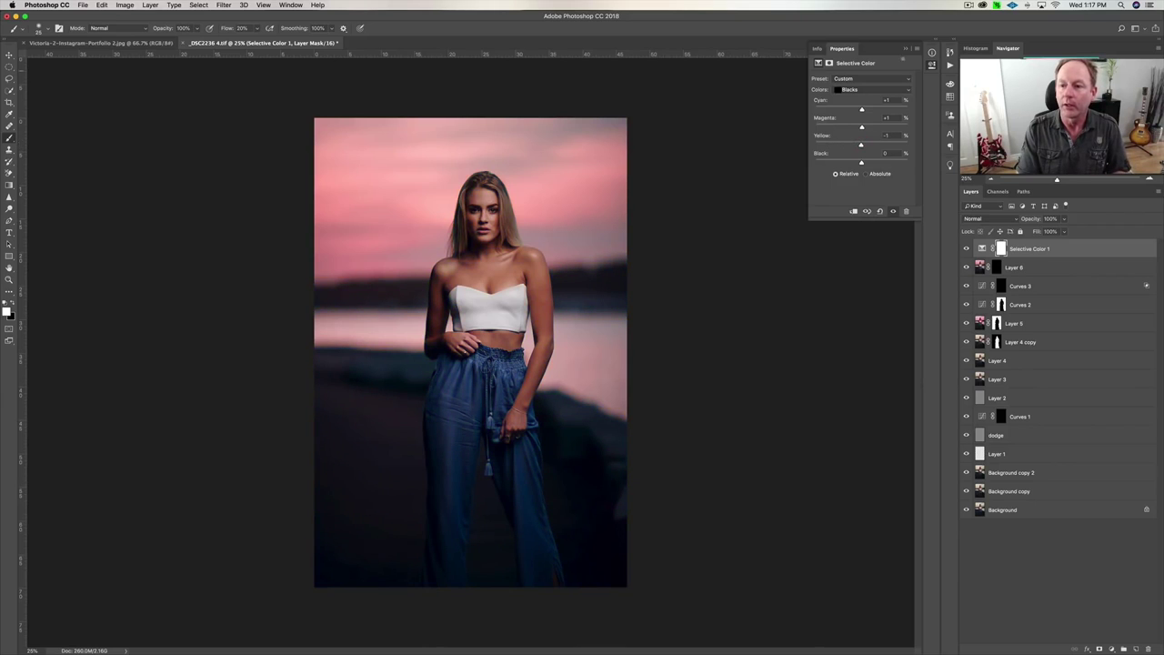
left_click(931, 66)
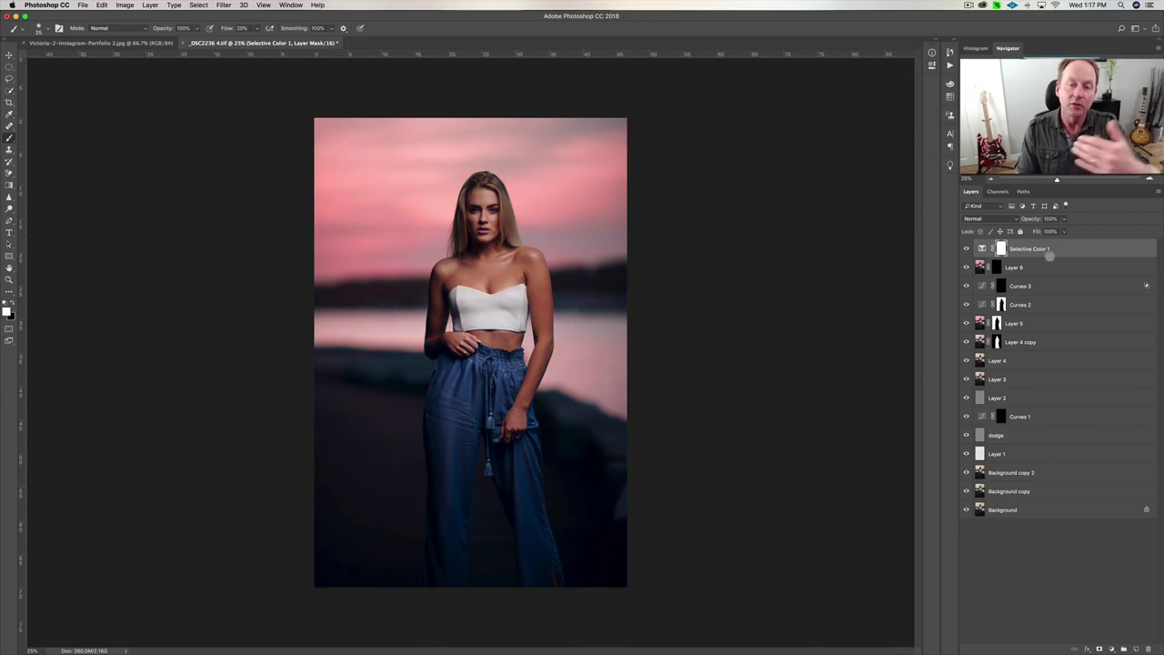
- Lower the Selective Color layer's opacity to 49% and compare the image with and without it
left_click_drag(1033, 219, 1009, 220)
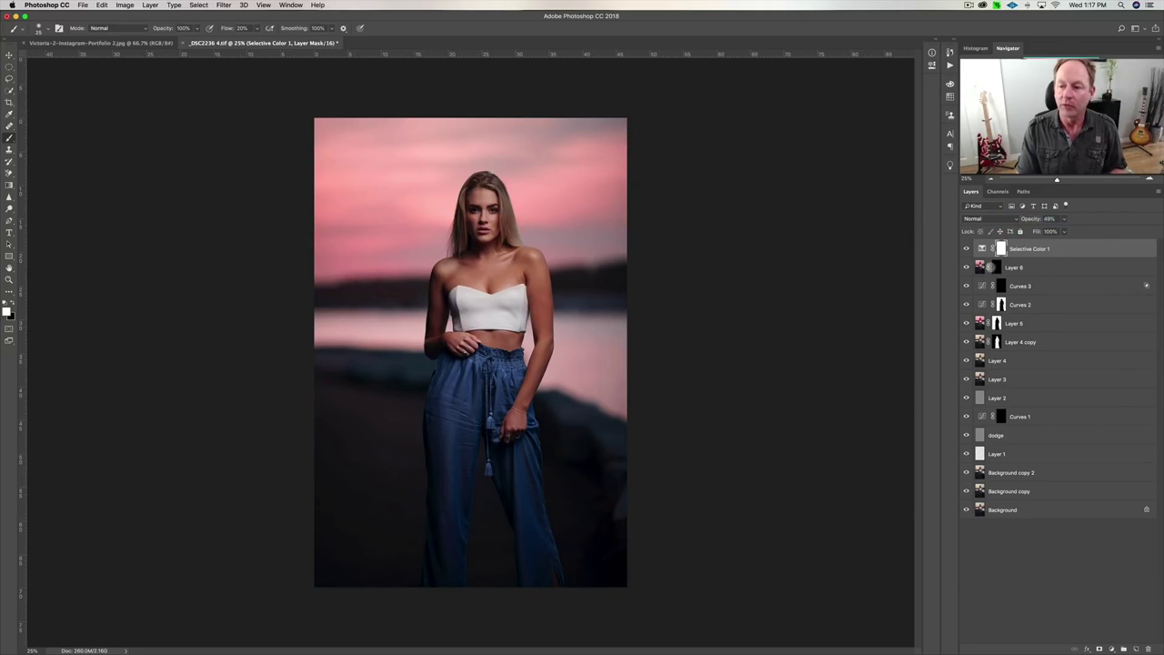
left_click(967, 248)
left_click(967, 248)
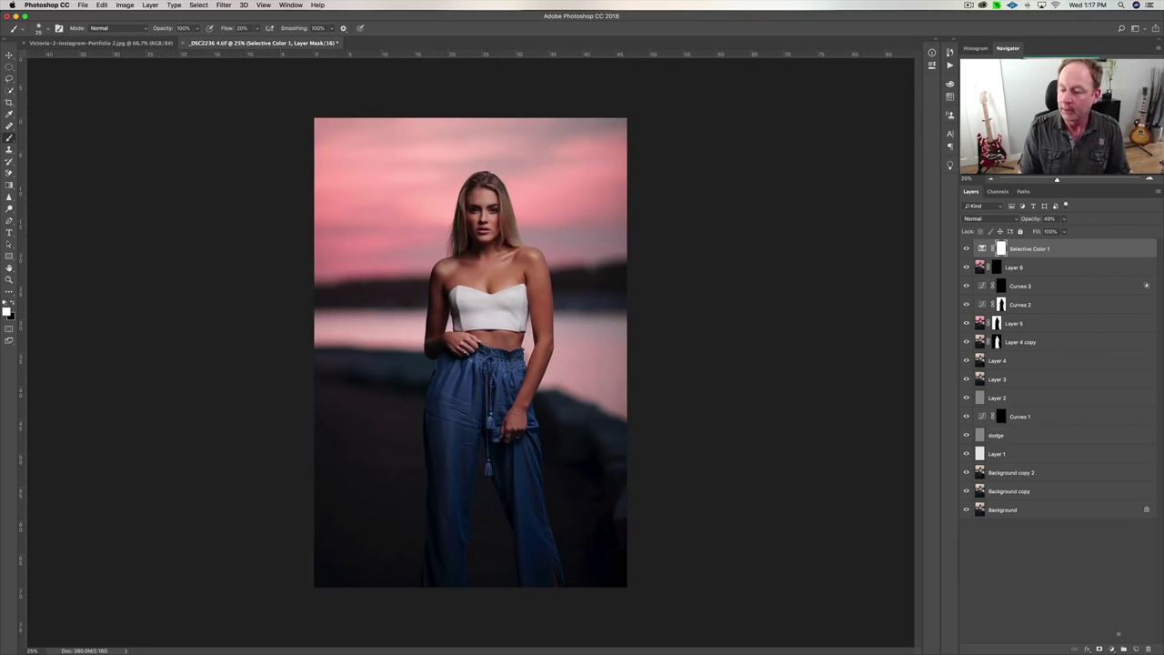
- Add a Levels adjustment with the Blue channel's black output at 5 and white output slightly reduced, and set the layer to 63% opacity
left_click(1112, 648)
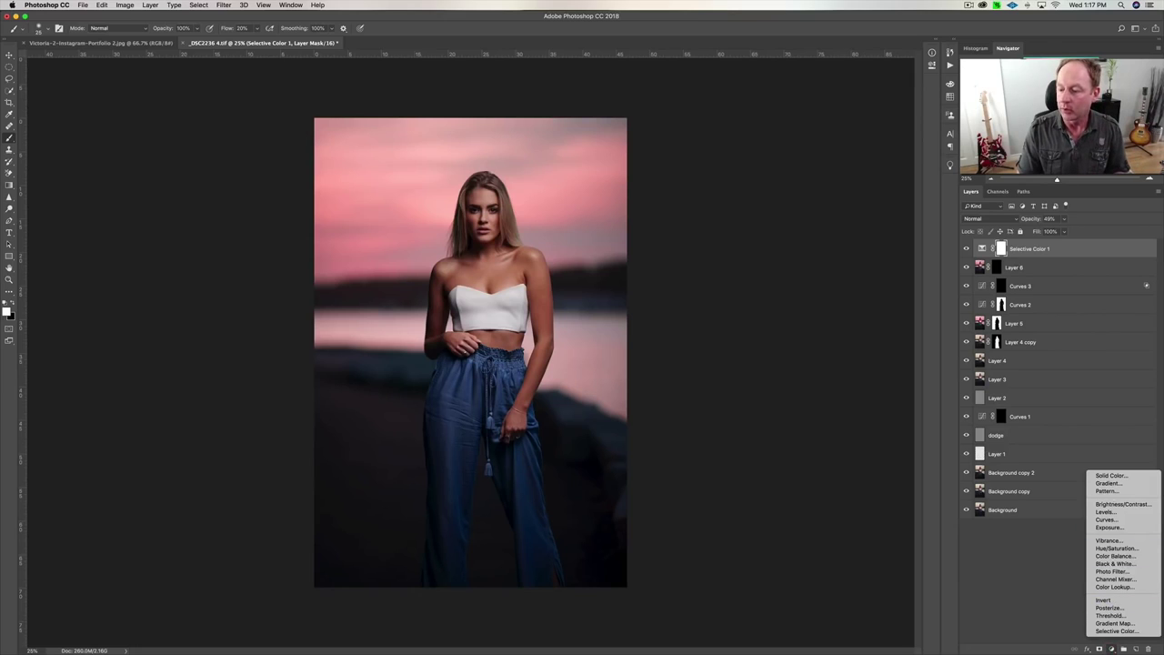
left_click(1106, 511)
left_click(863, 95)
left_click(846, 116)
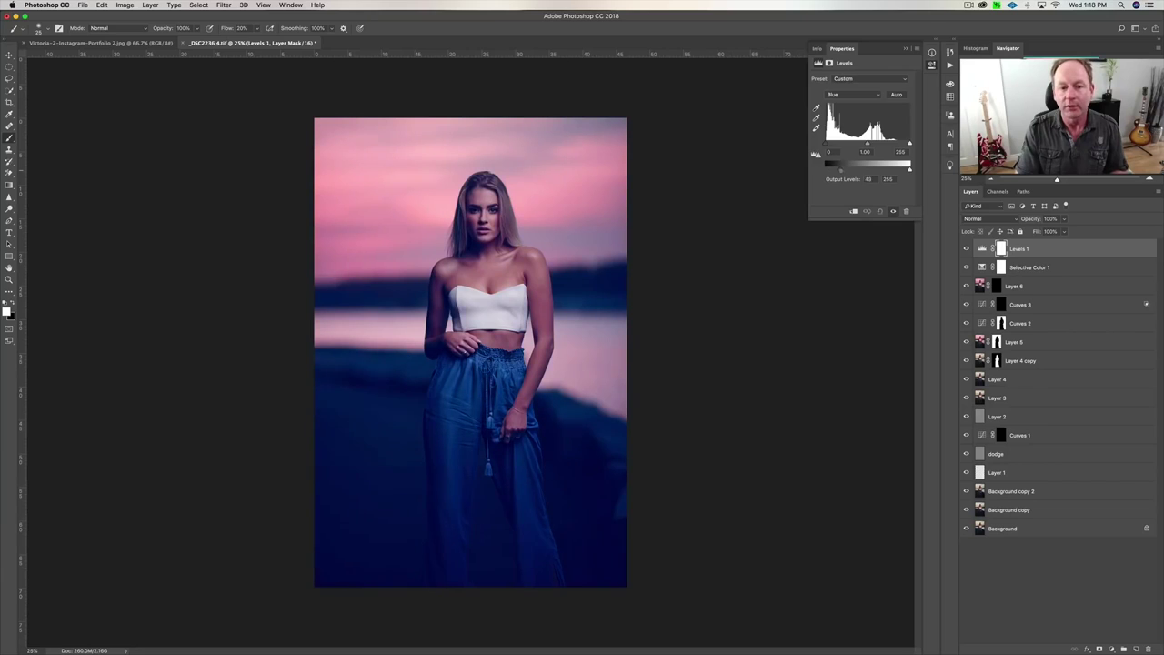
left_click_drag(883, 169, 852, 169)
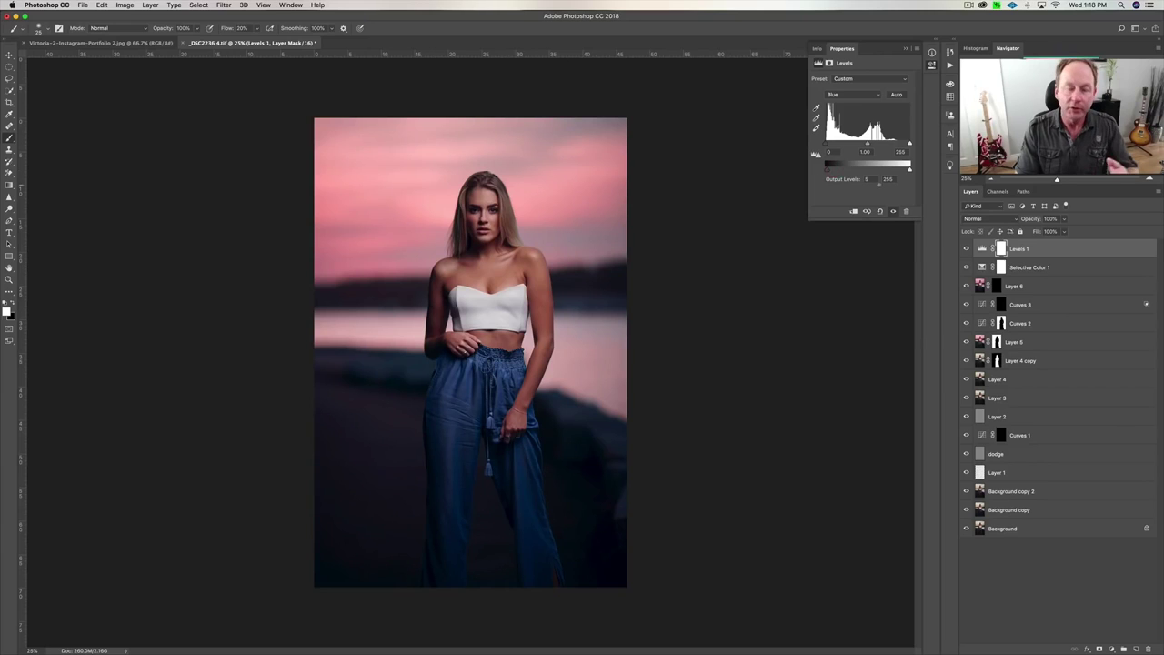
mouse_move(906, 170)
left_mouse_down()
mouse_move(886, 169)
mouse_move(904, 169)
left_mouse_up()
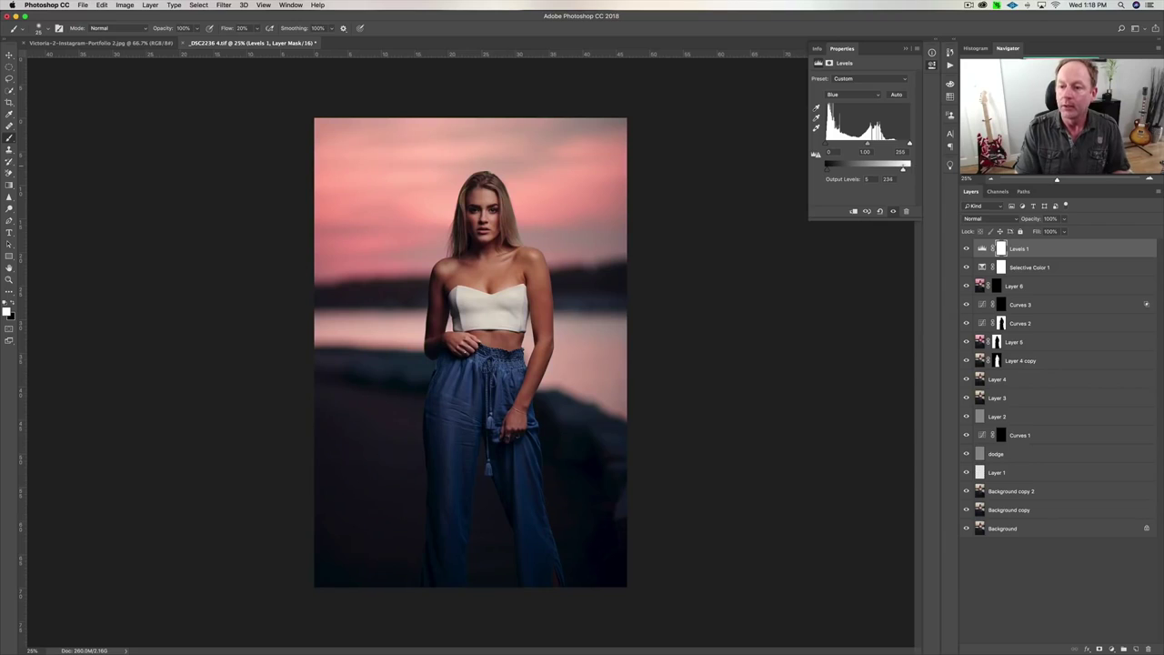
left_click_drag(908, 169, 906, 167)
left_click(932, 64)
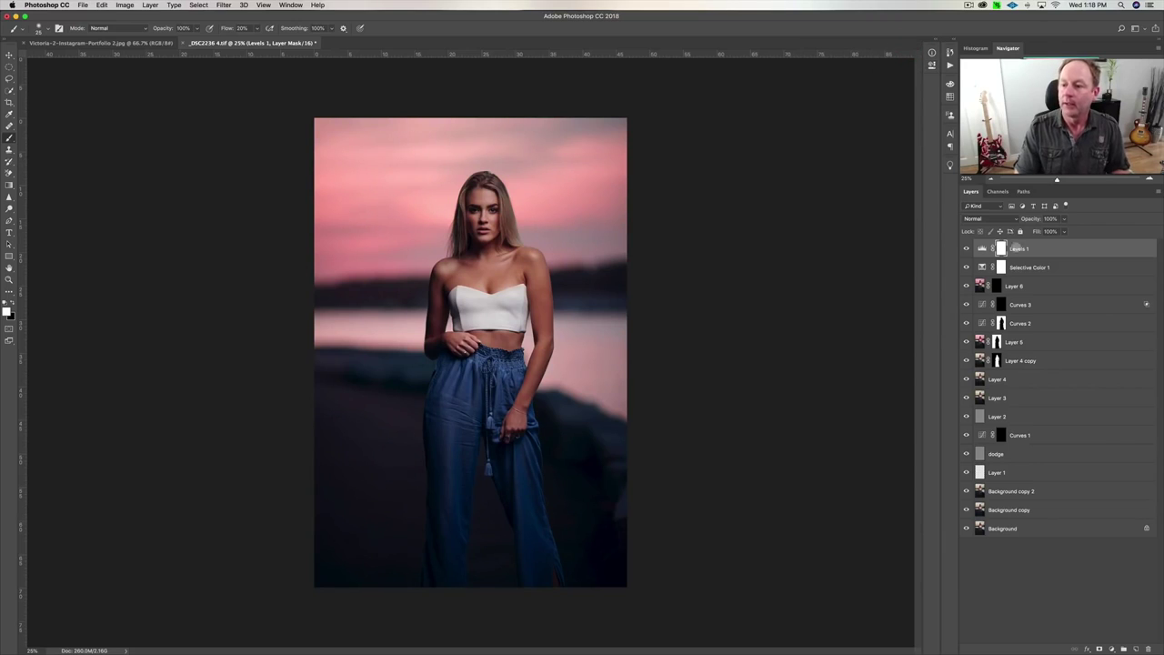
left_click_drag(1033, 219, 1013, 218)
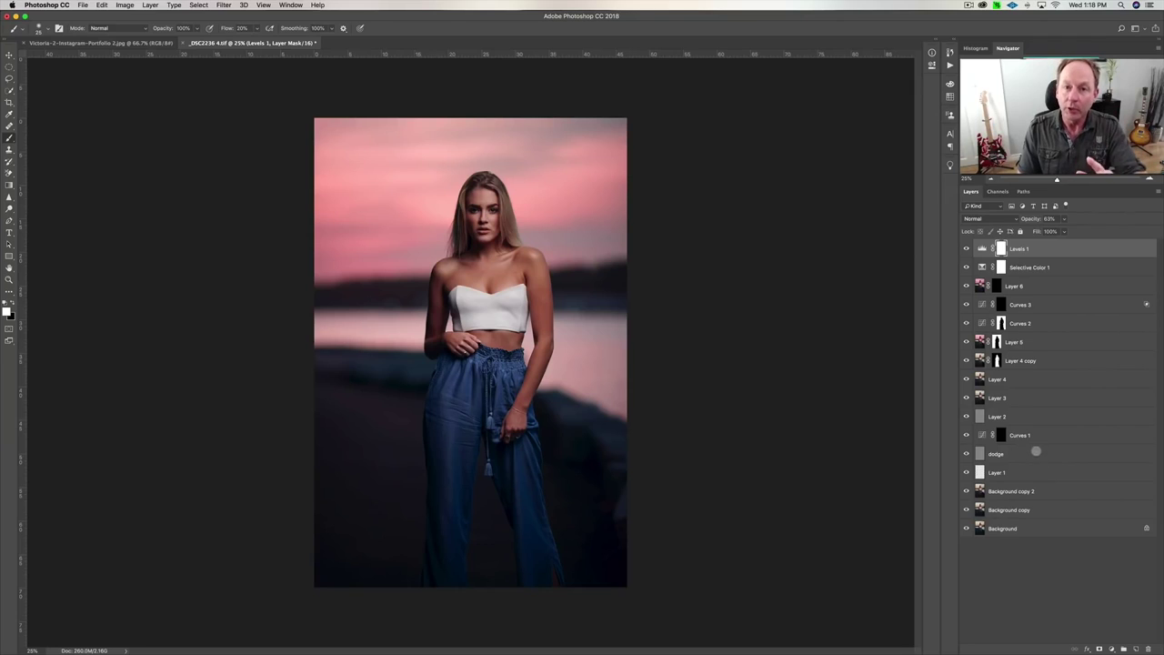
- Add a Curves adjustment with a contrast S-curve, lowering the shadows to output 30 and raising the highlights to output 194
left_click(1111, 647)
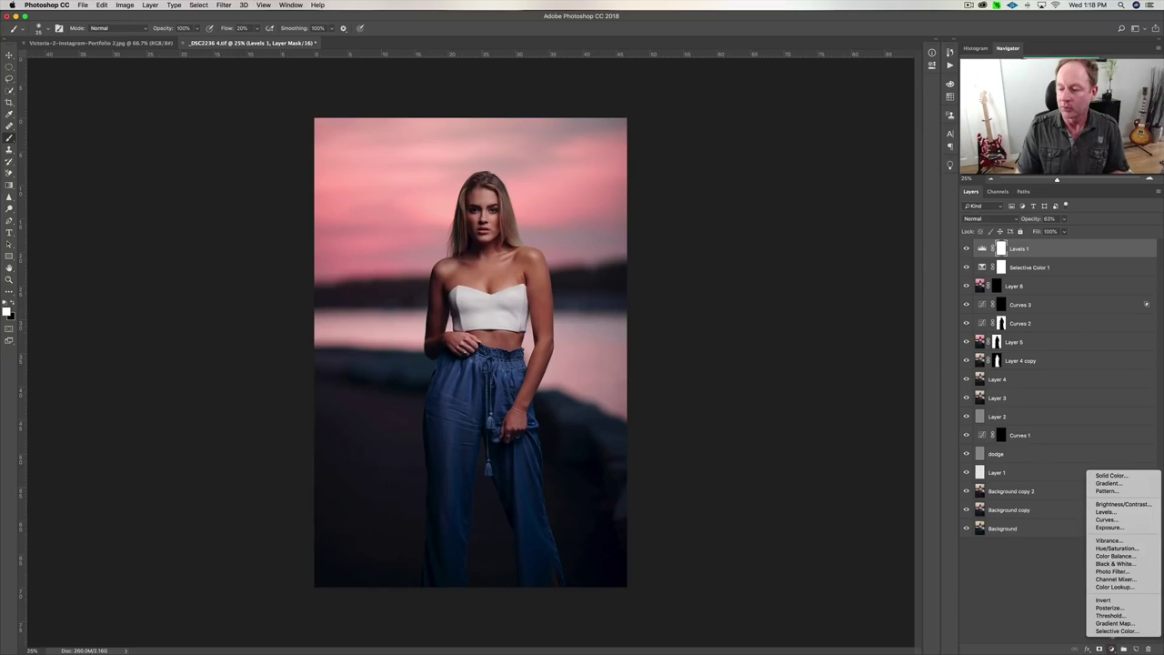
left_click(1108, 520)
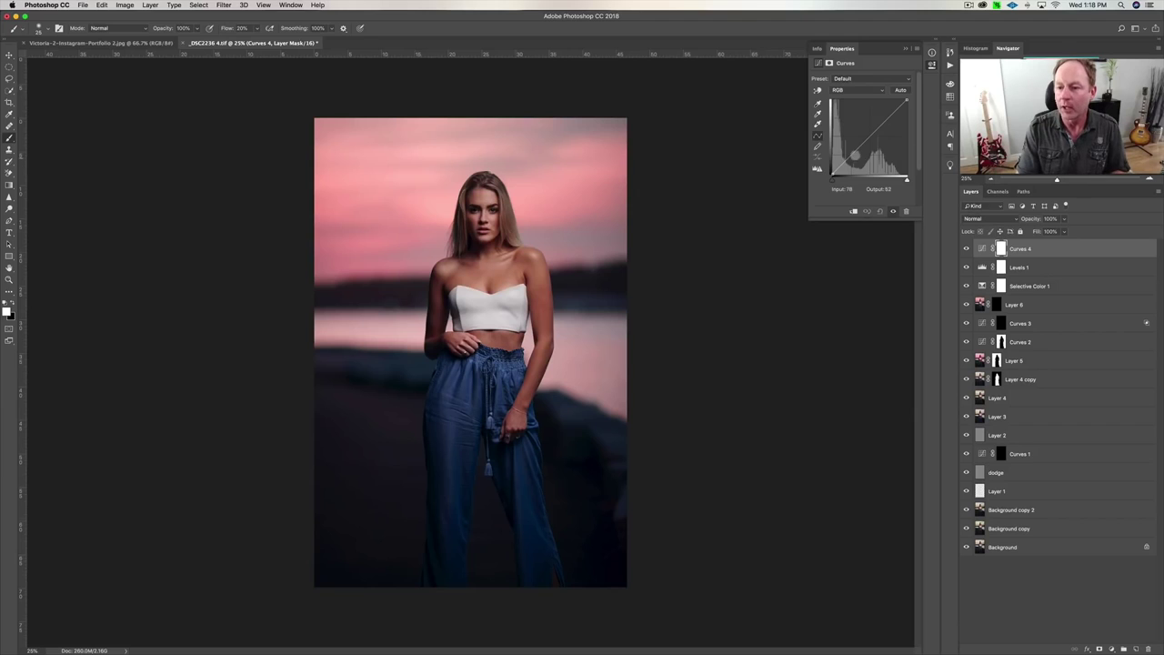
left_click_drag(845, 161, 846, 166)
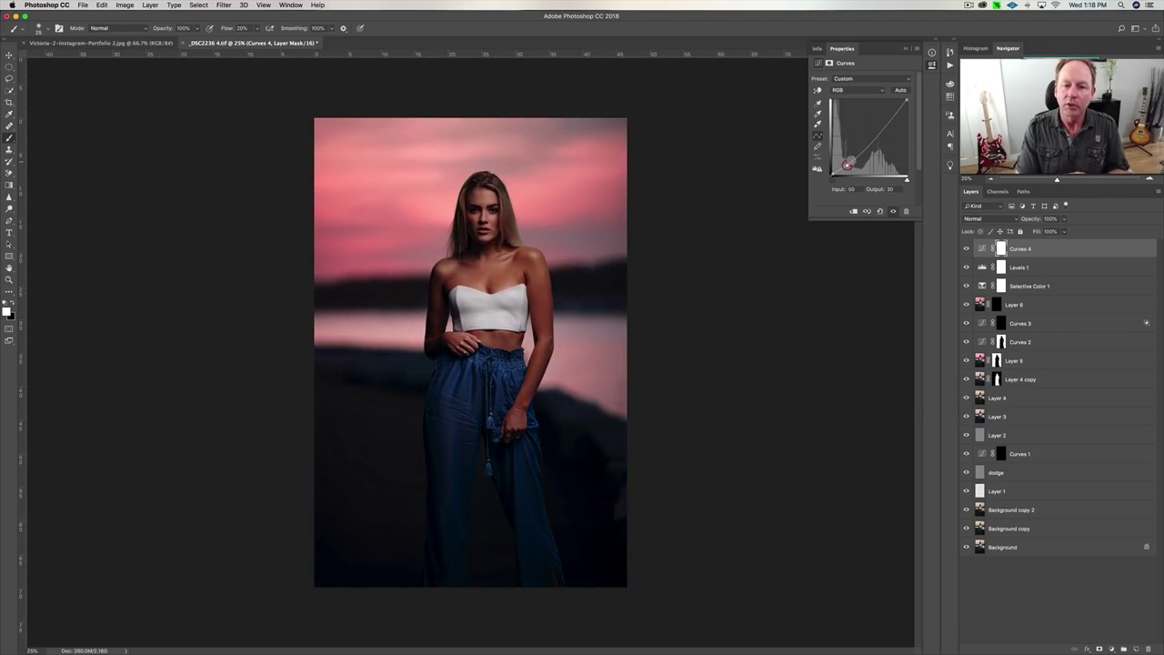
left_click_drag(883, 128, 879, 117)
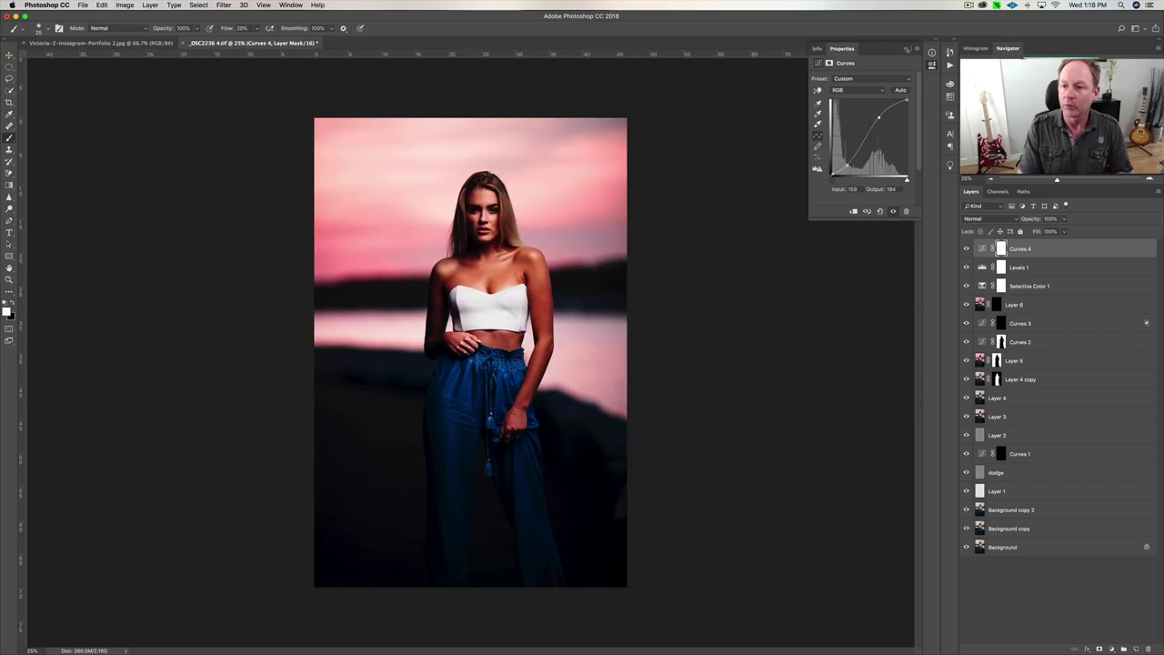
left_click(905, 49)
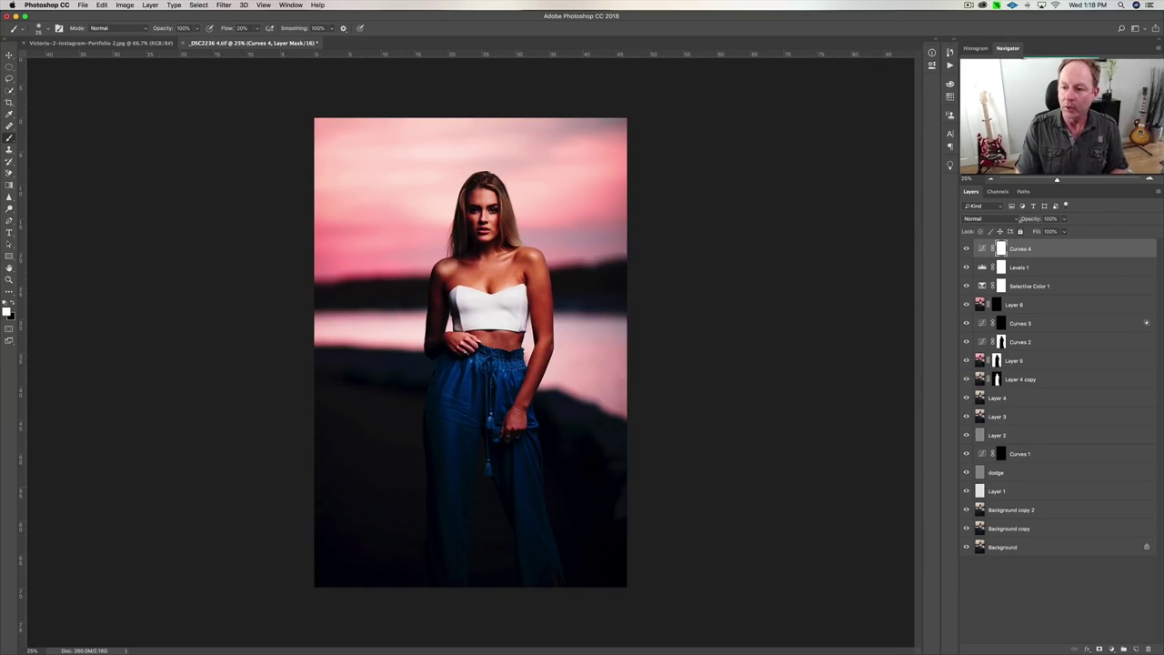
- Set the new Curves layer to Luminosity blending at 16% opacity and compare the image with and without it
left_click(1001, 220)
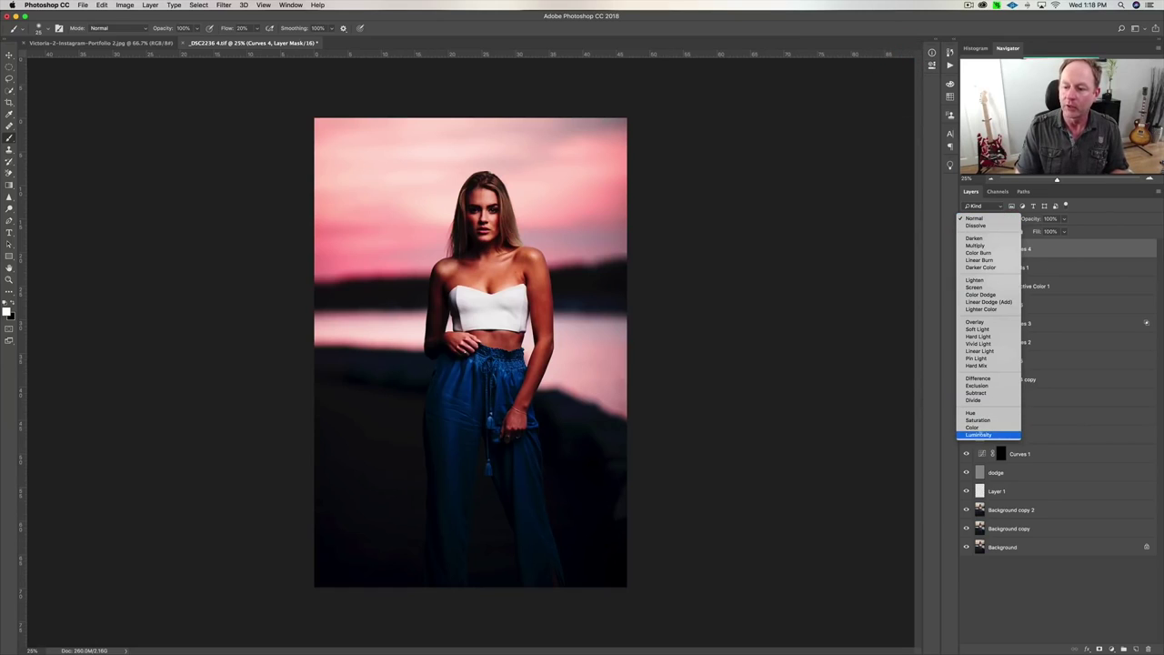
left_click(979, 434)
left_click_drag(1029, 222, 998, 219)
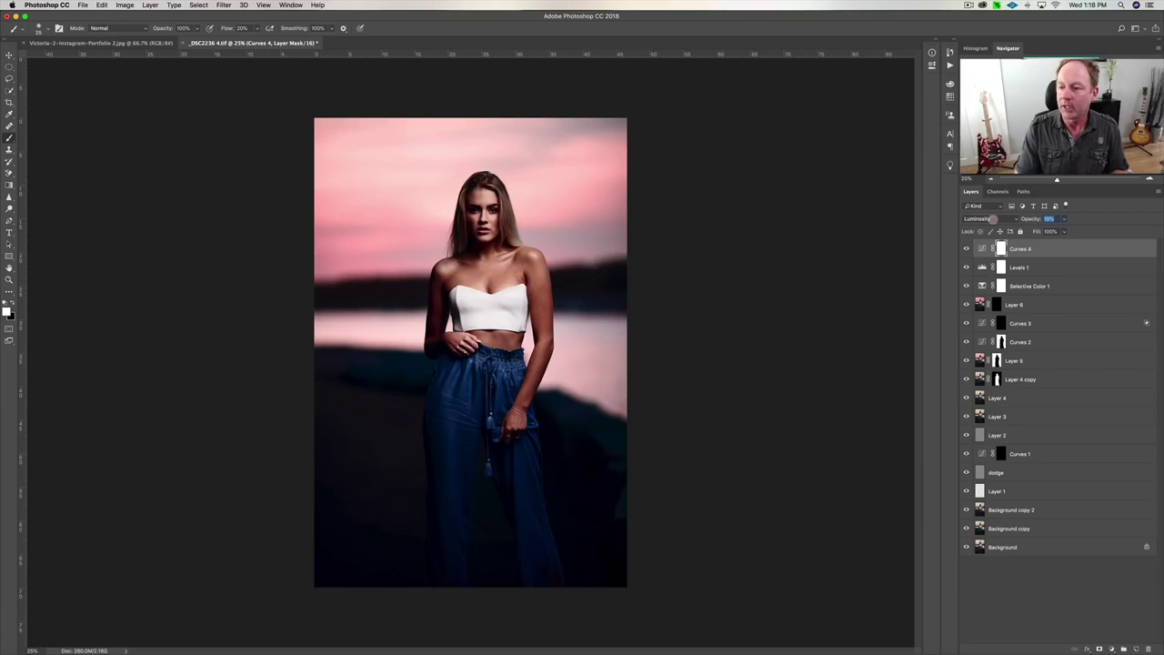
type("16")
key("Return")
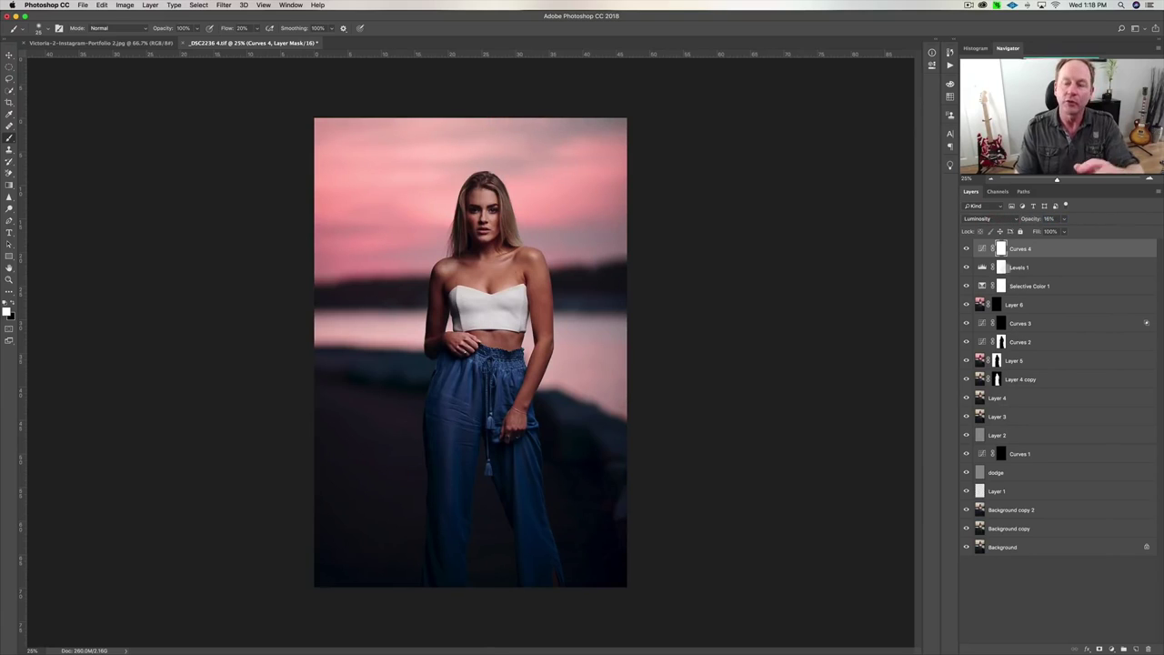
left_click(966, 248)
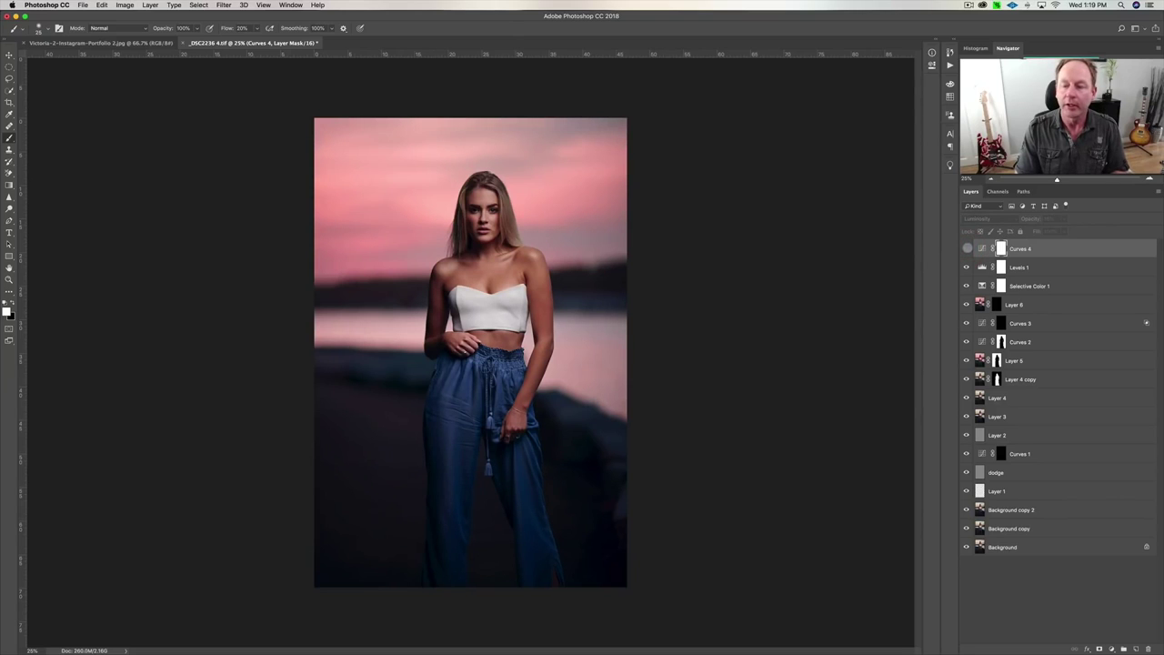
left_click(966, 248)
left_click(967, 248)
left_click(967, 249)
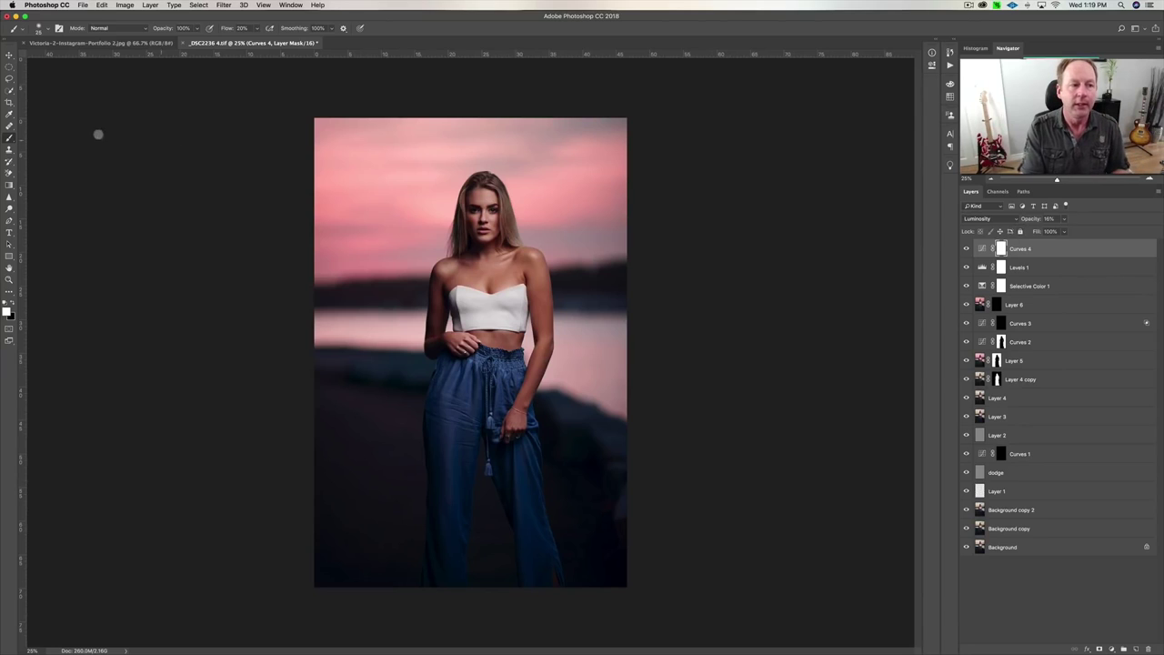
- Crop the portrait at full width, trimming the sky to just above the head and the lower part to about knee level
left_click(9, 103)
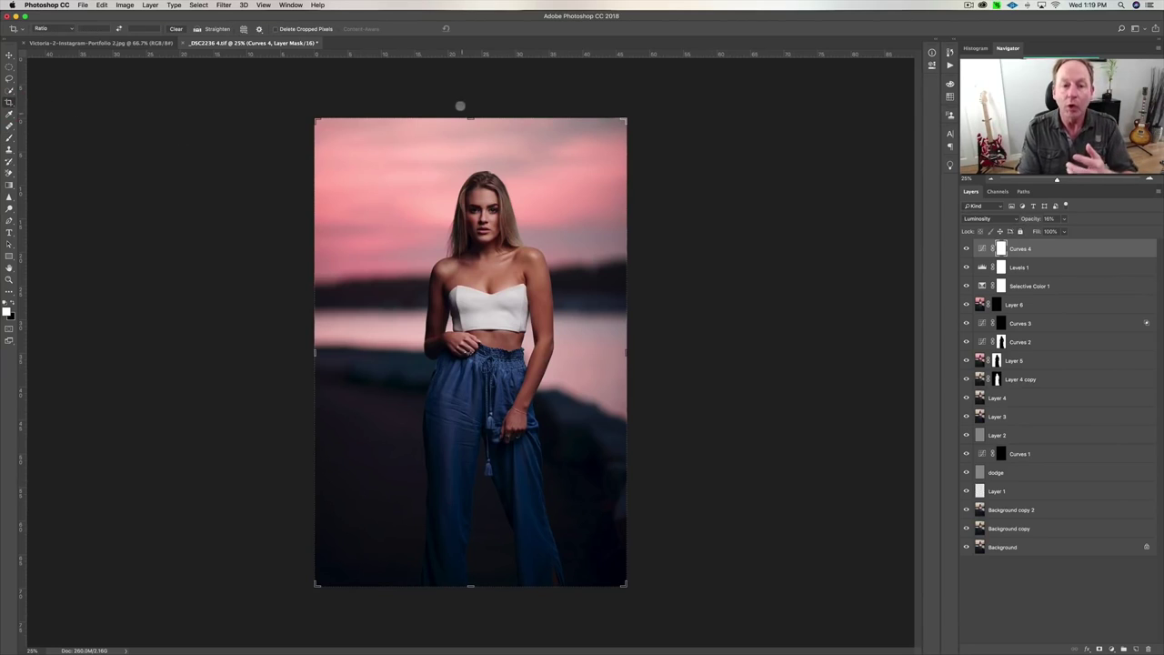
left_click_drag(470, 119, 486, 173)
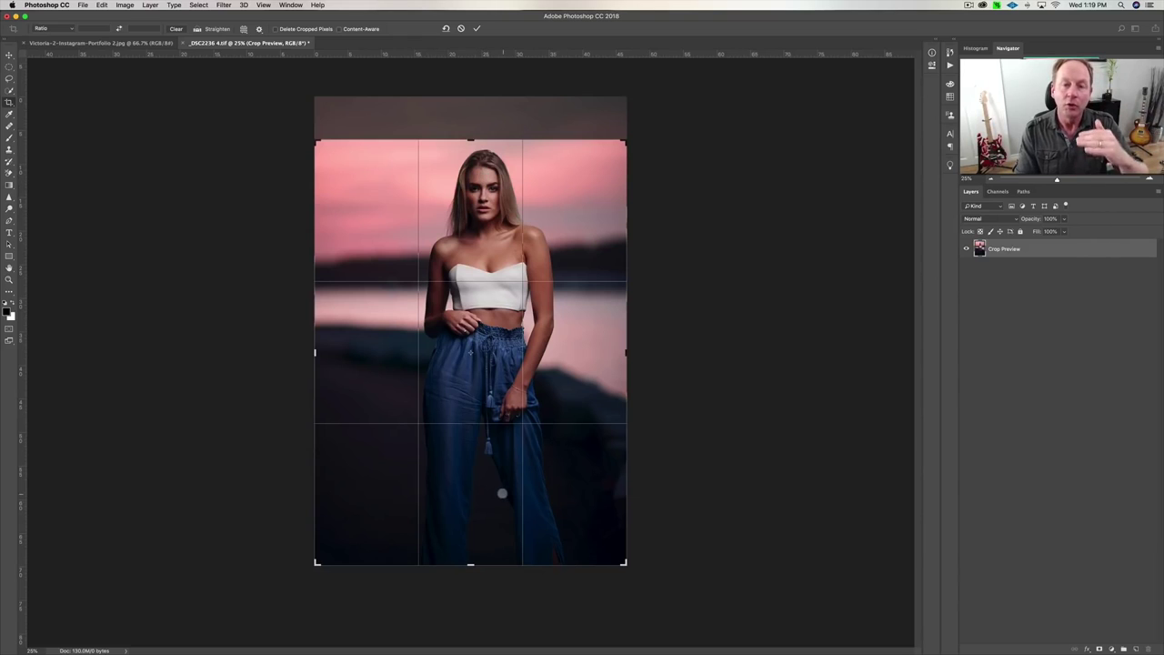
left_click_drag(470, 562, 470, 538)
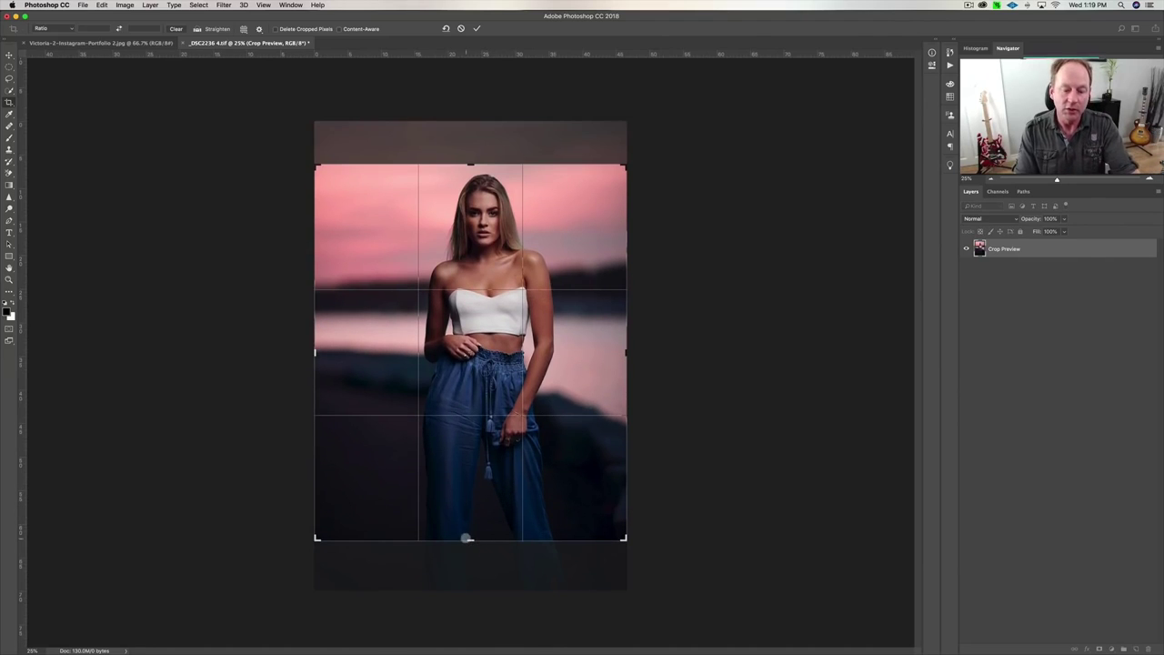
left_click_drag(469, 536, 478, 527)
key("super+r")
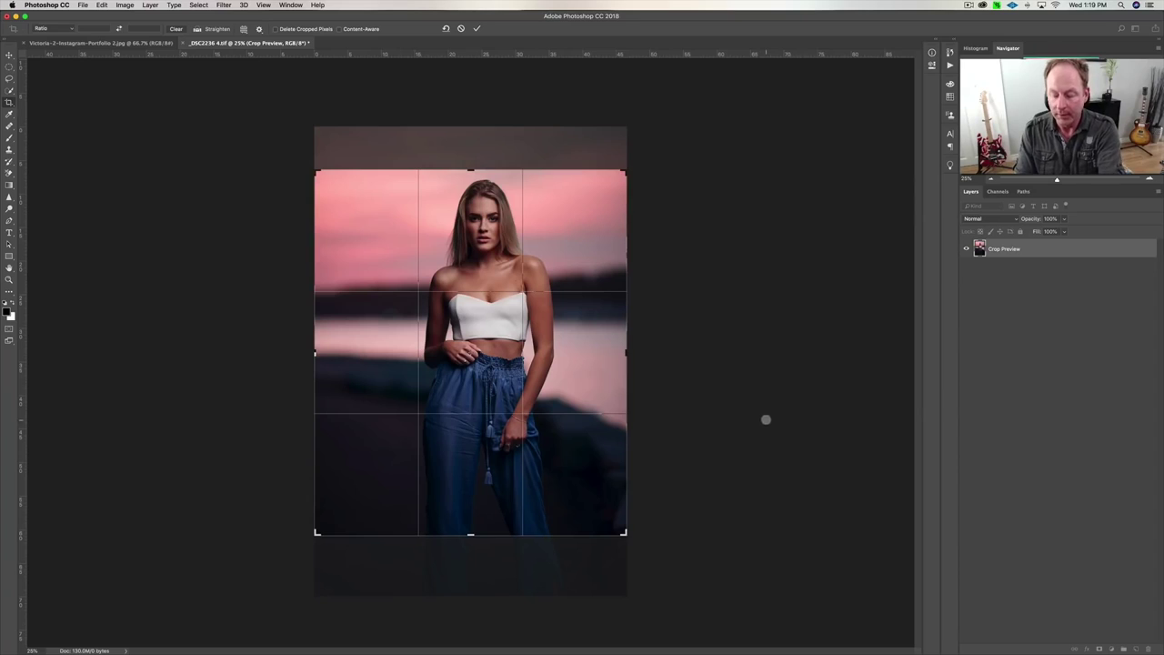
key("Return")
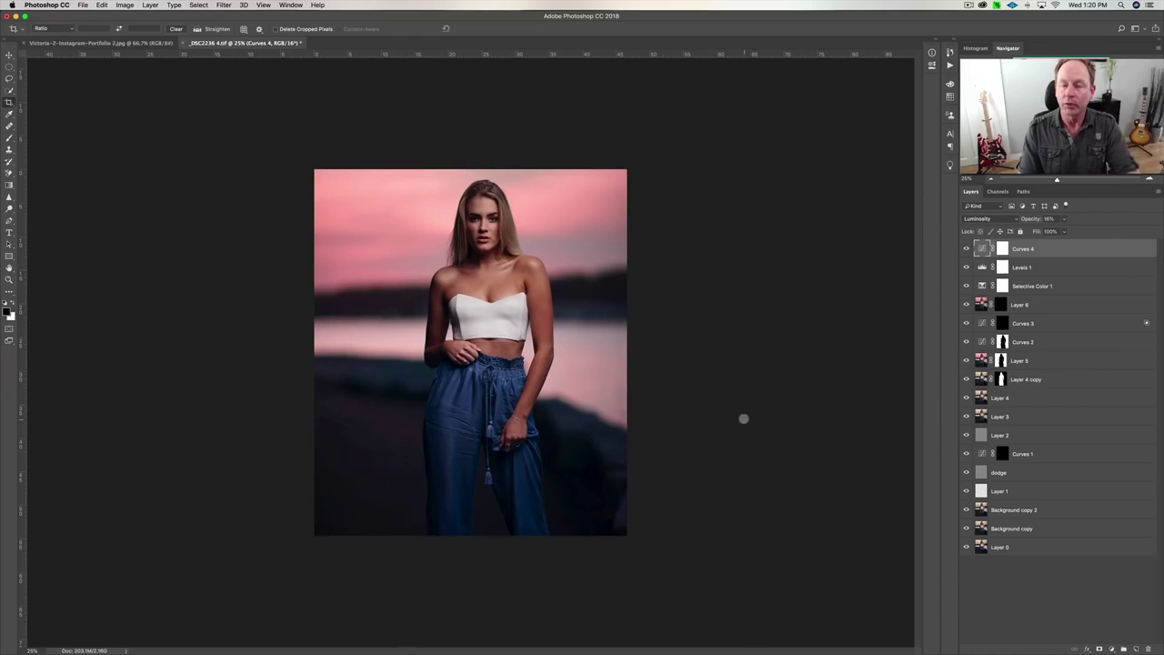
- Add a Color Balance adjustment layer above the Curves 4 layer, leaving its settings at their defaults
left_click(1112, 648)
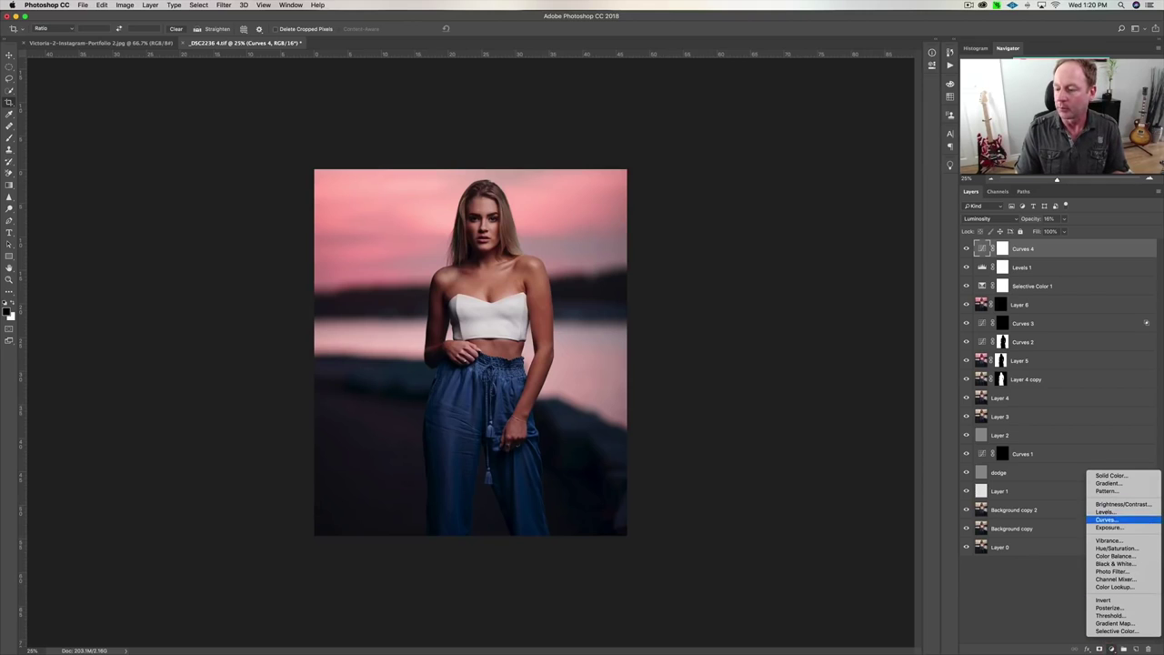
left_click(1116, 556)
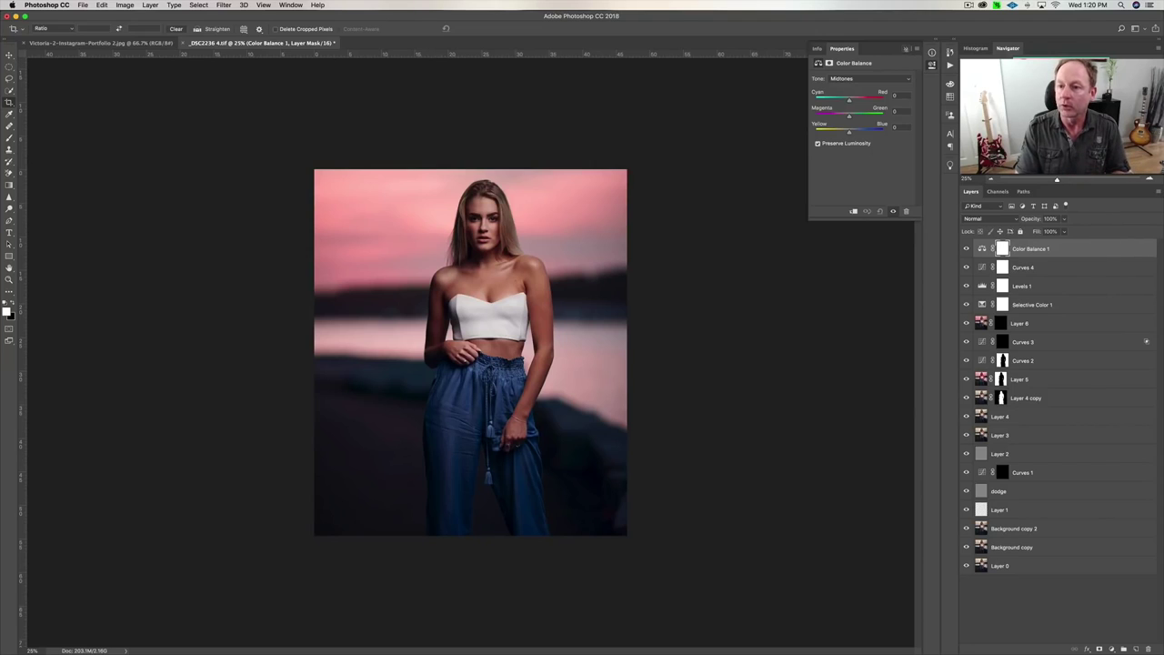
left_click(905, 49)
- Add a Hue/Saturation adjustment layer and set the saturation of the Reds to -4
left_click(1112, 647)
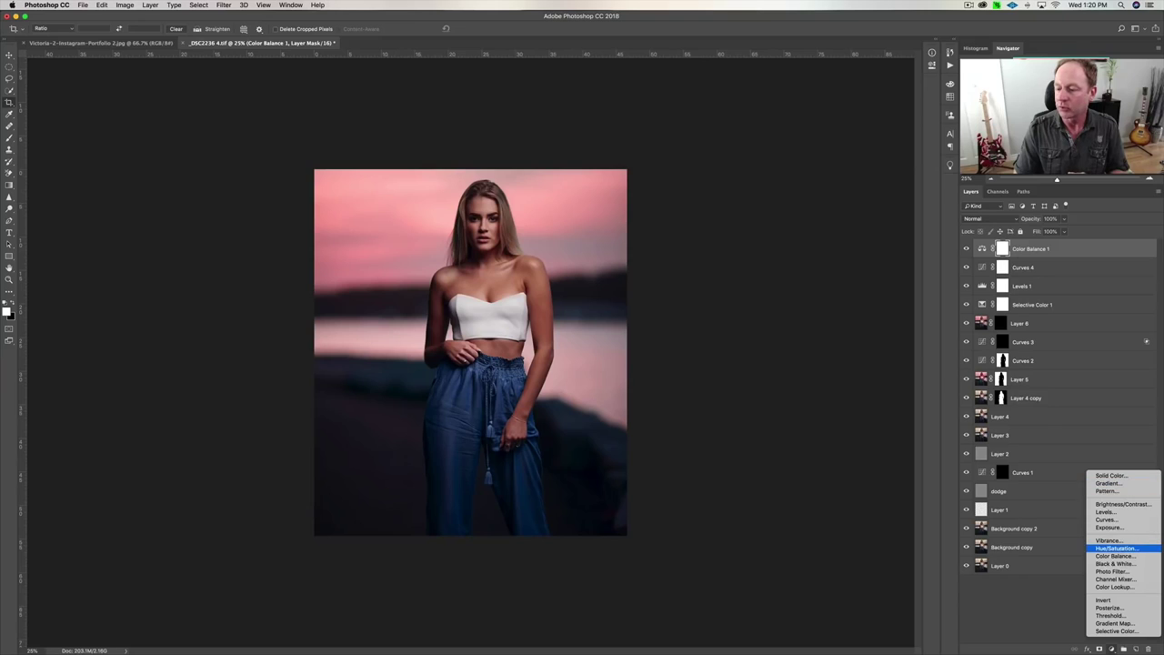
left_click(1115, 548)
left_click(873, 91)
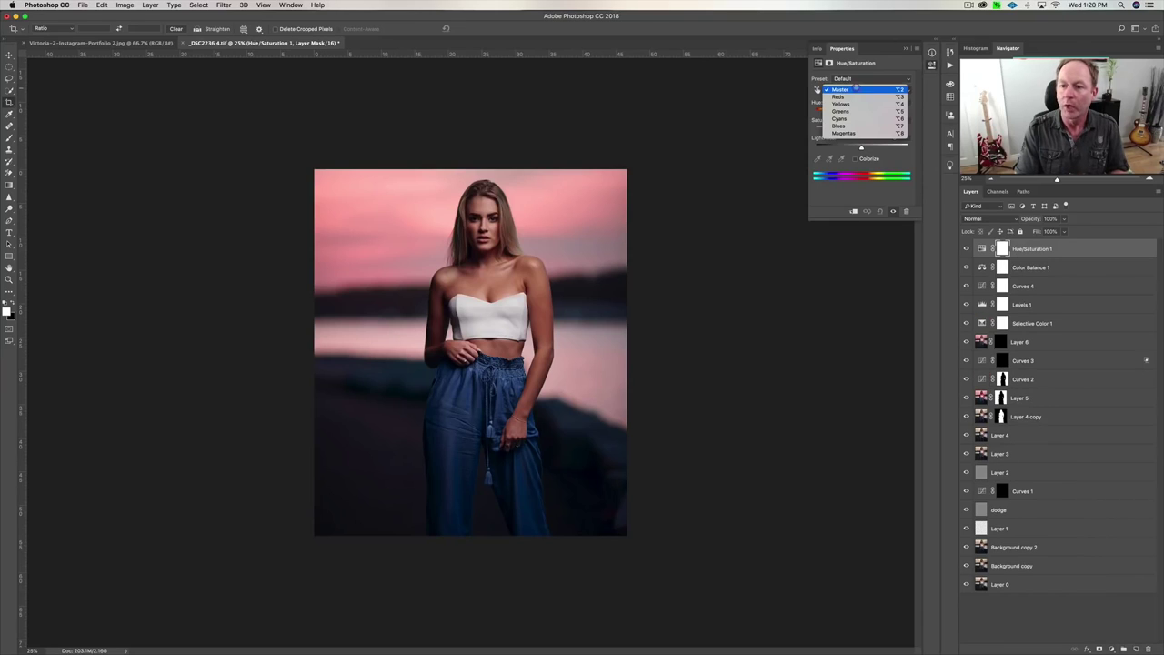
left_click(851, 98)
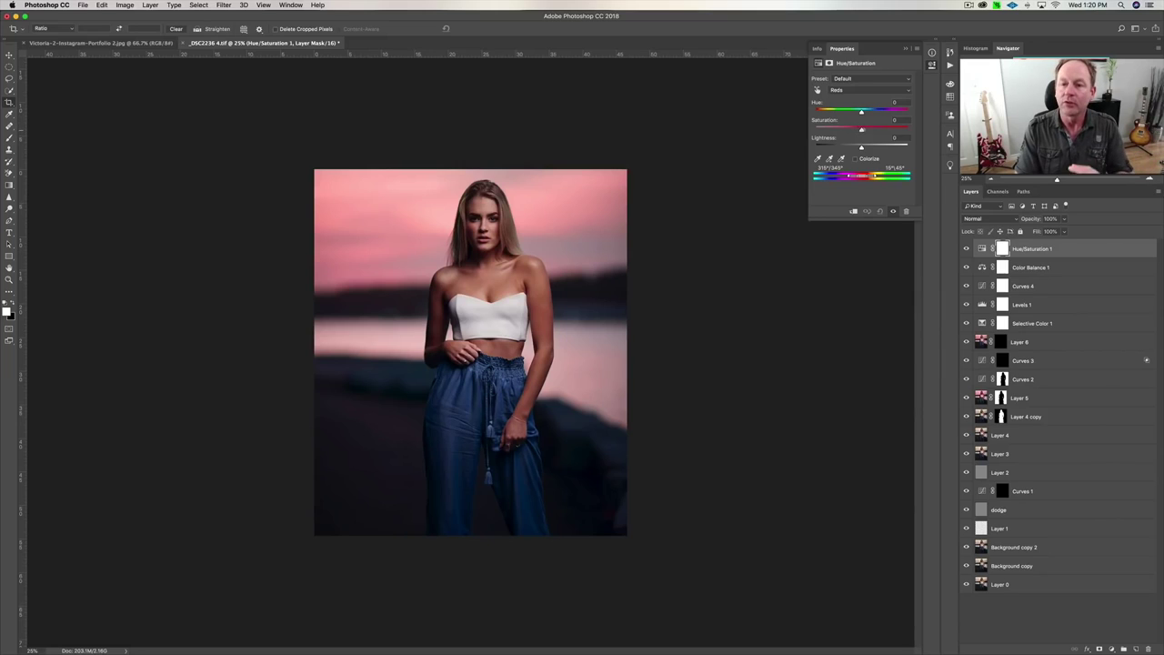
left_click_drag(861, 129, 863, 129)
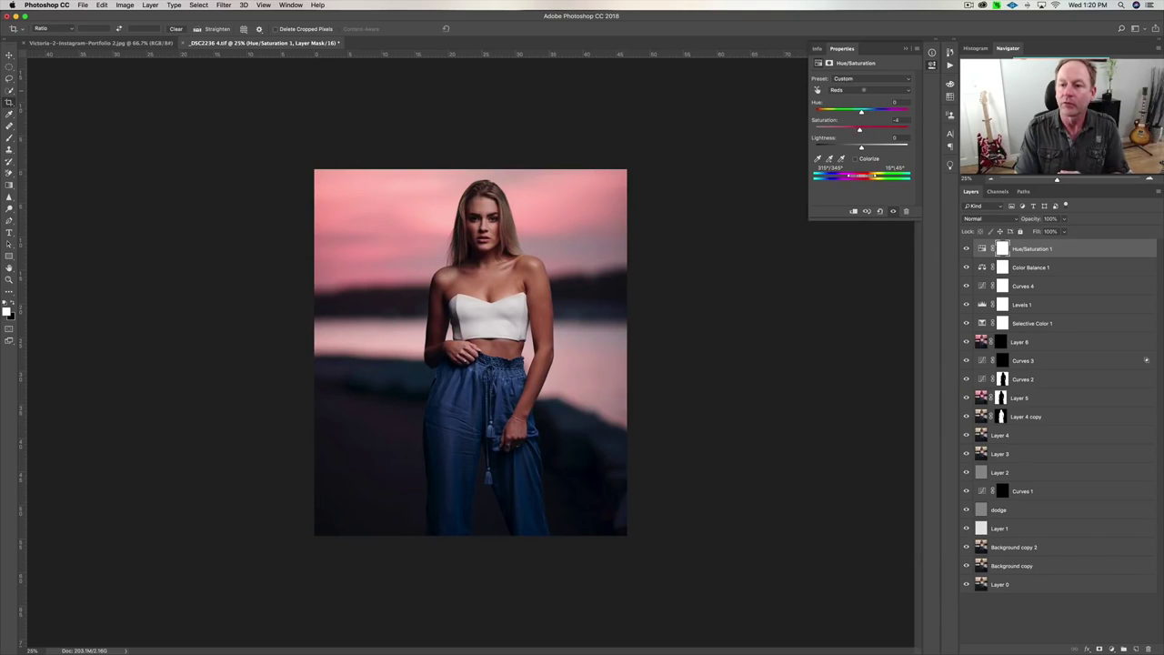
- Set the Hue/Saturation layer's Master saturation to -6 and compare the portrait with and without the layer
left_click(863, 90)
left_click(862, 97)
left_click(863, 90)
left_click(863, 90)
left_click(864, 90)
left_click(859, 77)
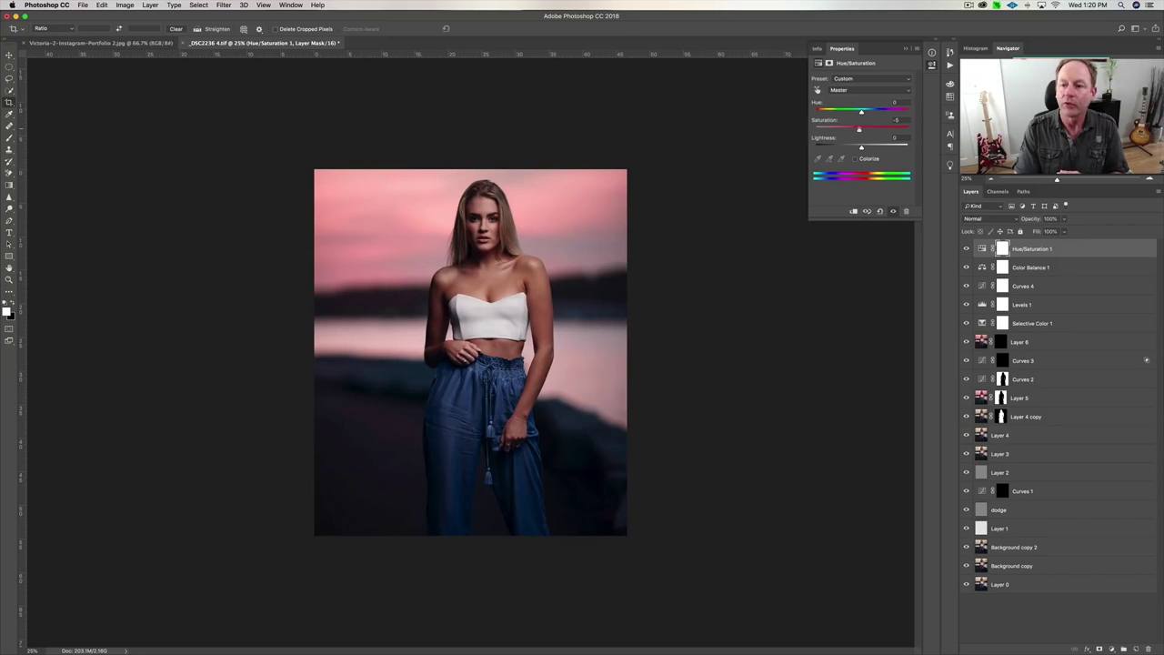
left_click_drag(860, 130, 859, 131)
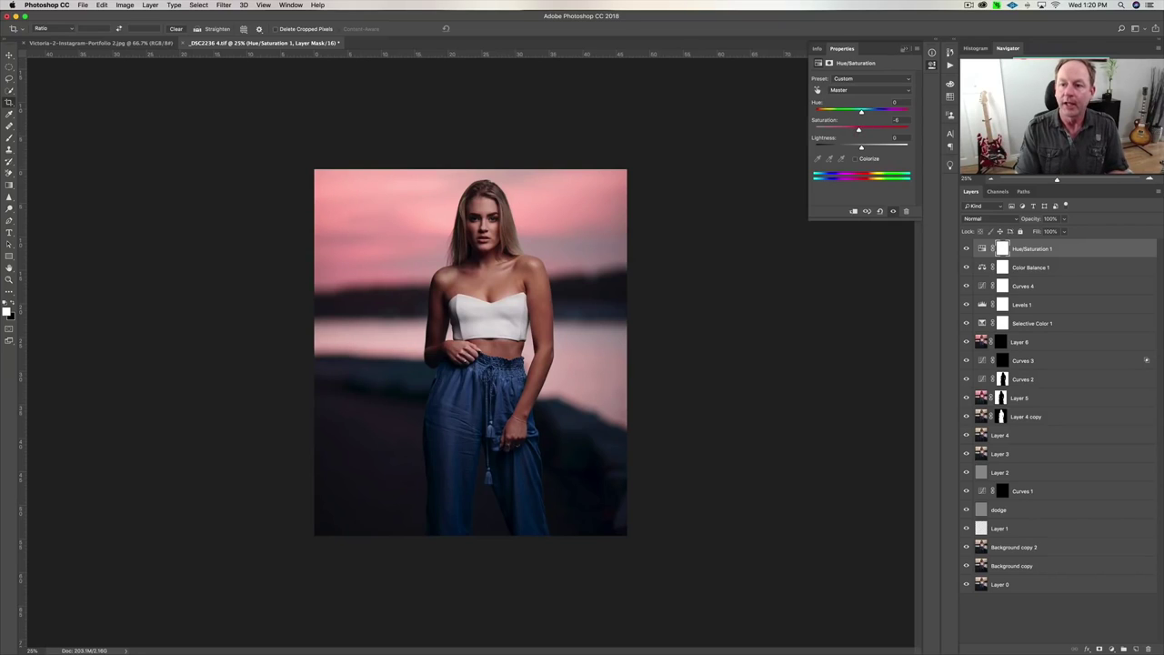
left_click(903, 49)
left_click(966, 247)
left_click(966, 248)
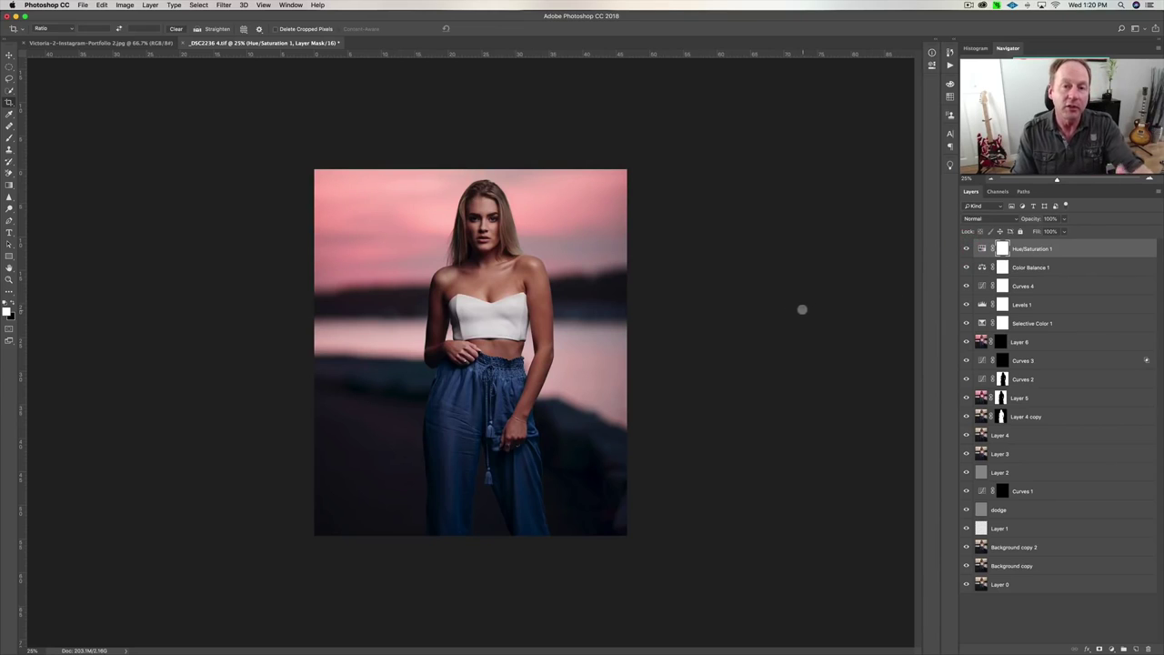